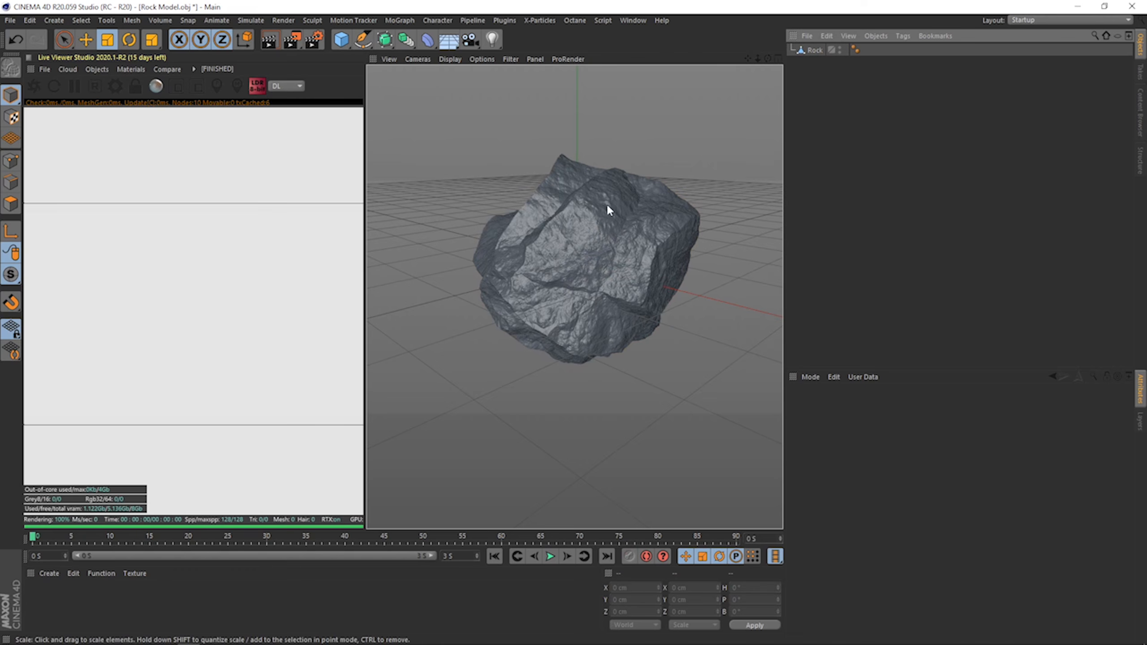
mouse_move(566, 236)
alt+right_down()
mouse_move(562, 261)
mouse_move(565, 252)
alt+right_up()
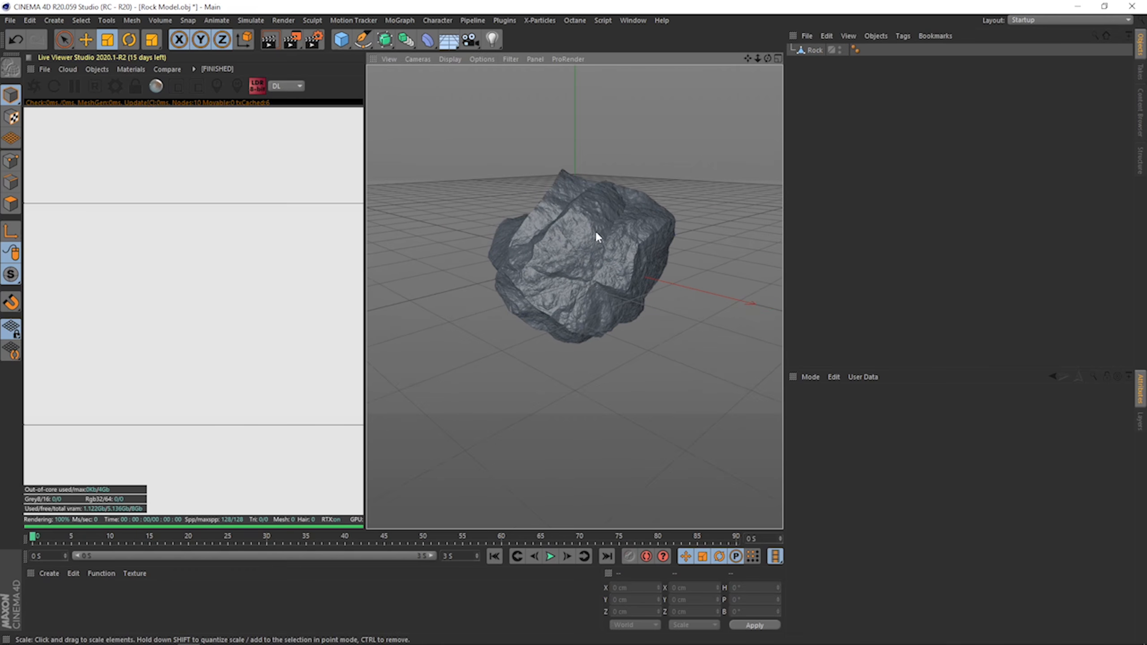
alt+drag(577, 256, 586, 284)
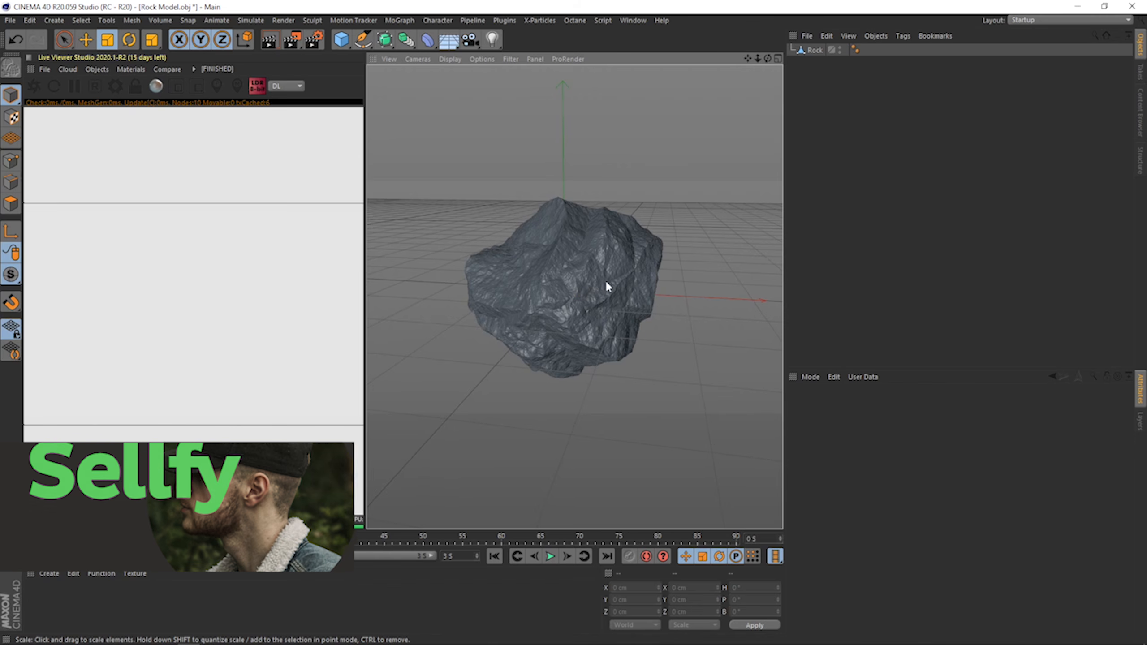
Open the render settings and set the output size to 1080 by 1080 pixels.
click(312, 42)
drag(503, 38, 820, 62)
drag(627, 135, 746, 131)
drag(843, 55, 811, 237)
drag(928, 290, 914, 290)
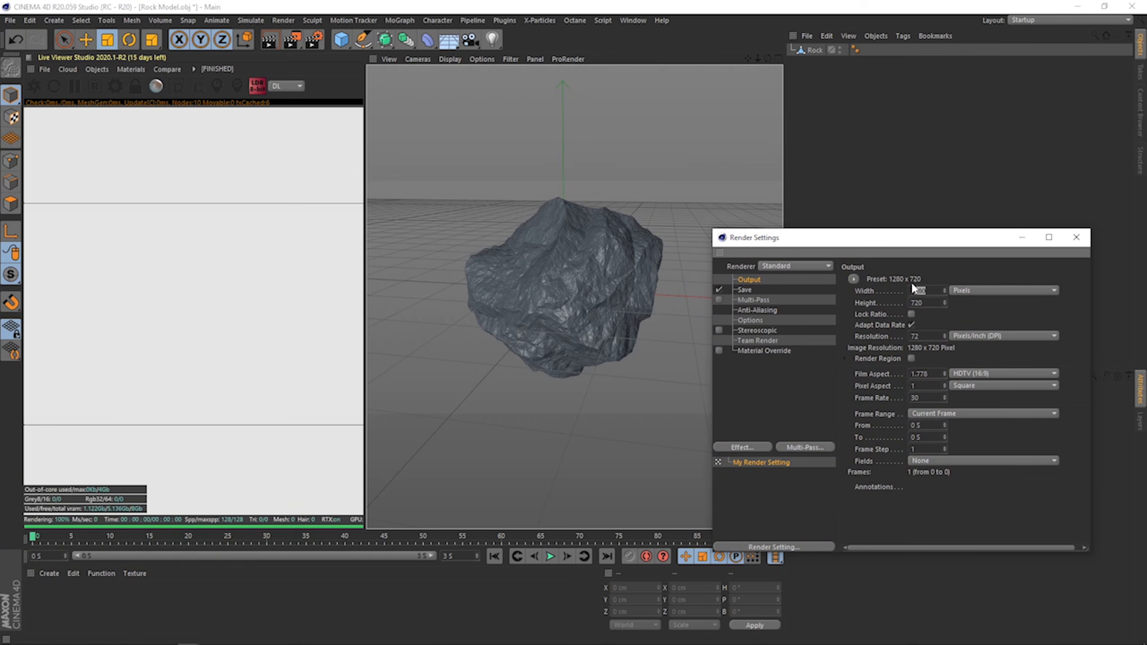
text(080)
key(Tab)
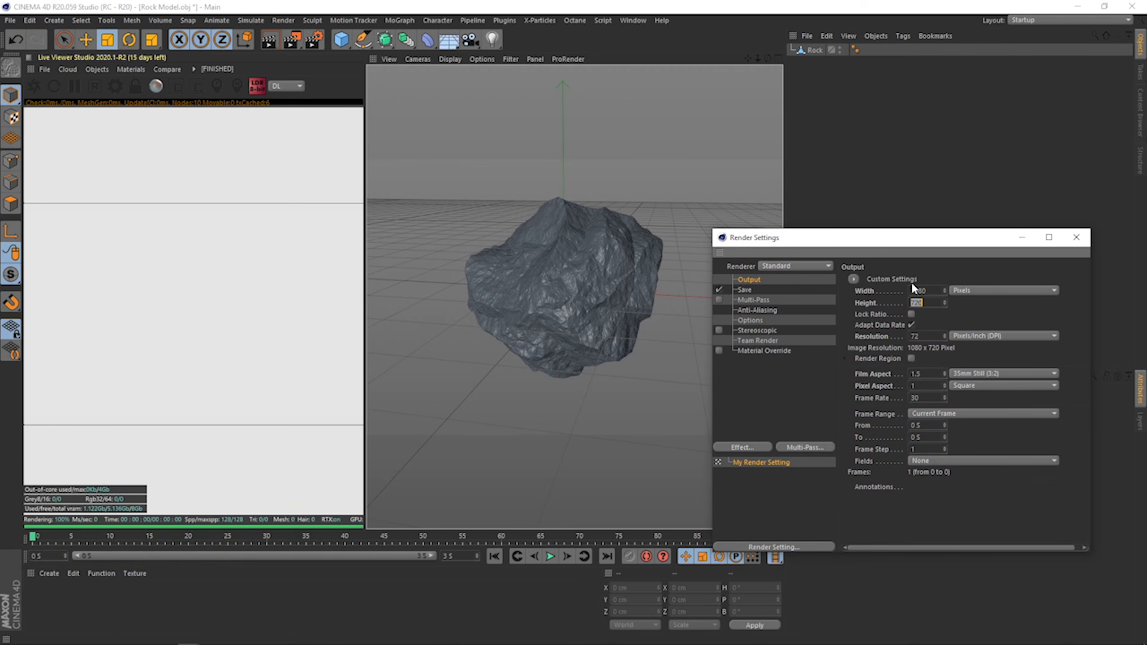
text(1080)
key(Return)
Change the render output width and height to 1024 by 1024 pixels.
drag(930, 291, 881, 310)
text(1024)
key(Tab)
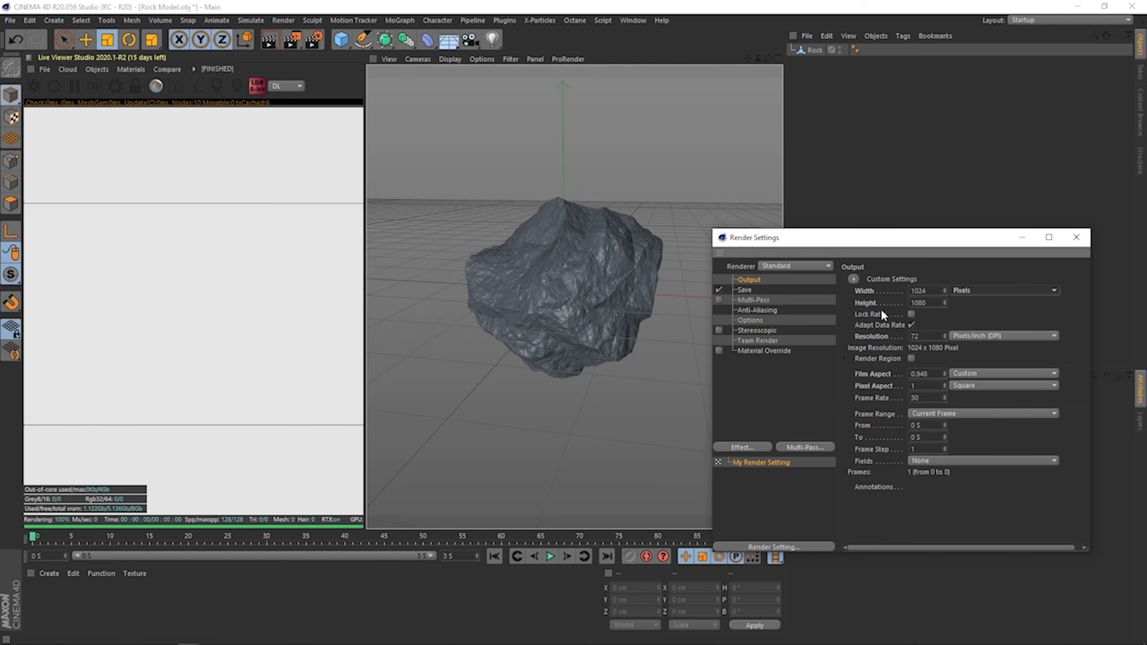
text(1024)
key(Return)
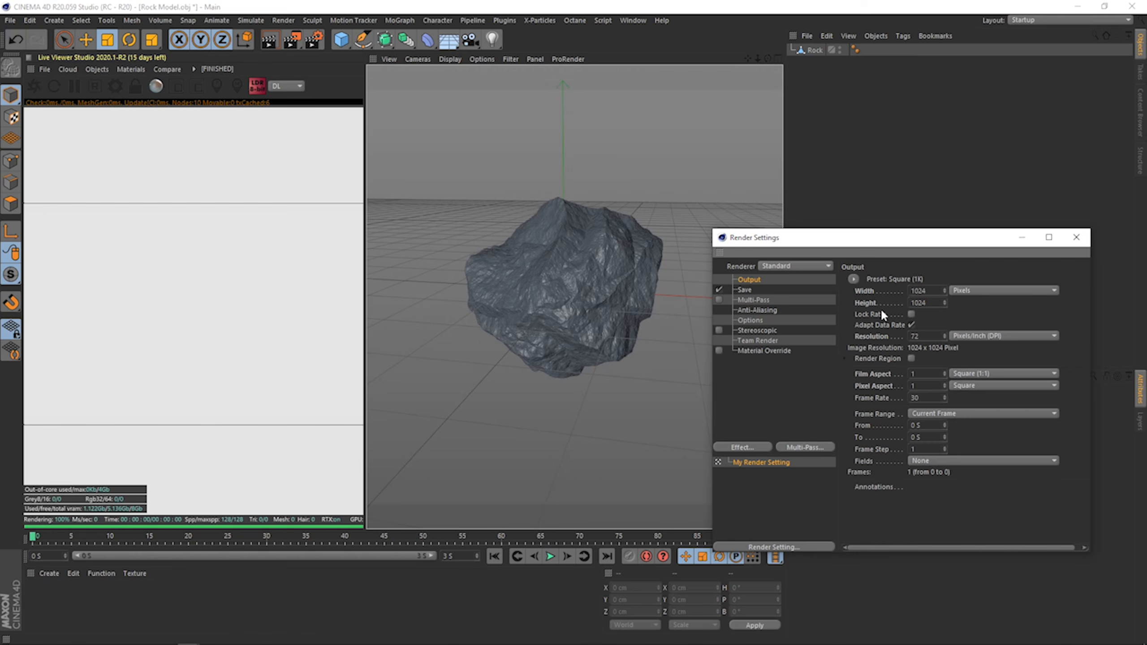
drag(896, 238, 887, 271)
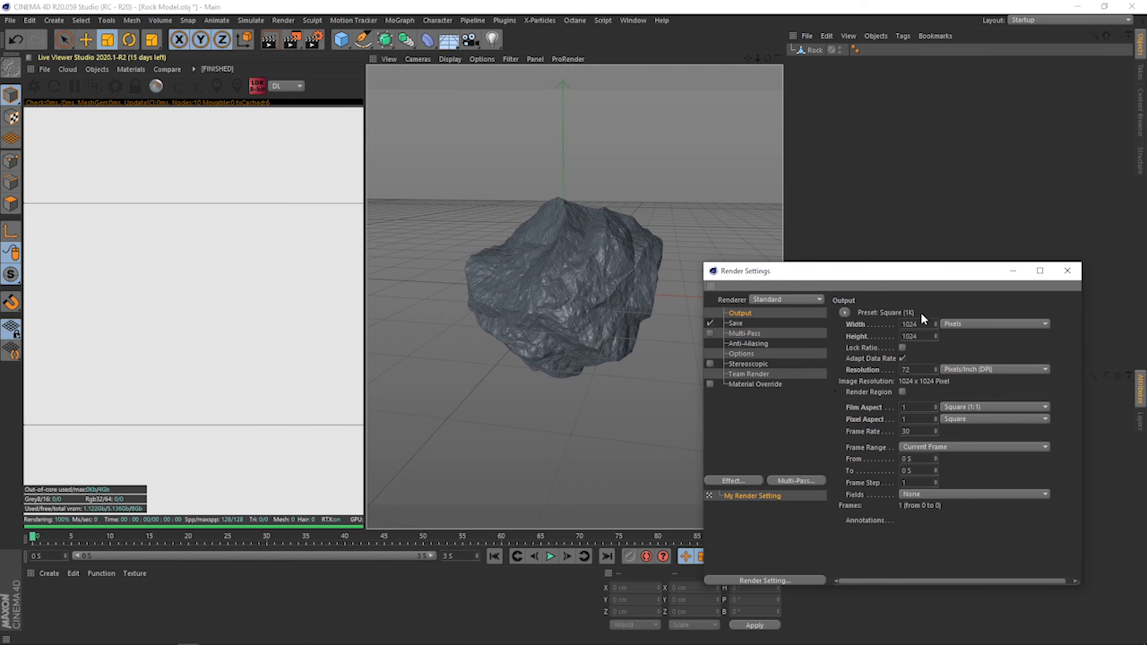
Set the render output to a portrait format of 1080 by 1350 pixels.
double_click(906, 325)
text(1080)
key(Tab)
text(1350)
key(Return)
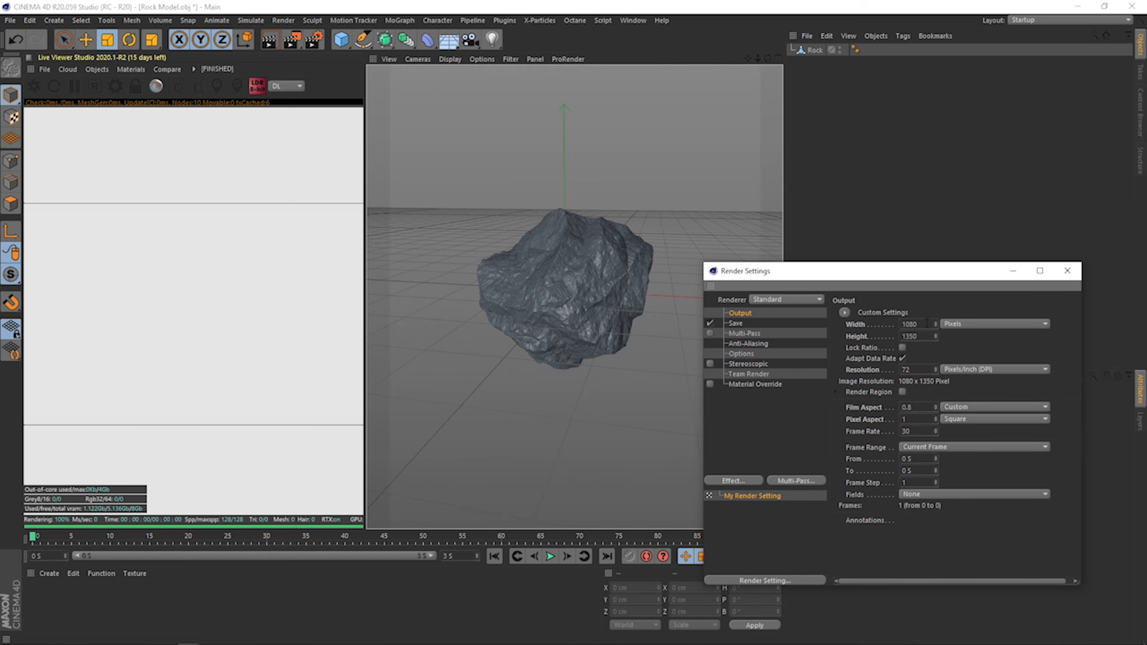
Set the render output width and height to 2048 by 2048 pixels.
double_click(926, 324)
text(2048)
key(Tab)
text(20)
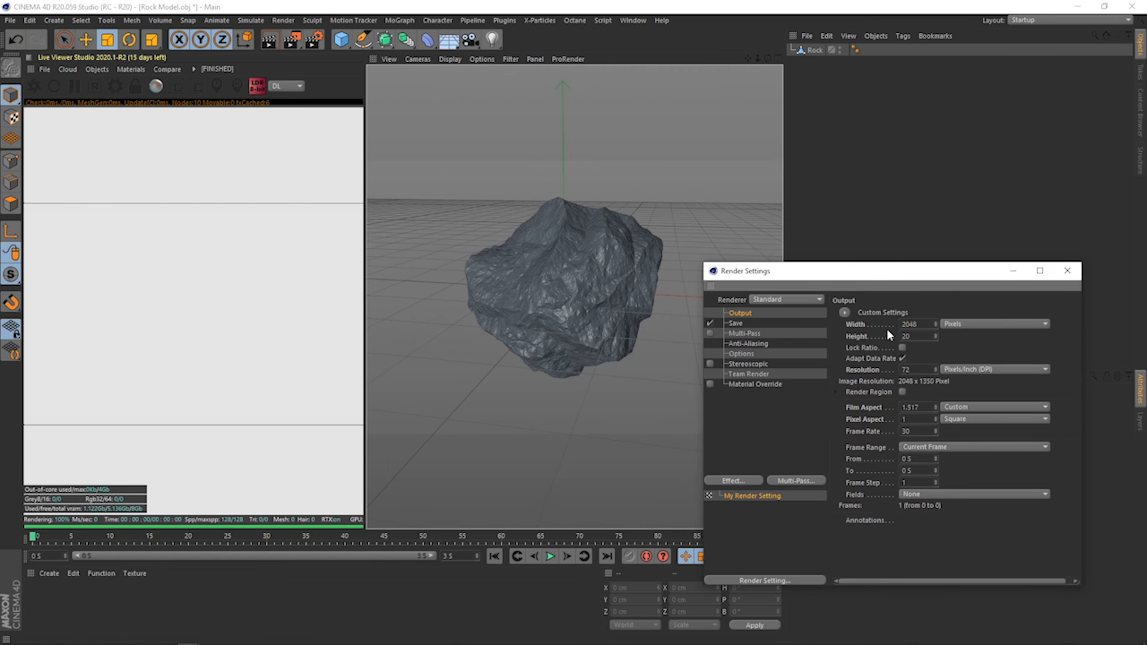
text(48)
key(Return)
Set the render output width and height to 4096 by 4096 pixels.
text(4096)
key(Tab)
text(4096)
key(Return)
Set the render output back to a square 1024 by 1024 pixels and close the render settings.
double_click(926, 323)
text(1024)
key(Tab)
text(10)
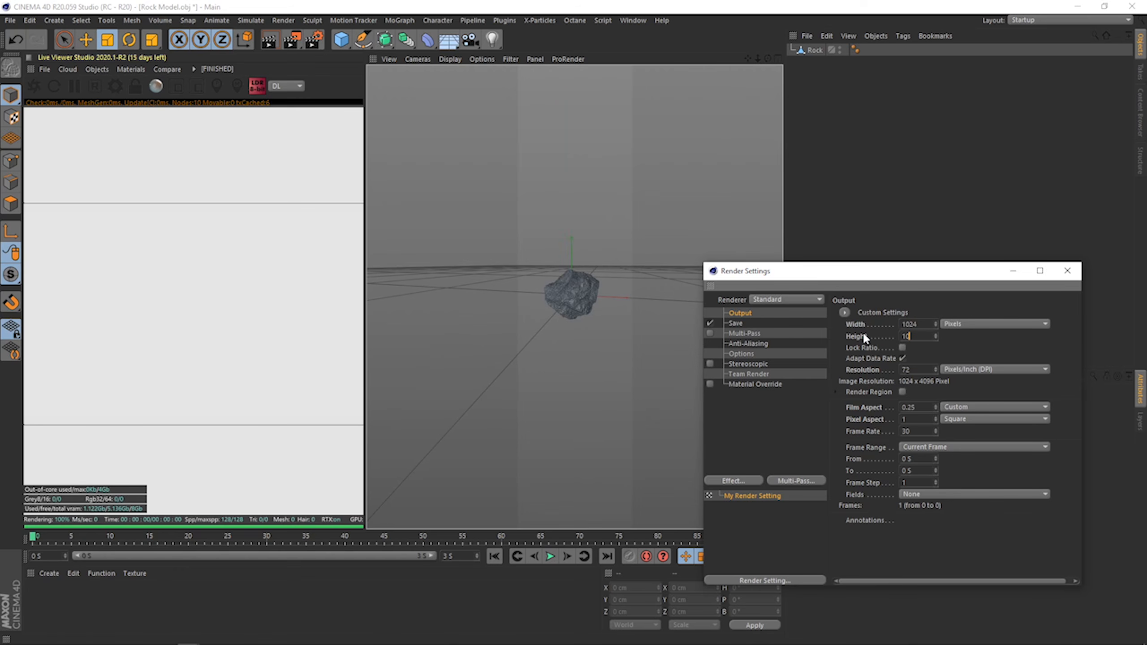
text(24)
key(Return)
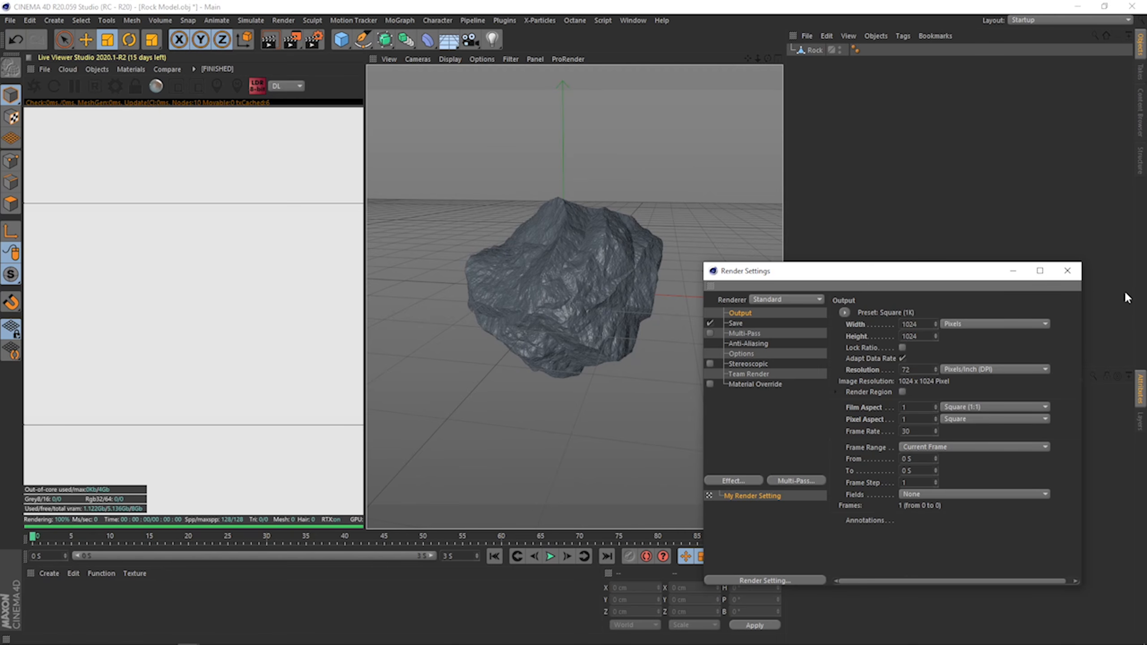
click(1067, 271)
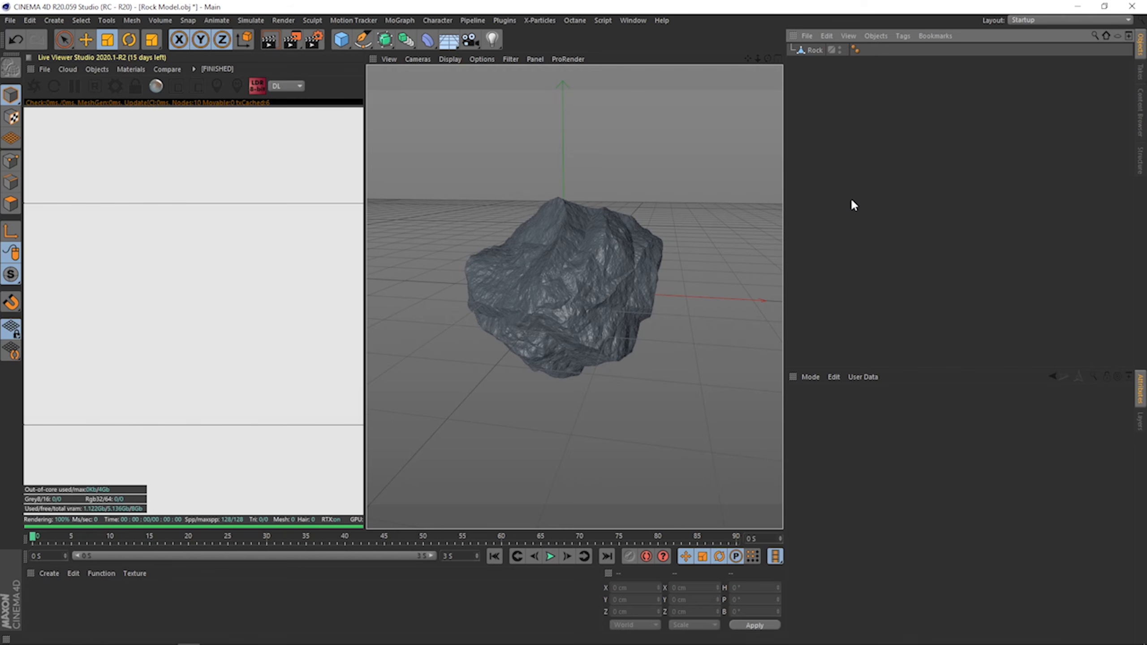
Switch the Live Viewer's kernel to path tracing (PT) and open the Octane settings.
click(288, 85)
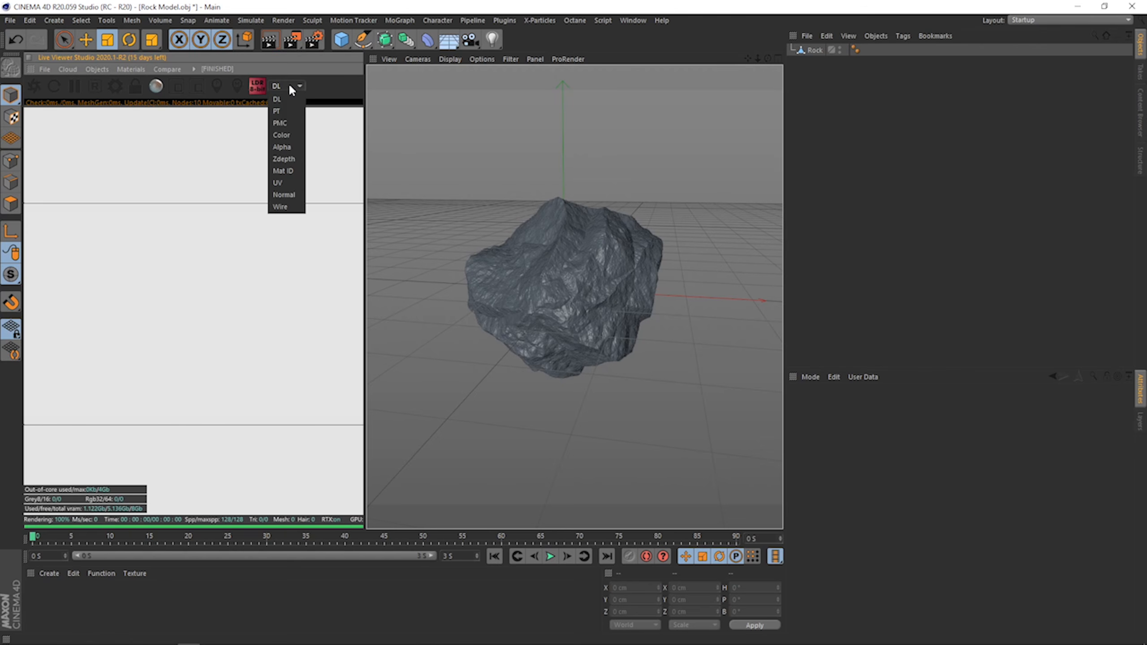
click(288, 112)
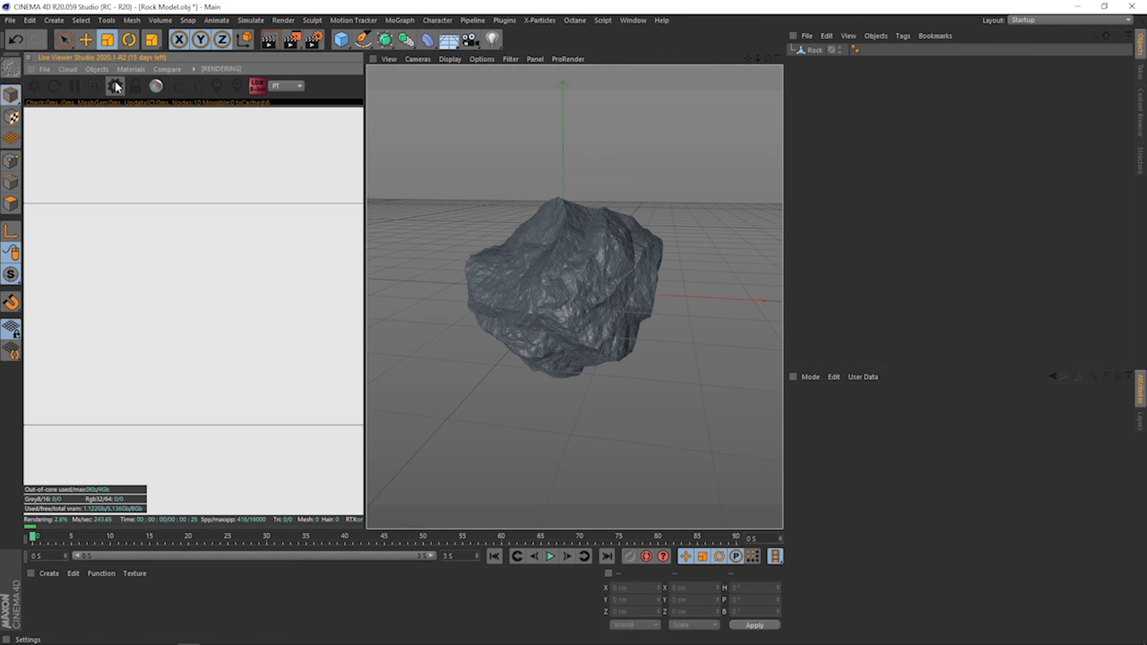
click(116, 86)
drag(98, 12, 591, 214)
Set the path tracing kernel's maximum samples to 2048.
click(588, 267)
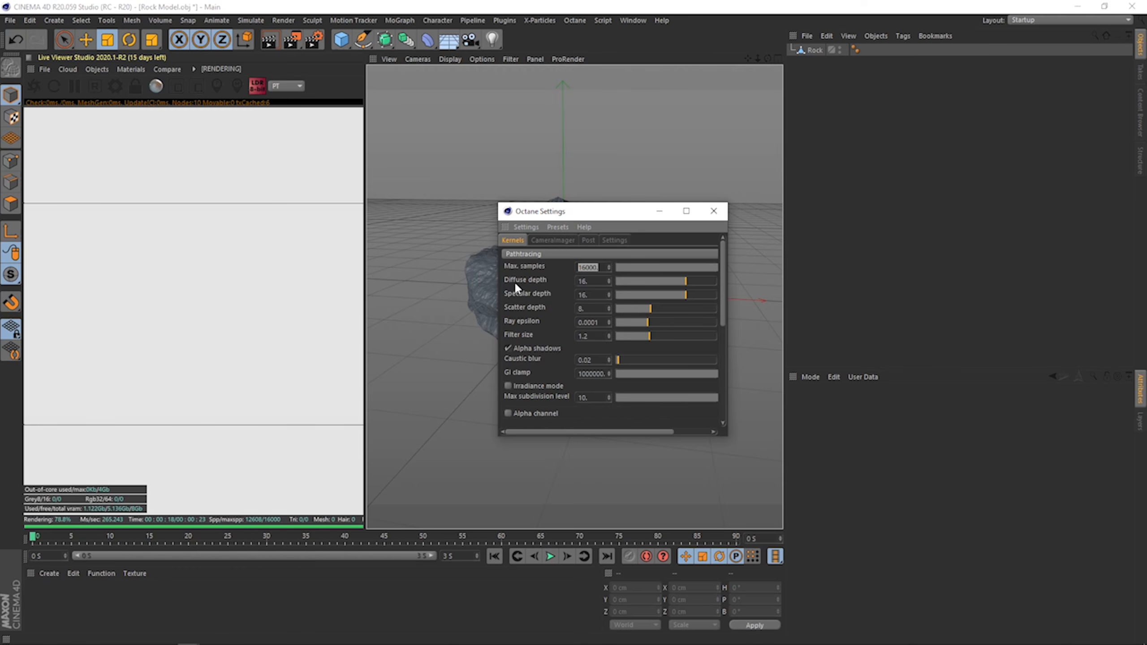
text(1024)
key(BackSpace)
key(BackSpace)
key(BackSpace)
key(BackSpace)
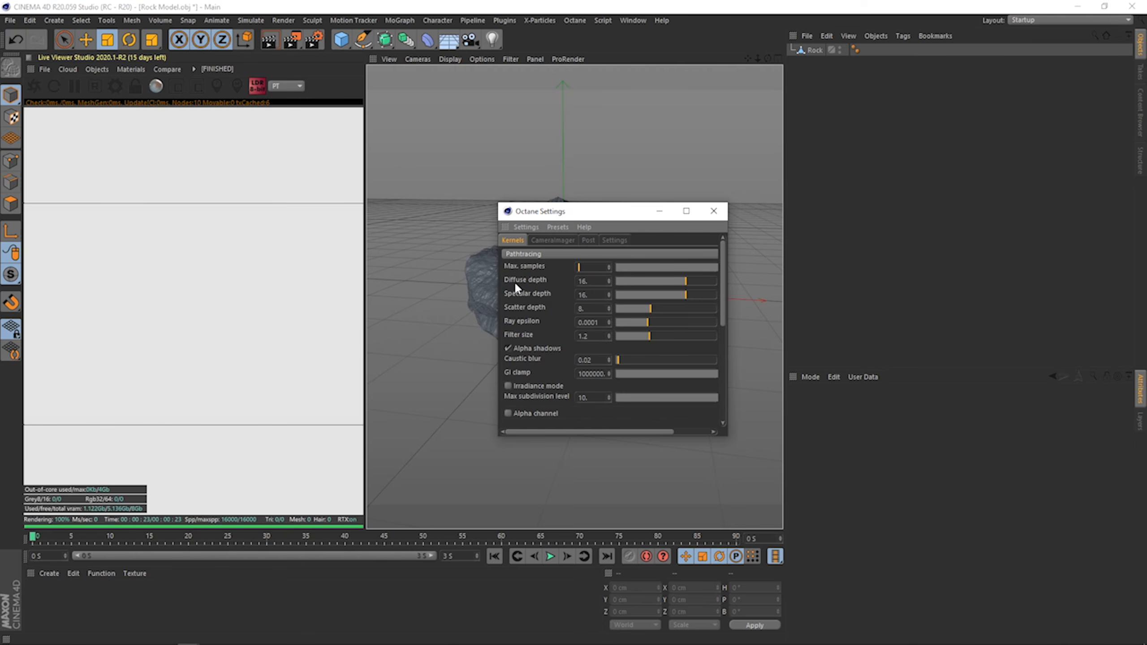
text(2048)
key(Tab)
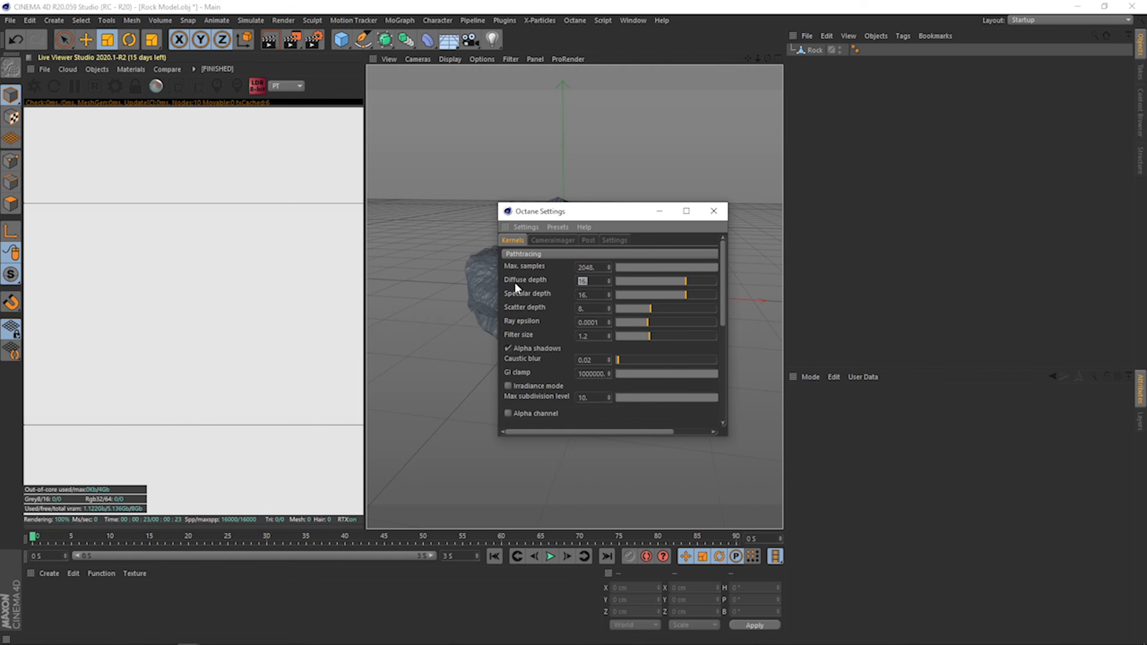
Set the path tracing kernel to 1024 maximum samples, with diffuse depth and specular depth both at 8.
drag(600, 267, 530, 263)
text(1024)
key(Tab)
text(8)
key(Tab)
text(8)
key(Tab)
Set the path tracing kernel's GI clamp to 10 and close the Octane settings.
key(Tab)
key(Tab)
key(Tab)
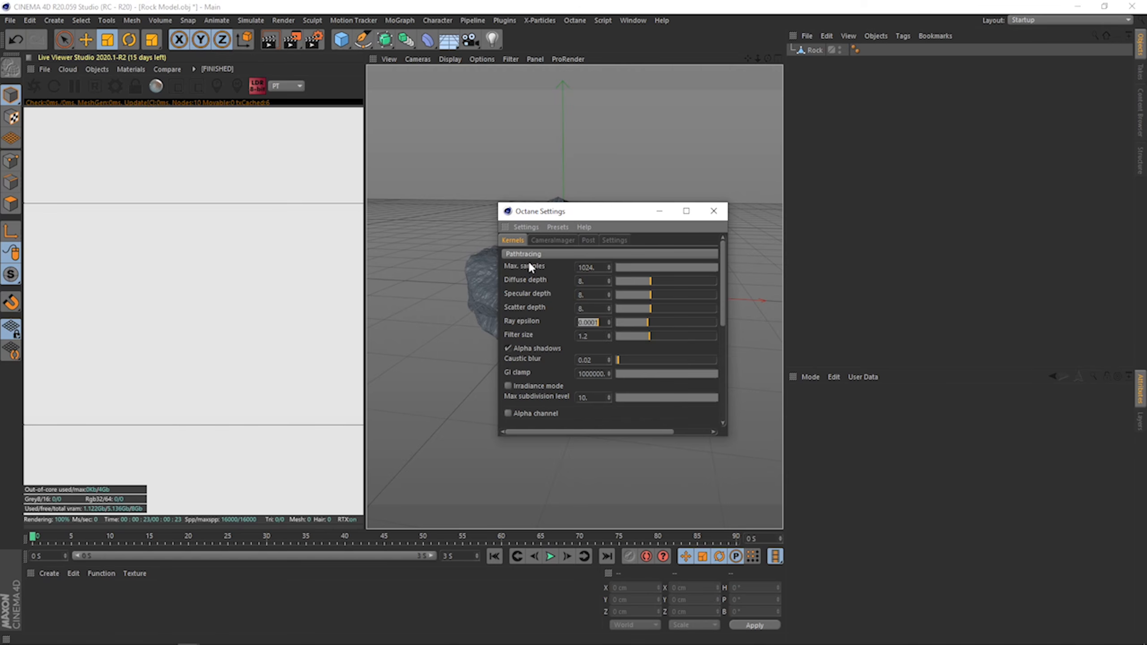
key(Tab)
key(Tab)
text(10)
key(Return)
drag(723, 250, 762, 234)
double_click(582, 281)
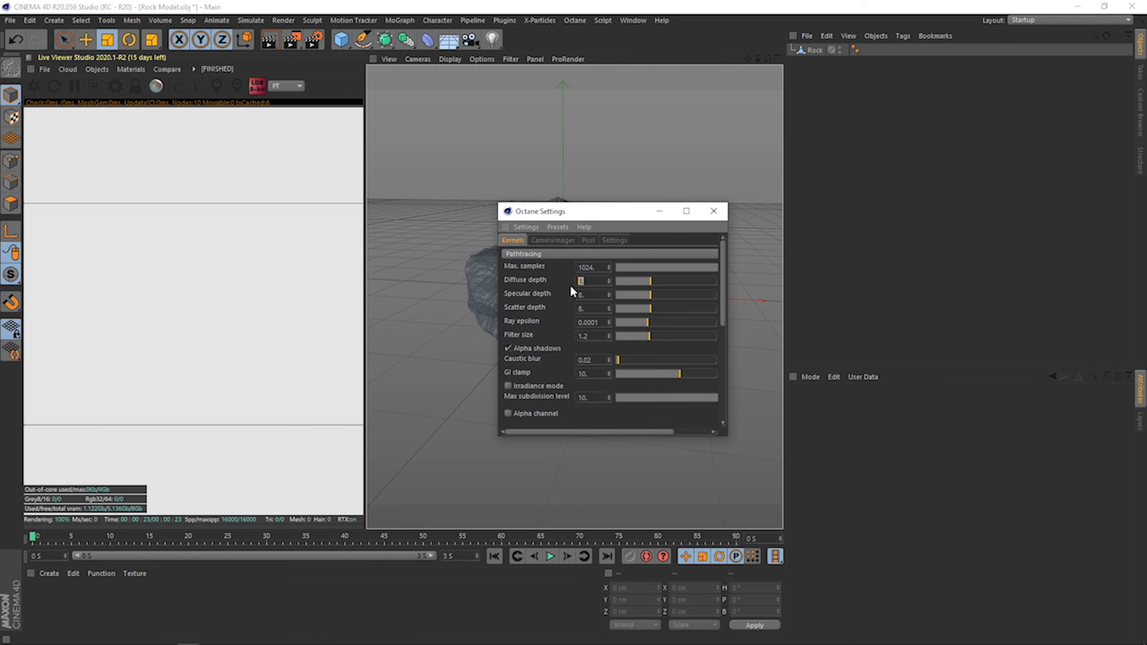
key(Tab)
drag(724, 297, 753, 444)
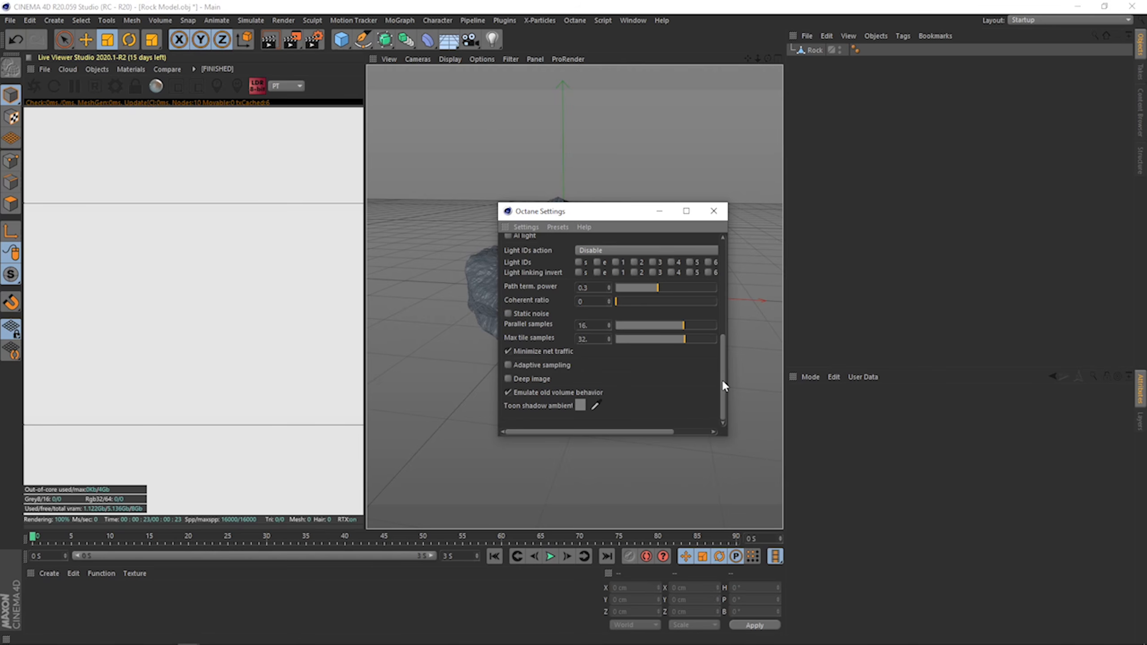
drag(724, 384, 726, 286)
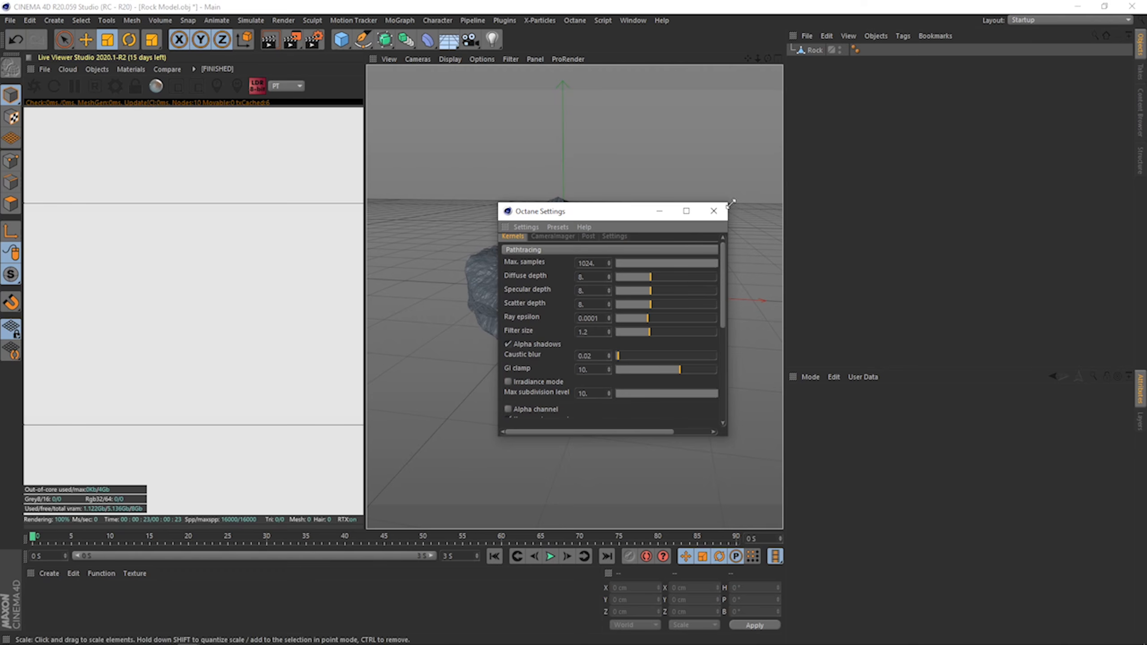
click(713, 211)
Start the Live Viewer render with its resolution locked at a scale of 0.5.
click(136, 87)
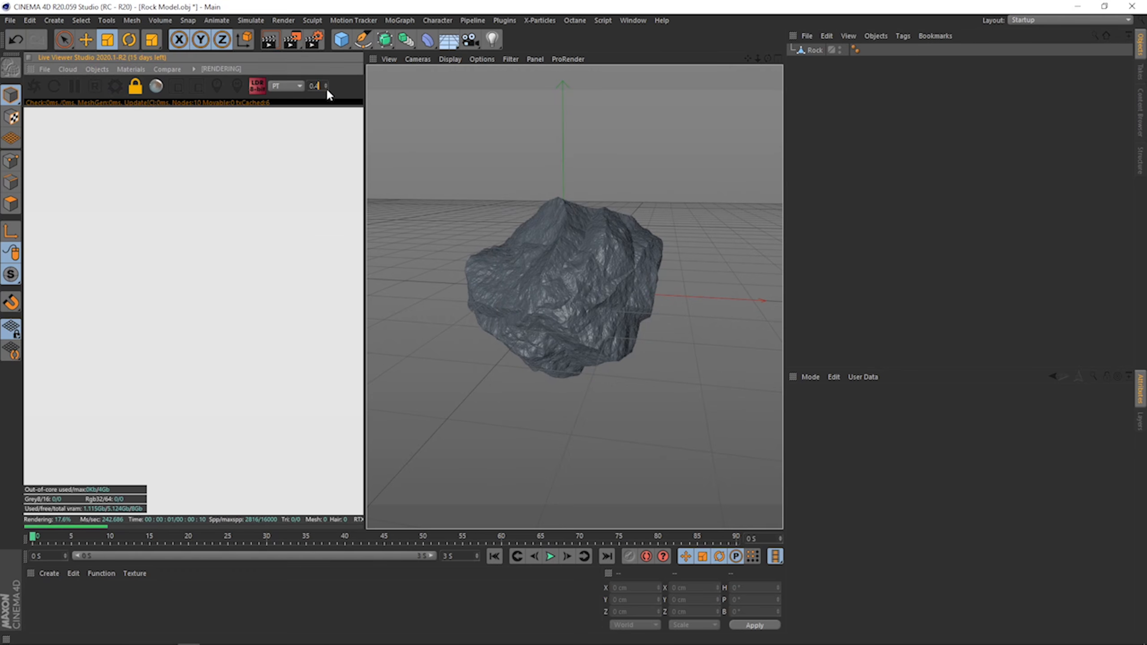
click(326, 88)
click(326, 87)
click(326, 87)
click(326, 84)
click(326, 84)
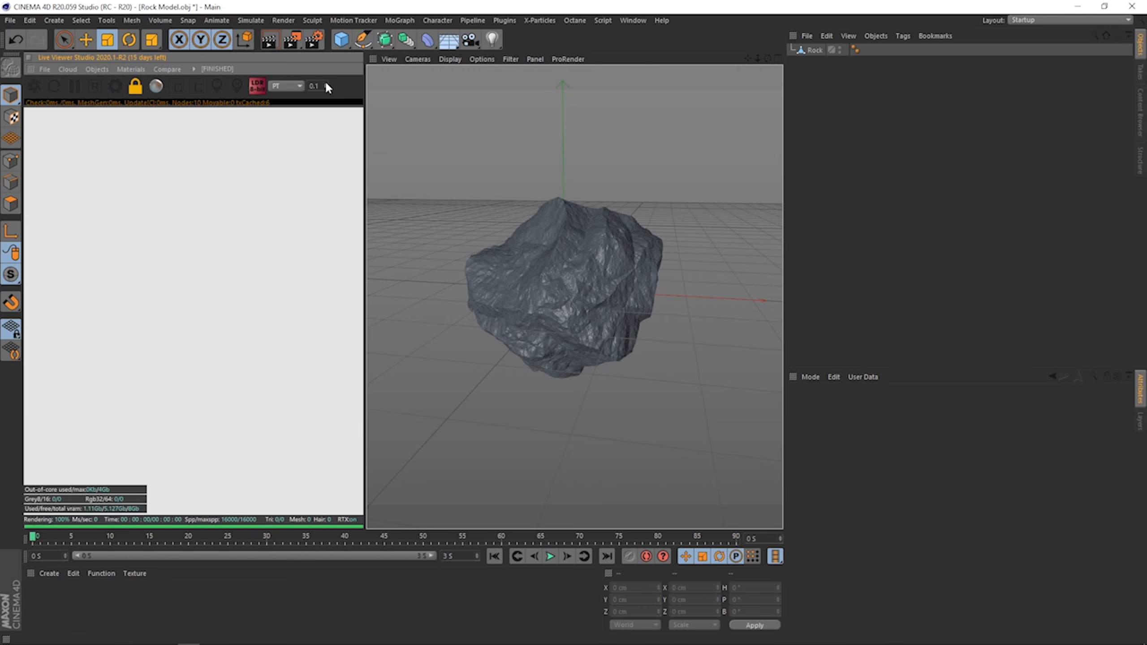
click(32, 88)
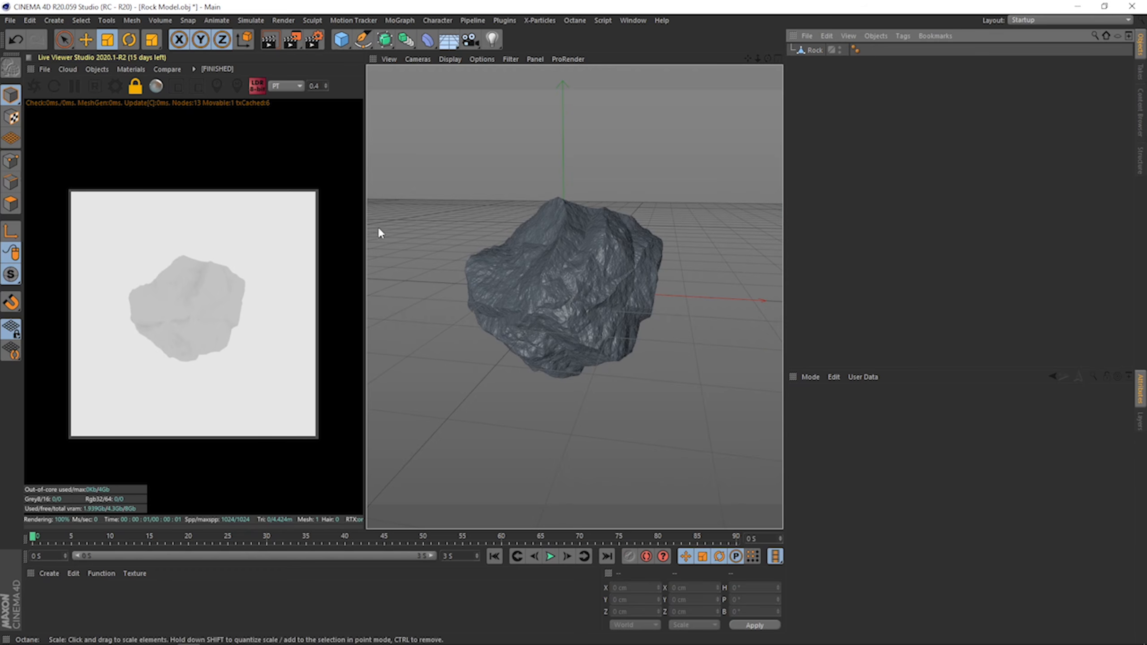
click(326, 84)
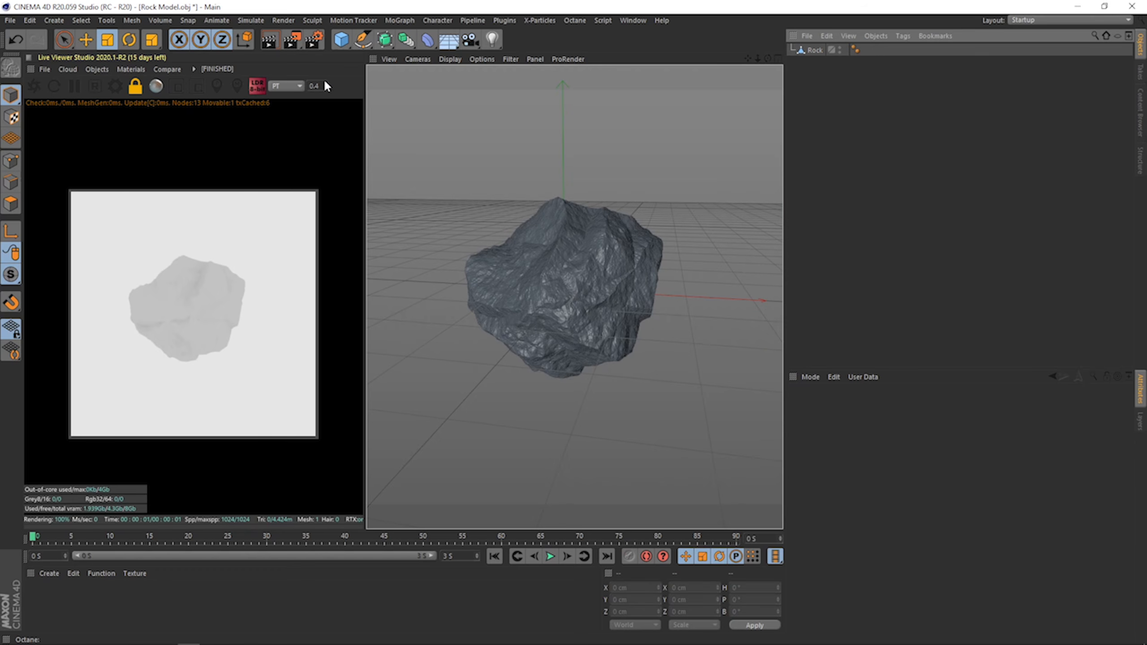
Add a camera to the scene and set its focal length to Portrait (80 mm).
click(470, 40)
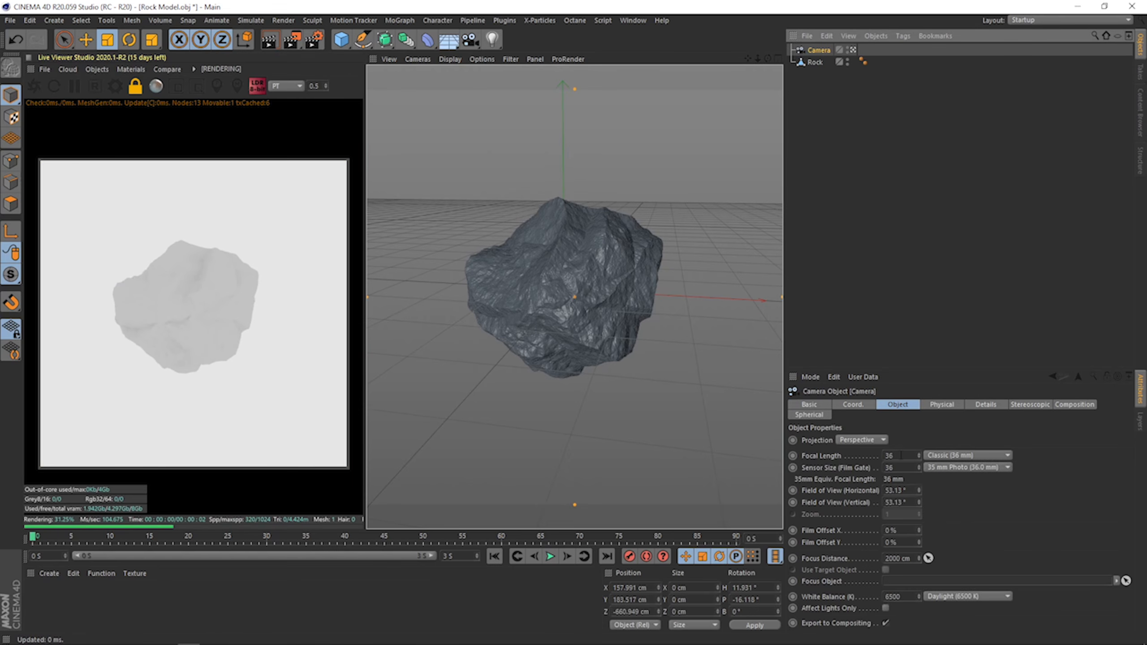
drag(900, 455, 849, 461)
click(950, 456)
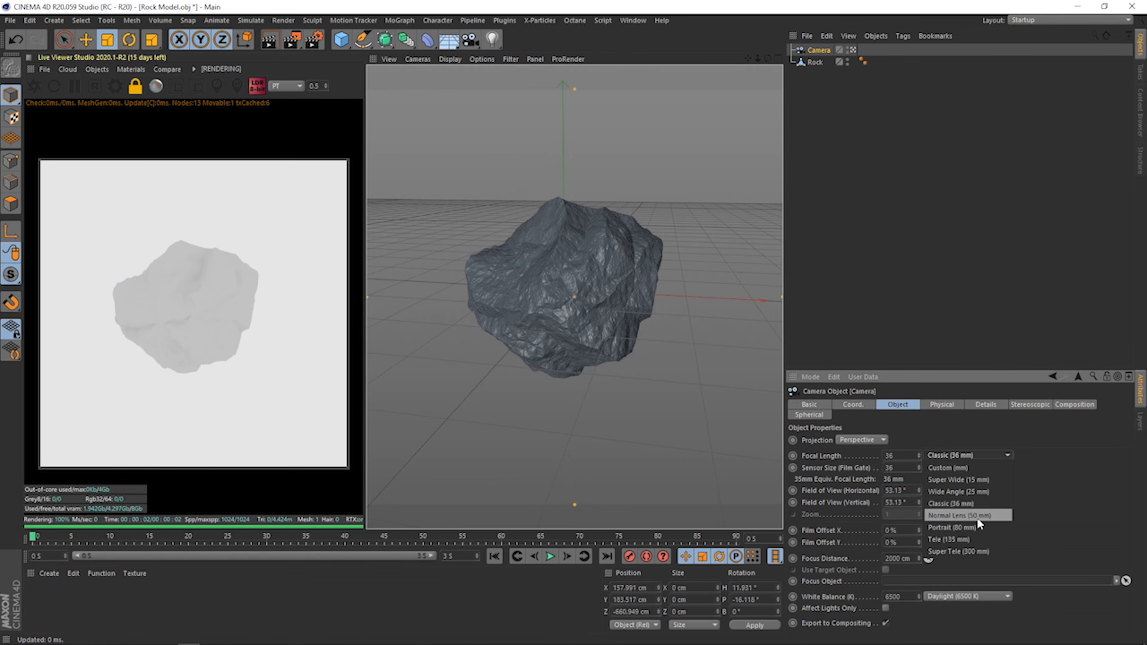
click(966, 542)
click(853, 405)
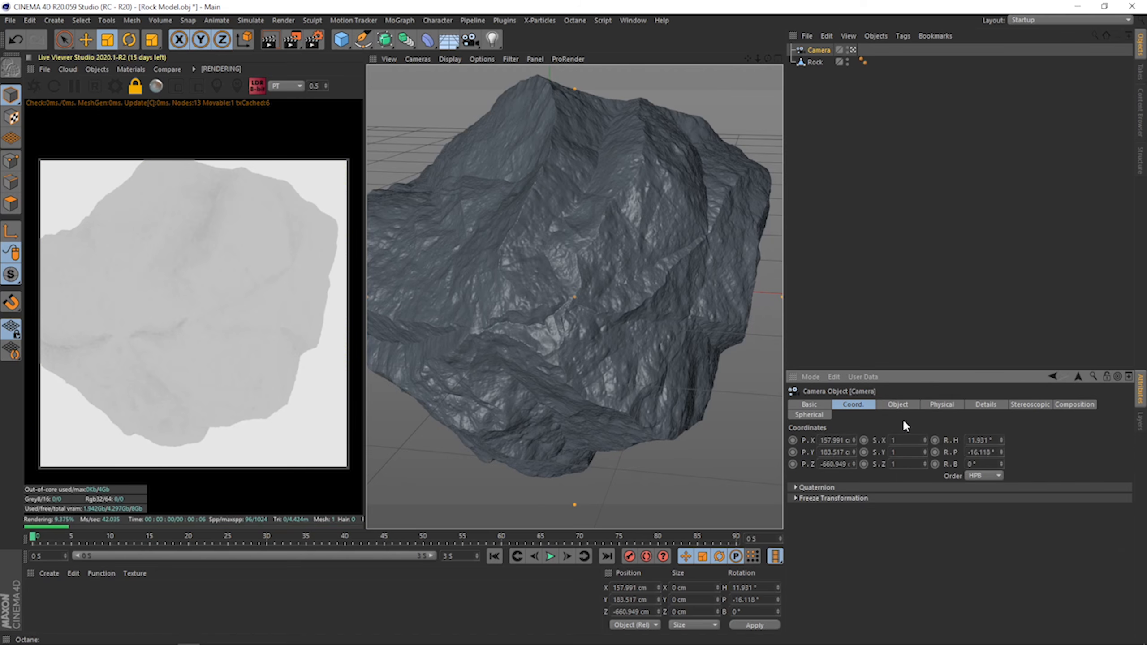
Set the camera's focal length to Normal Lens (50 mm) and move the camera in closer to the rock.
click(898, 407)
click(966, 454)
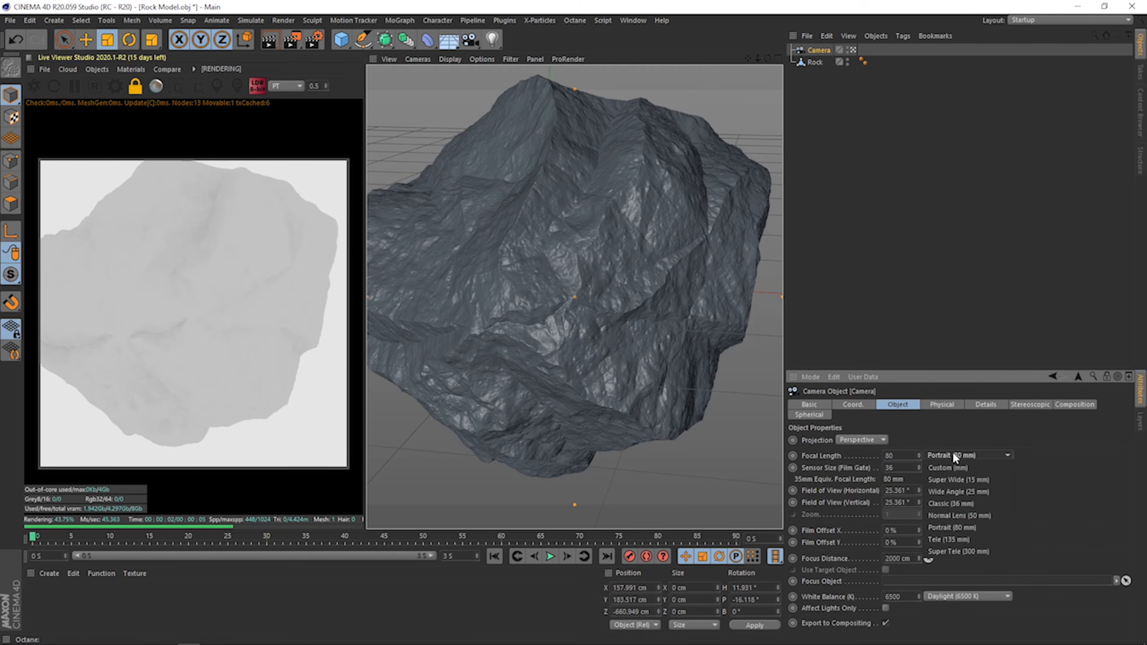
click(967, 516)
scroll(594, 255, up, 8)
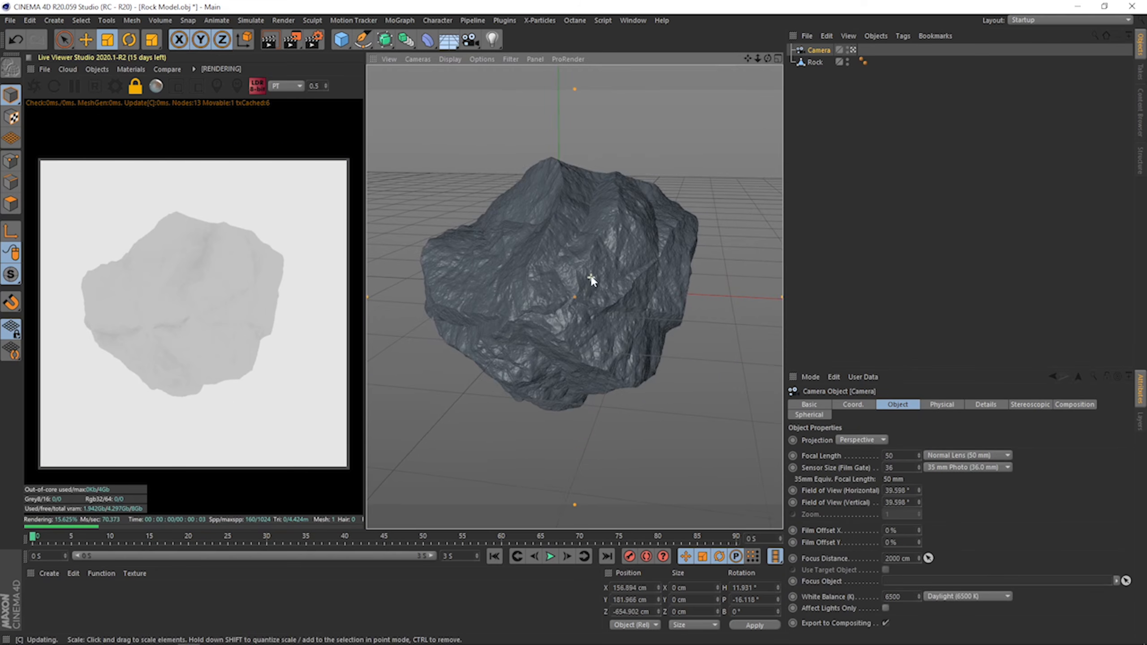
Set the camera's focal length to Classic (36 mm) and reframe it close up on the rock's surface.
click(949, 455)
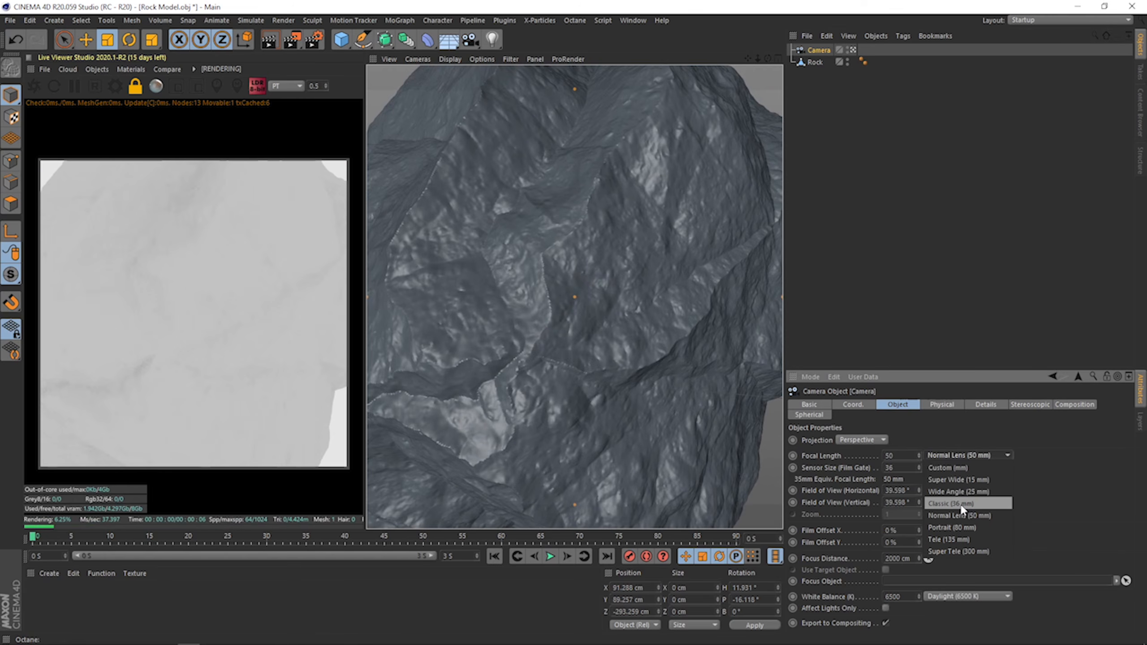
click(971, 509)
alt+right_drag(552, 307, 581, 254)
alt+drag(581, 254, 600, 274)
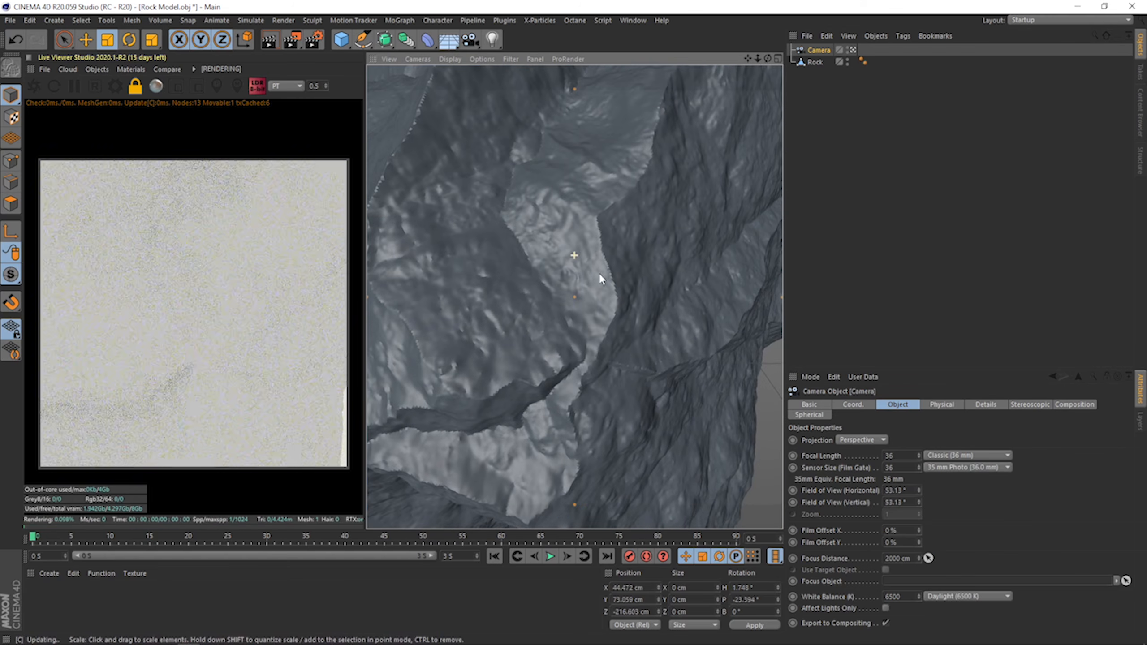
Add an Octane daylight and rotate it so the sunlight rakes across the rock's surface.
click(96, 68)
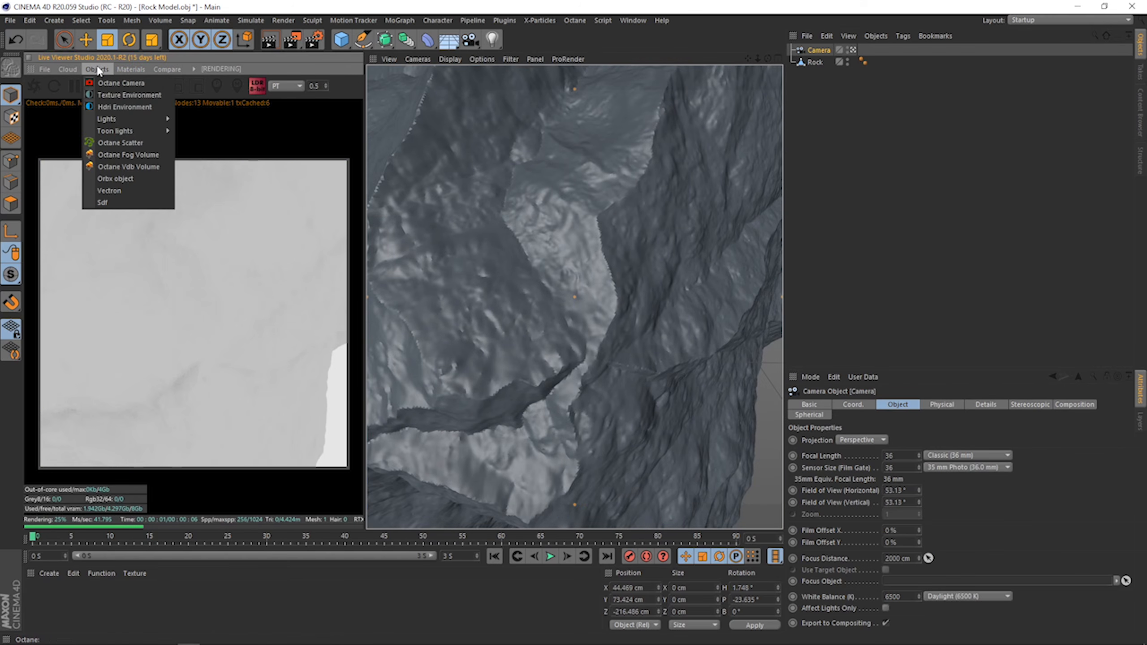
mouse_move(135, 119)
click(227, 121)
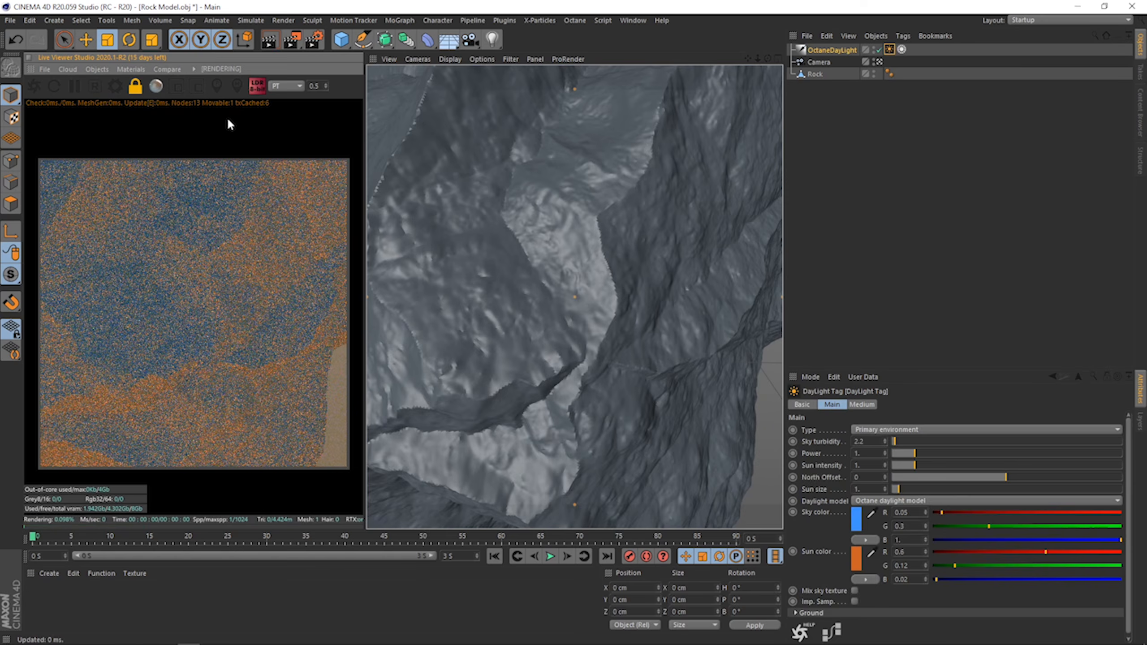
key(r)
drag(543, 271, 538, 242)
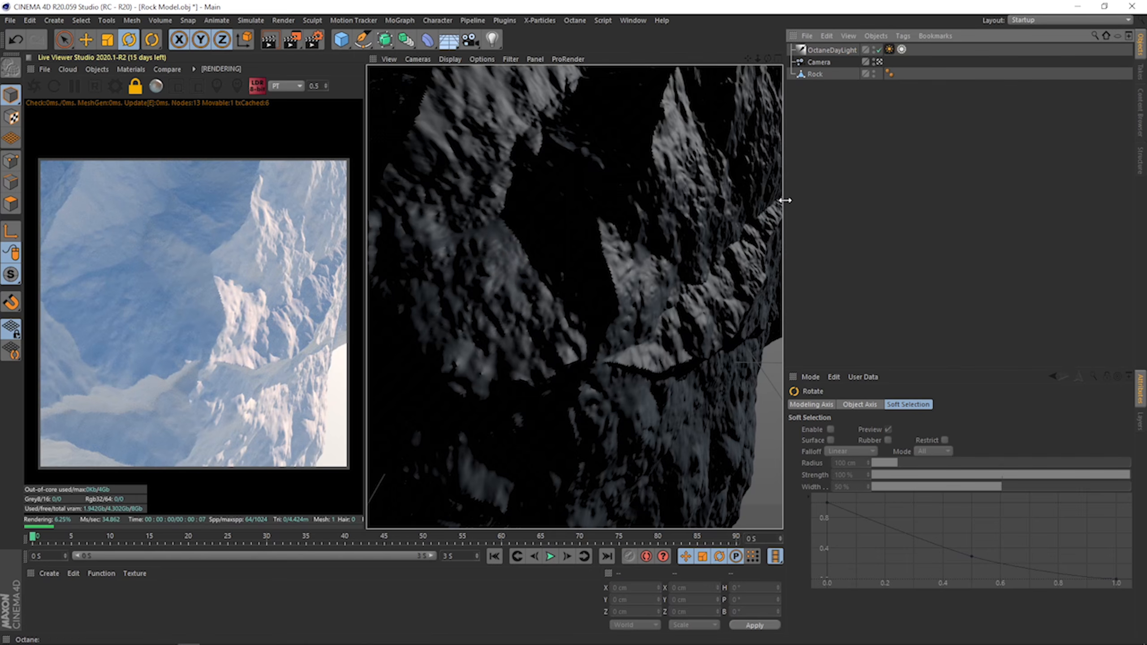
Reframe the selected camera to show more of the rock's upper ridge and right edge.
alt+middle_drag(573, 216, 599, 203)
click(819, 63)
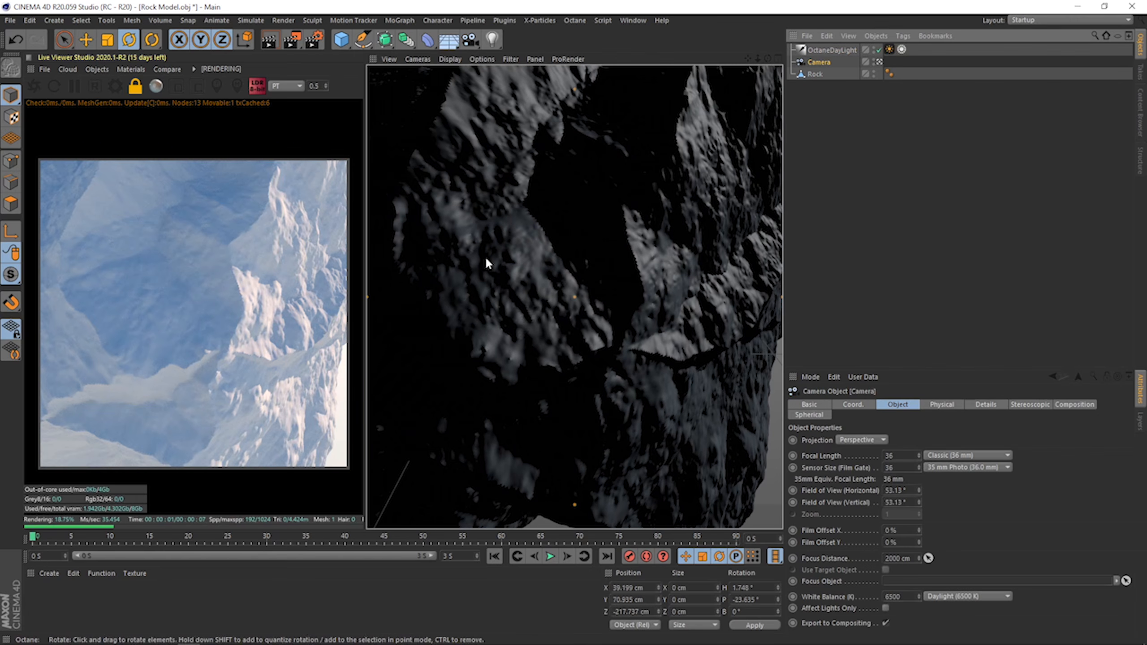
scroll(487, 257, up, 4)
scroll(582, 220, down, 6)
alt+middle_drag(542, 219, 502, 319)
alt+middle_drag(625, 208, 607, 259)
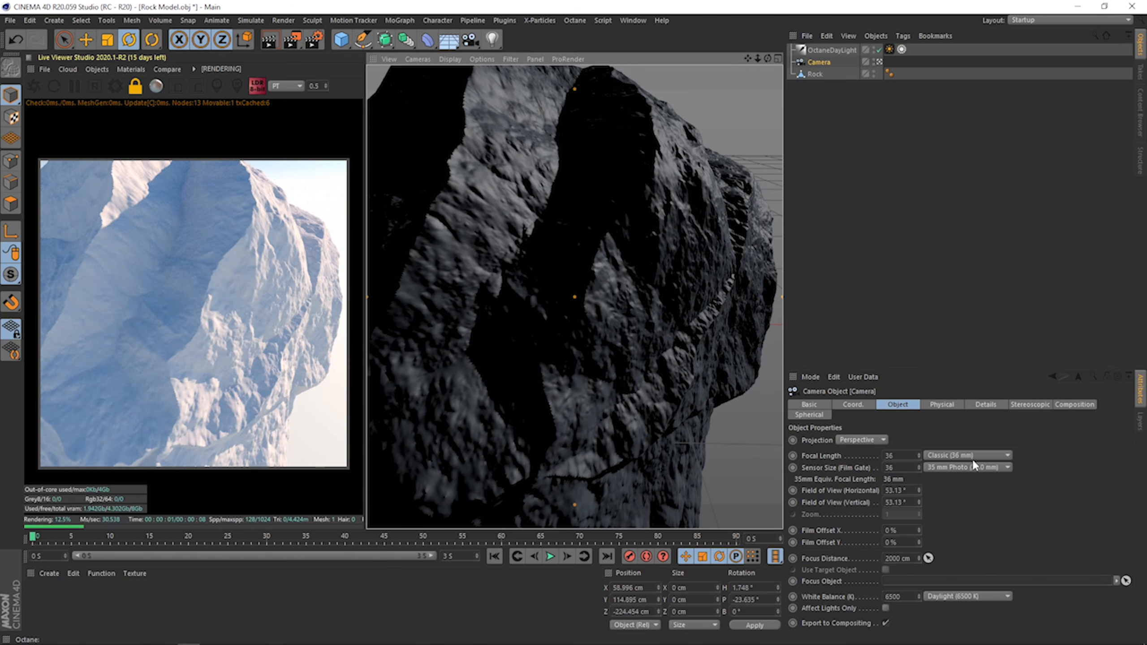
Set the camera's focal length to Tele (135 mm) and pull the camera back to frame the rock's upper part.
click(971, 456)
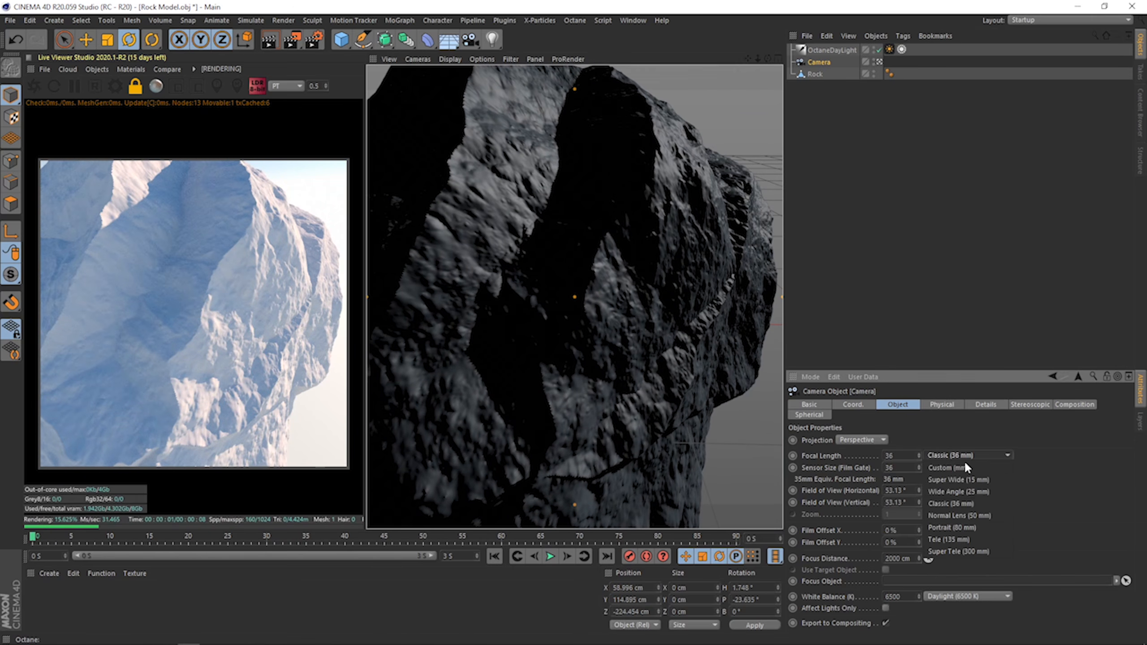
click(982, 539)
drag(753, 58, 687, 58)
alt+middle_drag(555, 149, 531, 226)
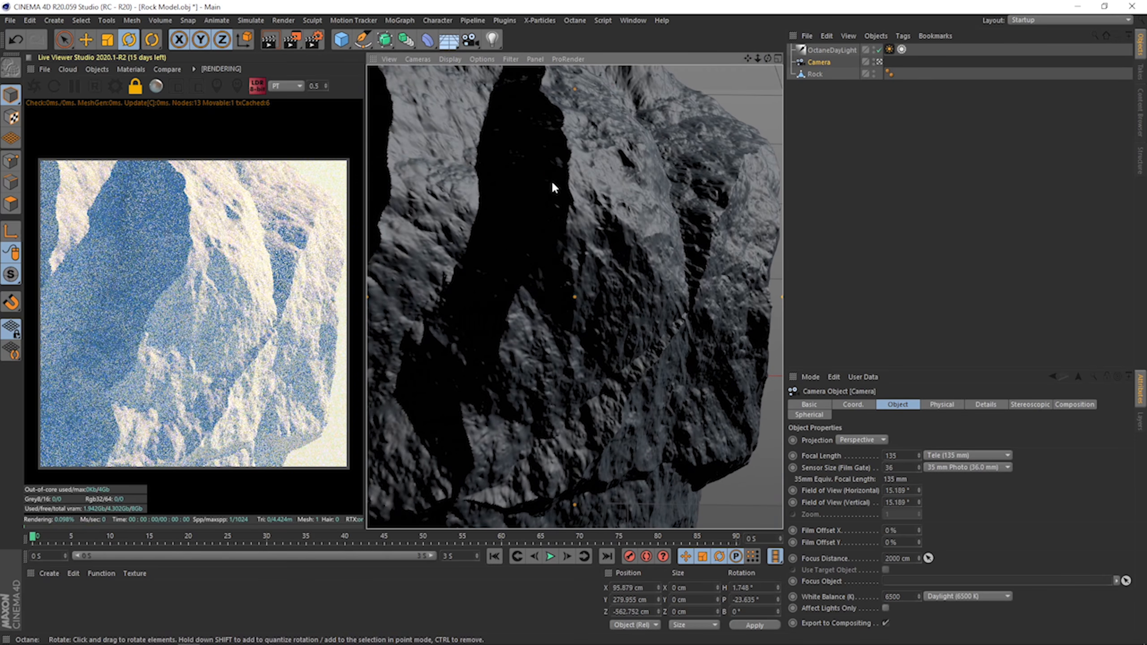
alt+middle_drag(551, 180, 556, 221)
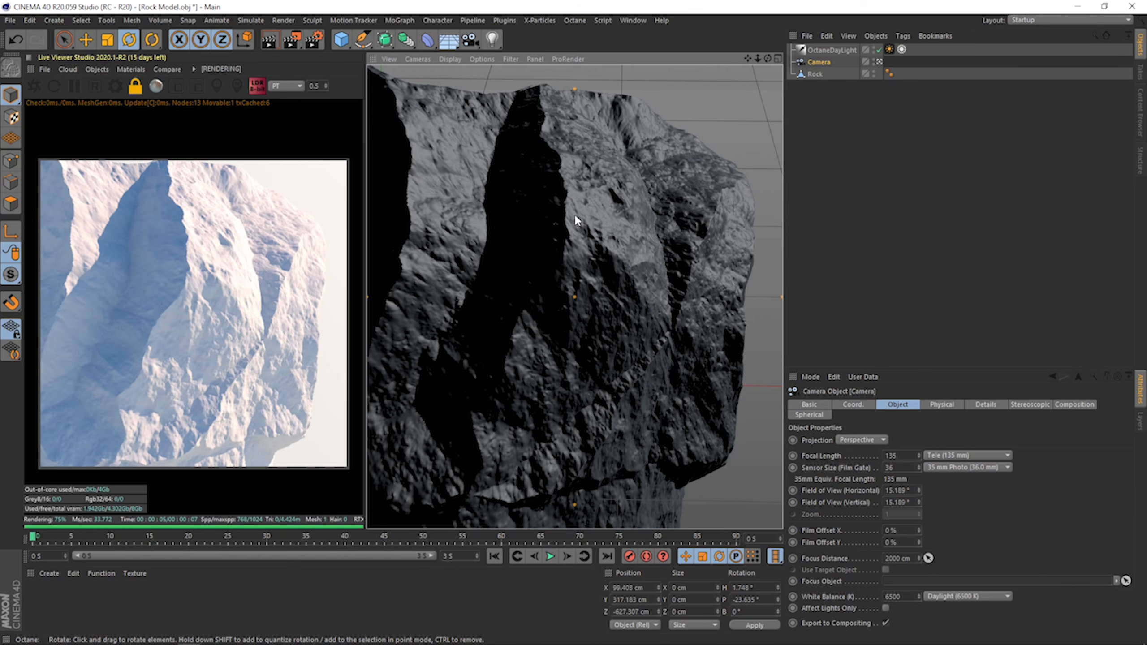
alt+right_drag(574, 214, 569, 315)
alt+middle_drag(569, 316, 582, 308)
Try the Classic (36 mm) focal length on the camera with close and distant framings of the rock.
click(1008, 456)
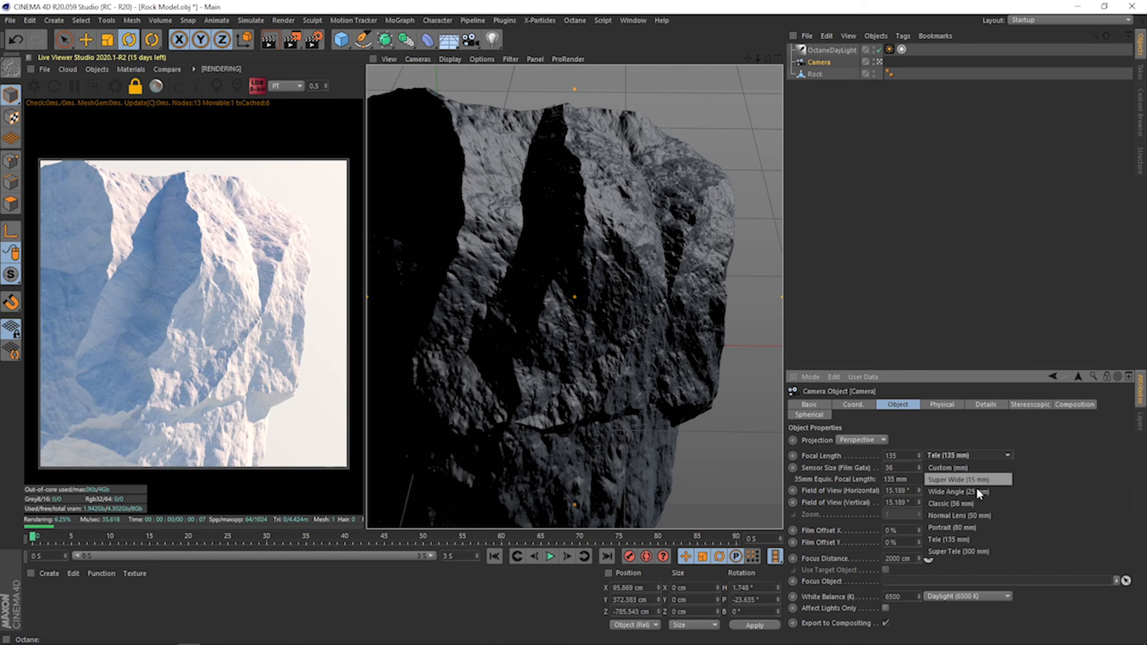
click(970, 502)
scroll(607, 238, up, 3)
alt+right_drag(608, 238, 661, 187)
scroll(567, 247, down, 2)
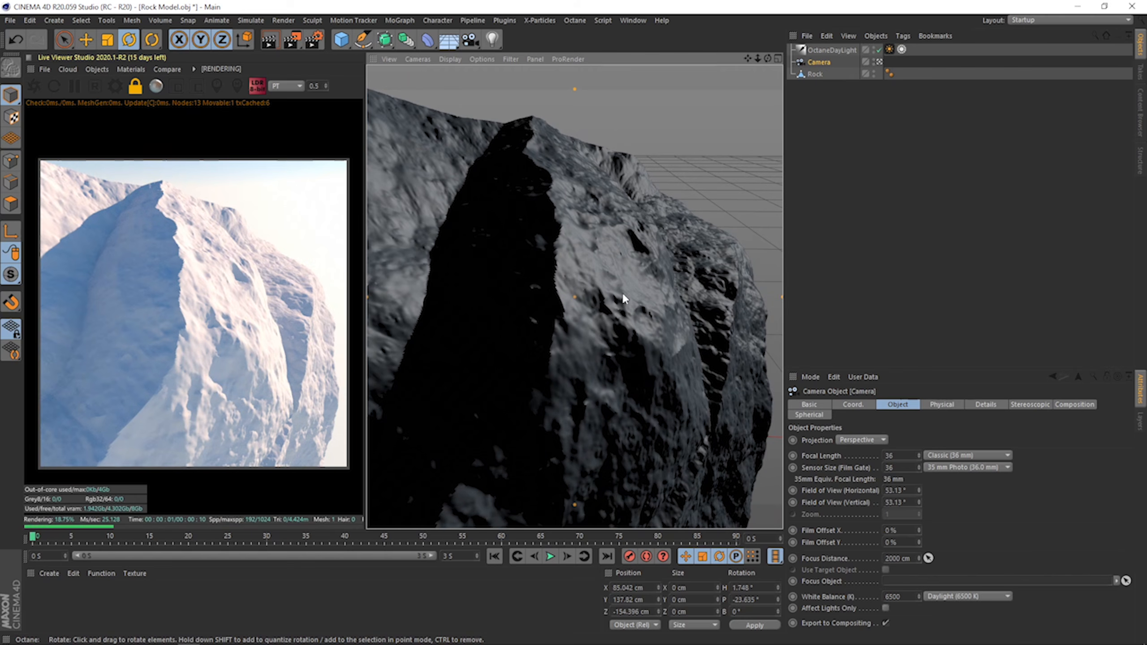
alt+right_drag(645, 230, 576, 309)
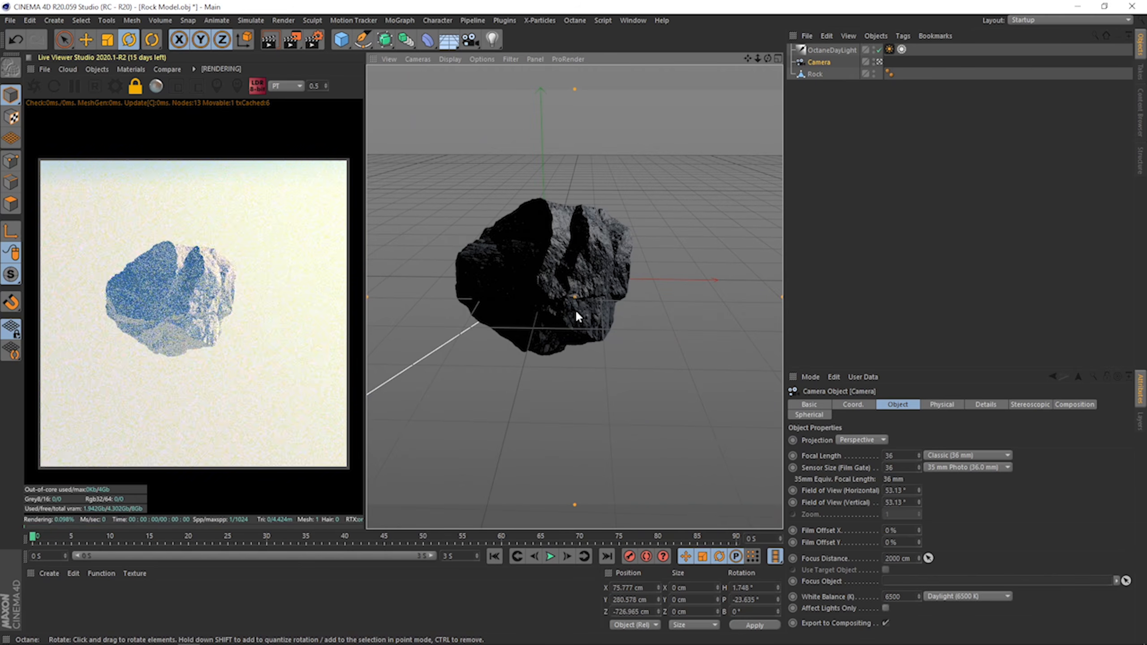
Set the camera's focal length to Super Tele (300 mm) and reframe the camera on the rock's top ridge.
click(967, 455)
click(971, 545)
scroll(614, 253, down, 5)
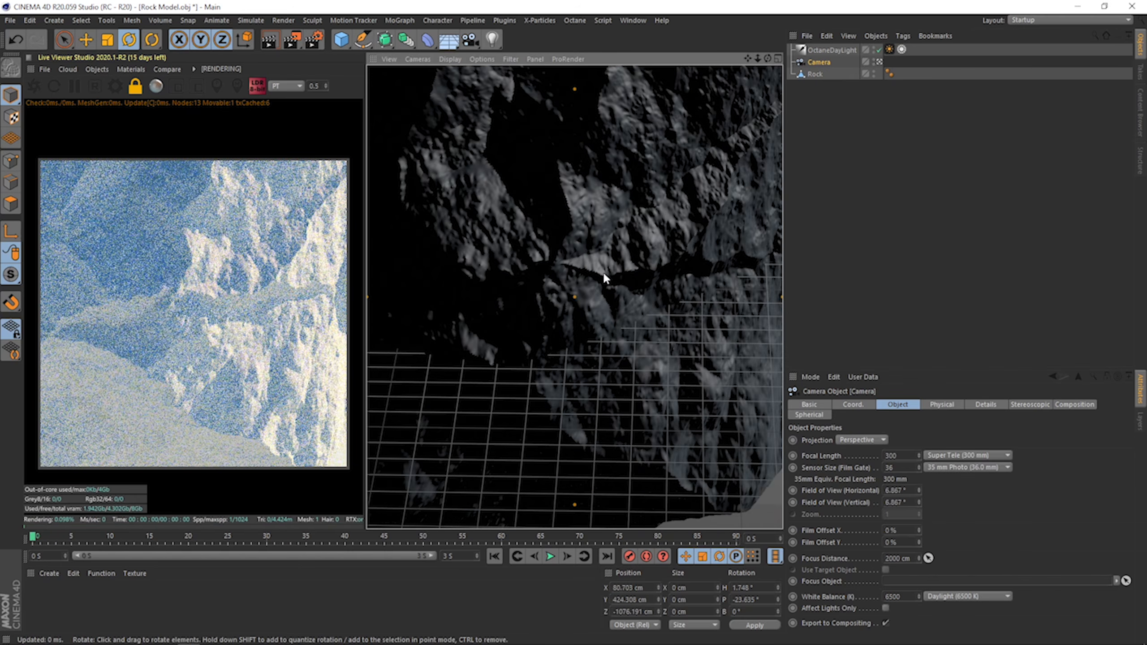
alt+middle_drag(593, 265, 605, 263)
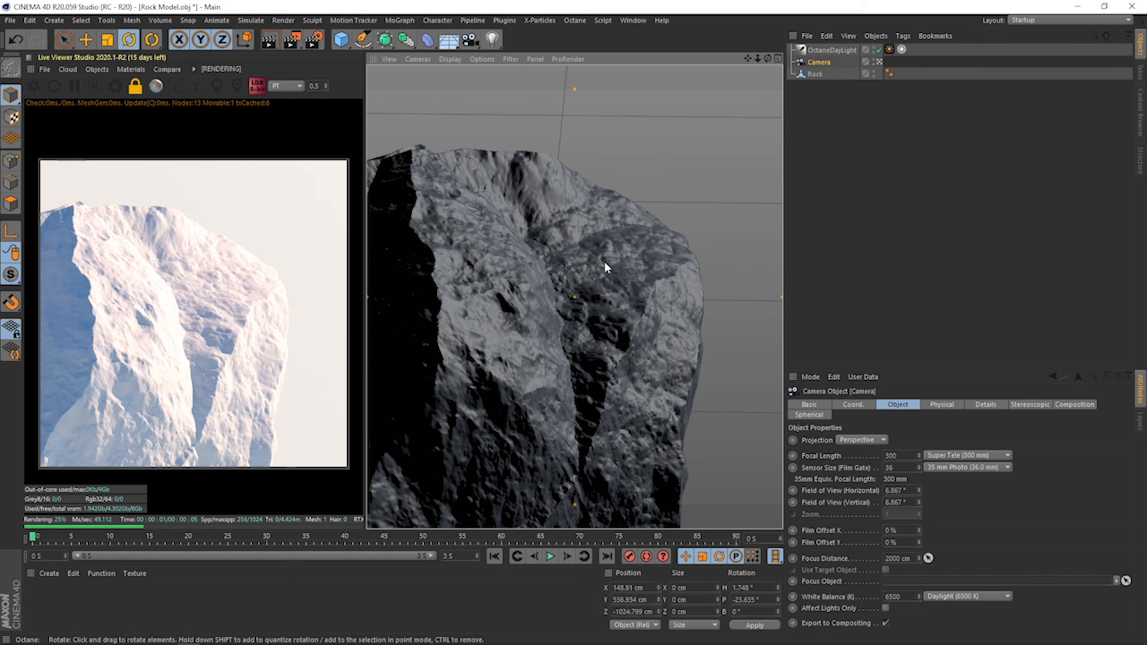
alt+right_drag(605, 262, 528, 293)
alt+middle_drag(528, 294, 603, 249)
Set the camera's heading, pitch, and X and Y positions to 0, and pull it back to frame the whole rock.
click(857, 404)
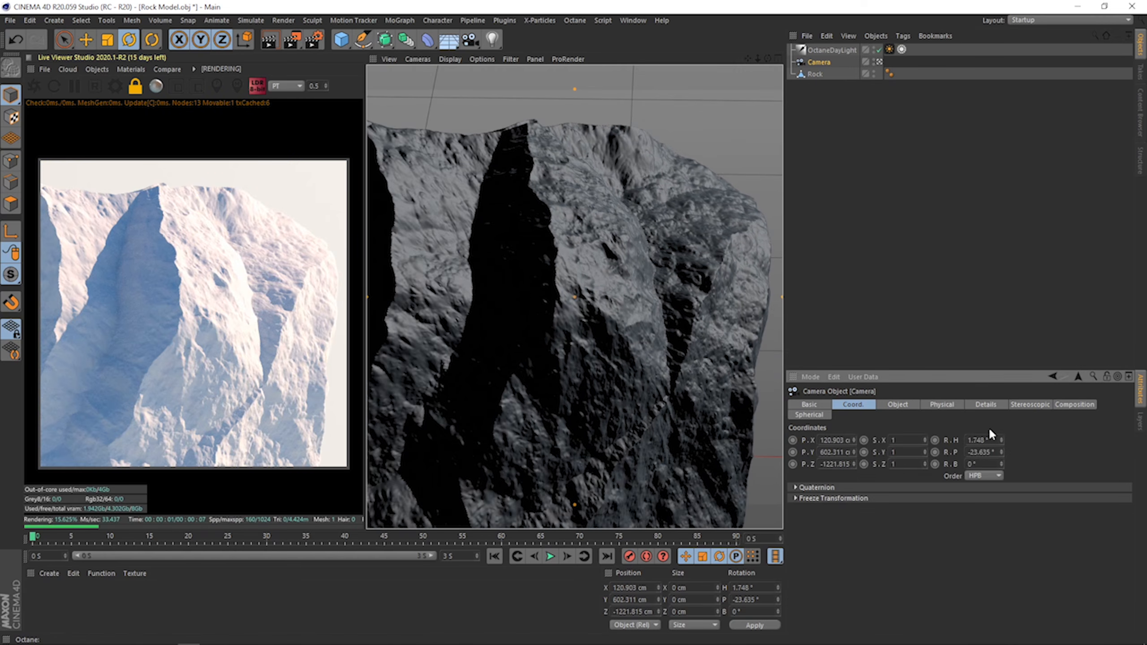
key(Tab)
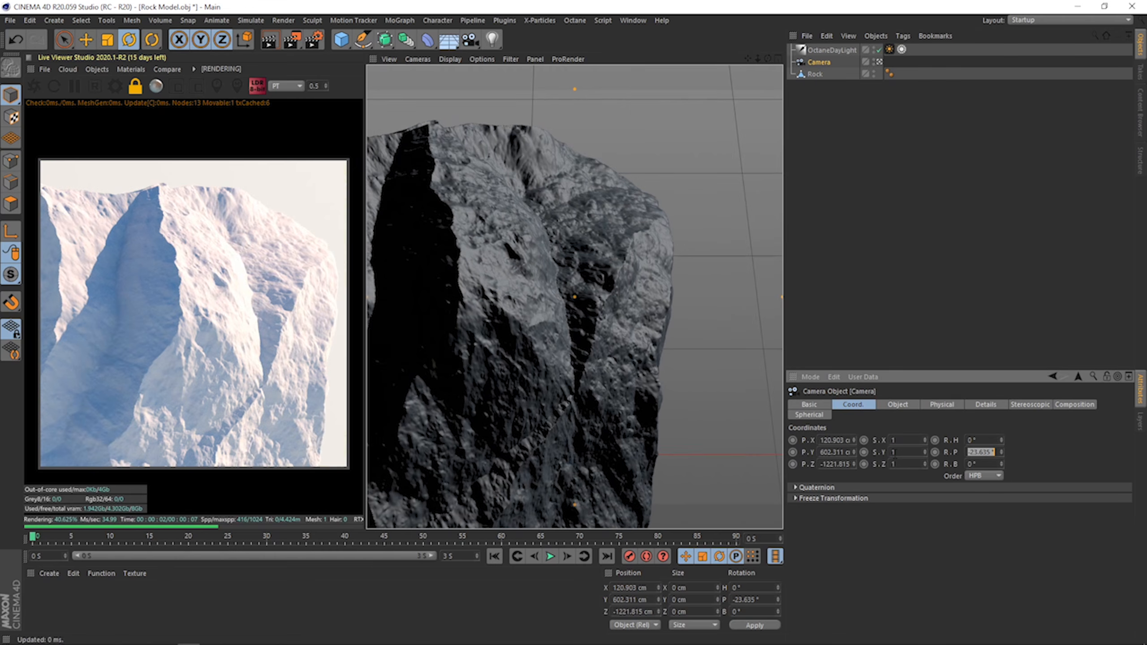
text(0)
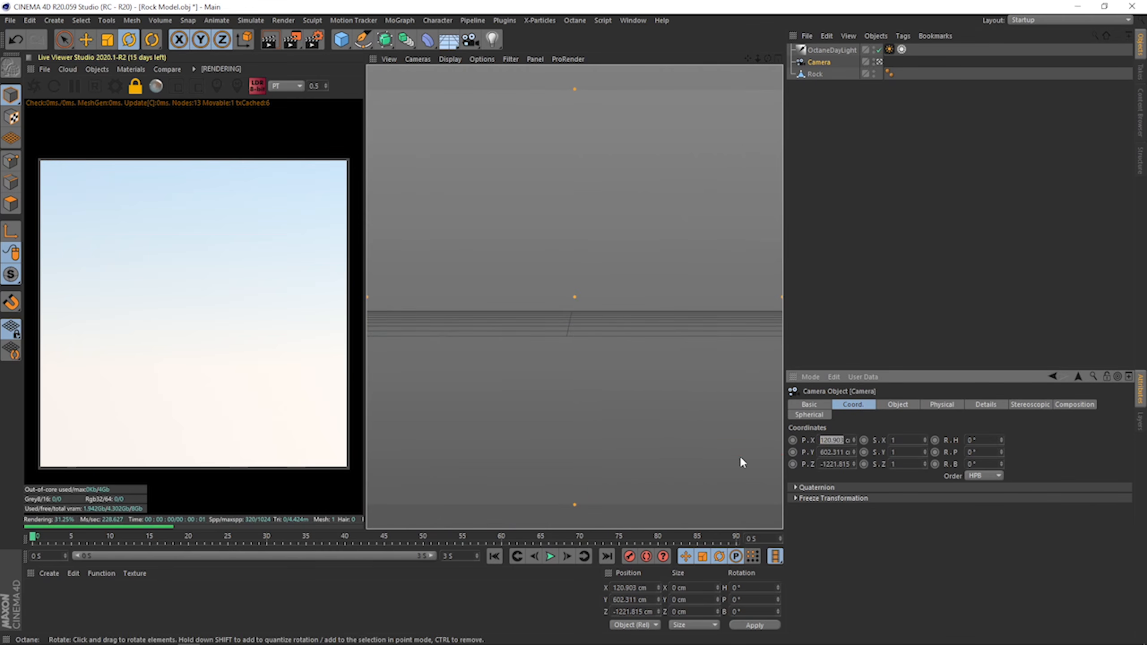
text(0)
key(Tab)
text(0)
key(Tab)
click(849, 217)
drag(757, 58, 632, 58)
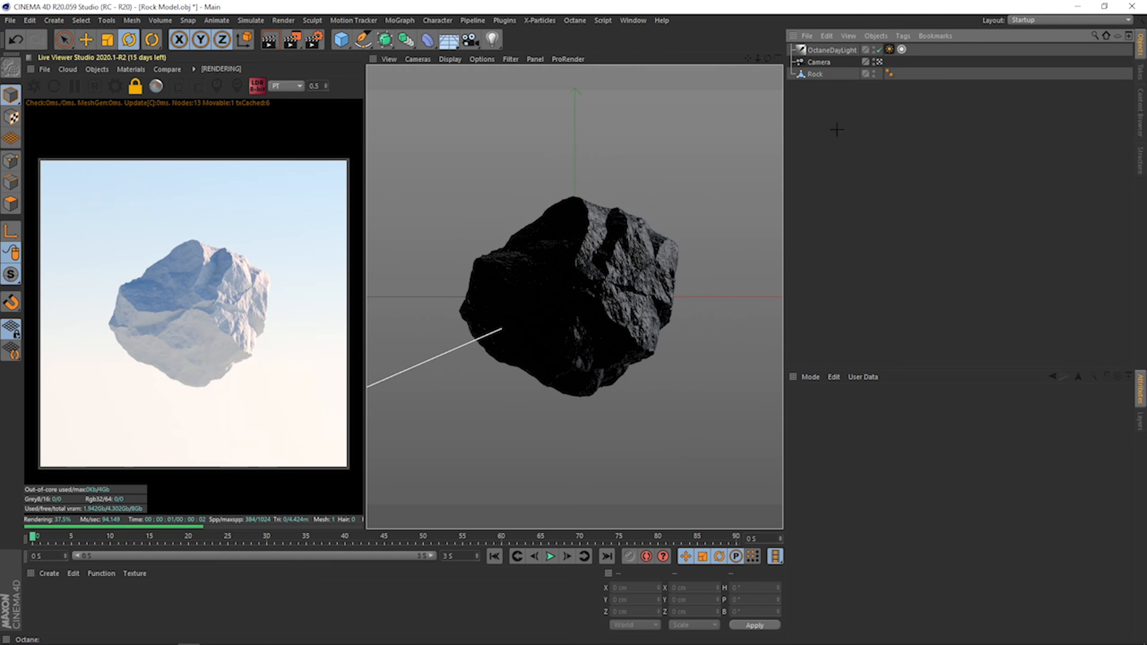
Rotate the rock freehand to about -703° heading, 13° pitch and 806° bank.
click(808, 74)
drag(588, 282, 473, 351)
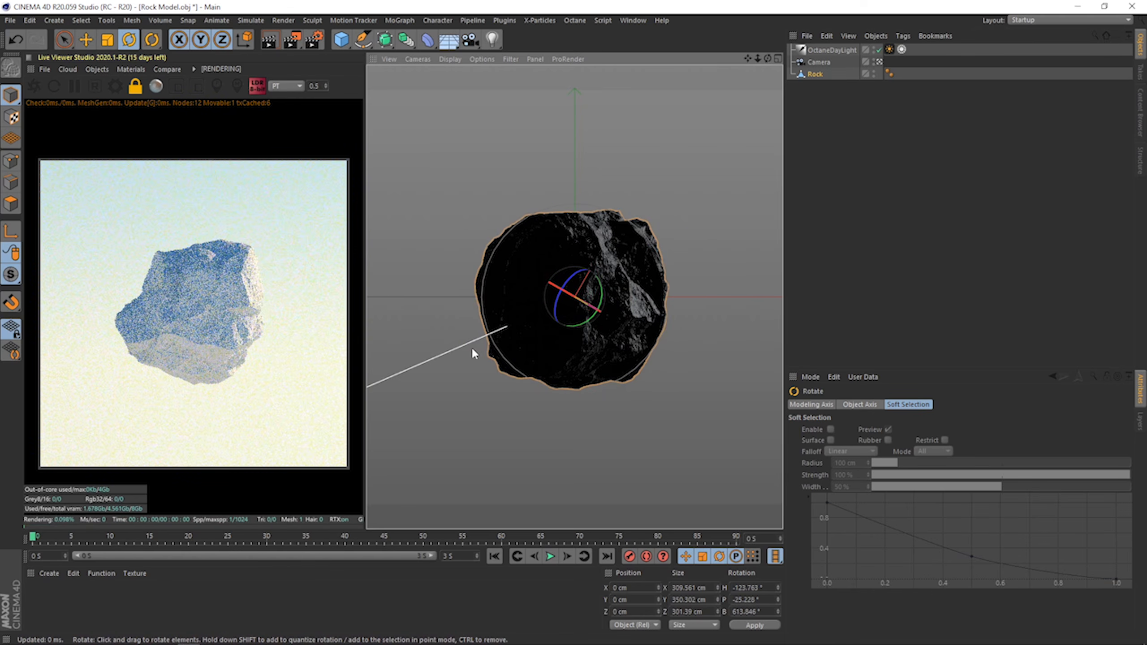
drag(586, 296, 628, 333)
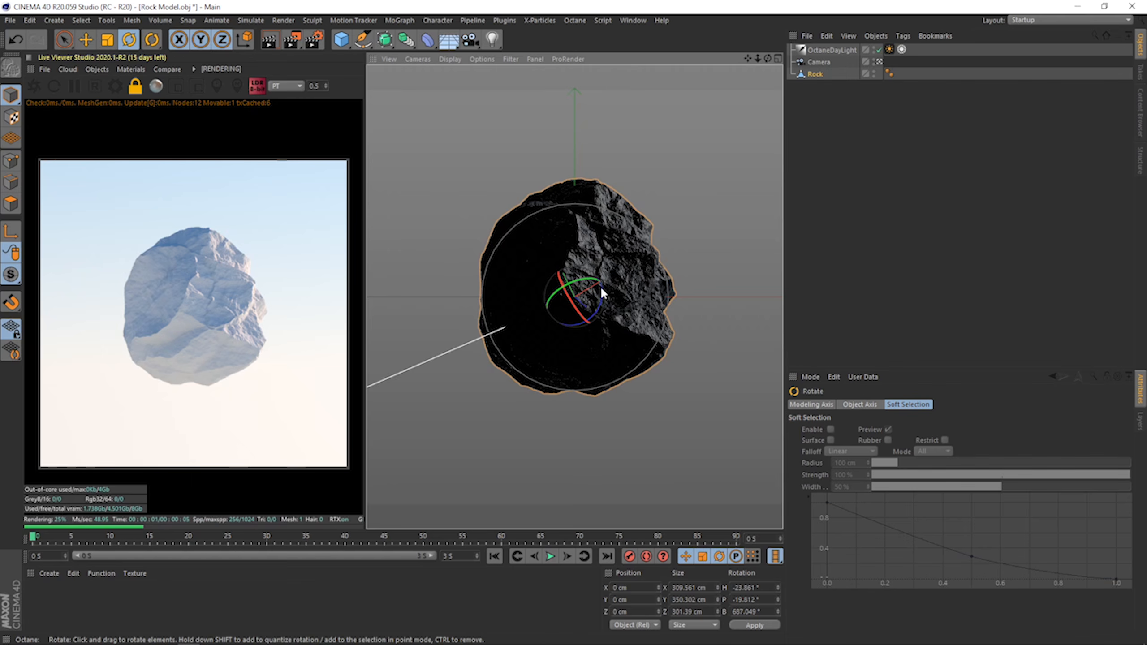
drag(601, 285, 563, 366)
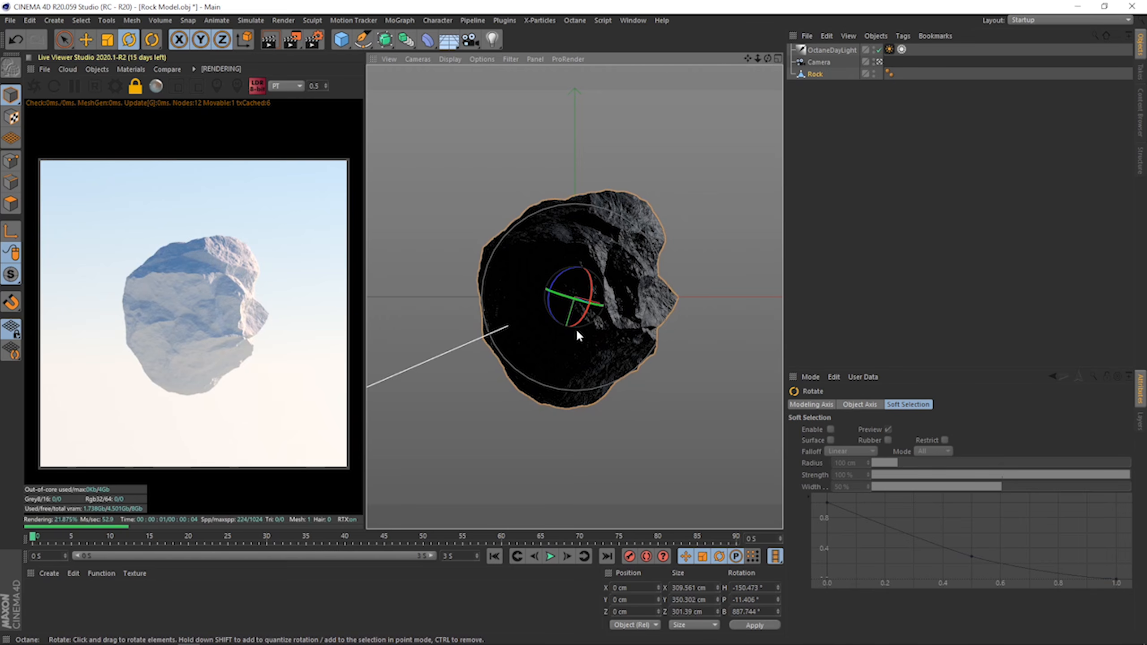
drag(593, 303, 658, 499)
Move the rock to about -184 cm in Z and set its X and Y positions to 0.
key(e)
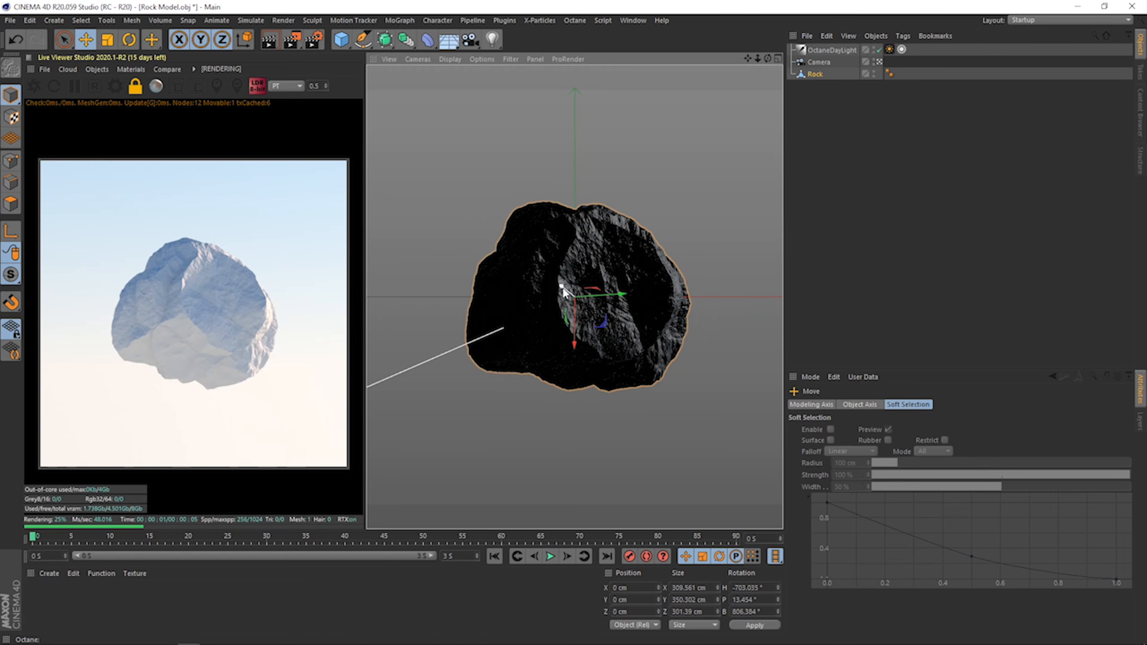
drag(590, 339, 627, 345)
drag(562, 300, 589, 285)
key(w)
drag(839, 430, 629, 453)
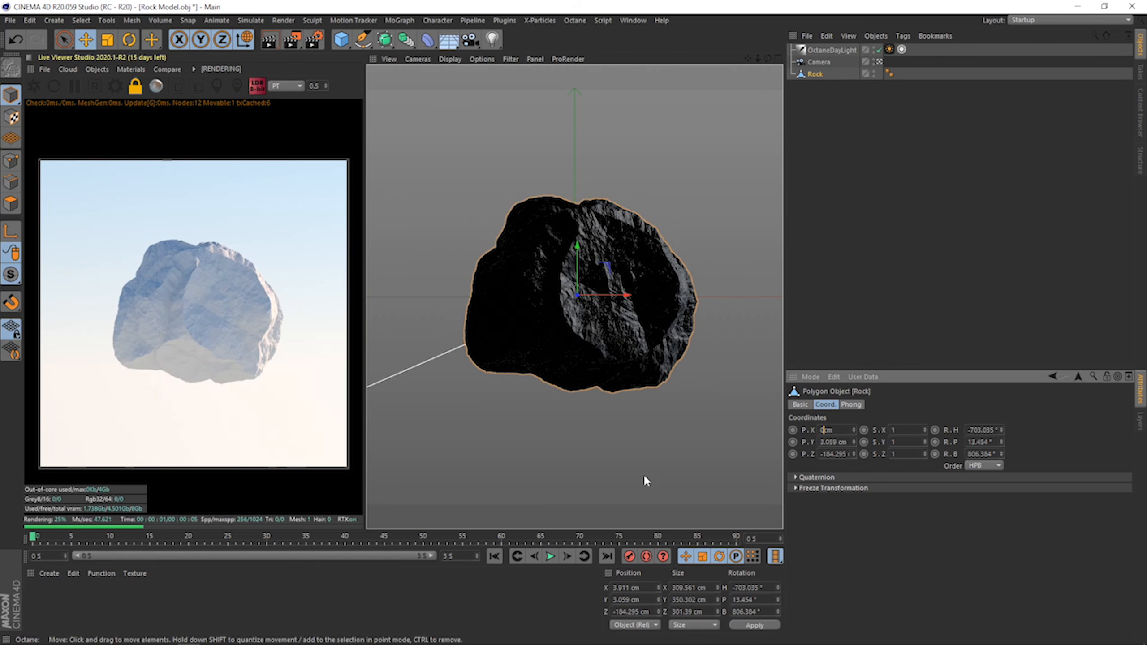
key(Return)
click(885, 229)
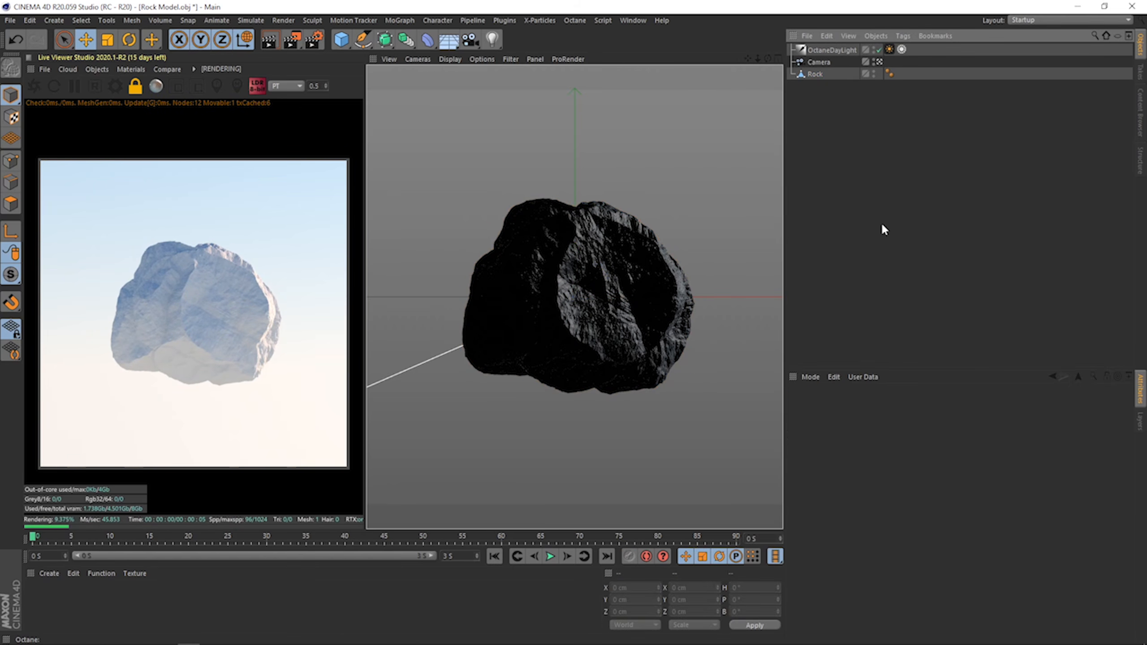
Rotate the rock freehand to about -438° heading, 44° pitch and 1094° bank.
click(834, 73)
key(r)
drag(563, 274, 661, 296)
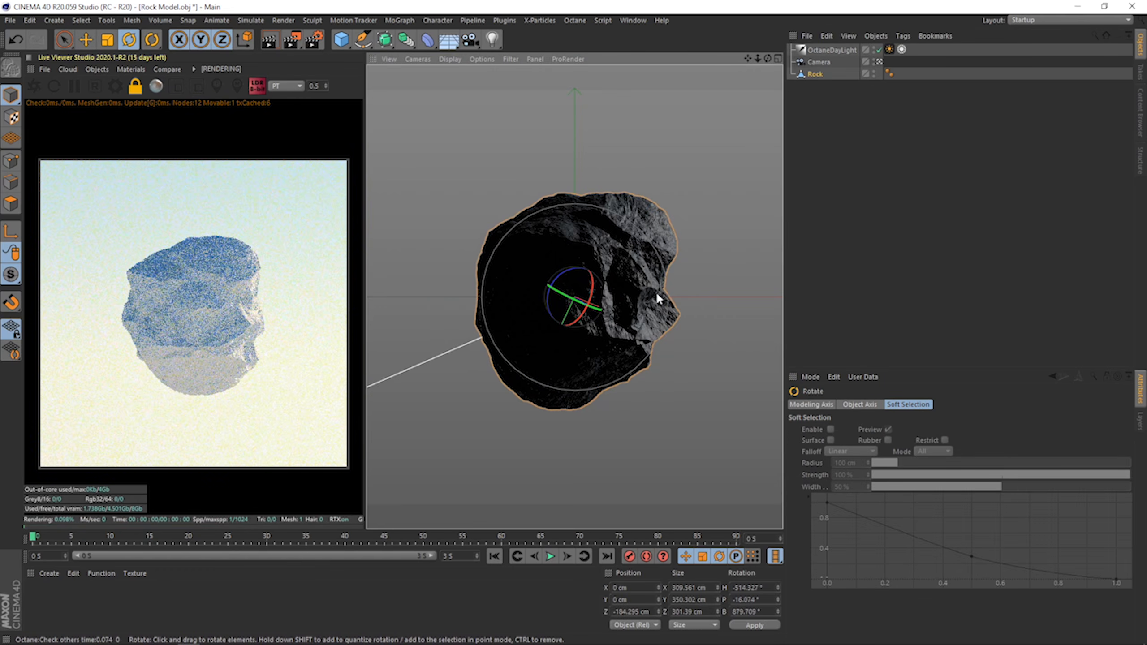
drag(583, 302, 554, 414)
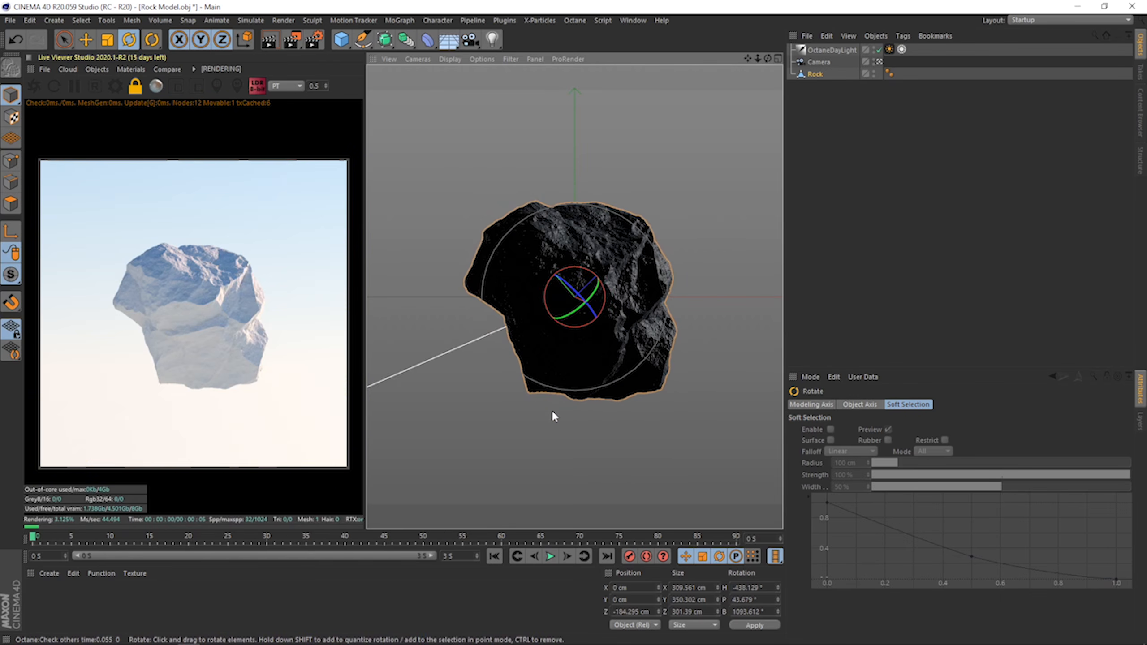
click(957, 209)
Rotate the rock to about -420° heading, 3° pitch and 728° bank.
click(814, 73)
drag(561, 291, 533, 338)
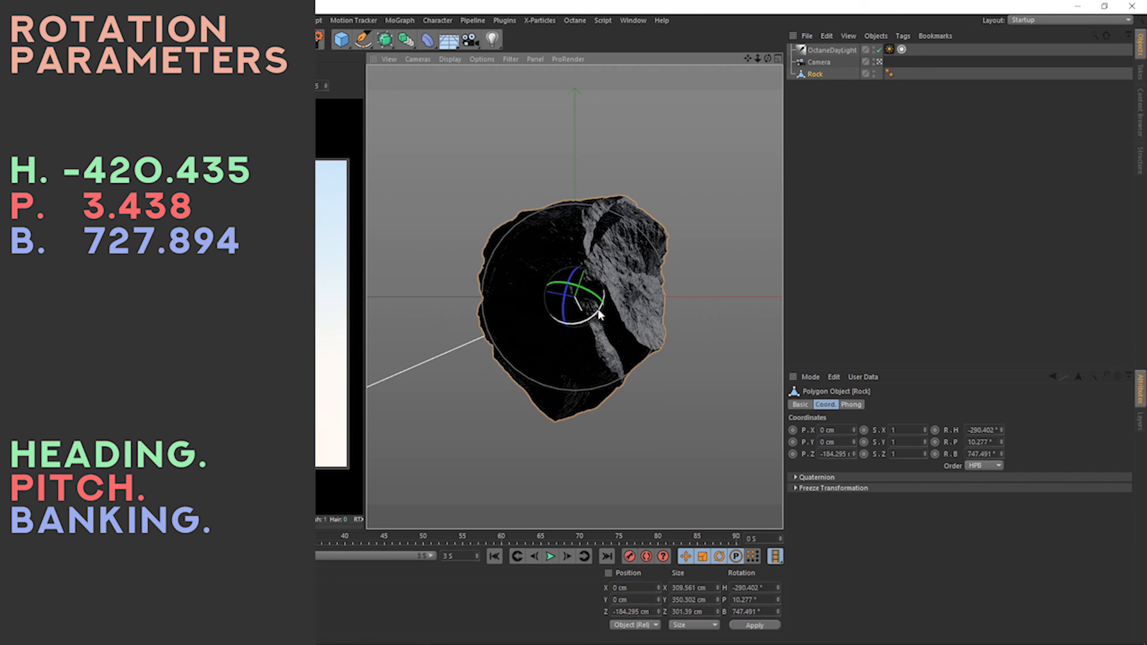
drag(591, 297, 515, 313)
drag(591, 271, 460, 306)
mouse_move(568, 302)
mouse_down()
mouse_move(578, 302)
mouse_move(564, 300)
mouse_up()
click(836, 256)
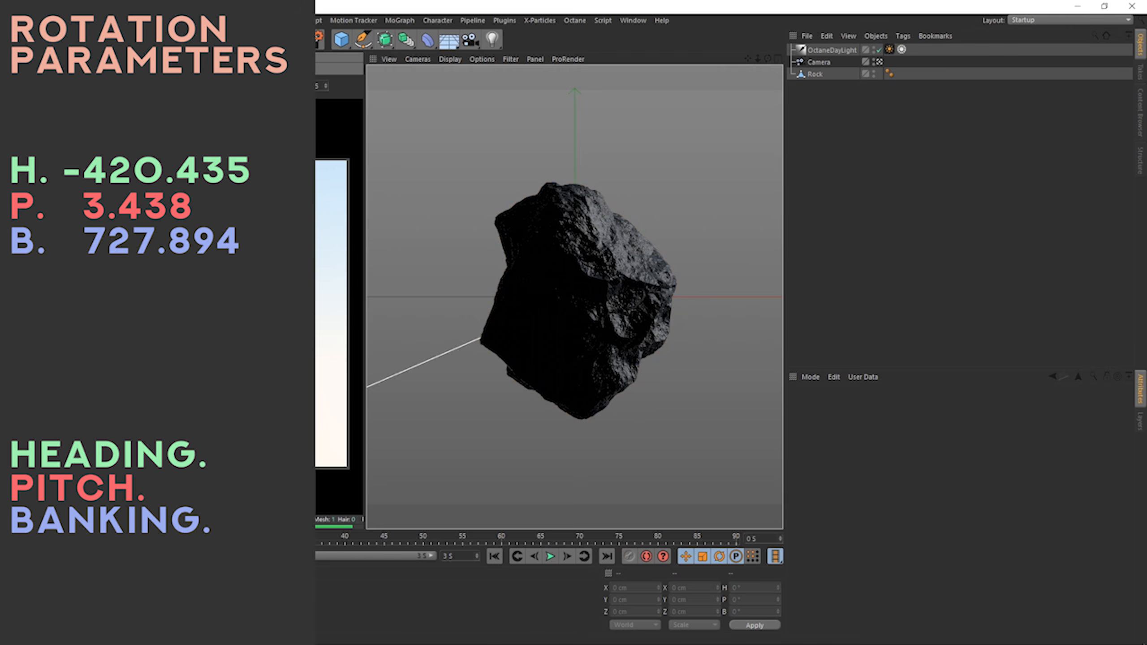
Replace the Octane daylight with an Octane texture environment.
click(835, 48)
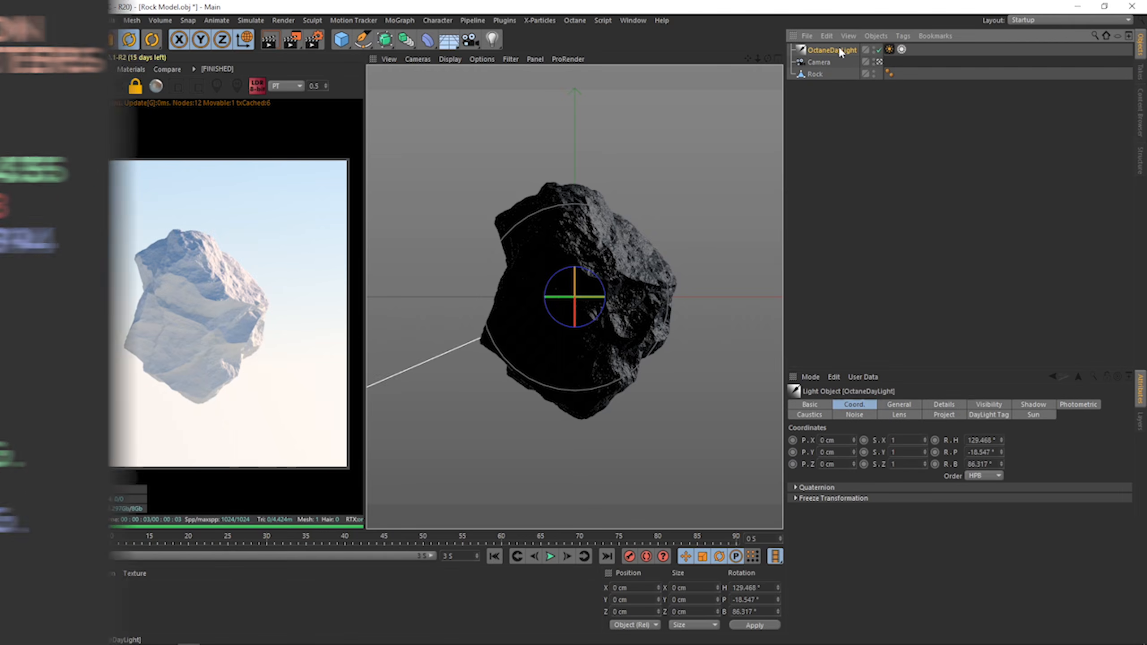
key(Delete)
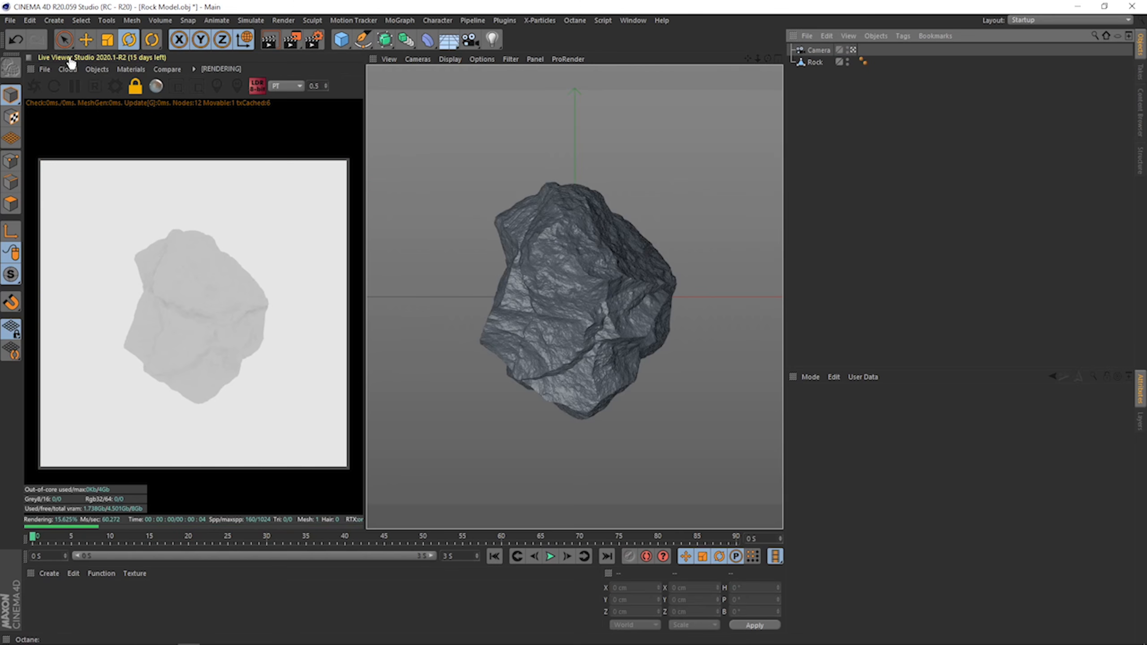
click(97, 68)
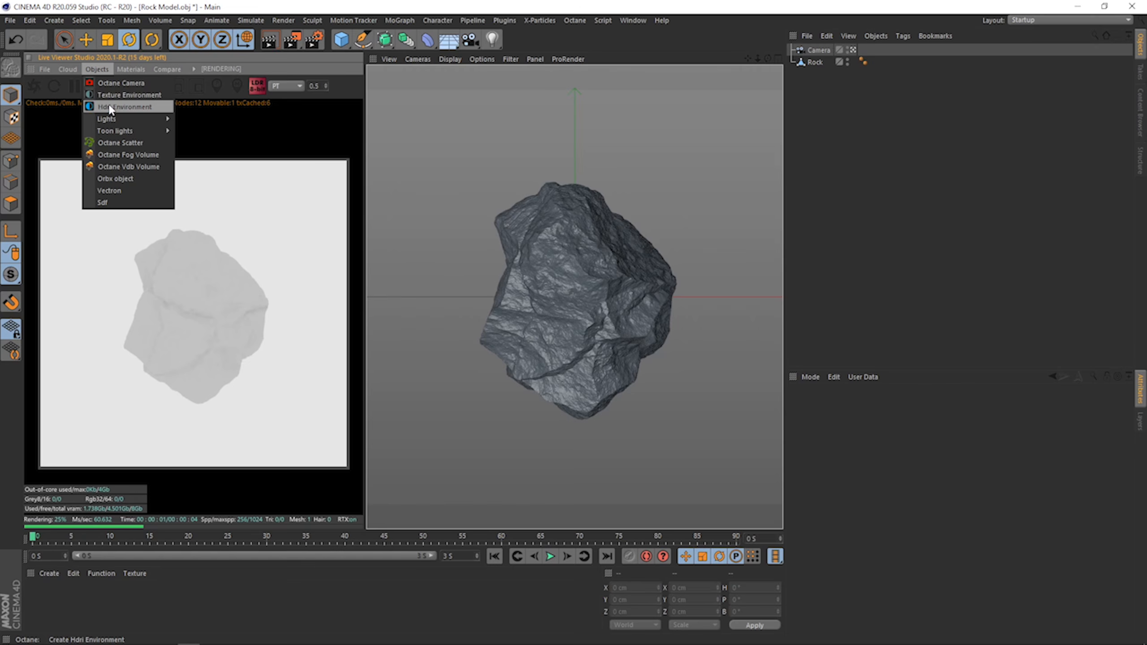
click(122, 96)
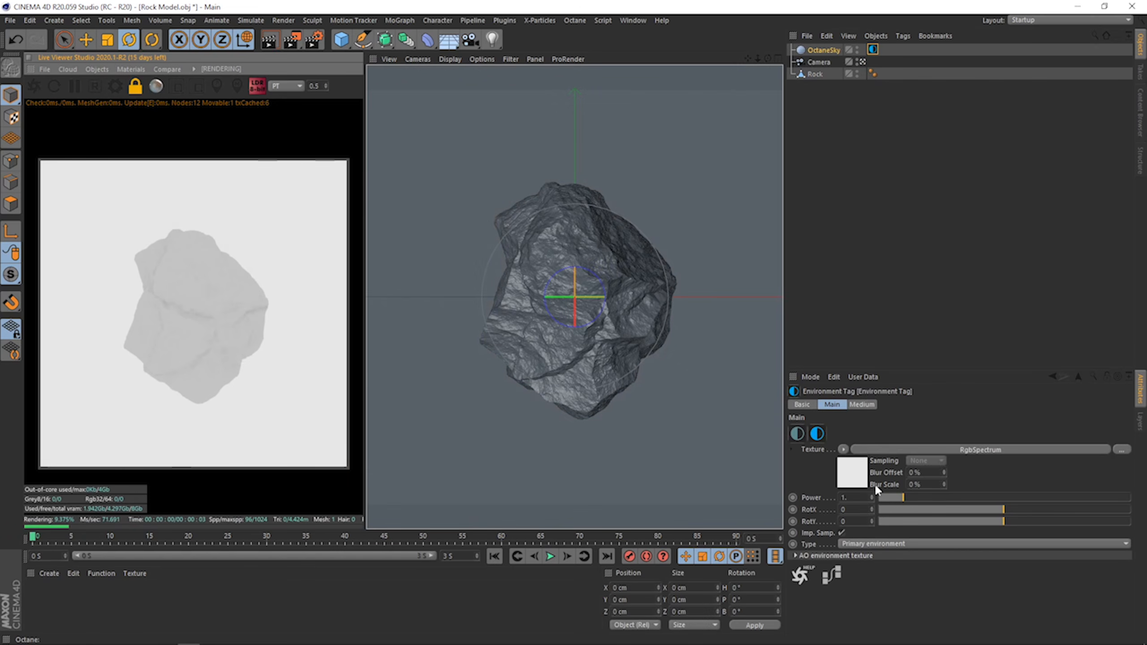
Set the environment texture's RGB spectrum color to black.
click(815, 431)
click(825, 436)
drag(786, 462, 742, 463)
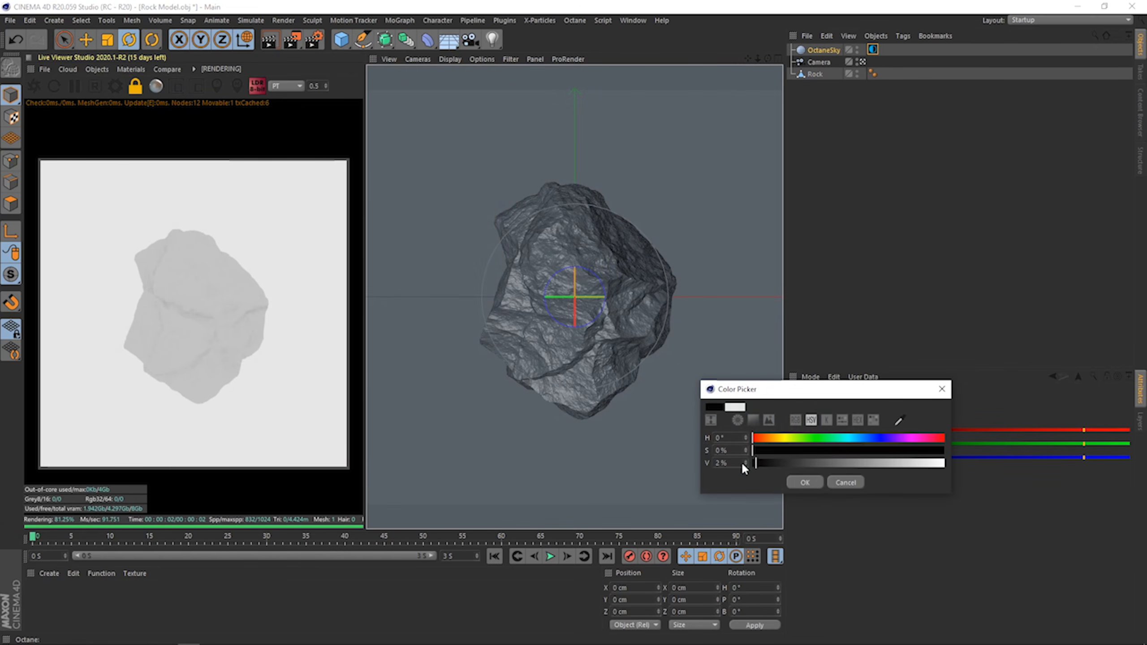
click(799, 483)
Add an Octane area light to the scene.
click(97, 68)
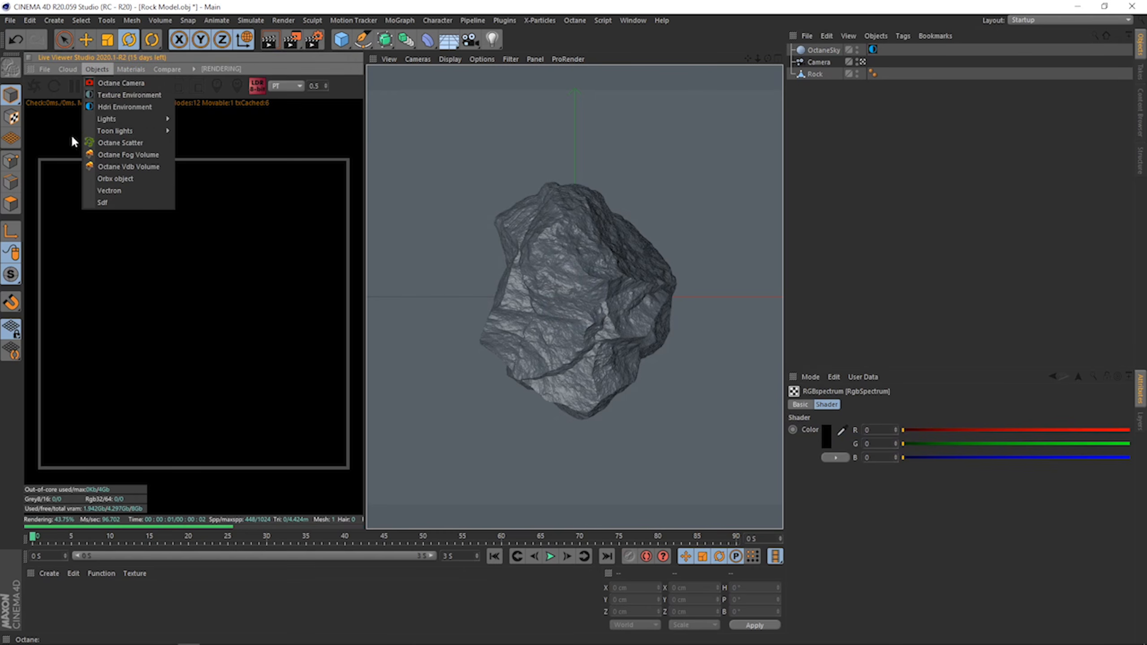
mouse_move(123, 120)
click(228, 149)
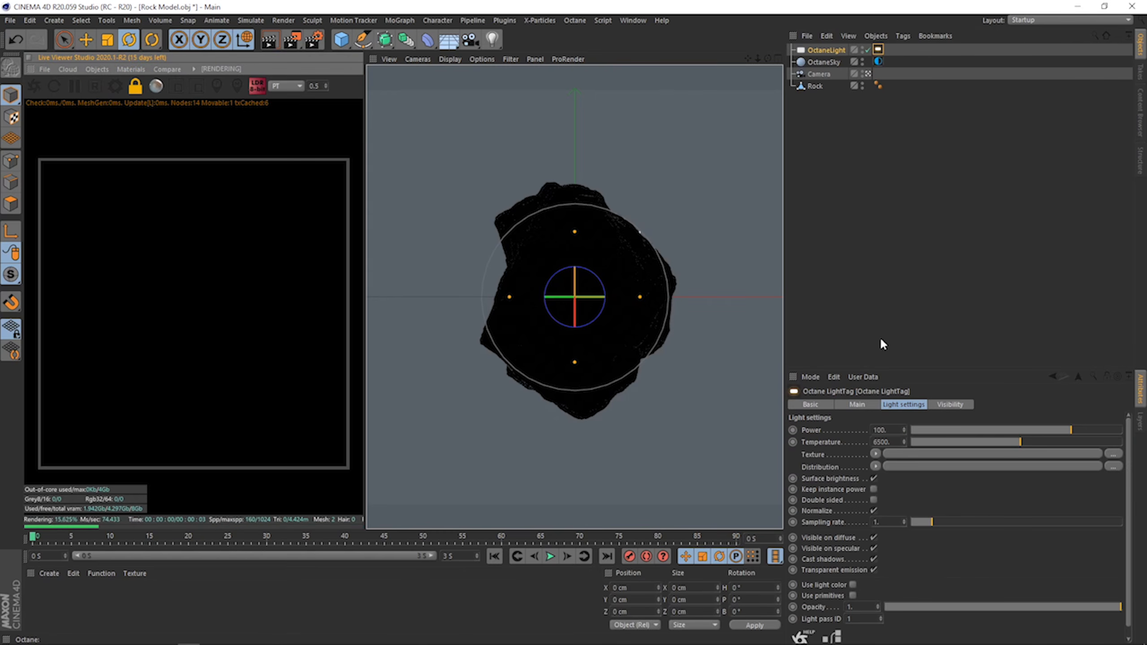
Switch the viewport to the perspective view and set the rock's Z position to 0 cm.
key(e)
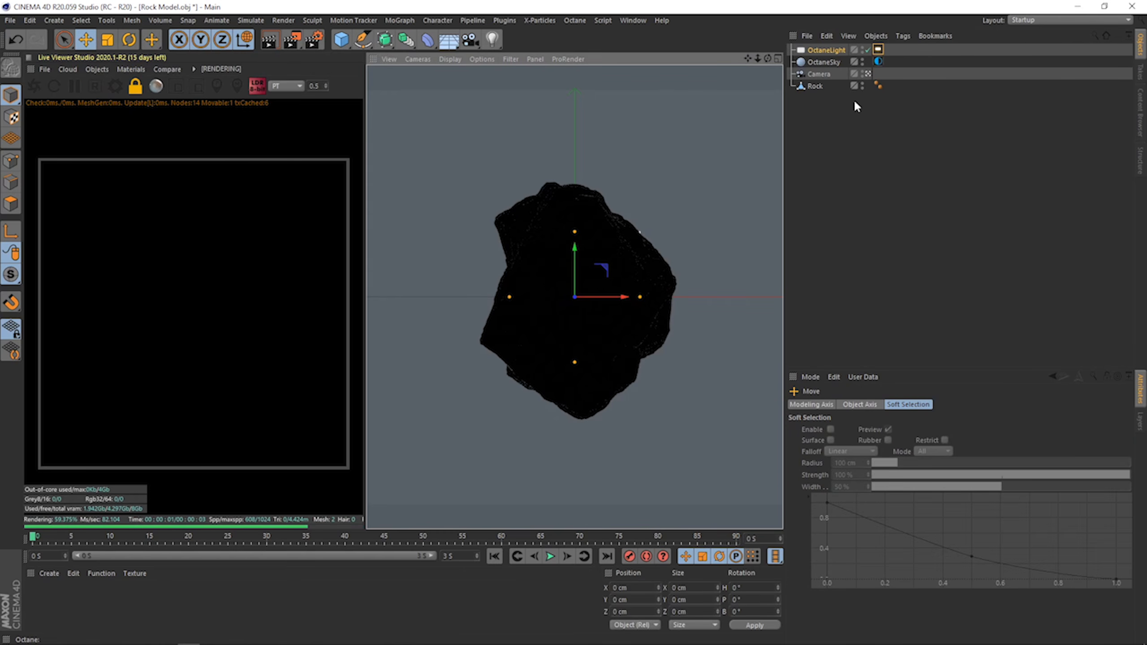
click(418, 59)
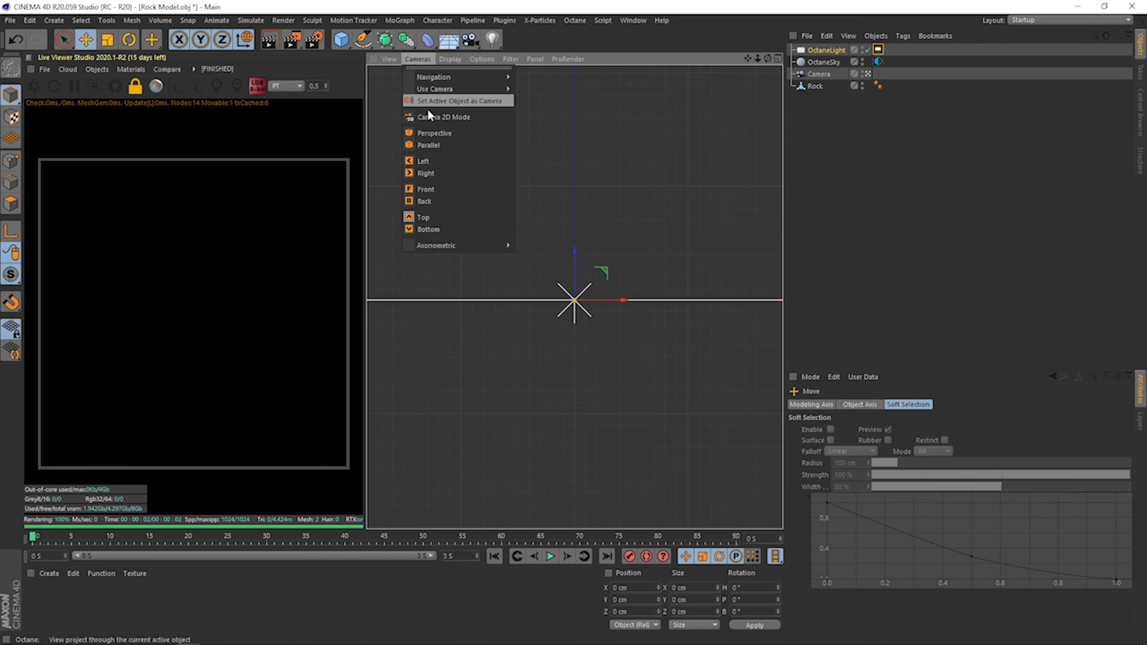
click(434, 131)
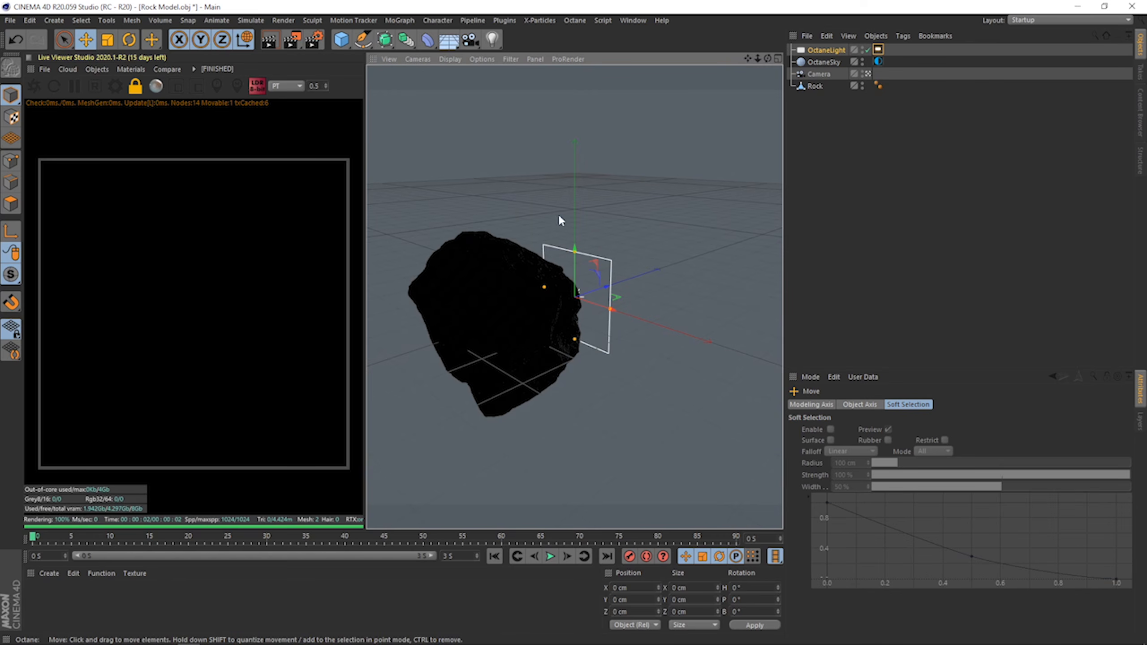
scroll(511, 325, down, 5)
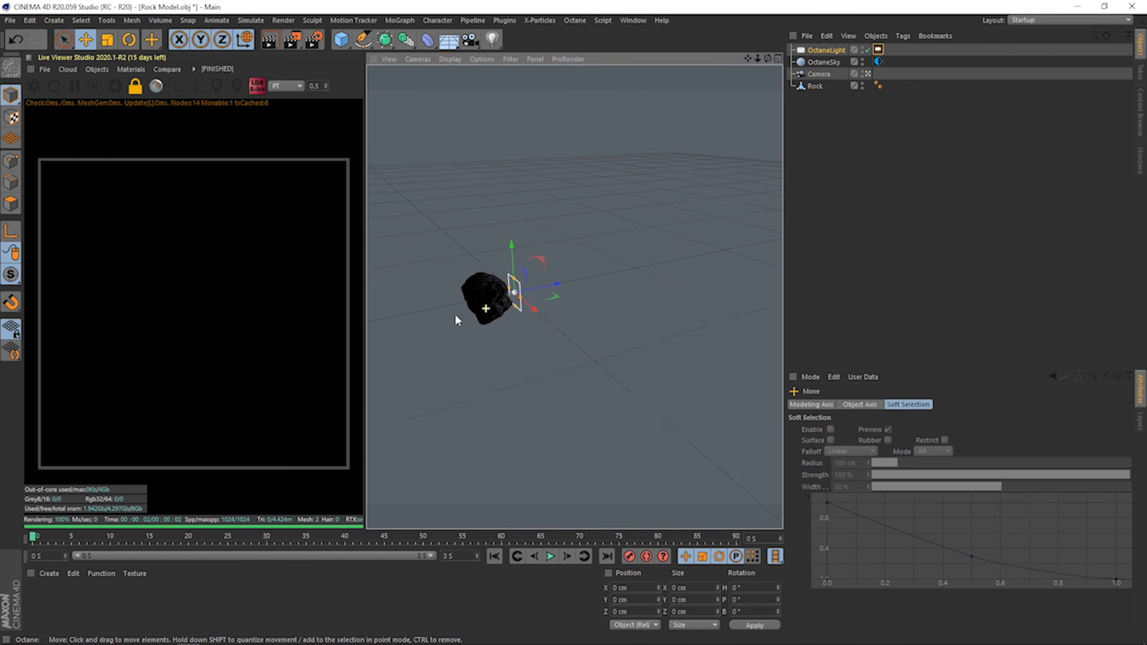
click(814, 86)
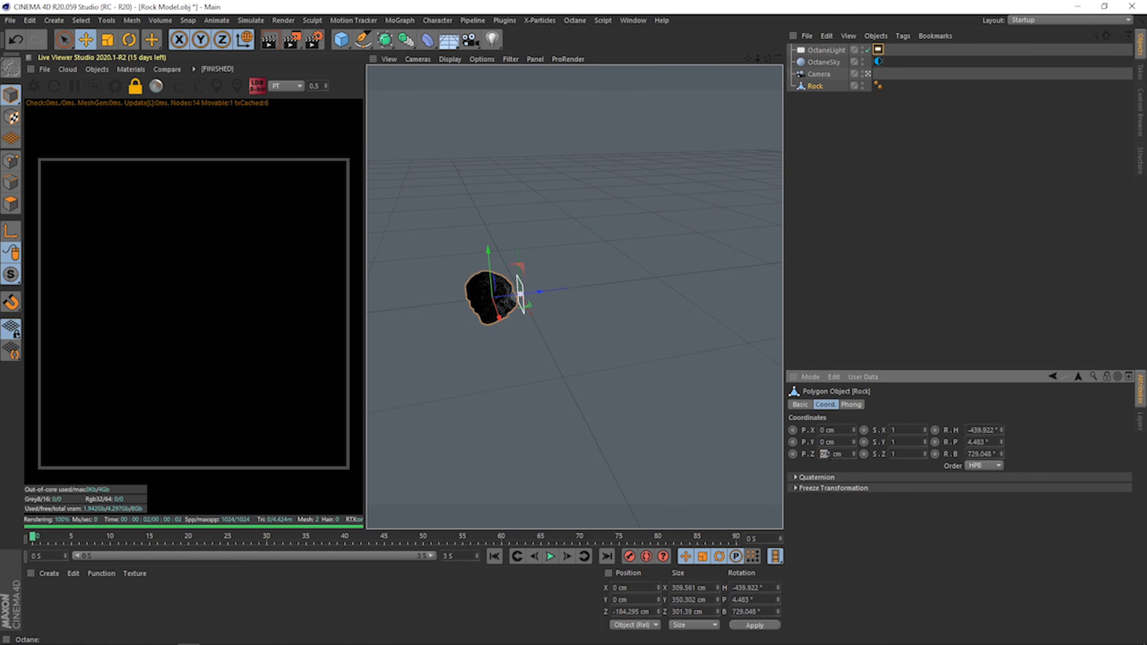
text(0)
key(Return)
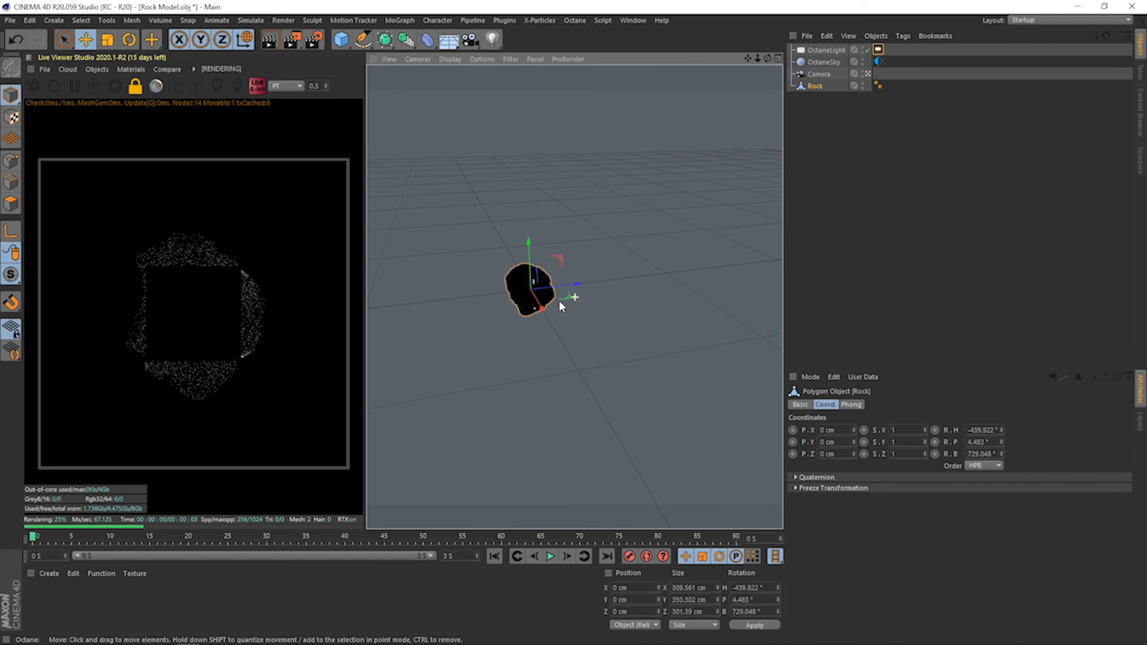
Move the area light away from the rock to about X 660 cm, Z -658 cm.
click(826, 50)
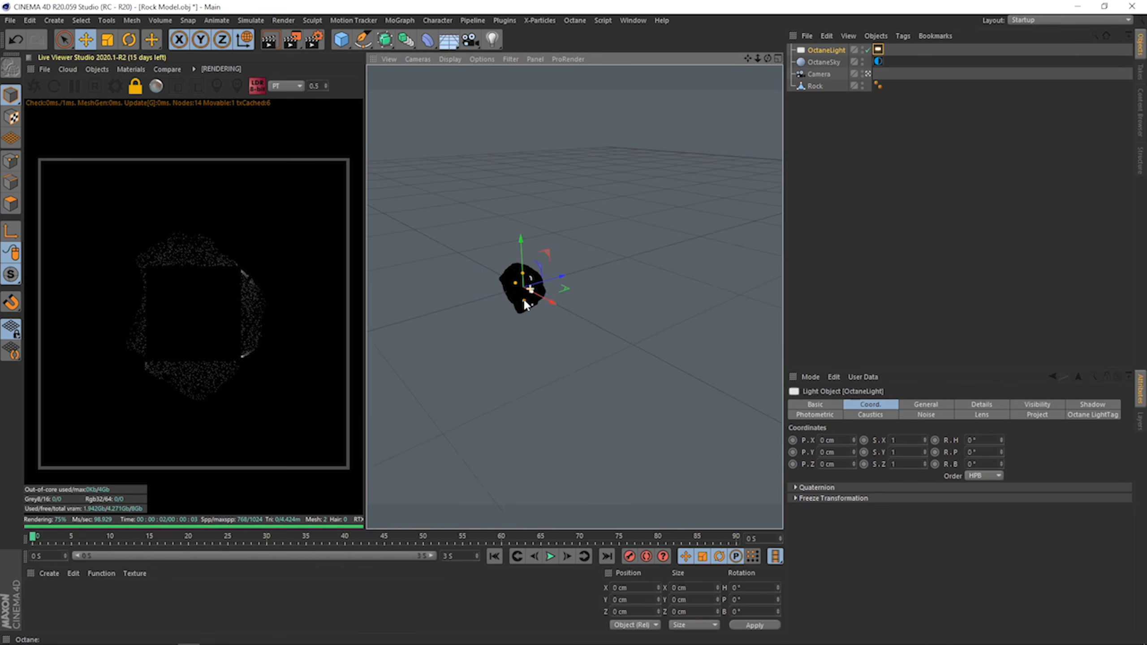
drag(523, 298, 592, 316)
click(878, 49)
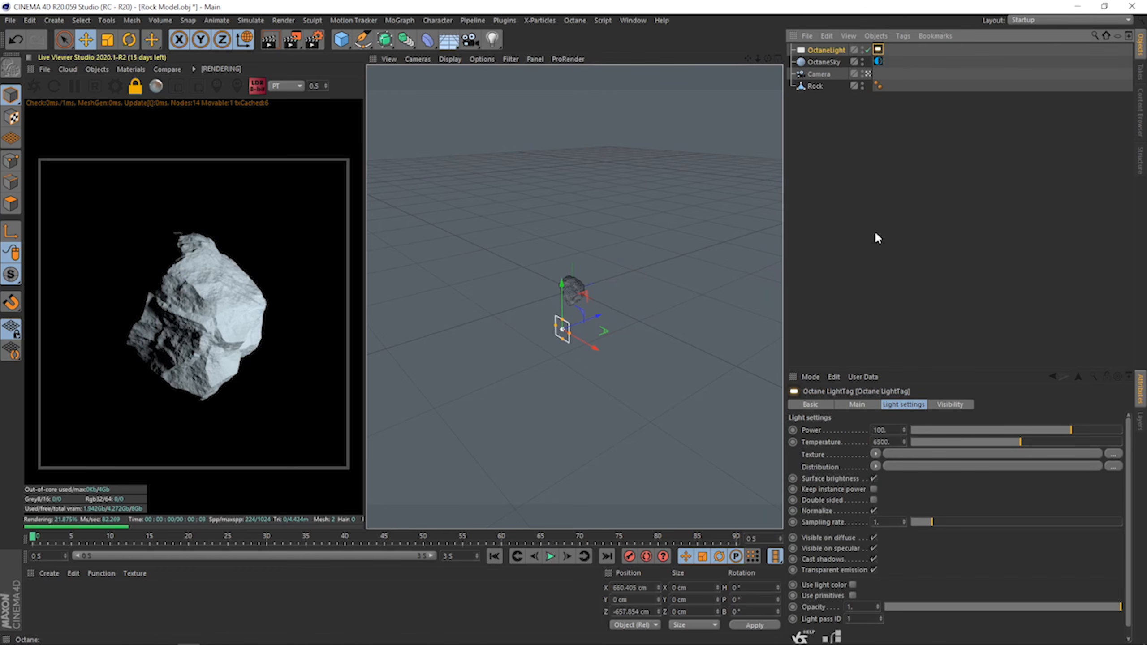
click(859, 406)
Set the area light's X and Z positions to 50 cm.
click(823, 51)
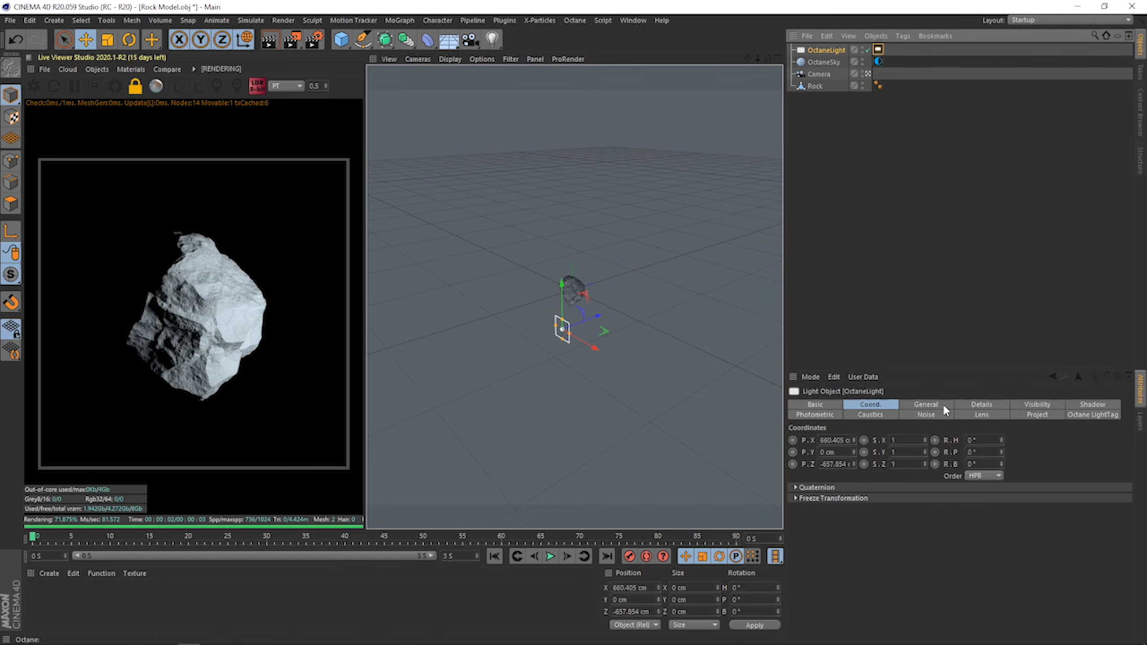
drag(845, 440, 818, 440)
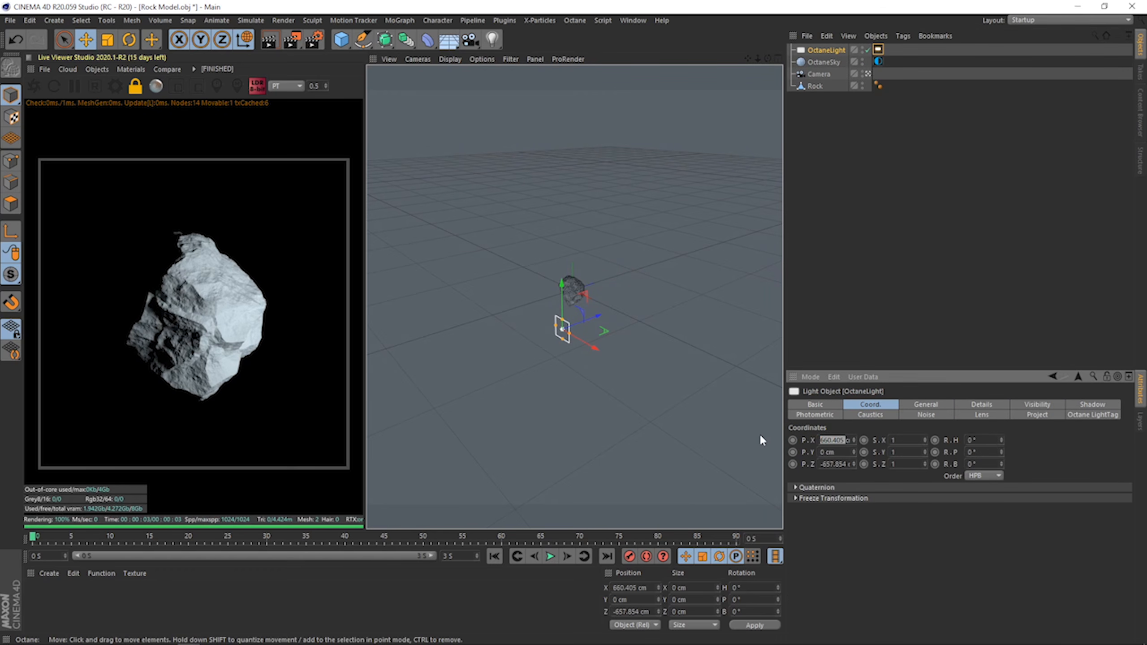
text(50)
key(Tab)
key(Tab)
text(50)
key(Return)
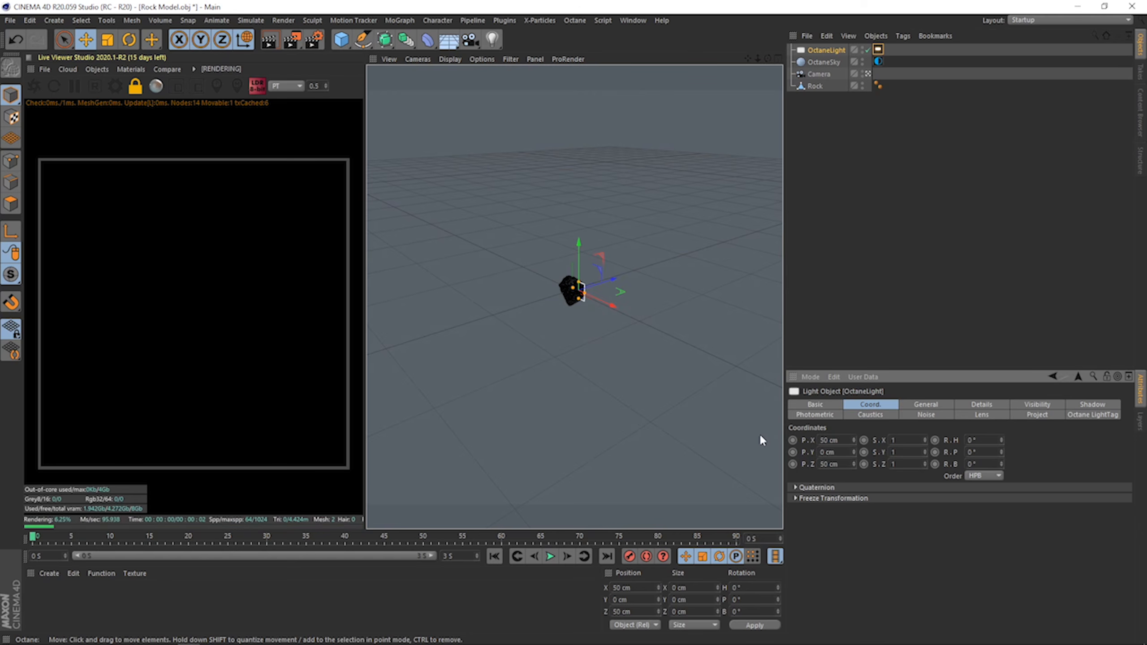
Set the area light's Size X and Size Y to 50 cm.
click(983, 406)
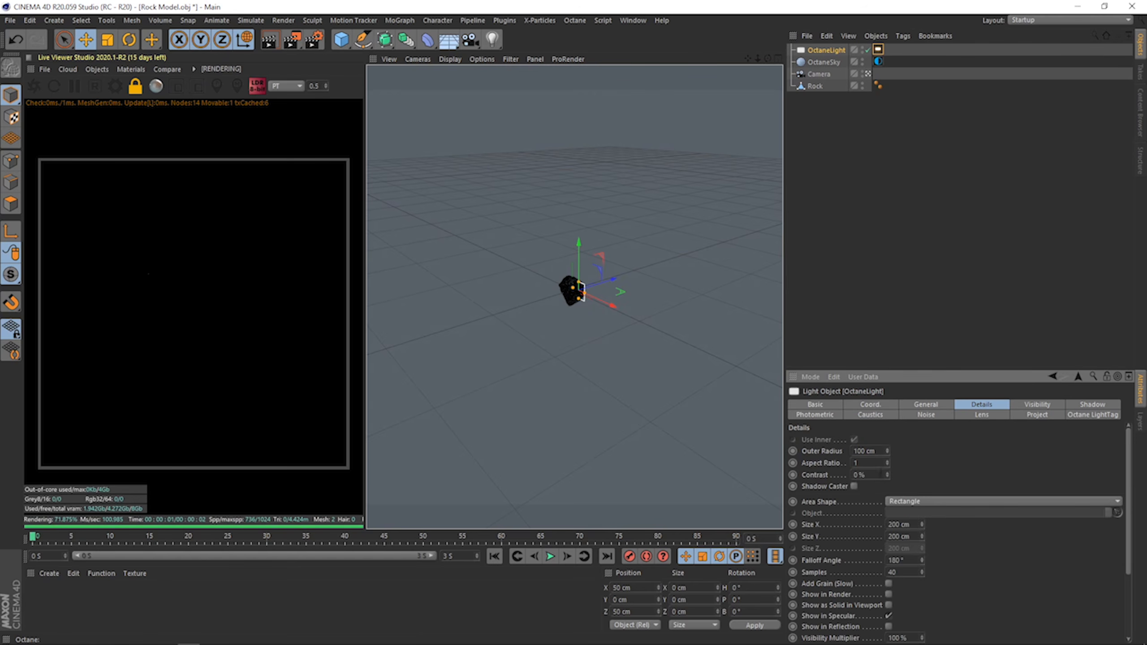
drag(904, 525, 831, 536)
text(50)
key(Tab)
text(50)
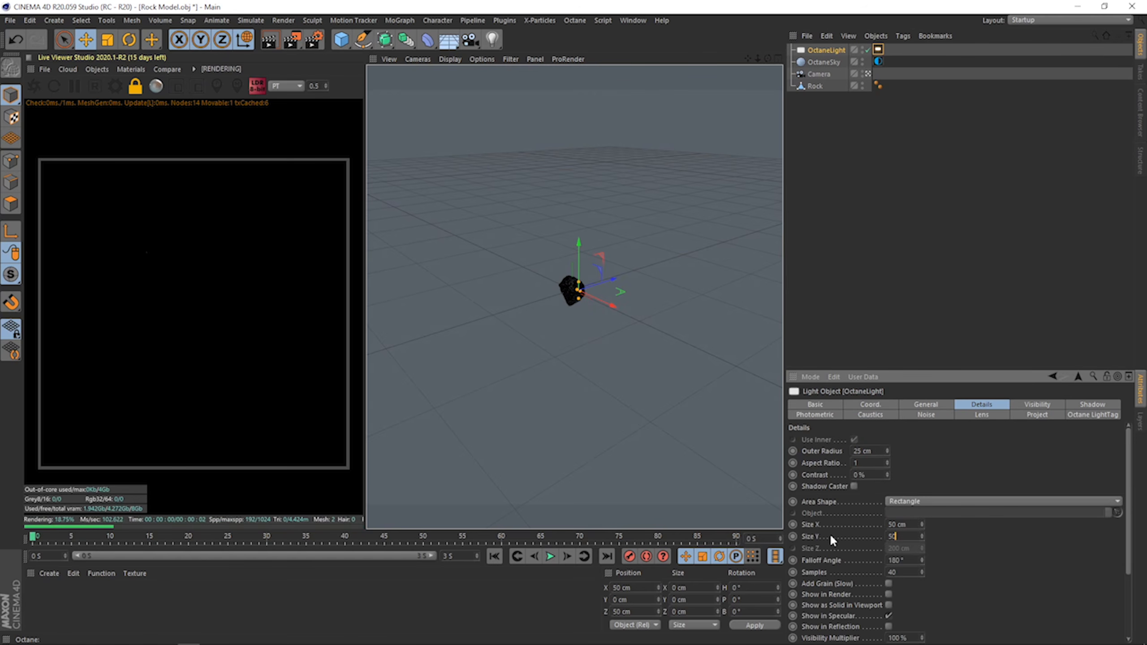
key(Return)
Assign an Octane Falloffmap to the light's distribution and set its mode to Normal vs. vector 90deg.
click(878, 50)
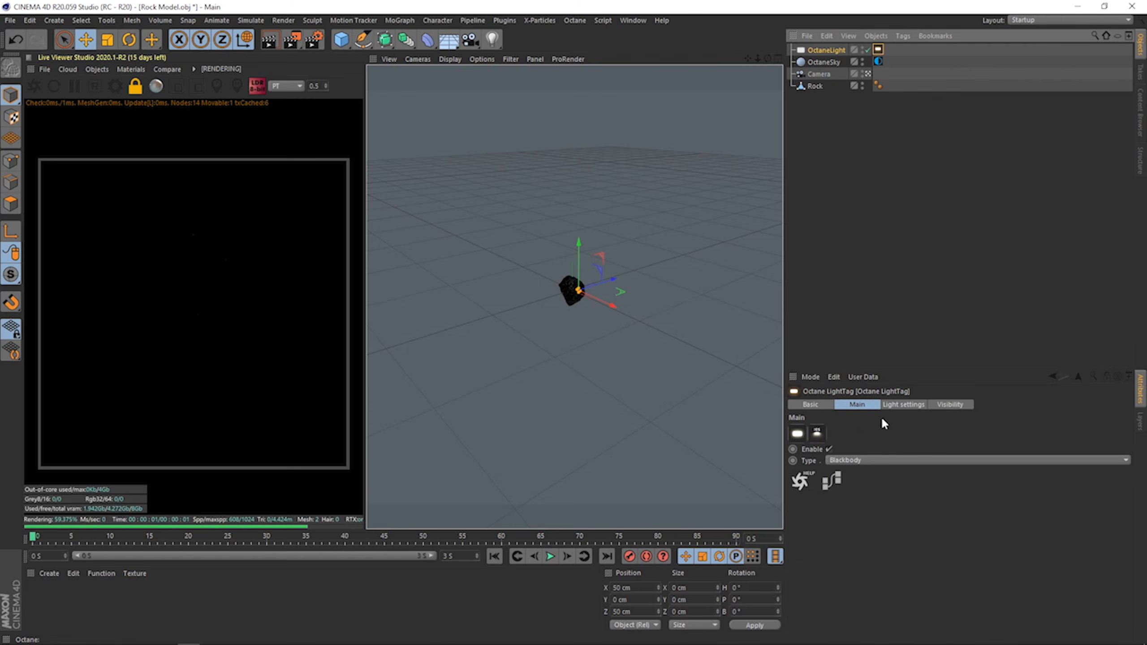
click(914, 406)
click(874, 465)
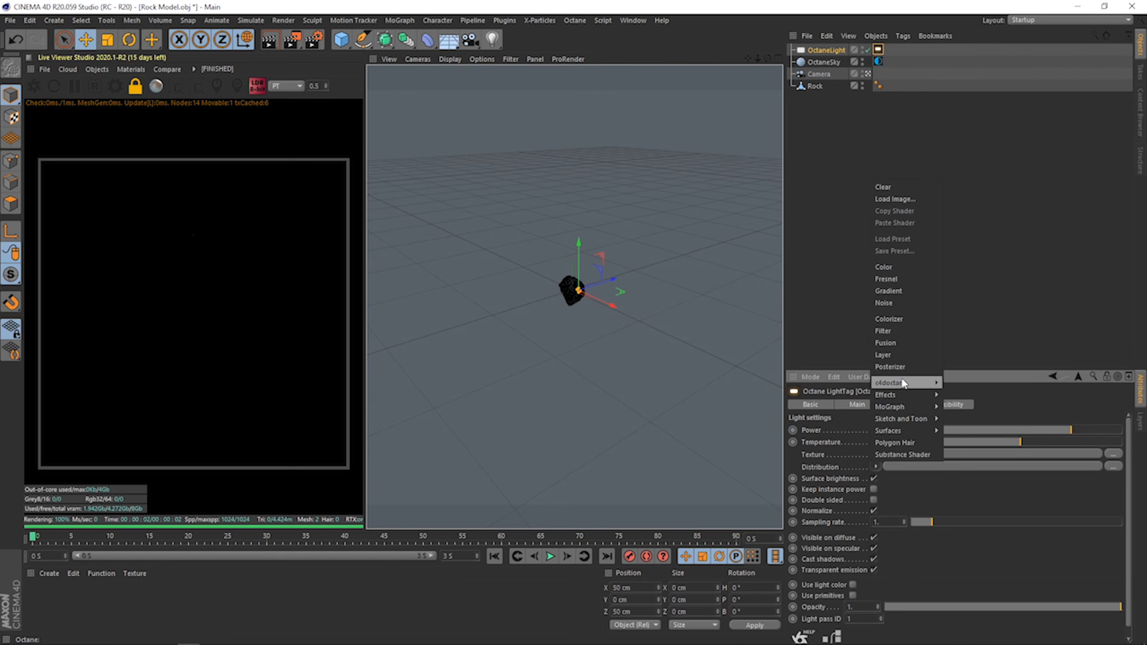
mouse_move(905, 387)
click(961, 231)
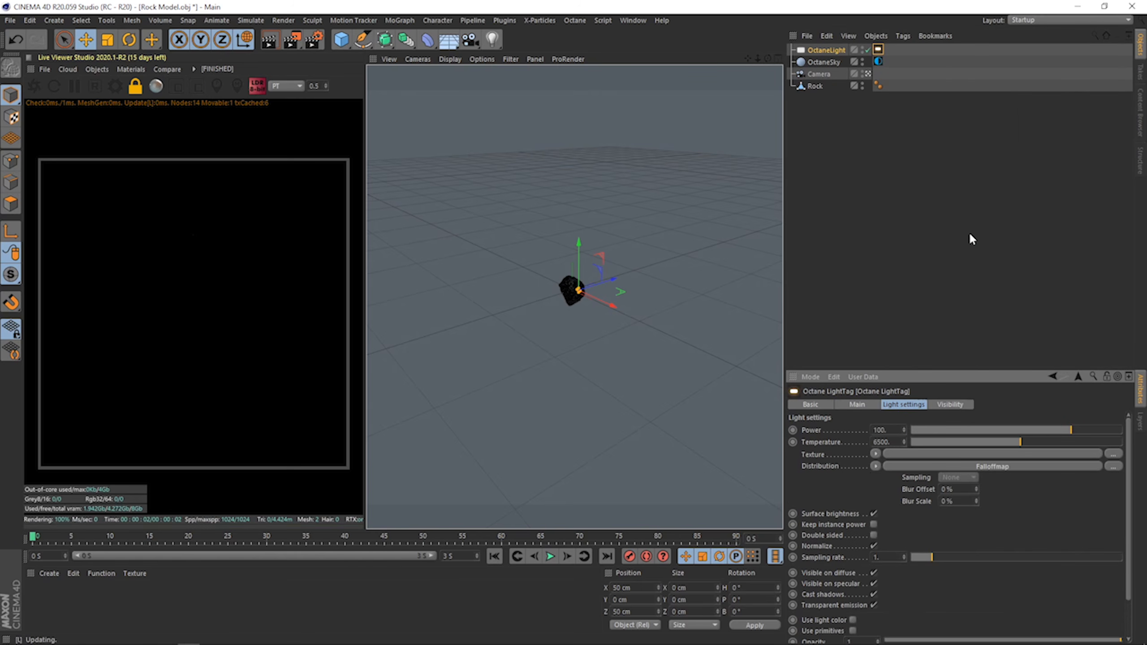
click(935, 427)
click(936, 427)
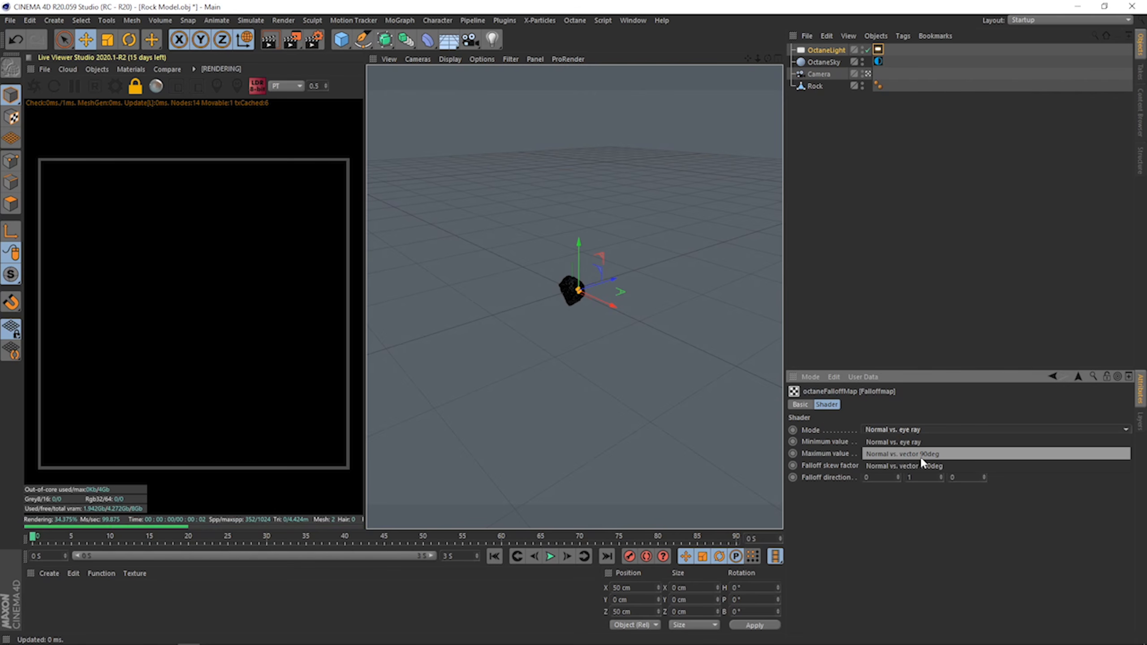
click(919, 455)
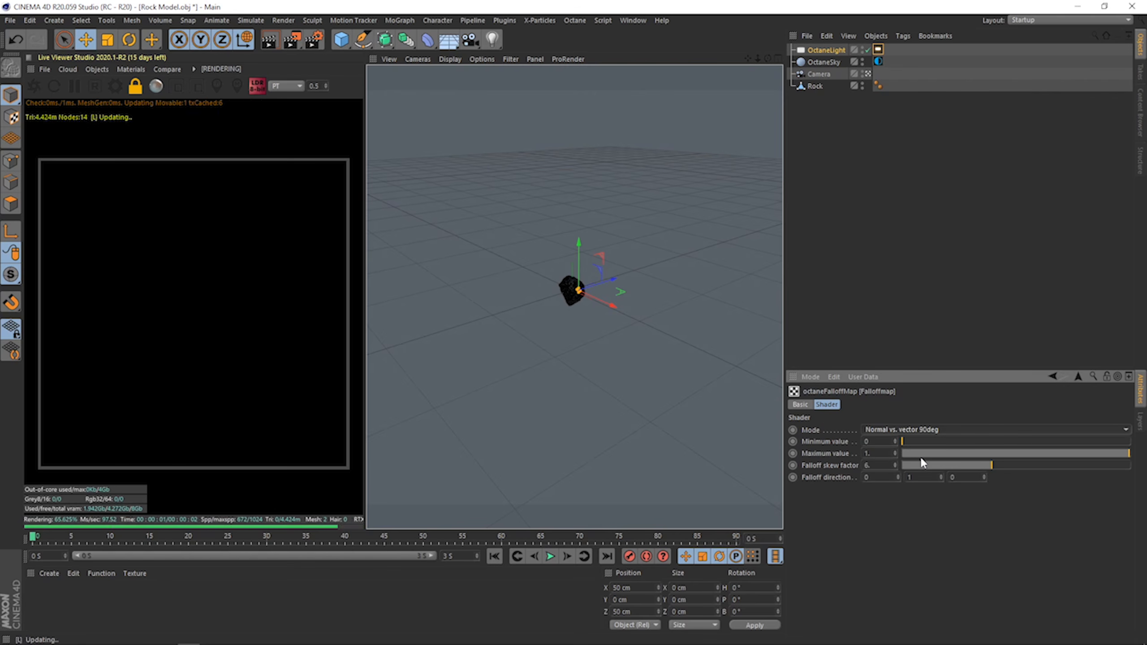
Set the light's power to 10000 and move it along the X axis to about 1354 cm.
click(1080, 377)
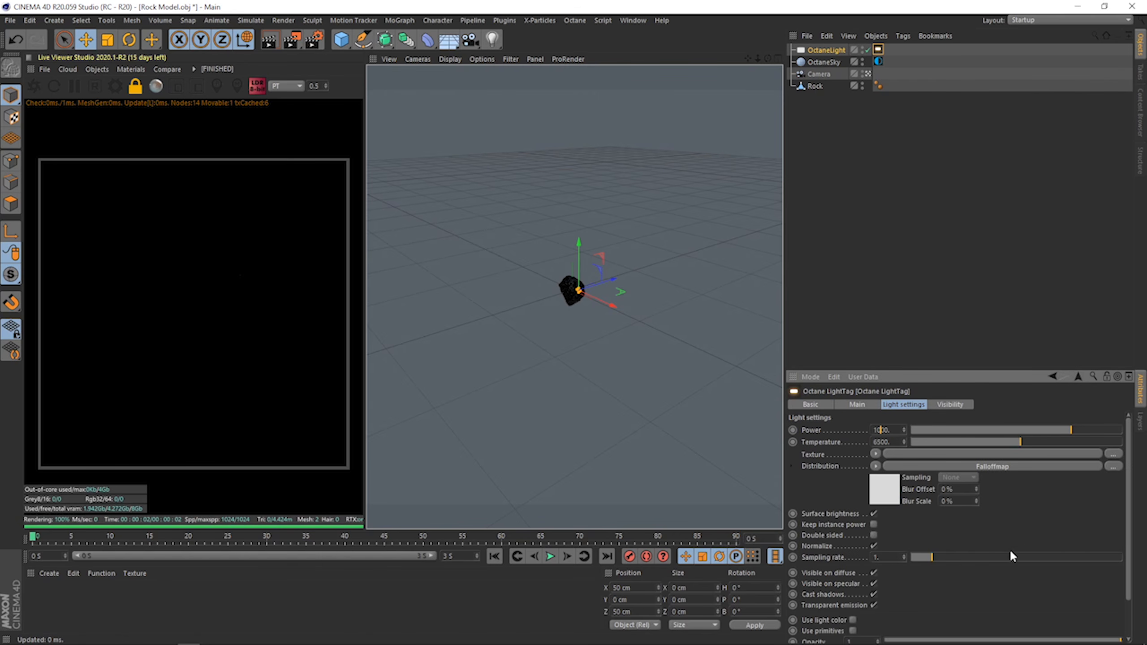
text(0)
key(Return)
drag(611, 306, 705, 360)
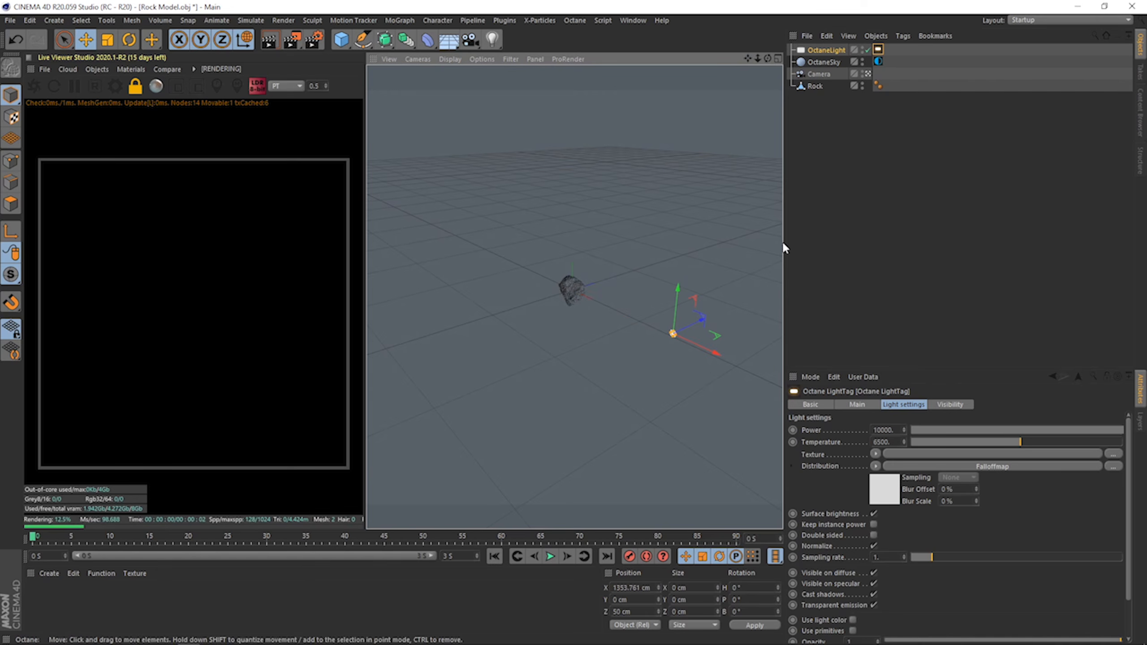
Add a Target tag to the area light with the Rock as its target object.
right_click(821, 49)
mouse_move(872, 52)
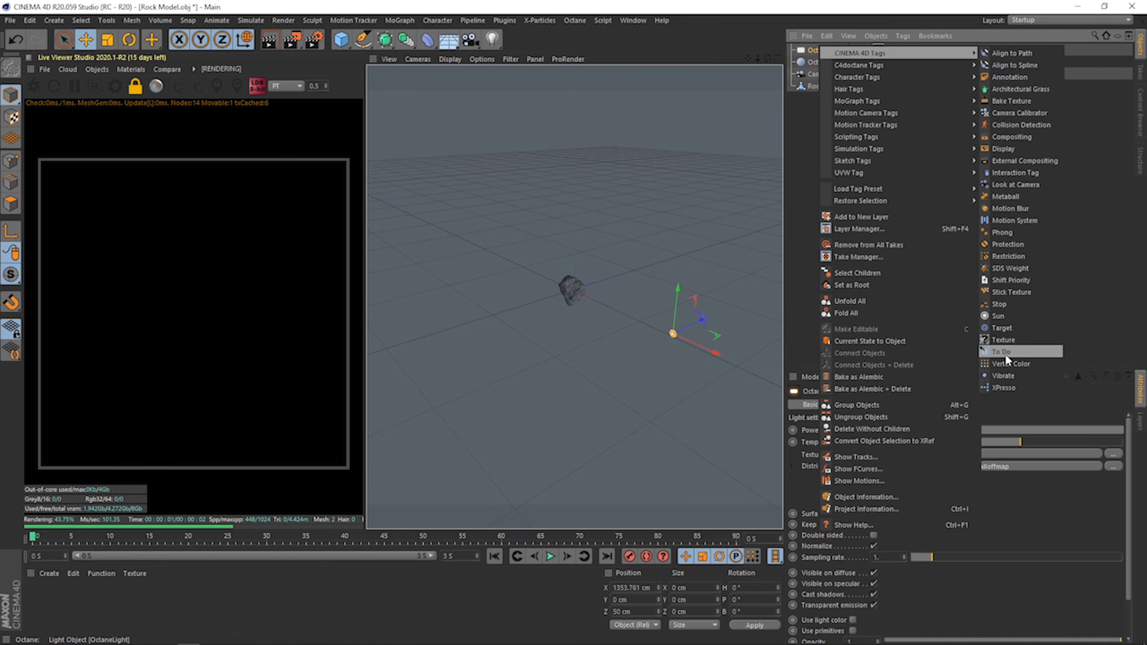
click(1003, 328)
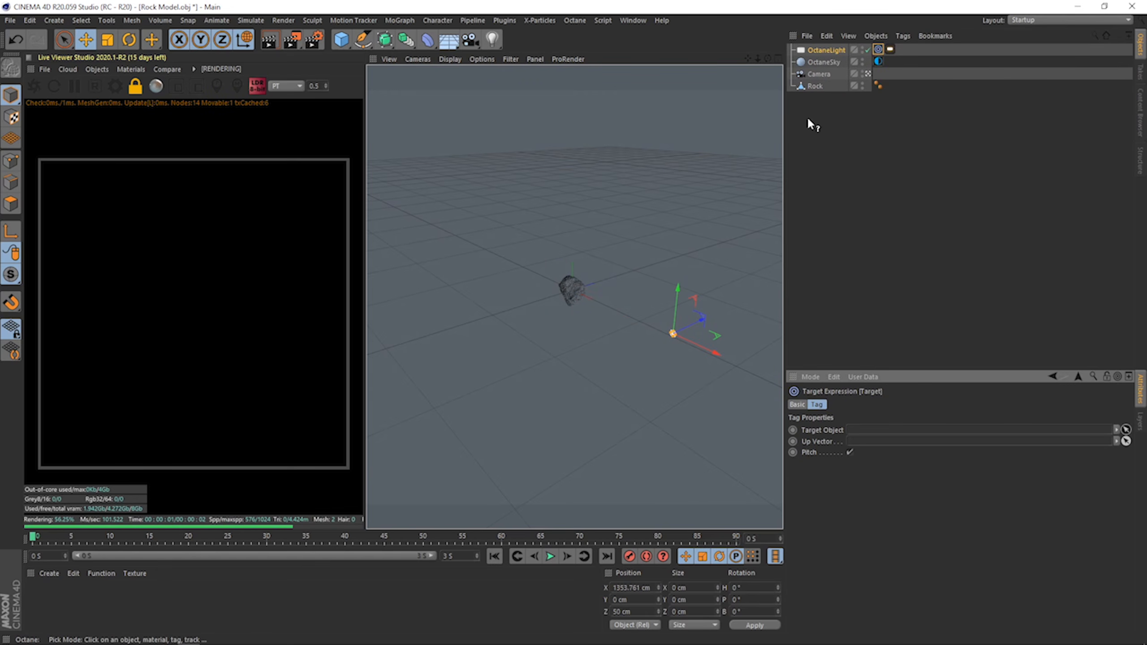
click(808, 86)
Move the area light farther out and up, to about X 2274 cm, Y 711 cm, Z -869 cm.
click(828, 49)
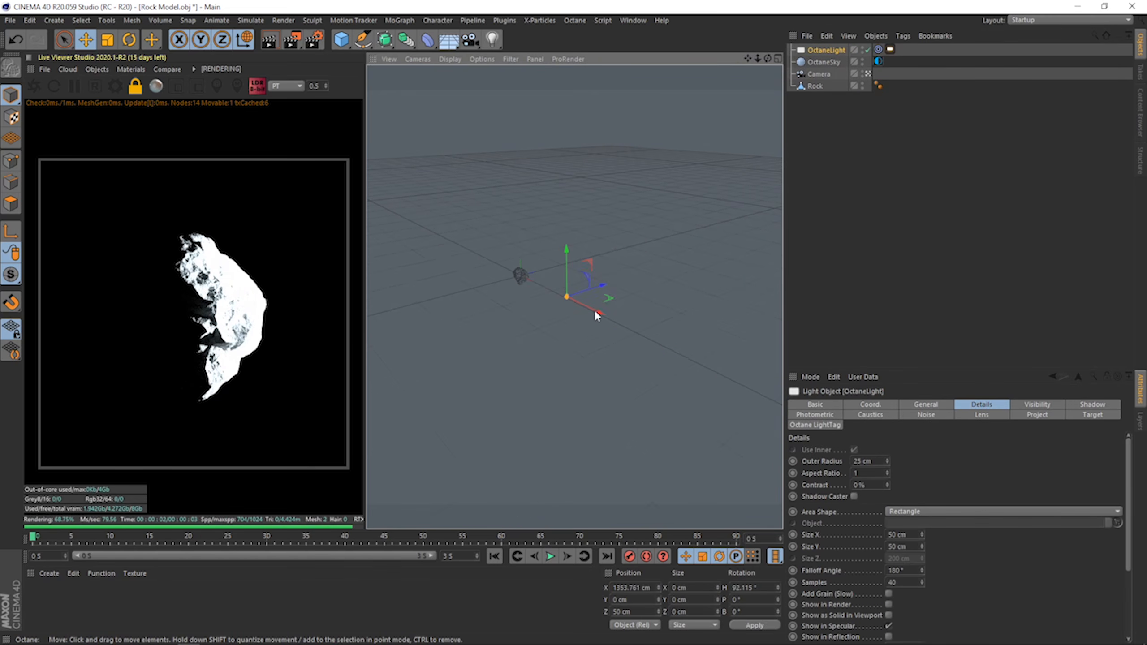
mouse_move(586, 309)
mouse_down()
mouse_move(675, 347)
mouse_move(605, 320)
mouse_up()
scroll(519, 282, down, 4)
drag(582, 276, 580, 245)
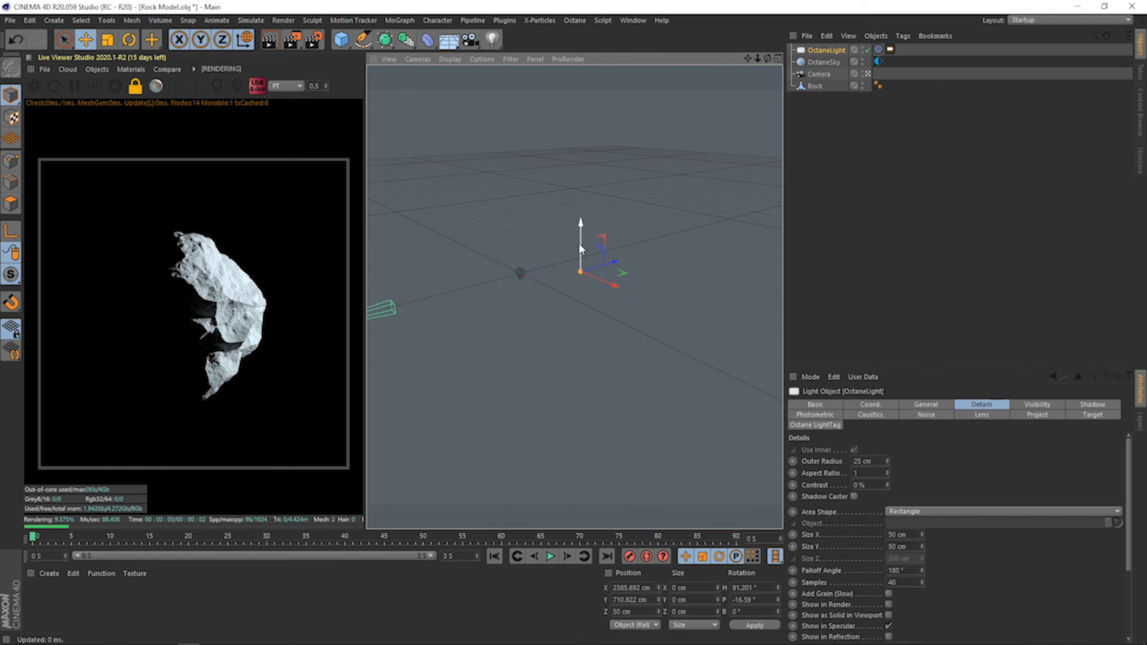
scroll(583, 255, up, 4)
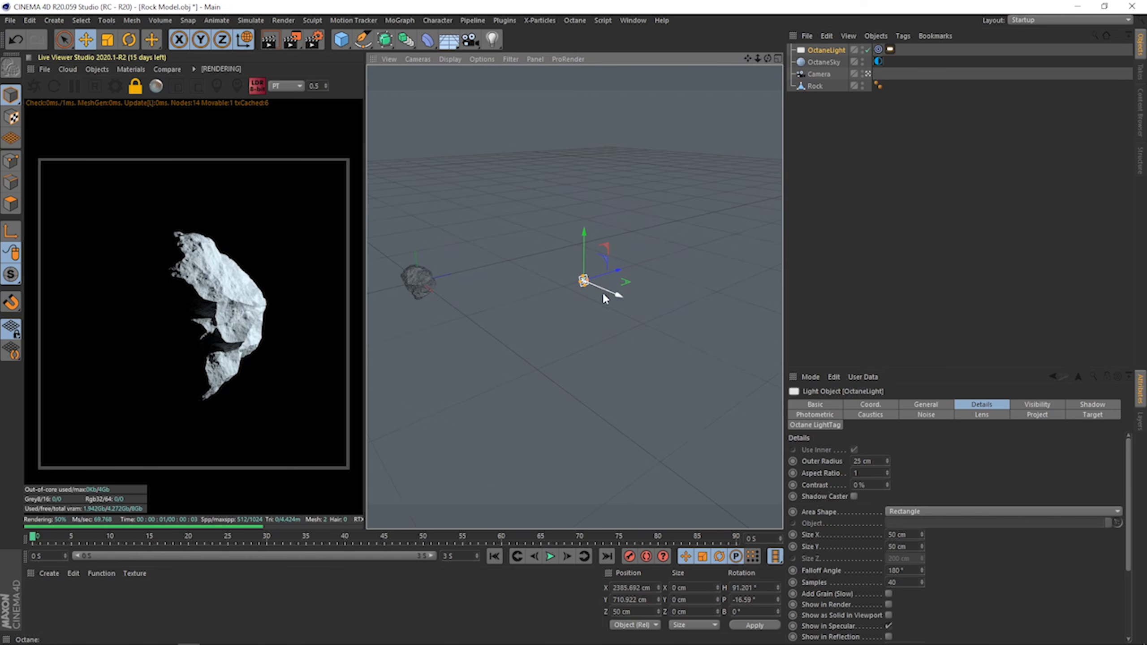
drag(605, 298, 407, 277)
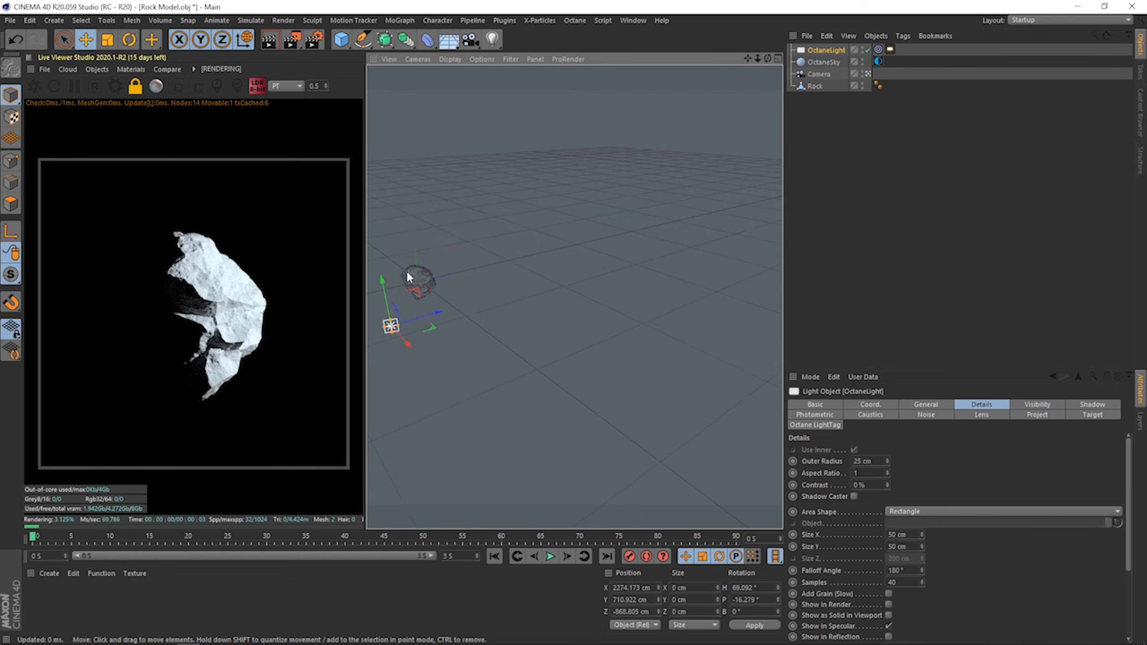
Set the area light's Size X and Size Y to 150 cm.
alt+middle_drag(407, 273, 486, 272)
alt+right_drag(485, 272, 580, 176)
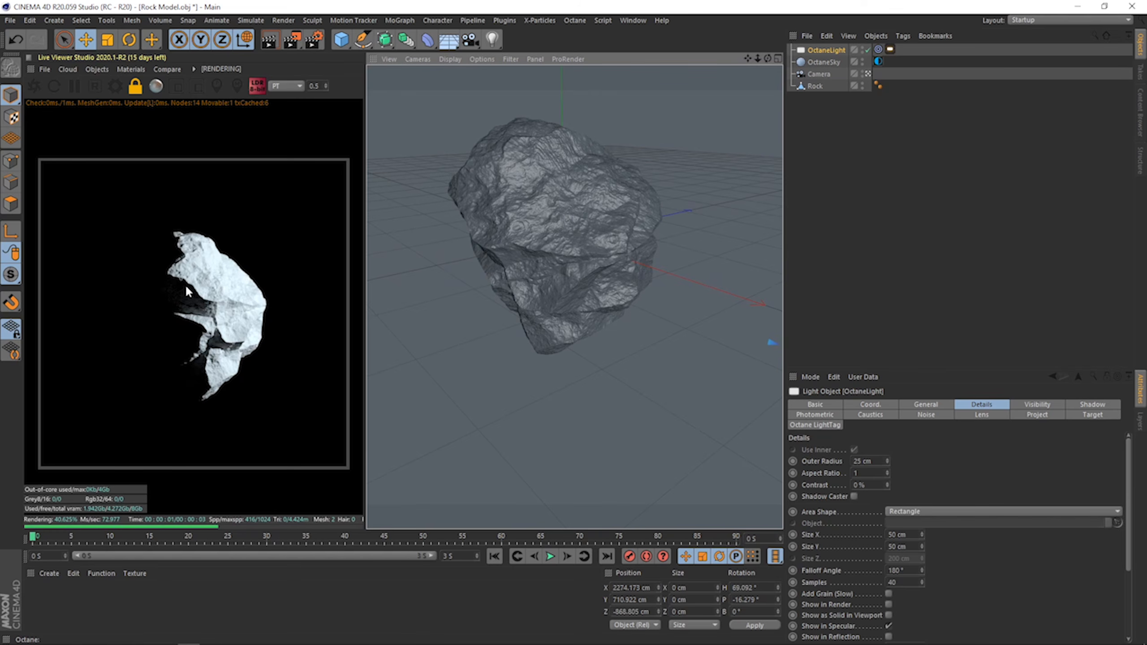
scroll(572, 220, down, 10)
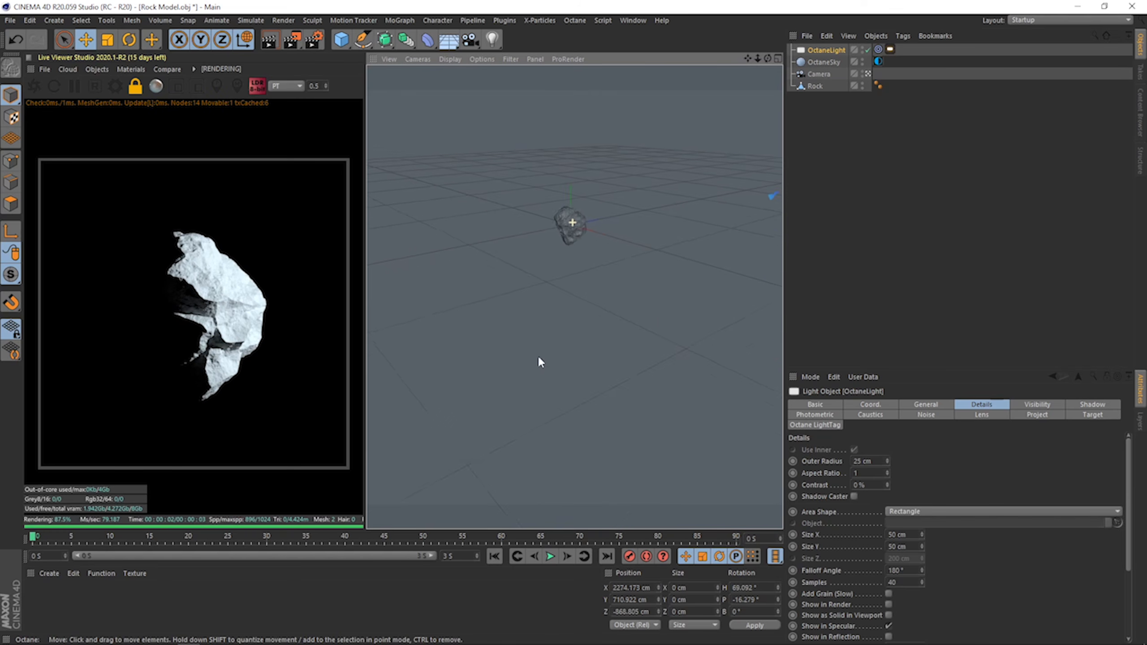
alt+drag(532, 318, 497, 332)
click(893, 535)
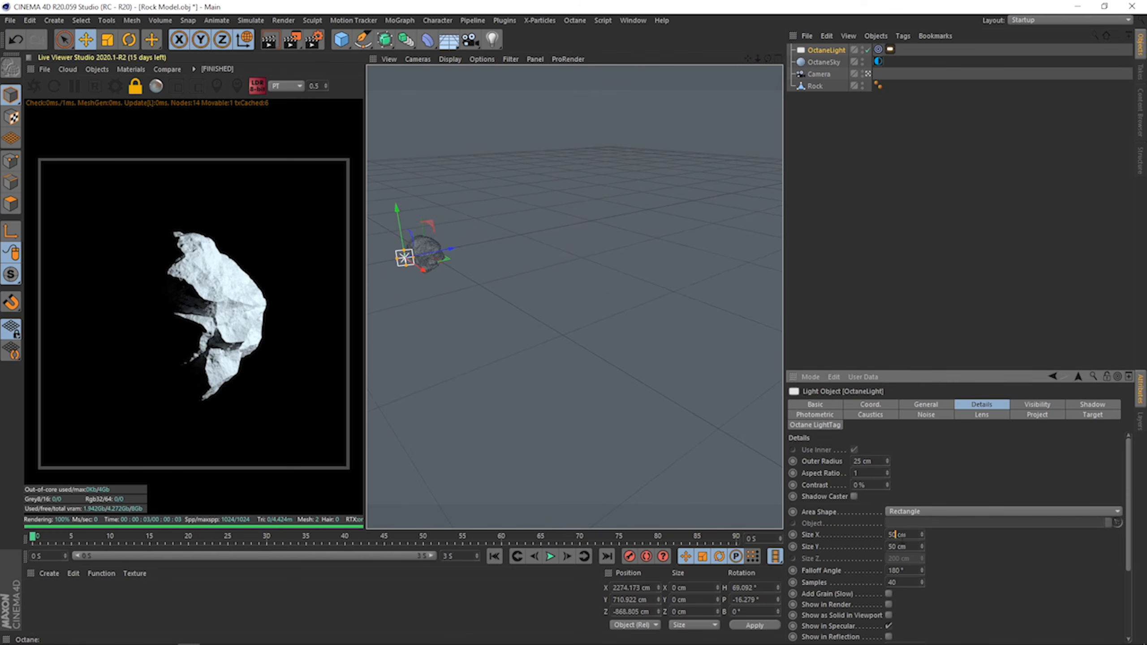
key(Return)
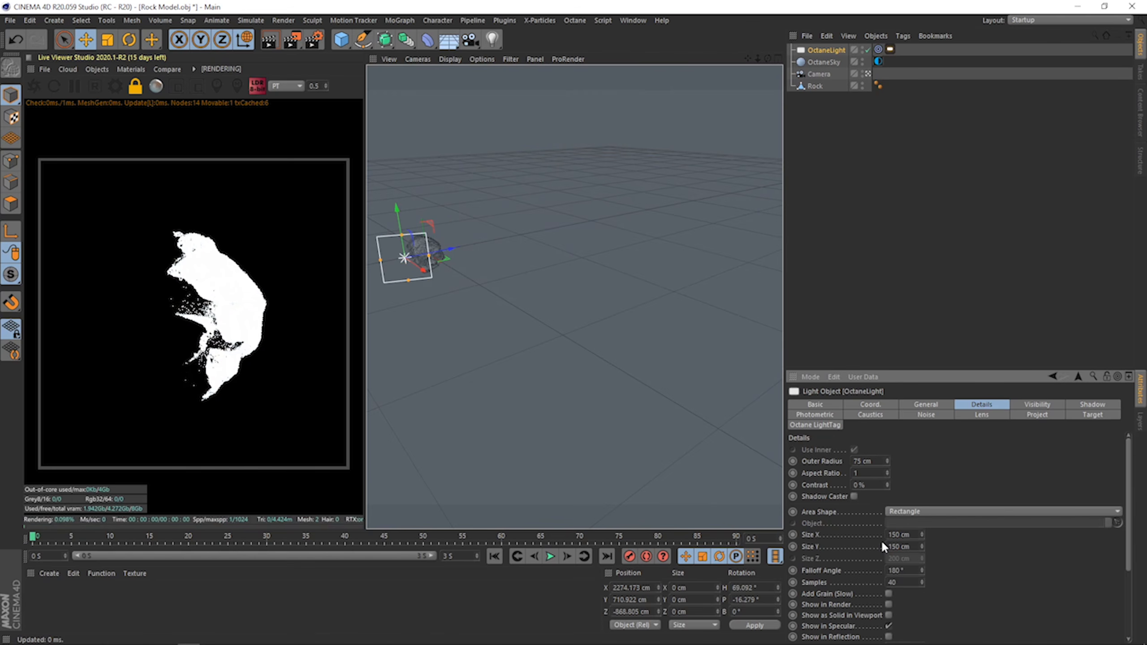
Lower the maximum value of the light's Falloffmap distribution to about 0.055.
alt+drag(489, 247, 533, 253)
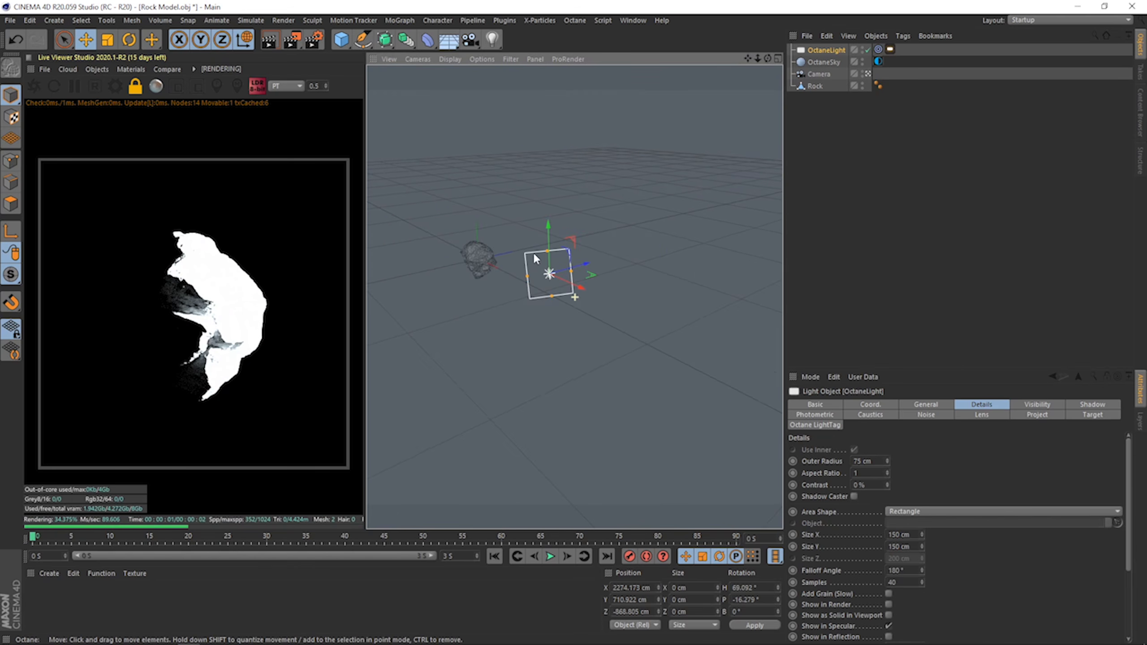
click(891, 48)
click(893, 503)
drag(1052, 454, 914, 452)
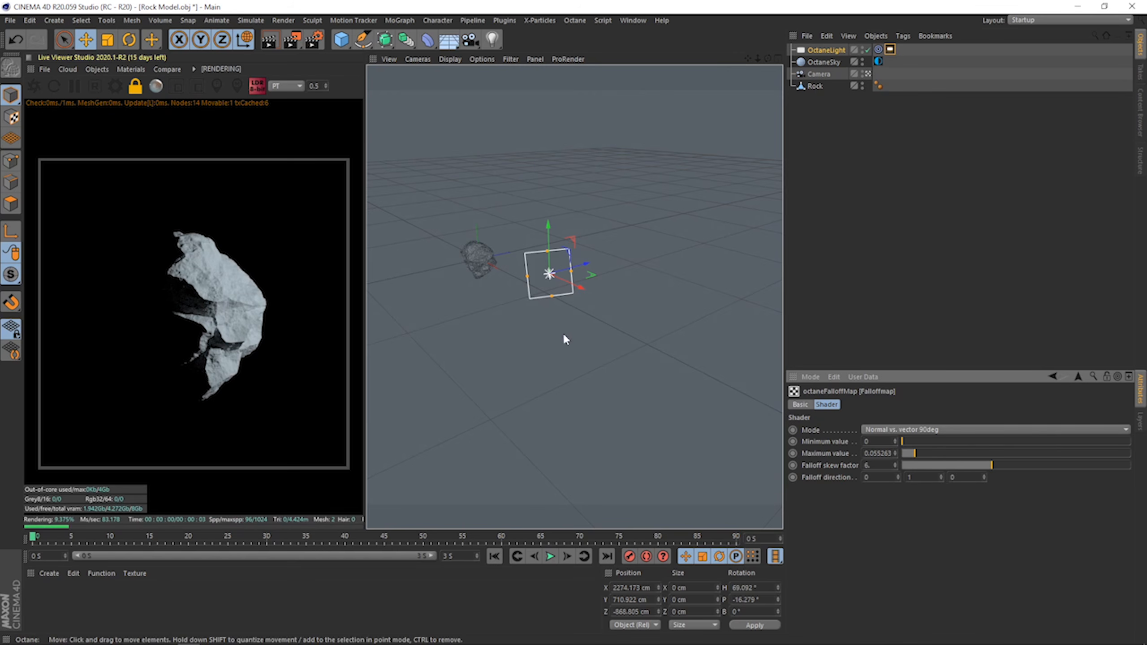
Enlarge the area light to about 618 by 503 cm and lower the Falloffmap's maximum value further.
drag(552, 296, 542, 347)
drag(572, 274, 646, 267)
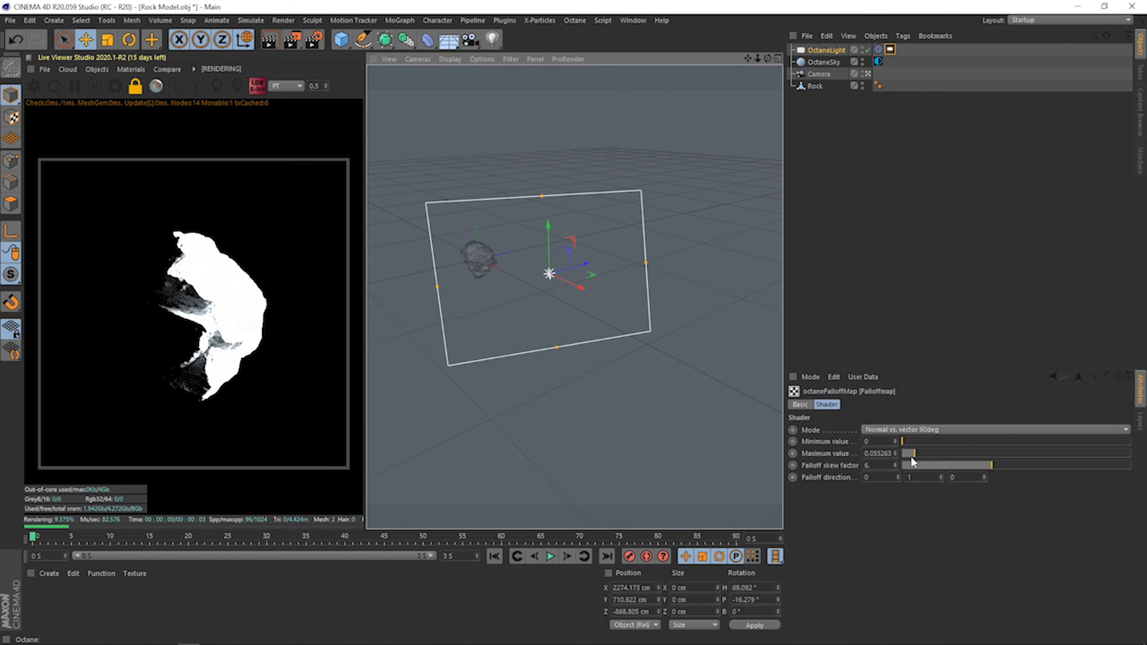
mouse_move(911, 453)
mouse_down()
mouse_move(896, 453)
mouse_move(905, 460)
mouse_up()
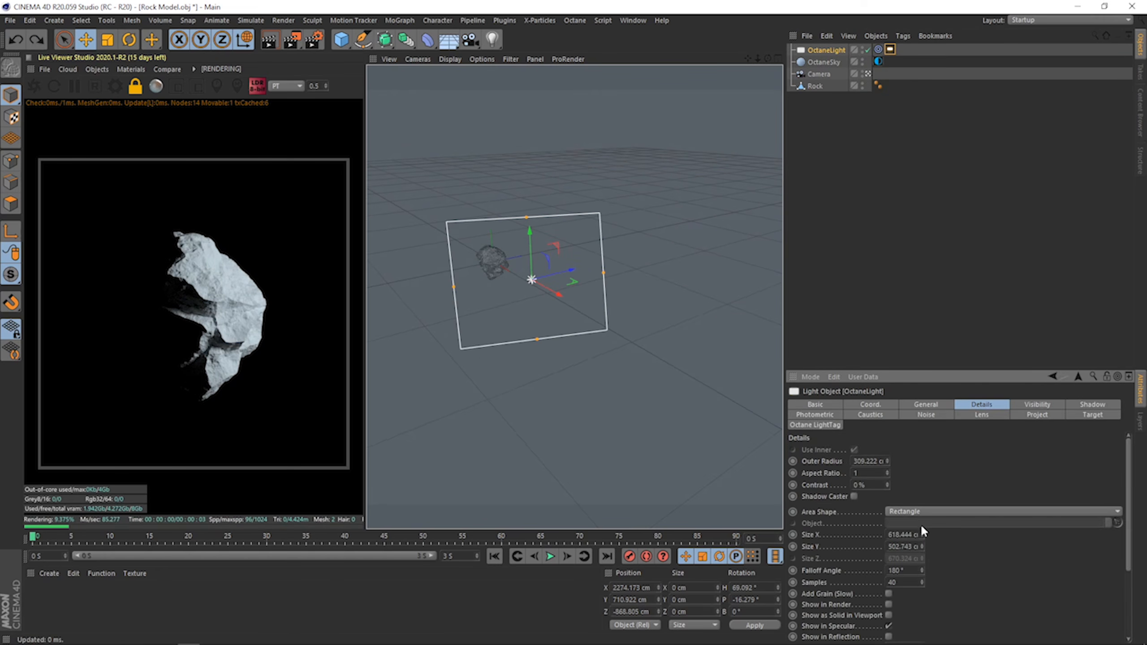
Resize the area light to a Size X of 50 cm and a Size Y of 150 cm.
text(50)
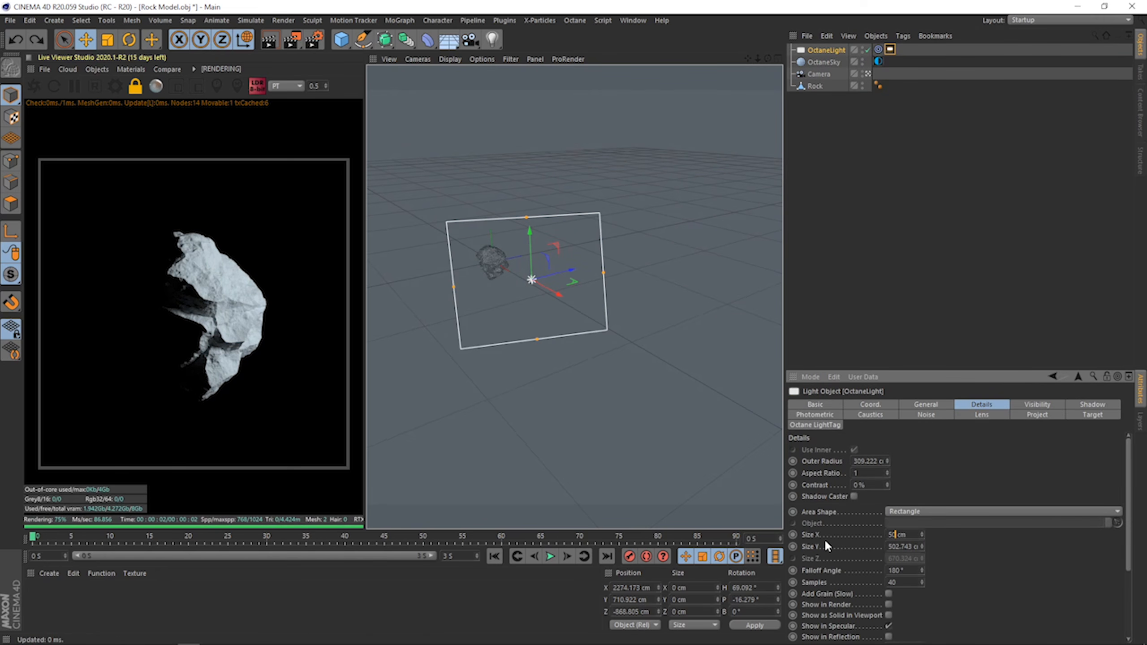
key(Tab)
text(75)
key(Return)
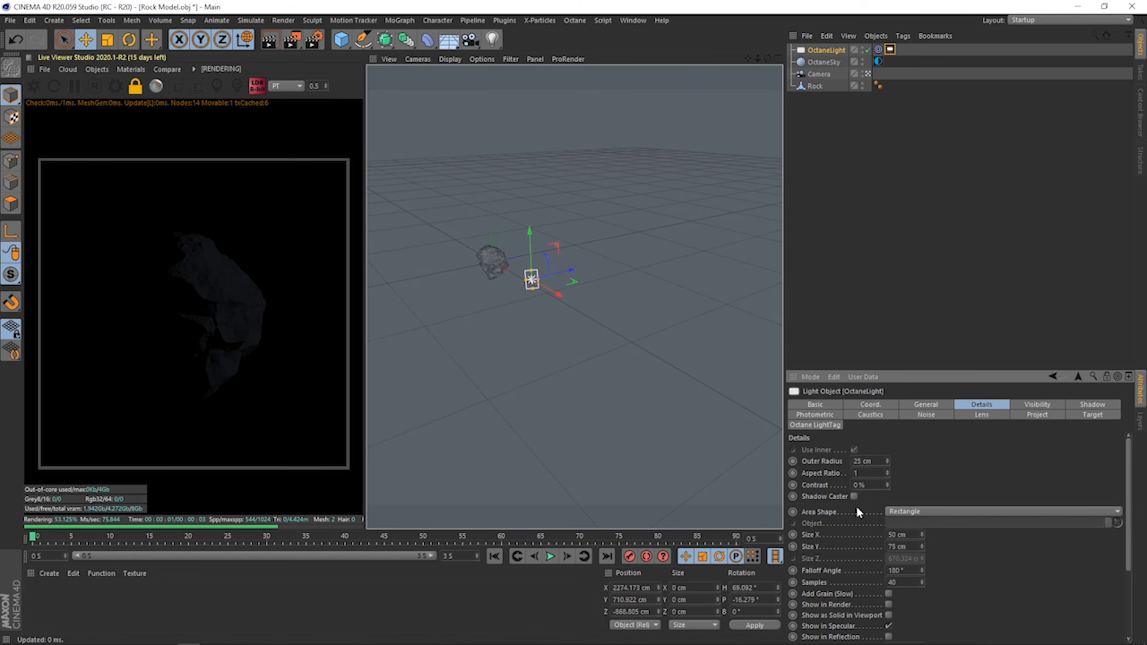
text(150)
key(Return)
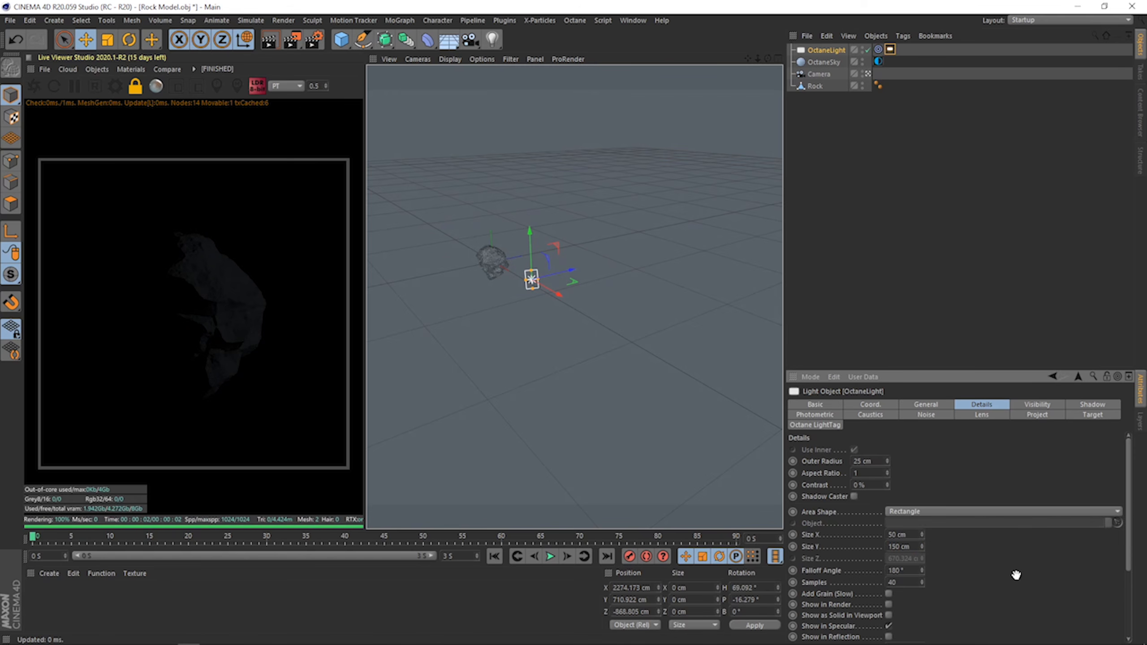
Raise the area light's Falloffmap maximum value to 1 and move the light to about X 4082 cm, Y 1387 cm, Z -1560 cm.
click(890, 49)
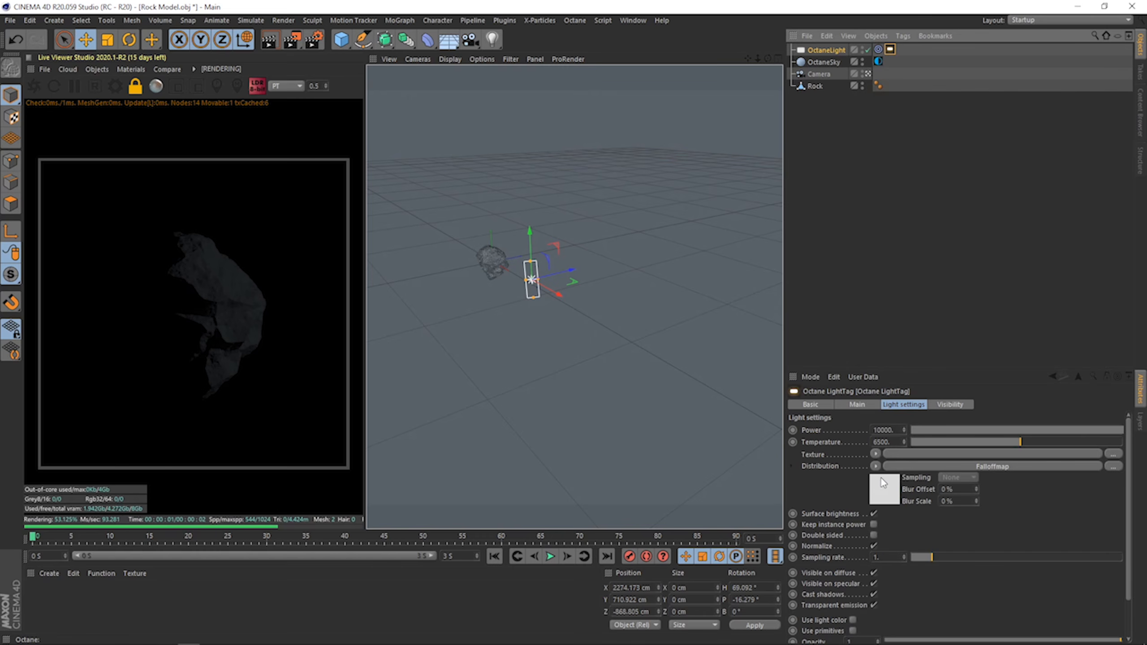
click(885, 497)
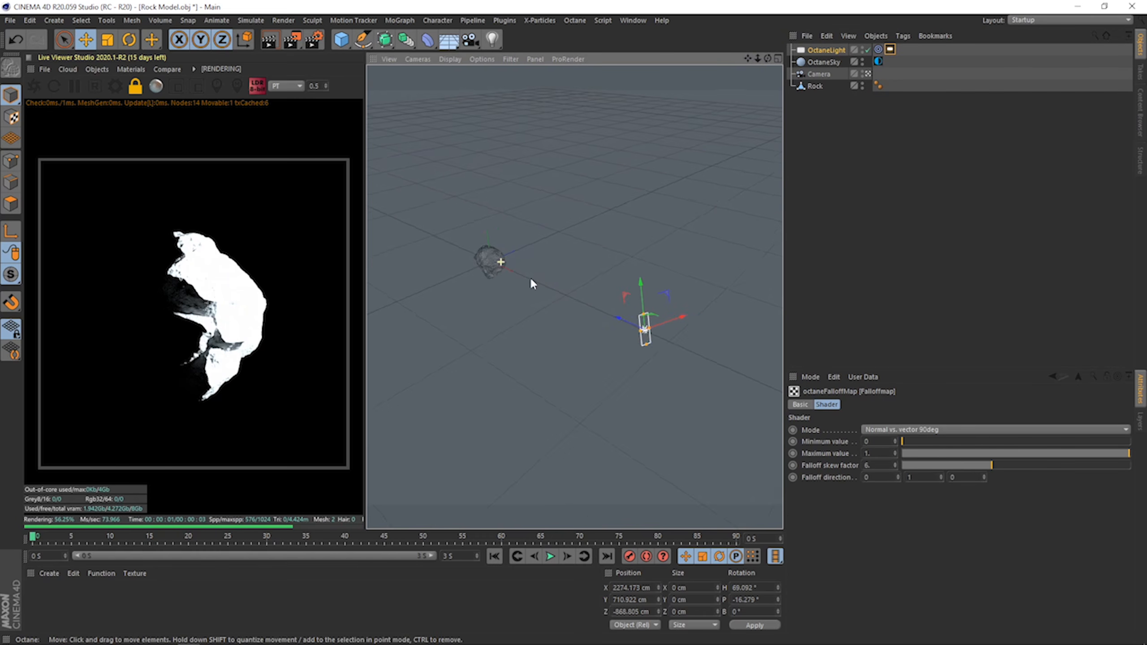
alt+drag(530, 279, 548, 281)
drag(640, 313, 753, 358)
alt+right_drag(508, 278, 492, 341)
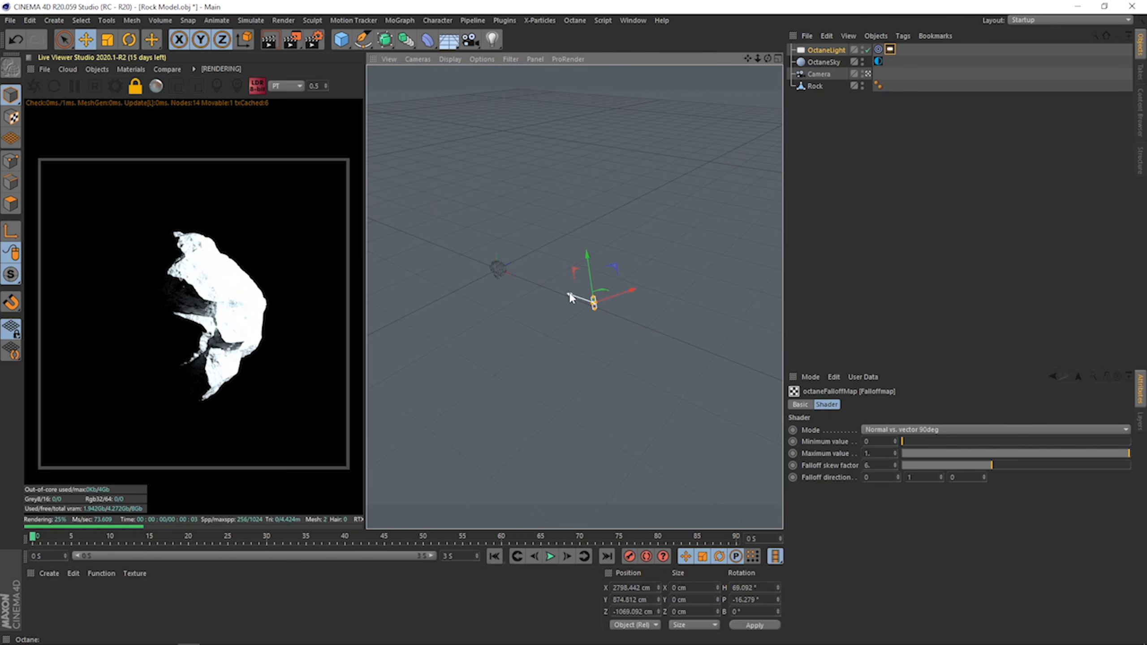
drag(570, 297, 650, 329)
alt+middle_drag(555, 334, 490, 330)
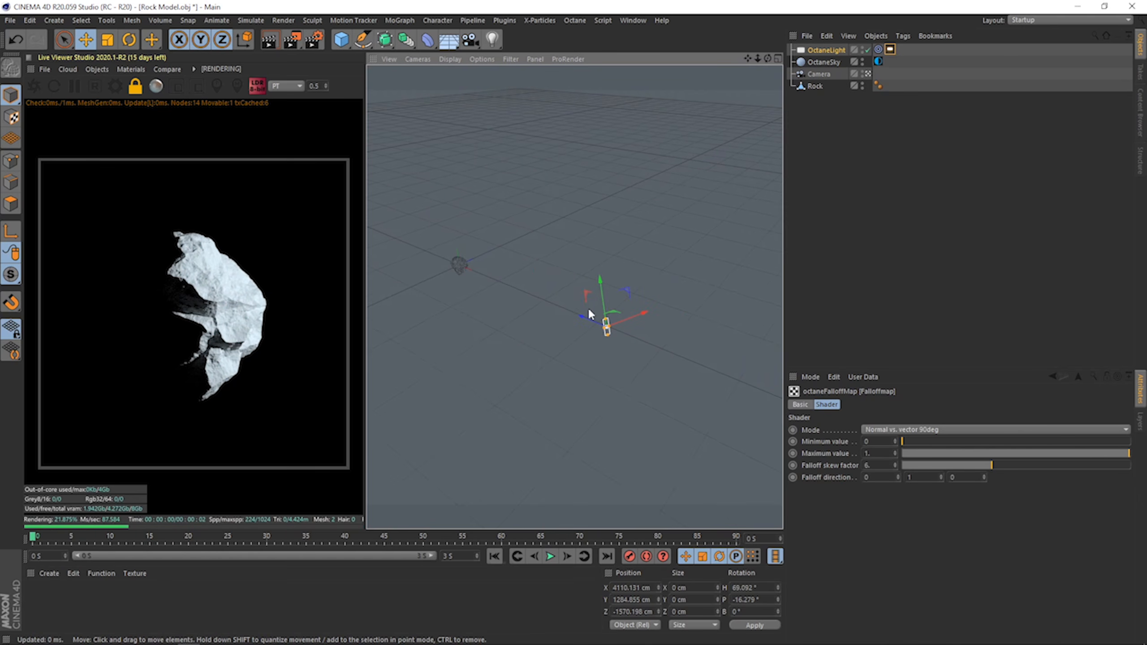
drag(589, 313, 587, 293)
Duplicate the area light and place the copy on the opposite side of the rock, at about X -1781 cm.
alt+drag(456, 258, 519, 320)
key(w)
alt+right_drag(519, 321, 509, 343)
alt+middle_drag(509, 343, 611, 316)
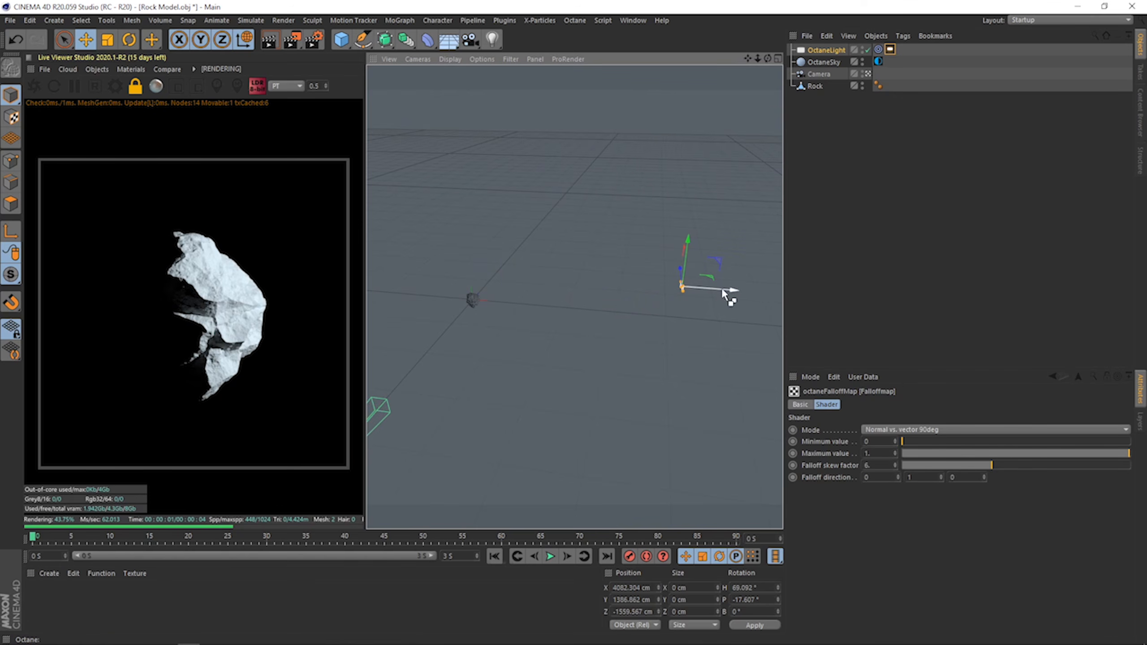
ctrl+drag(414, 264, 318, 255)
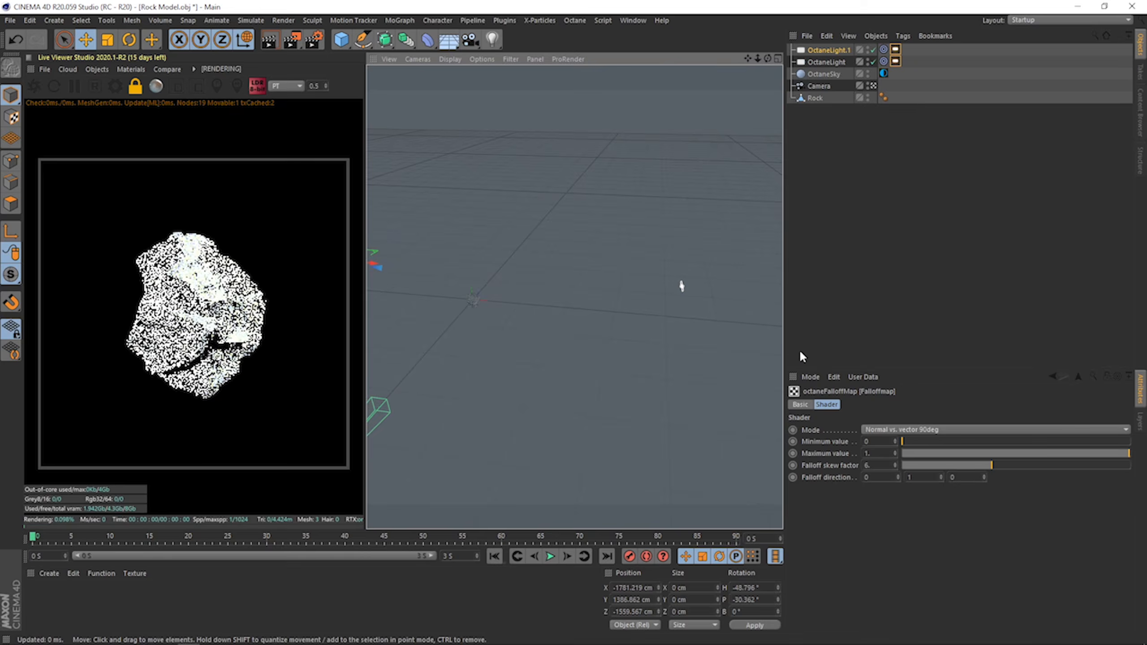
alt+middle_drag(575, 297, 737, 330)
click(1098, 267)
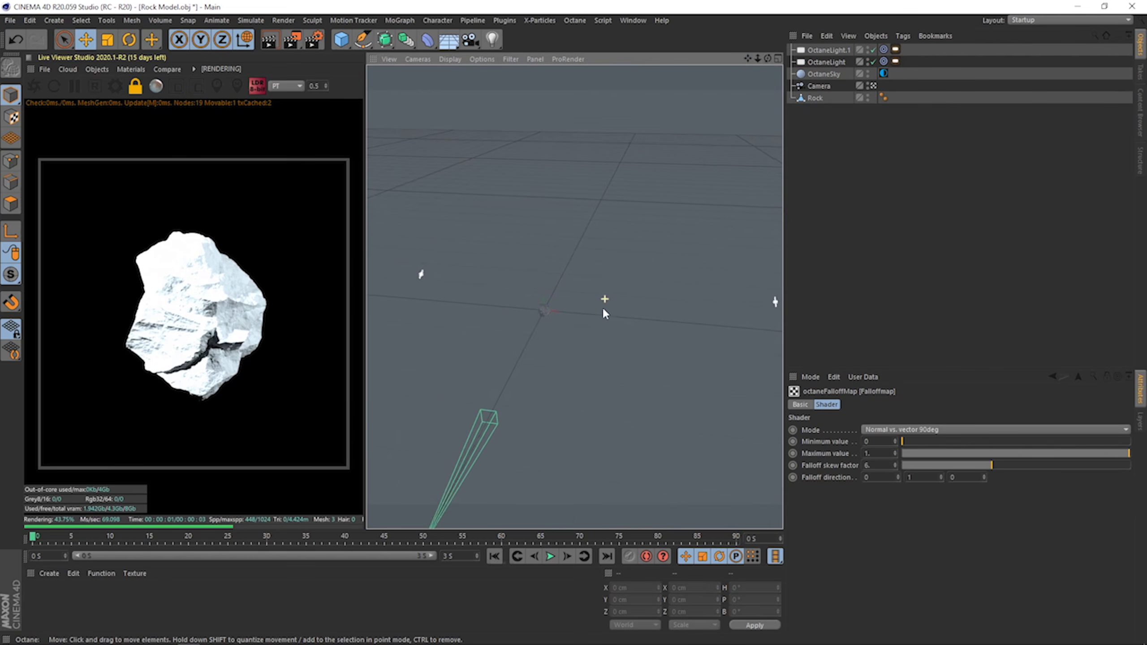
Move the duplicated light farther from the rock, to about X -3692 cm, Y 864 cm, Z -288 cm.
mouse_move(602, 307)
alt+mouse_down()
mouse_move(609, 316)
mouse_move(569, 310)
mouse_move(612, 314)
alt+mouse_up()
click(823, 50)
drag(517, 286, 393, 299)
alt+middle_drag(535, 342, 586, 337)
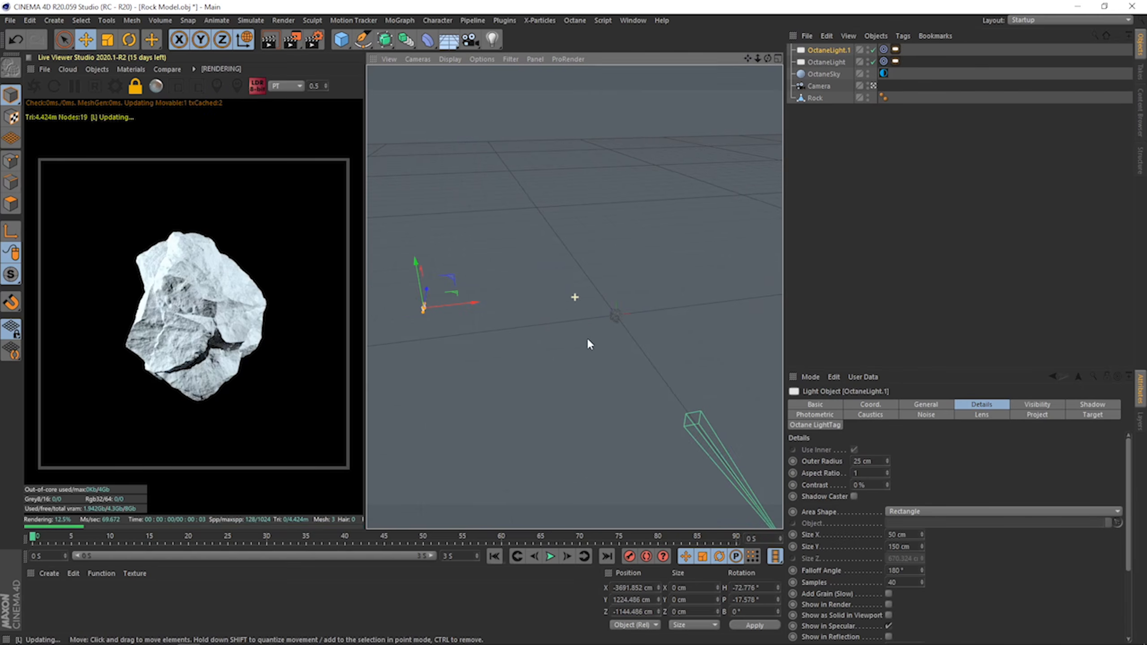
alt+drag(586, 337, 510, 323)
drag(537, 267, 544, 244)
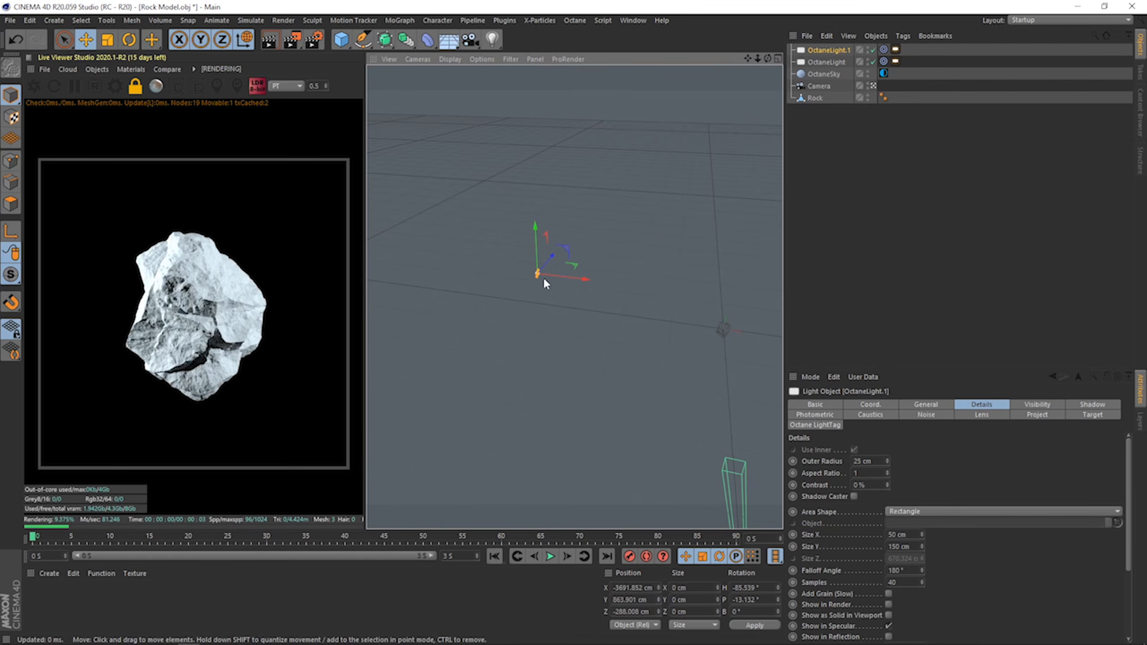
Set the duplicated light's Size X and Size Y to 500 cm.
mouse_move(542, 284)
alt+mouse_down()
mouse_move(651, 275)
mouse_move(542, 253)
mouse_move(564, 272)
mouse_move(532, 303)
alt+mouse_up()
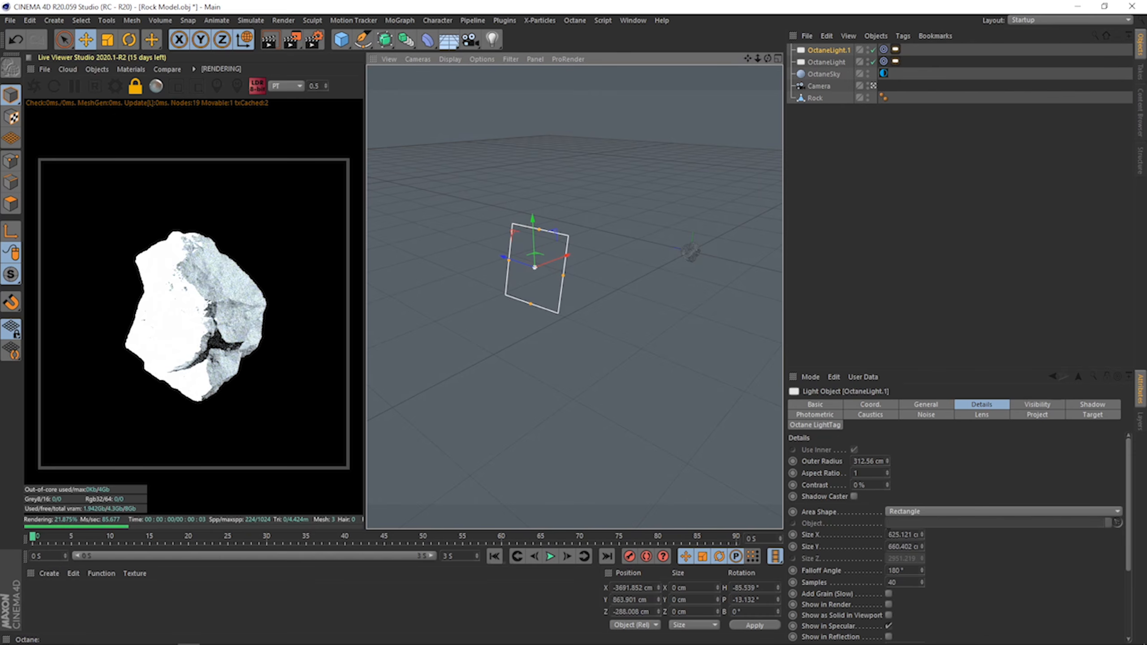
drag(888, 534, 1142, 576)
text(500)
key(Tab)
text(500)
key(Return)
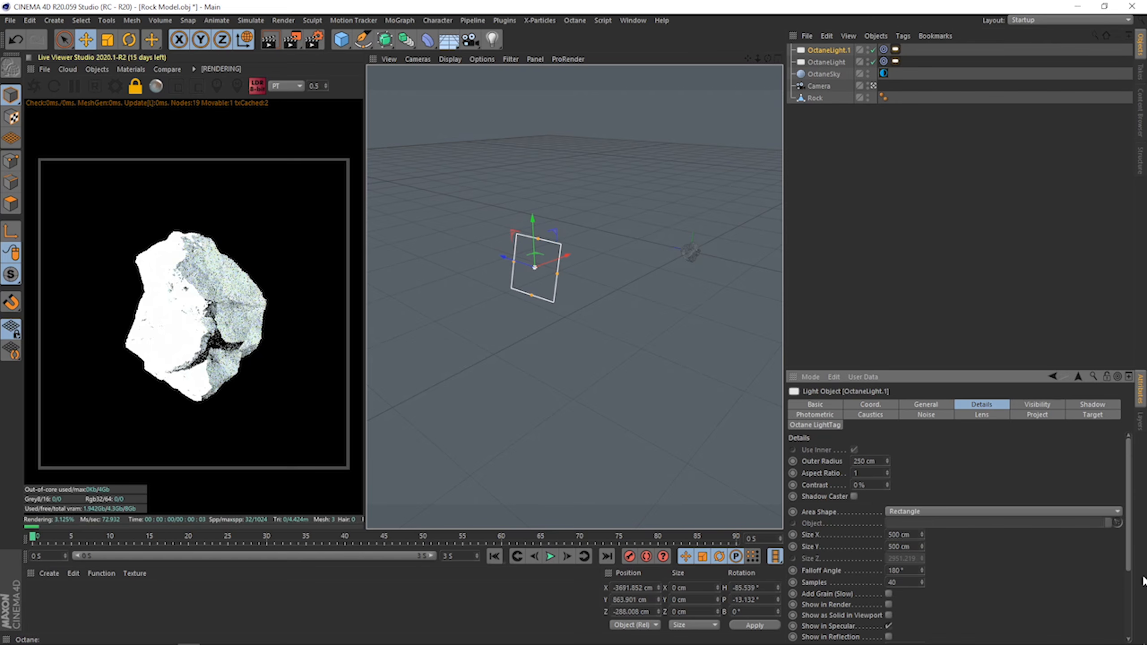
Lower the maximum value of the duplicated light's Falloffmap to about 0.087.
click(895, 50)
click(900, 467)
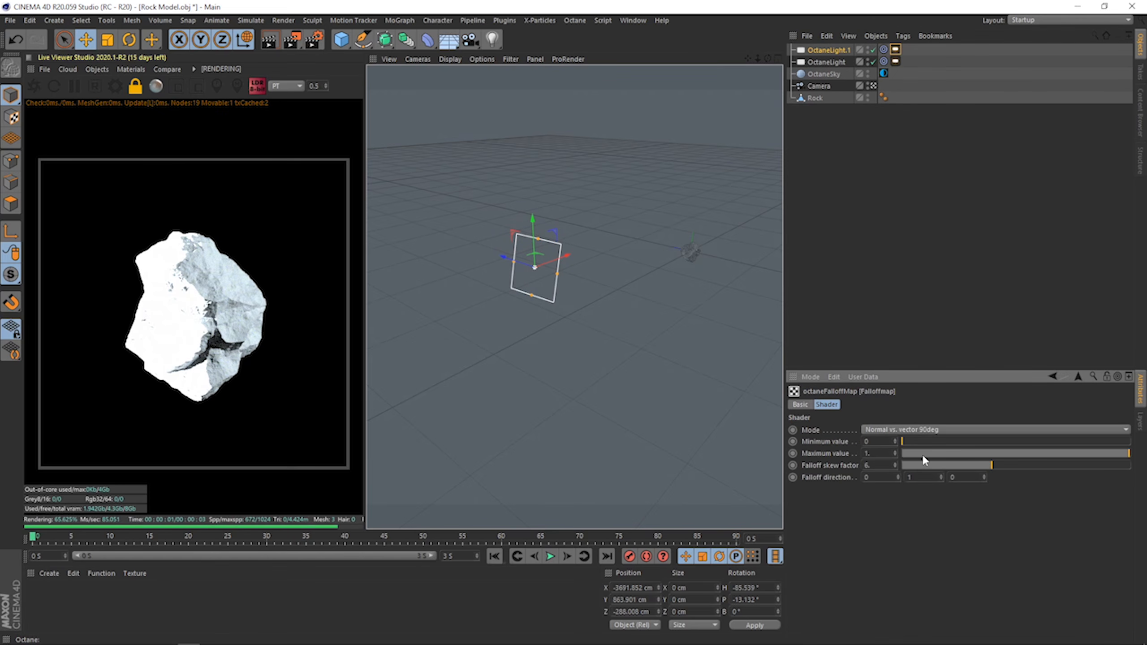
click(921, 453)
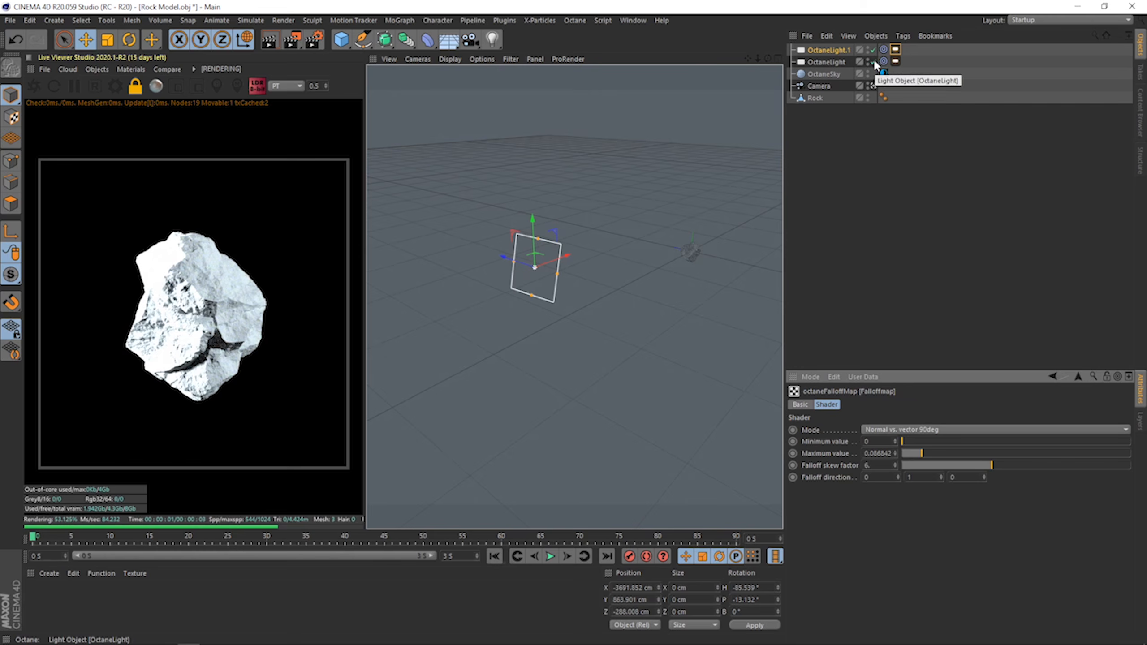
With the original light disabled, move the duplicated light out to about X -4440 cm and lower its Falloffmap maximum value to about 0.034.
click(873, 61)
drag(564, 254, 499, 282)
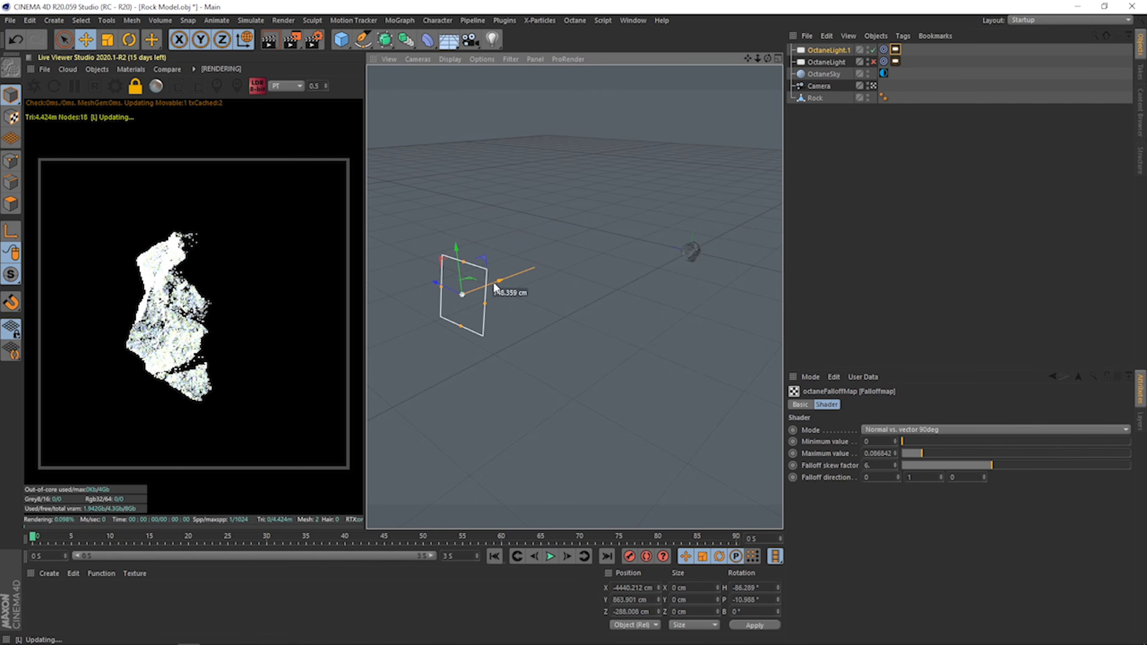
click(915, 453)
click(909, 453)
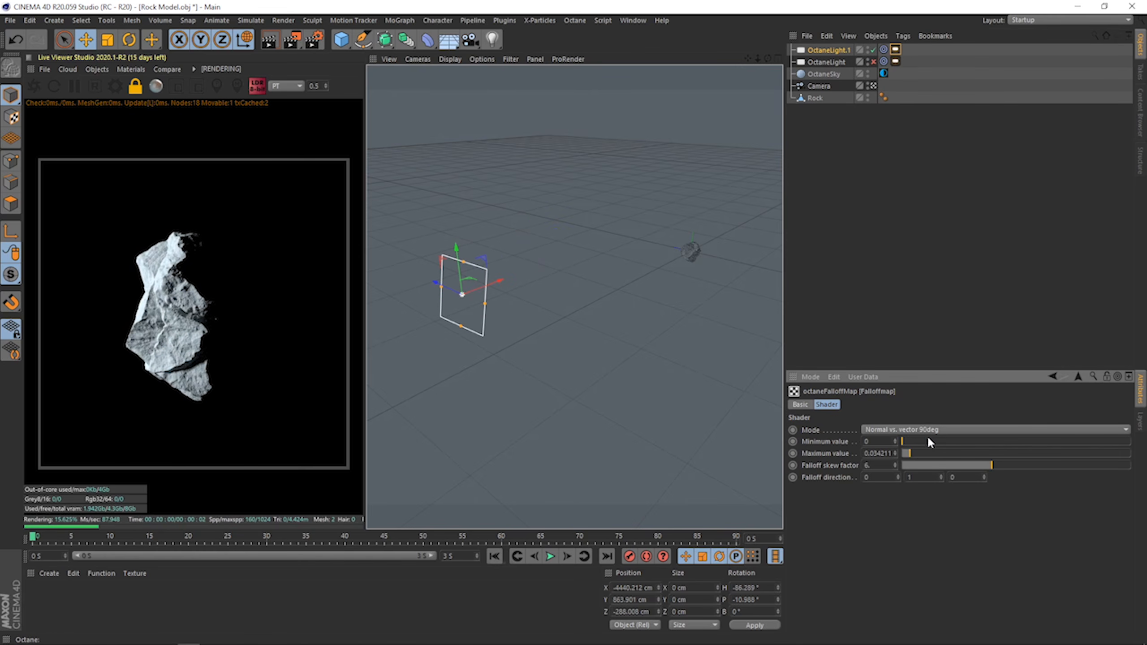
Warm the duplicated light's temperature to about 5218 and re-enable the original light.
click(1079, 377)
drag(1014, 439, 979, 442)
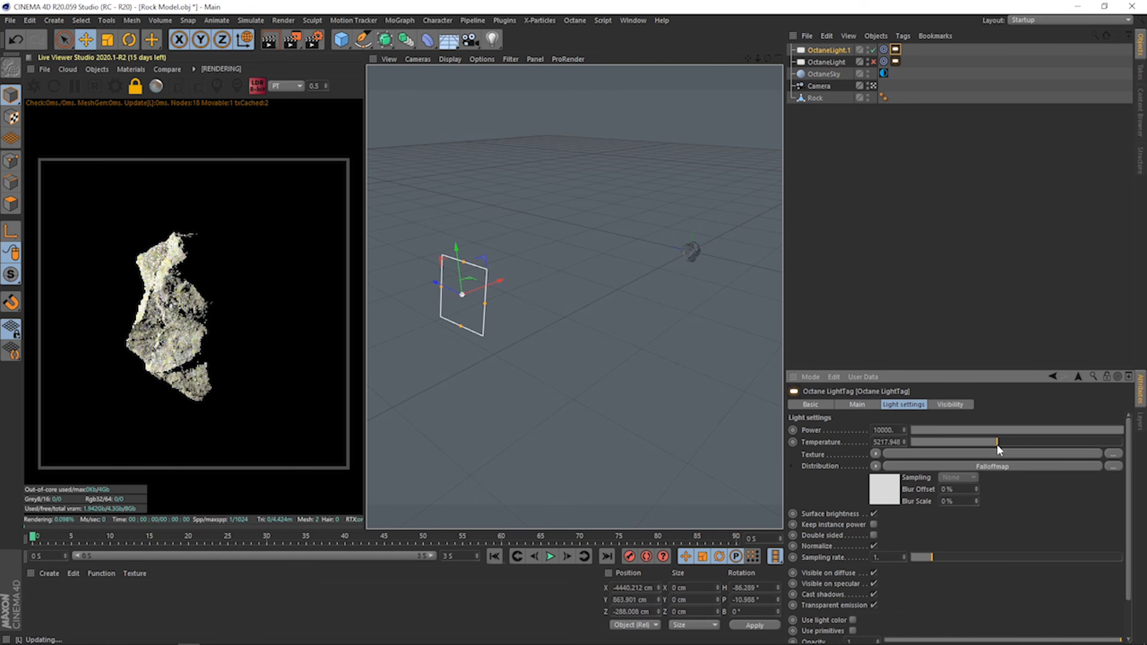
click(873, 62)
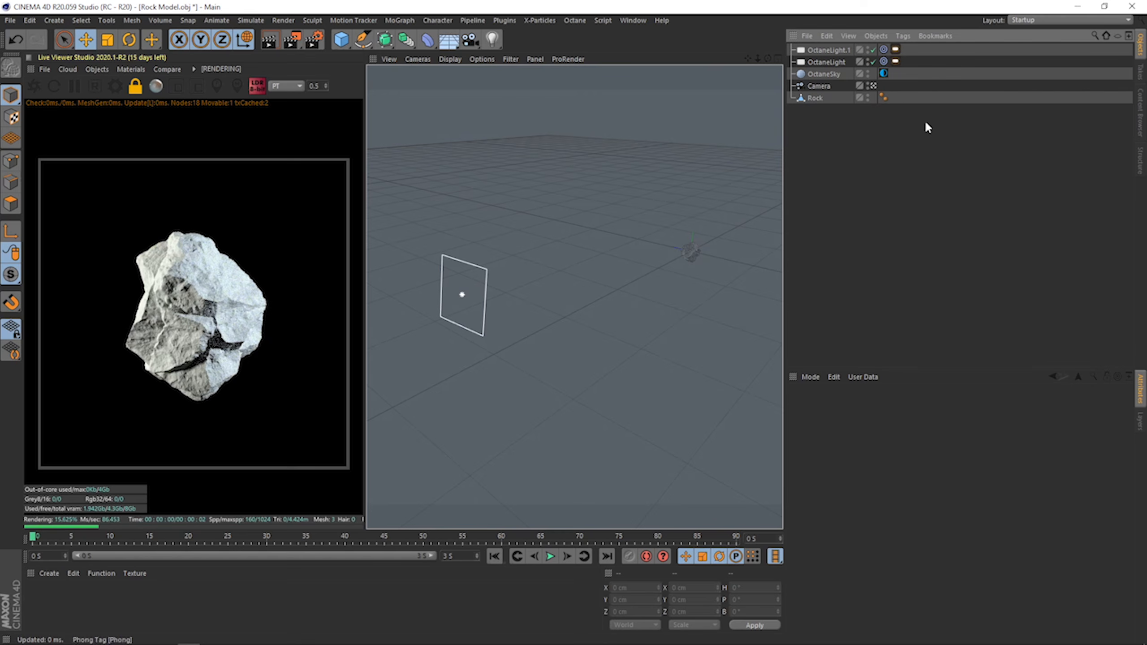
Move the duplicated light in and back, to about X -3698 cm and Z 715 cm.
drag(827, 62, 831, 61)
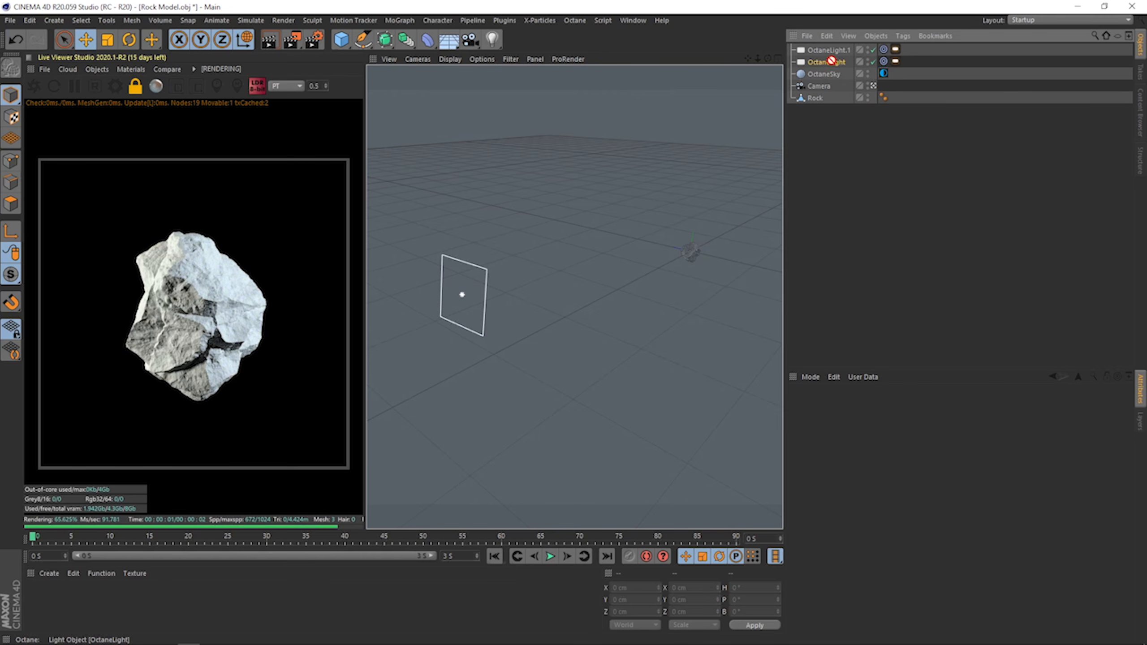
click(460, 294)
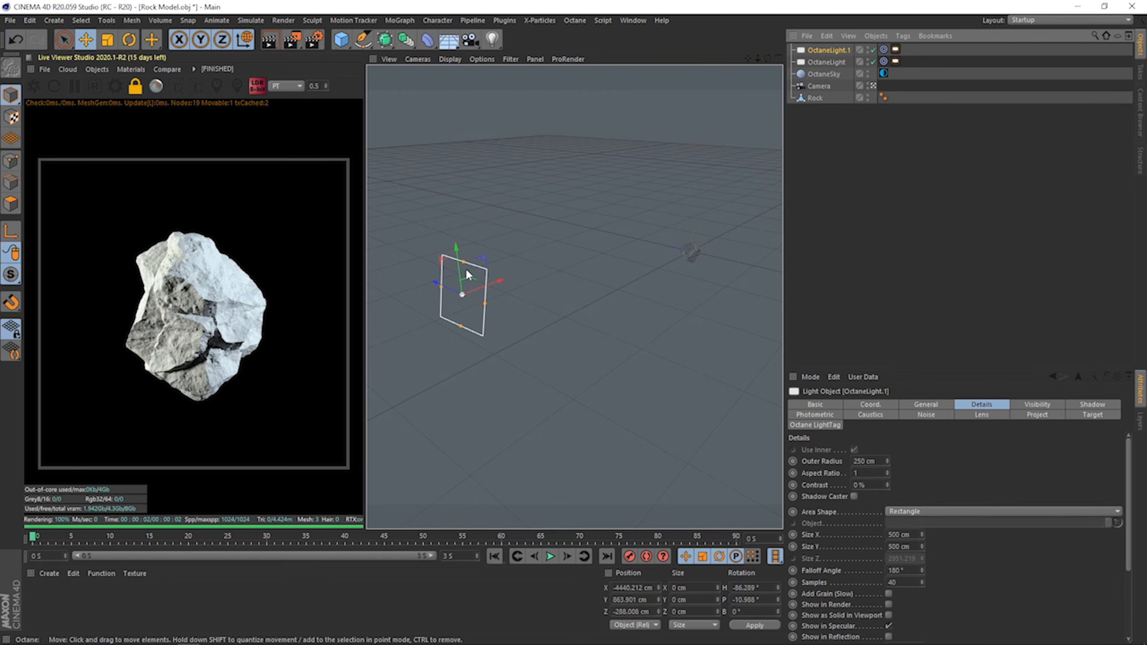
drag(460, 294, 497, 240)
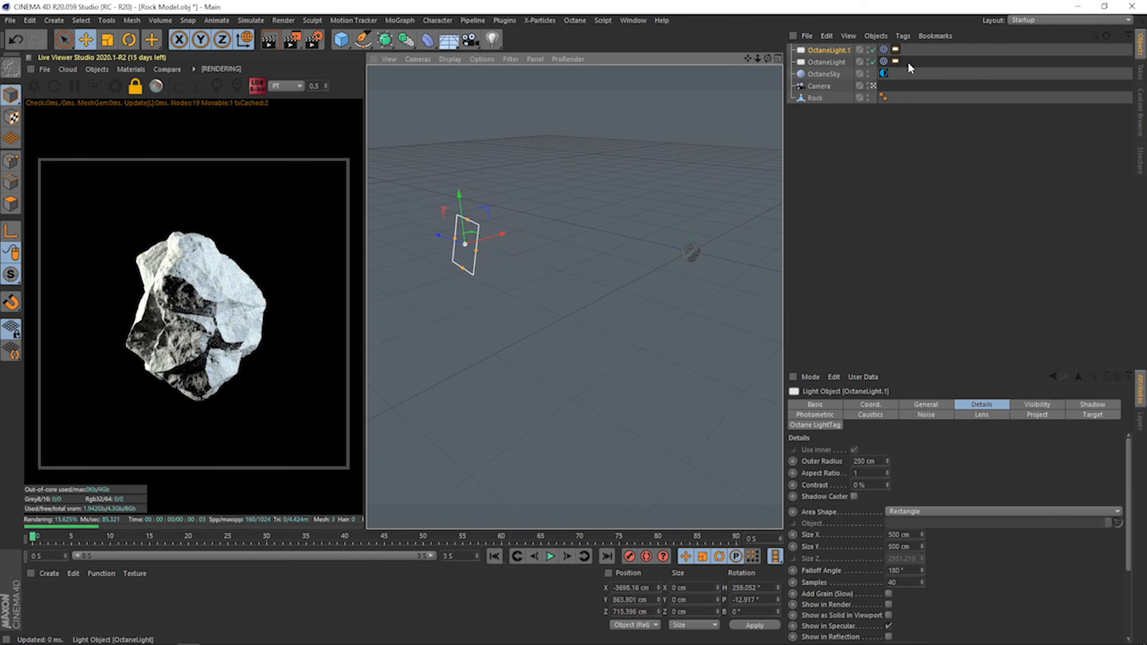
Raise the maximum value of the duplicated light's Falloffmap to about 0.058.
click(895, 50)
click(902, 470)
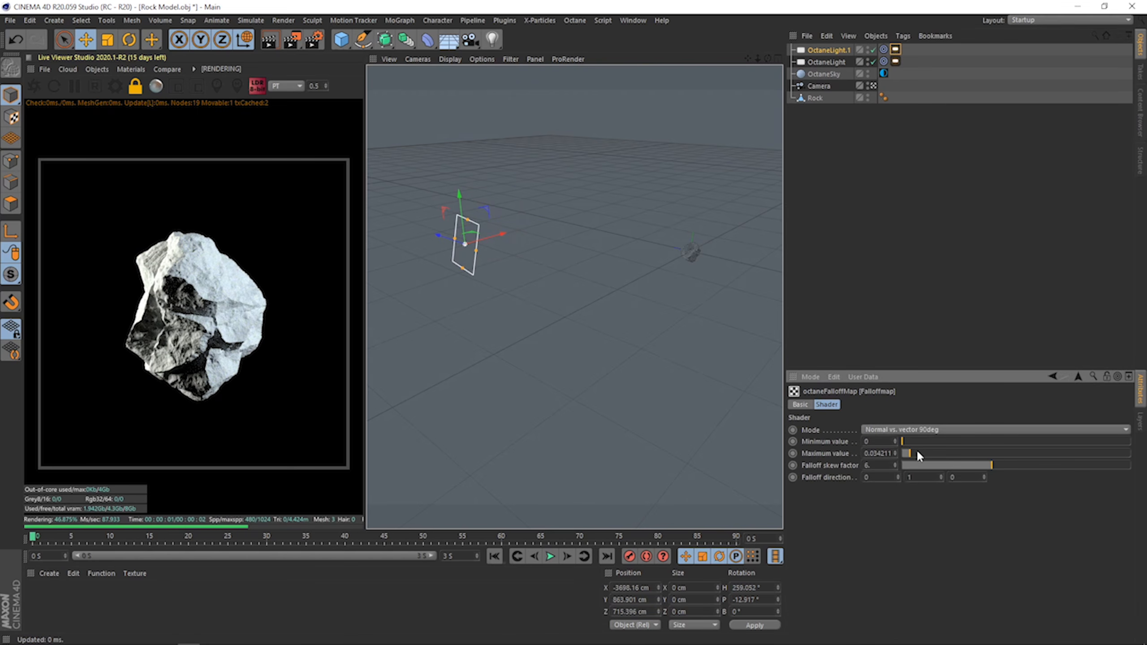
mouse_move(916, 451)
mouse_down()
mouse_move(932, 453)
mouse_move(914, 454)
mouse_up()
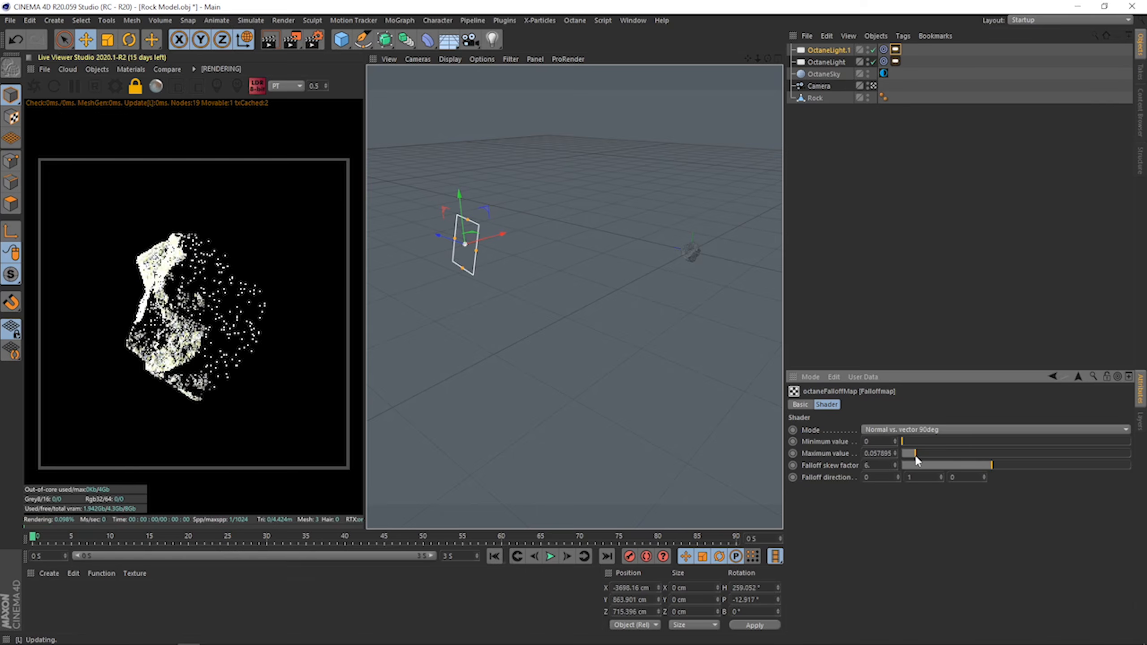
click(910, 52)
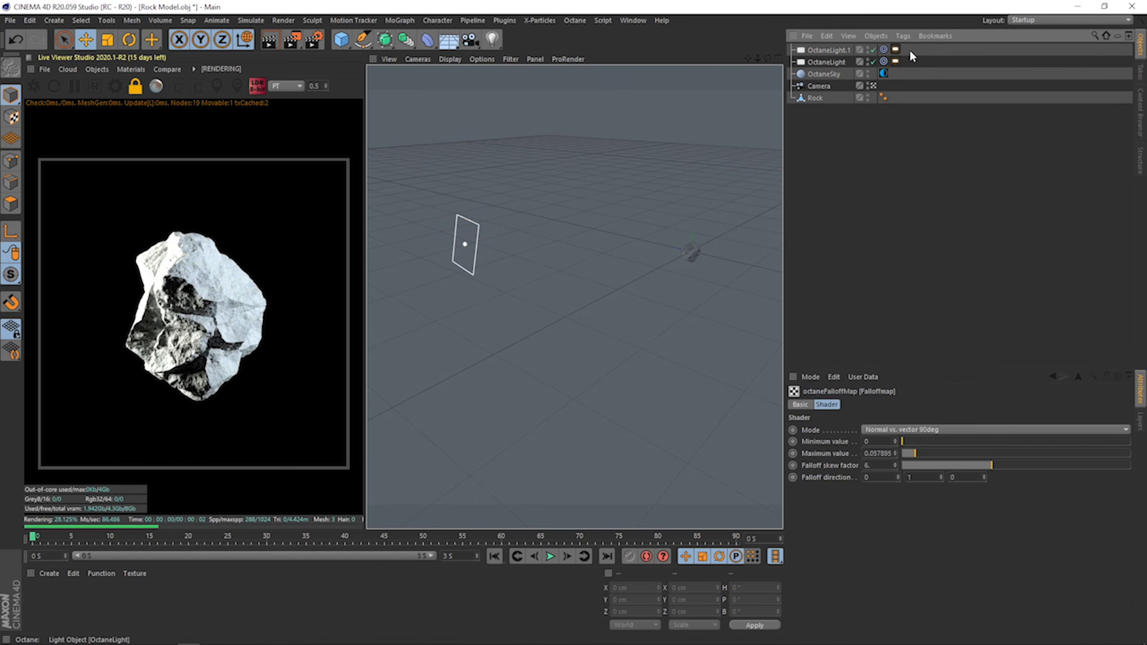
Look through the scene camera and add an Octane camera tag to it.
click(874, 63)
click(874, 86)
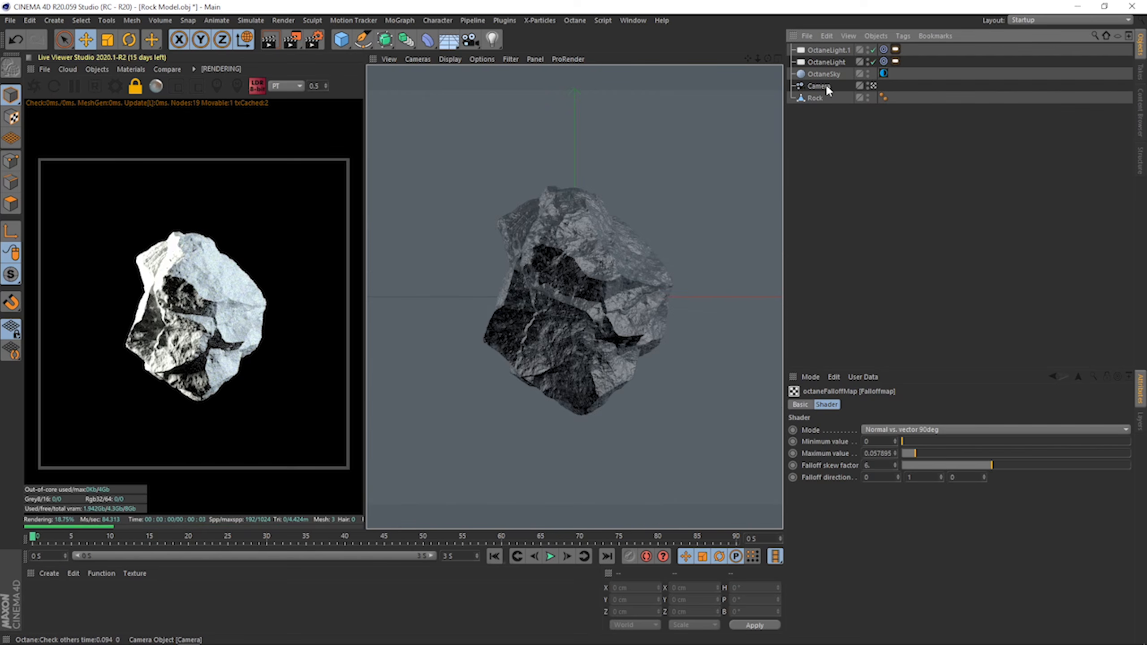
right_click(825, 86)
mouse_move(885, 104)
click(1021, 152)
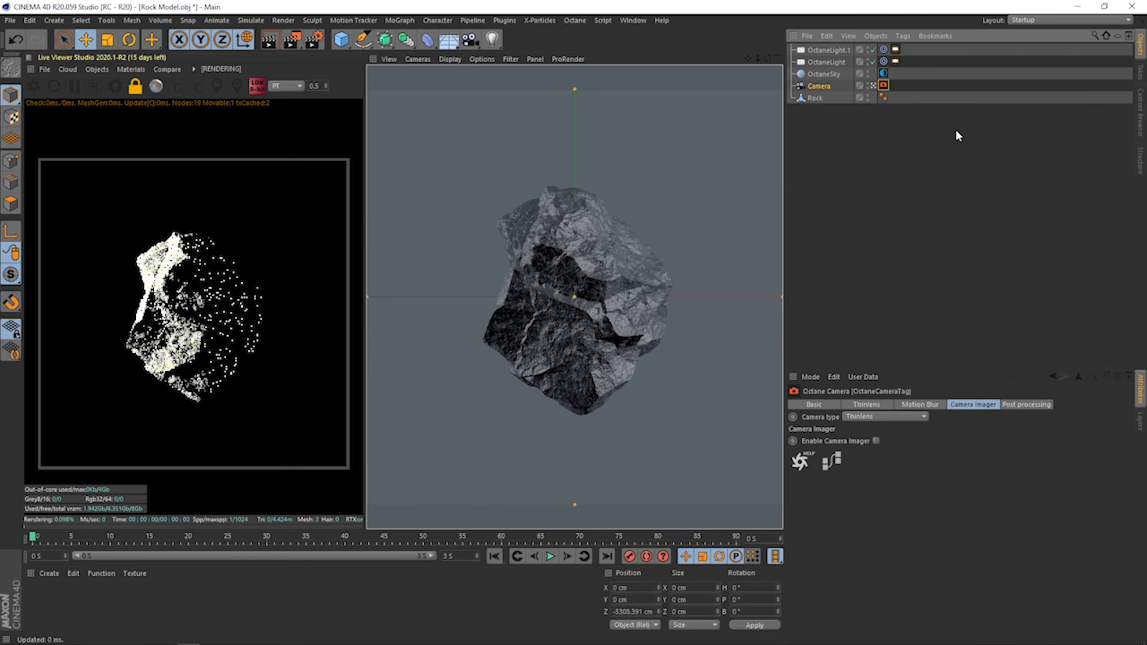
Enable post processing for the Octane camera and raise the bloom power to about 10.5.
click(829, 441)
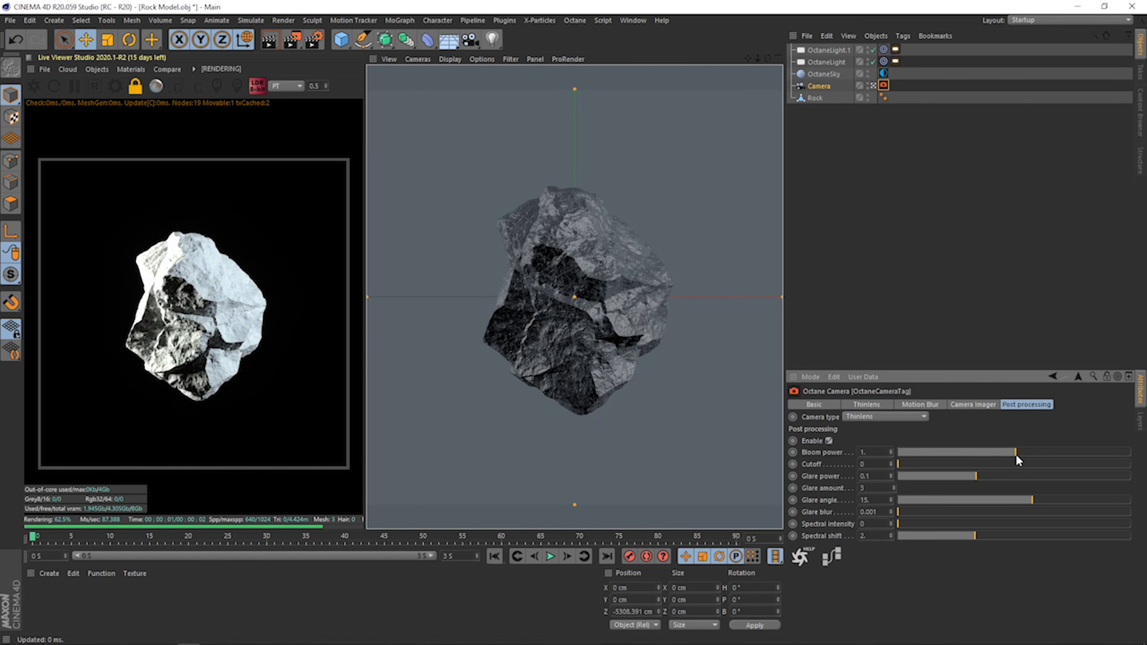
drag(1015, 454, 1060, 453)
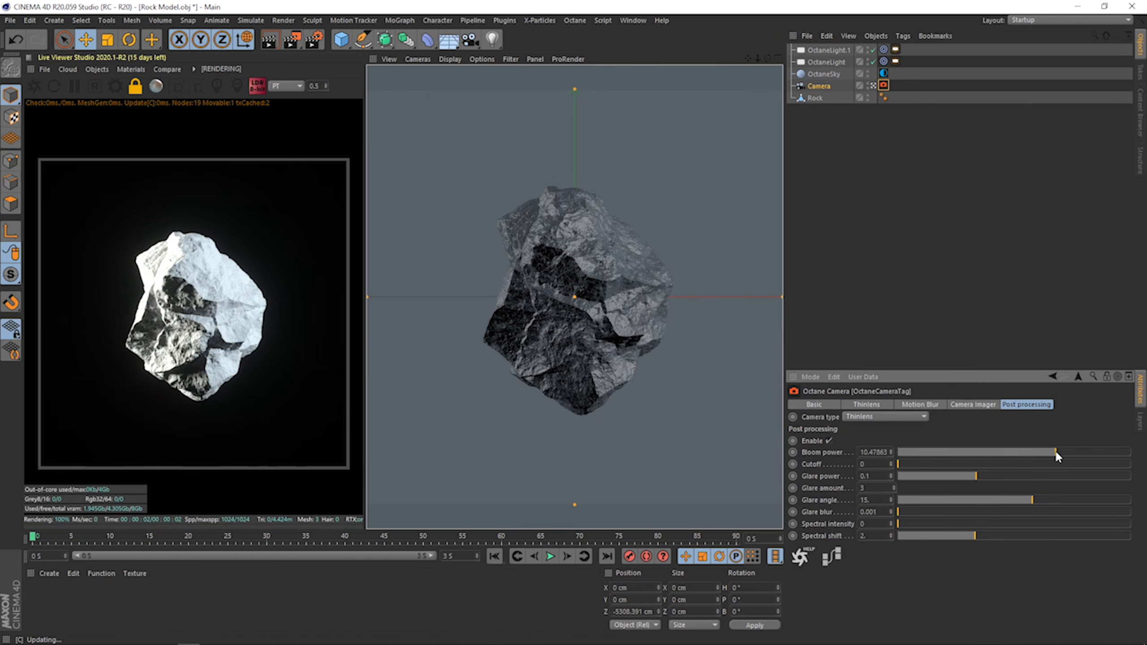
Enable the Camera Imager, setting highlight compression to 1 and exposure to about 1.13.
click(960, 403)
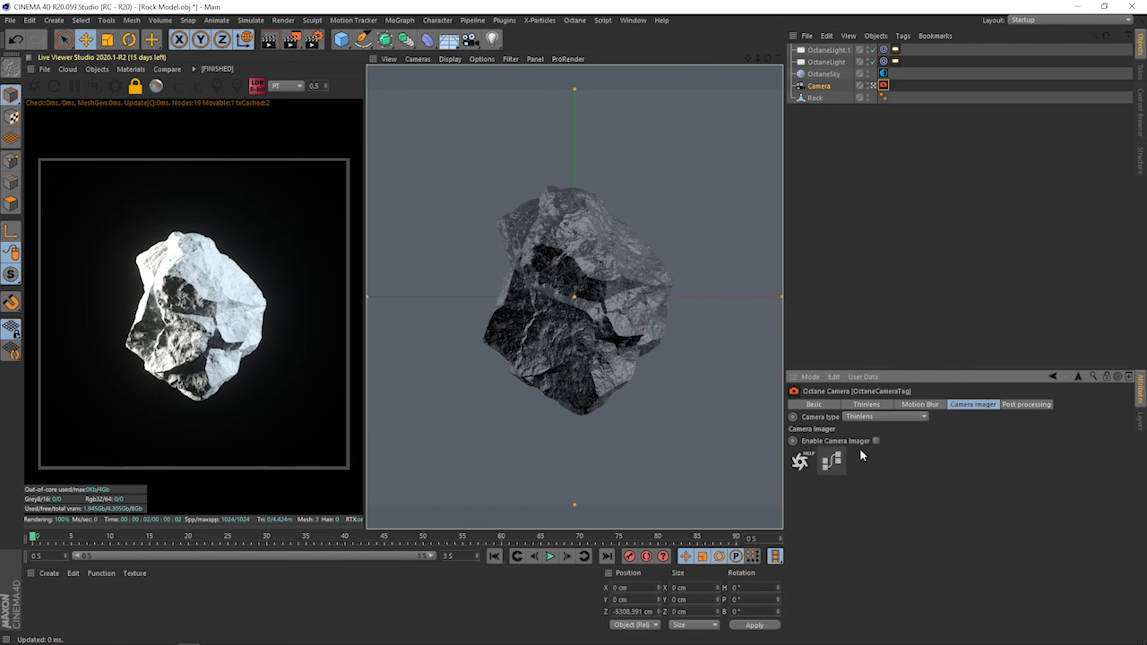
click(875, 441)
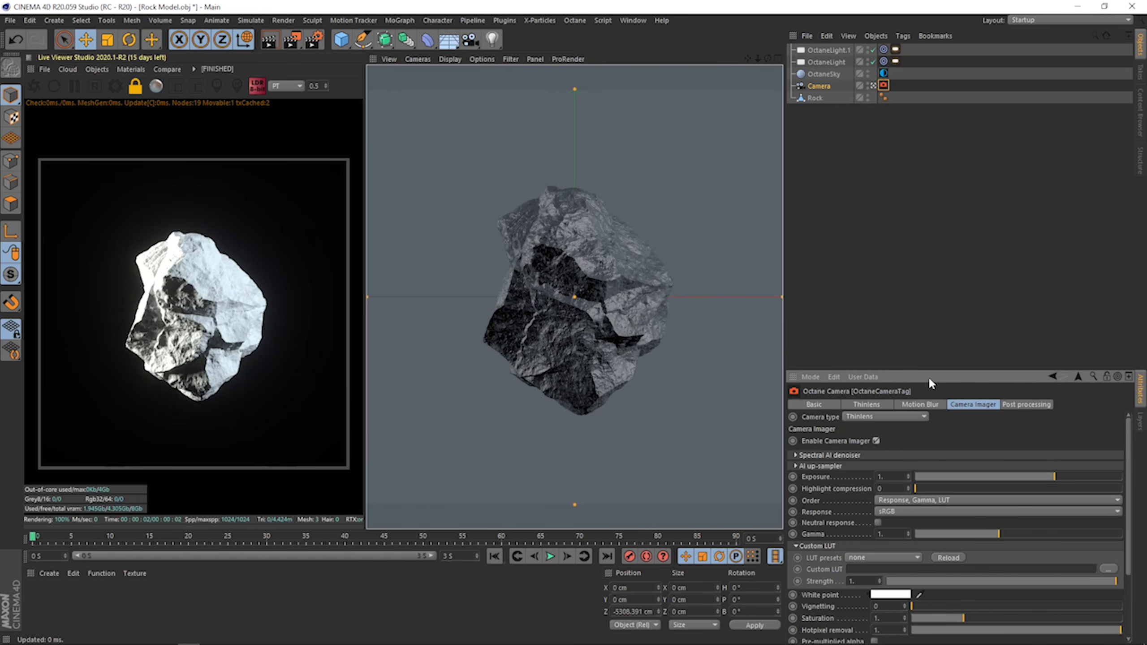
drag(1054, 477, 1047, 482)
drag(979, 491, 1123, 489)
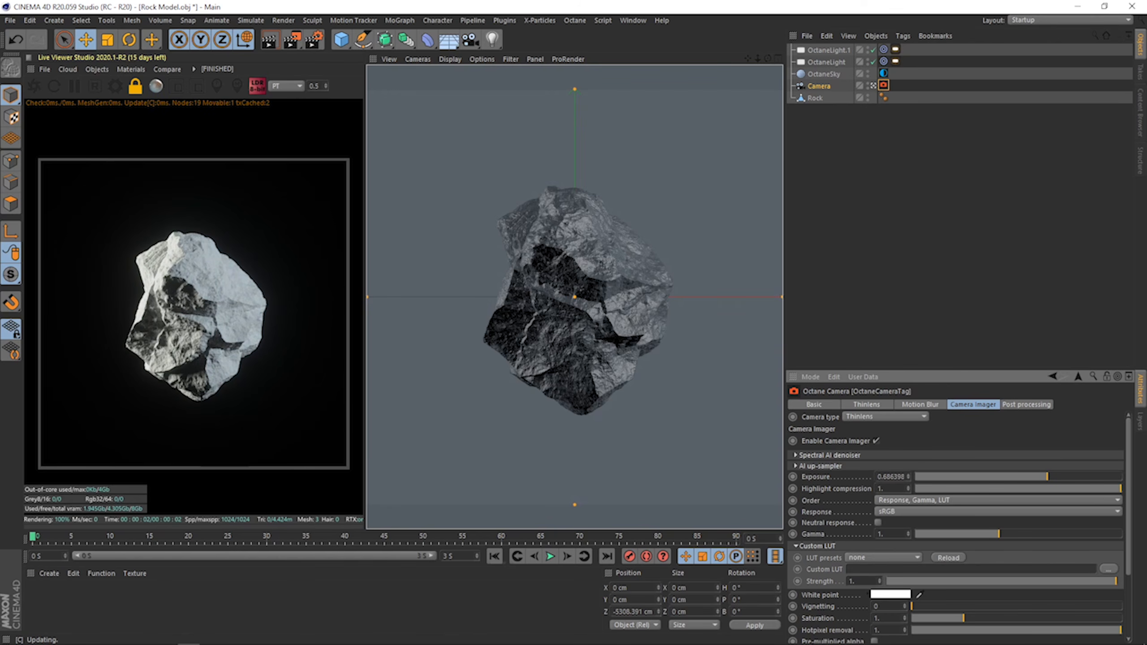
click(1056, 477)
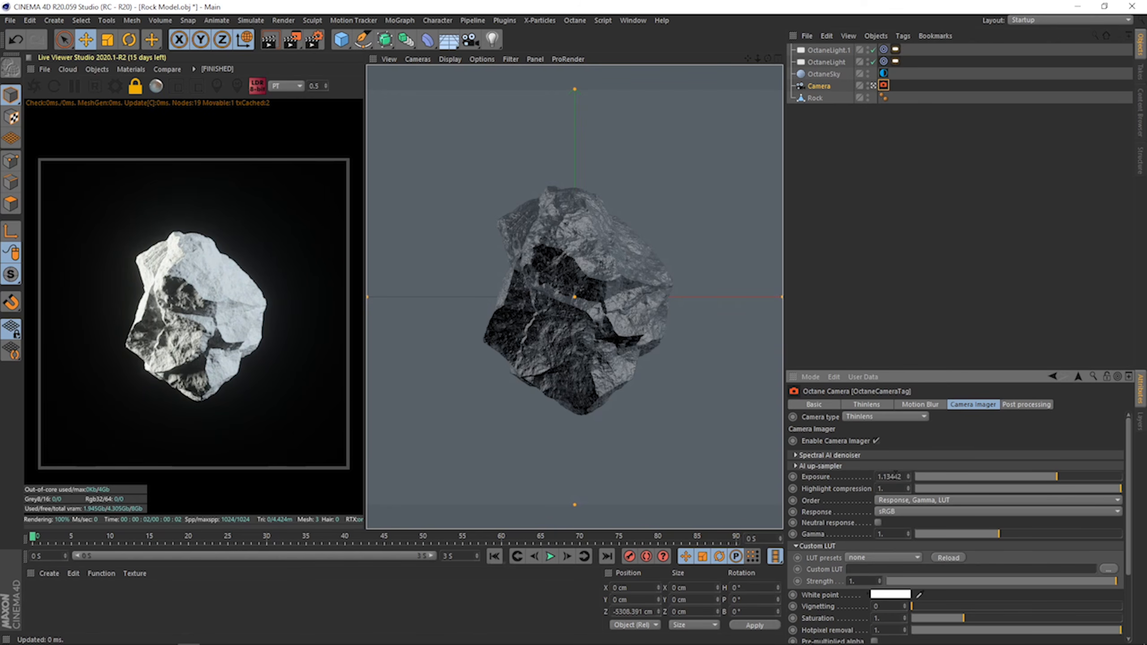
click(861, 222)
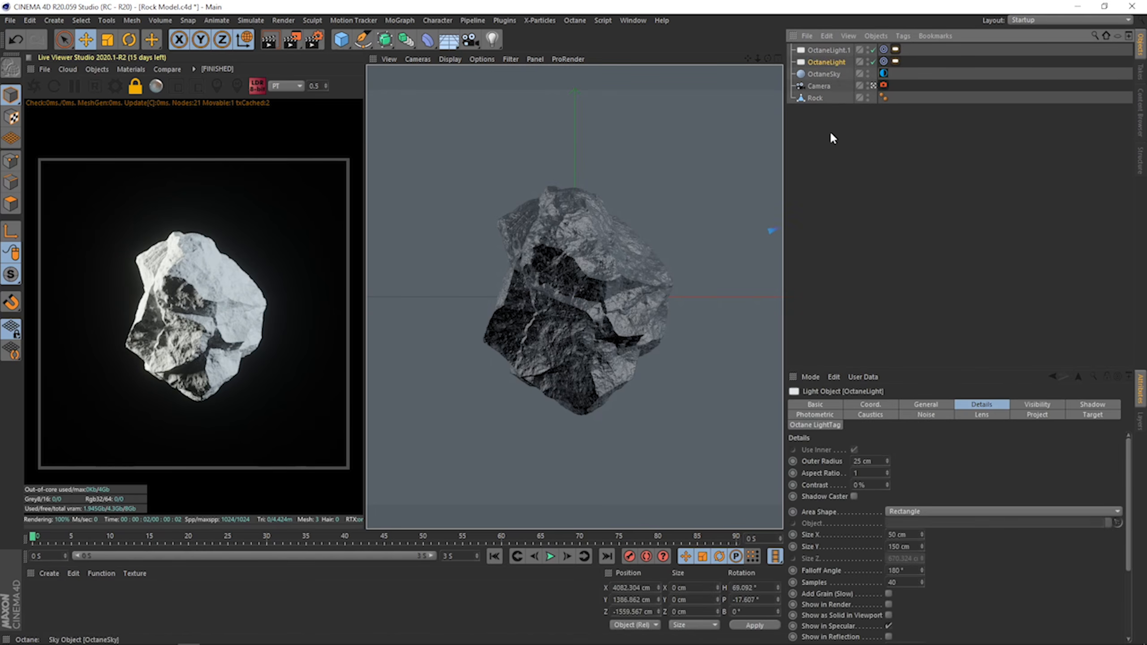
Rename the original Octane light as Key and the duplicated one as Fill.
double_click(840, 62)
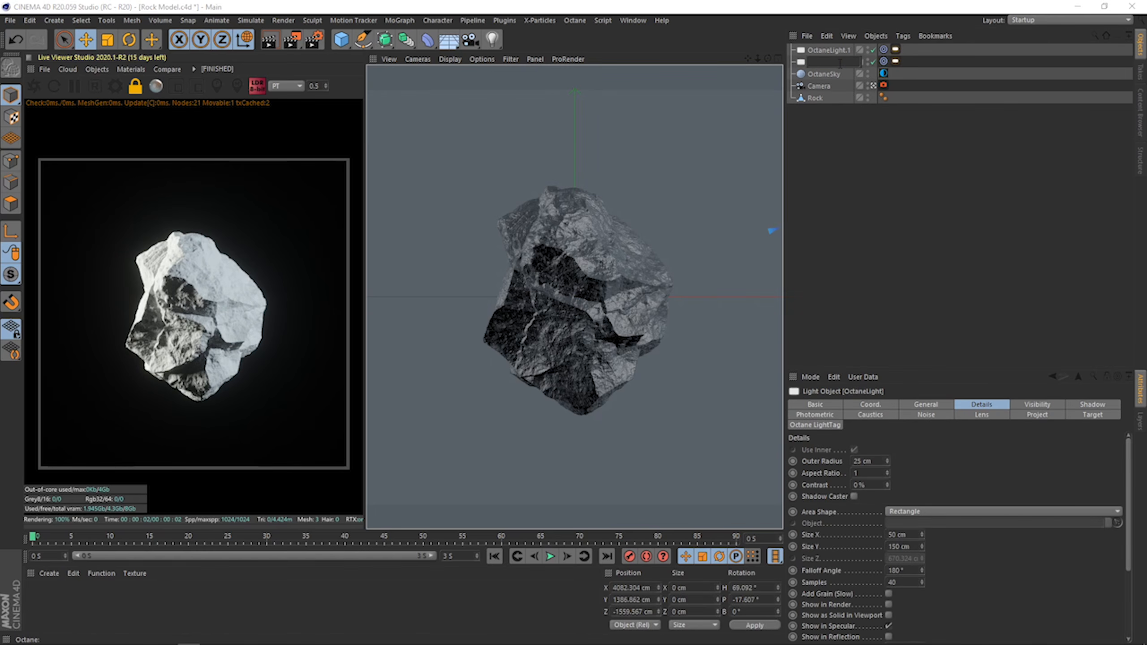
text(Key)
key(Return)
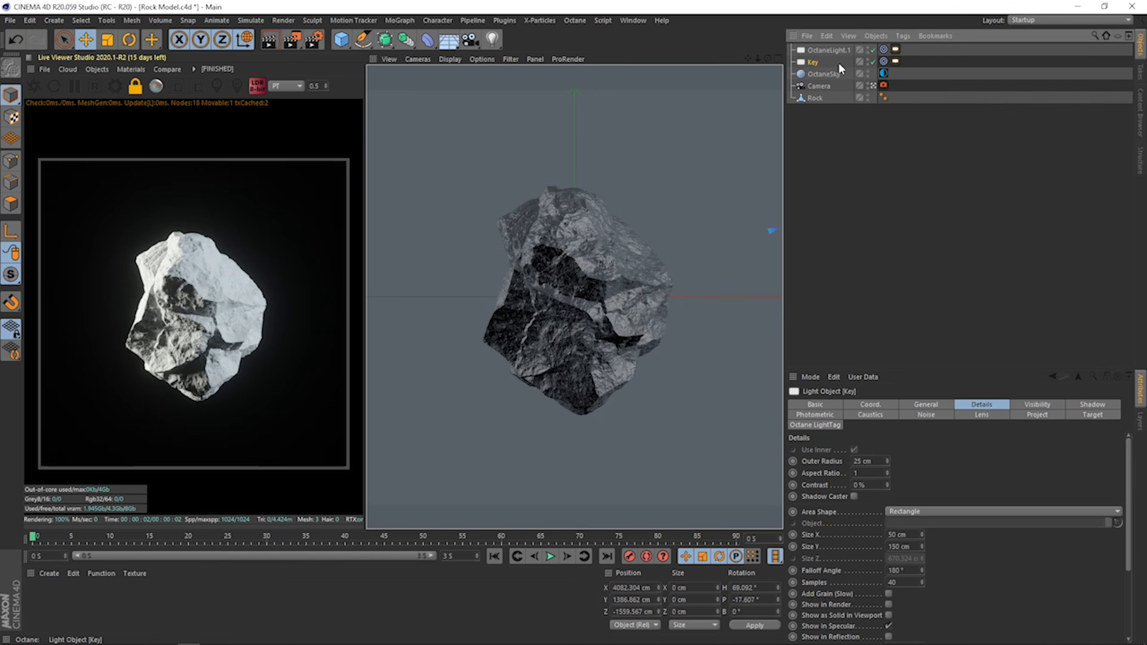
double_click(835, 50)
text(Fill)
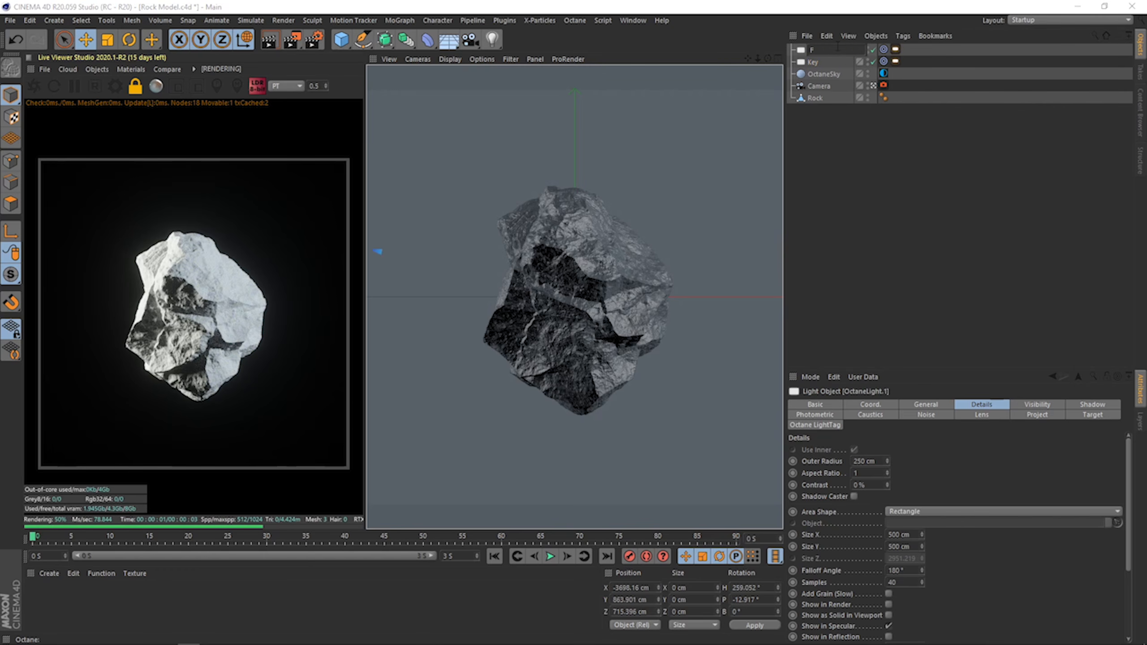
key(Return)
Group the Fill and Key lights under a null named Lights.
shift+click(813, 63)
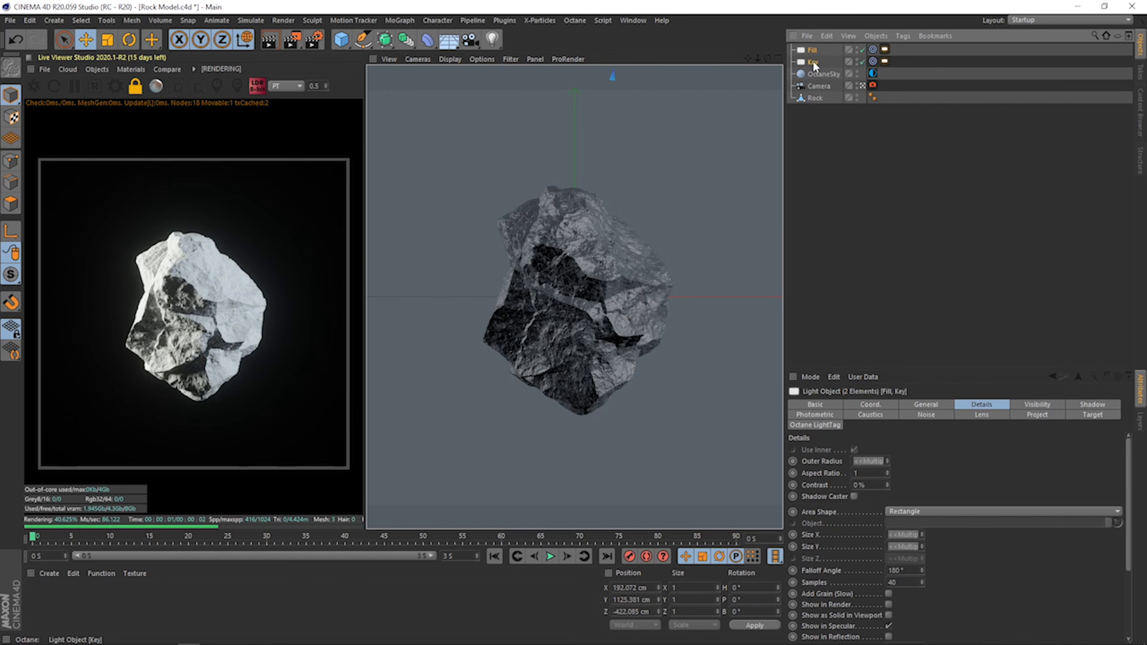
key(alt+g)
double_click(817, 50)
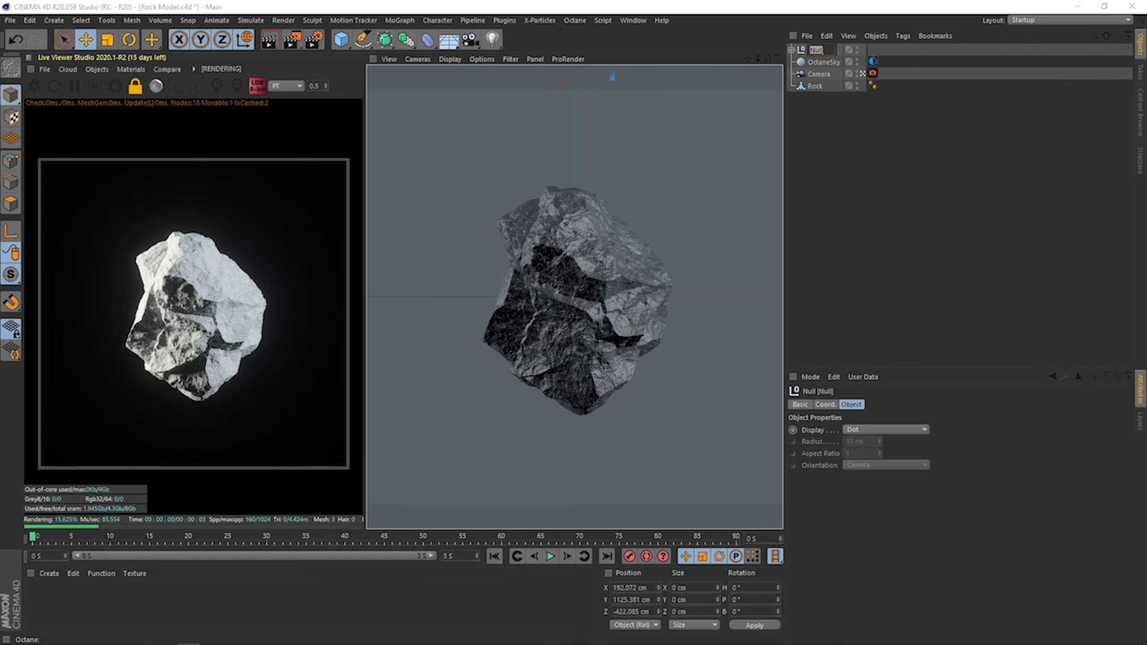
text(Lights)
key(Return)
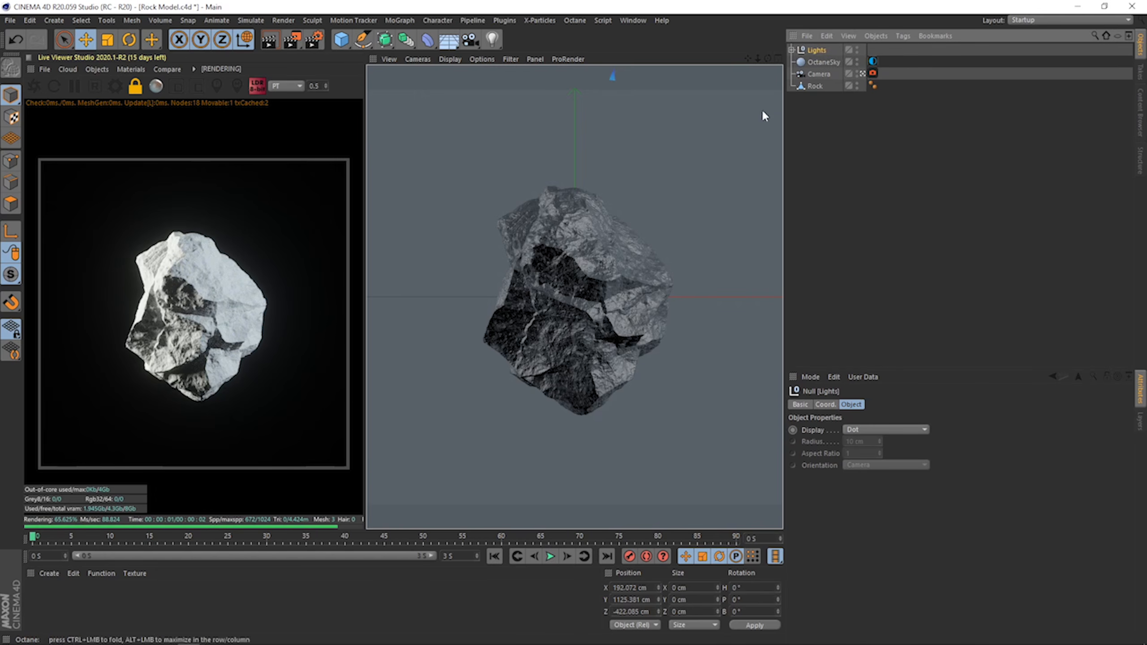
click(829, 161)
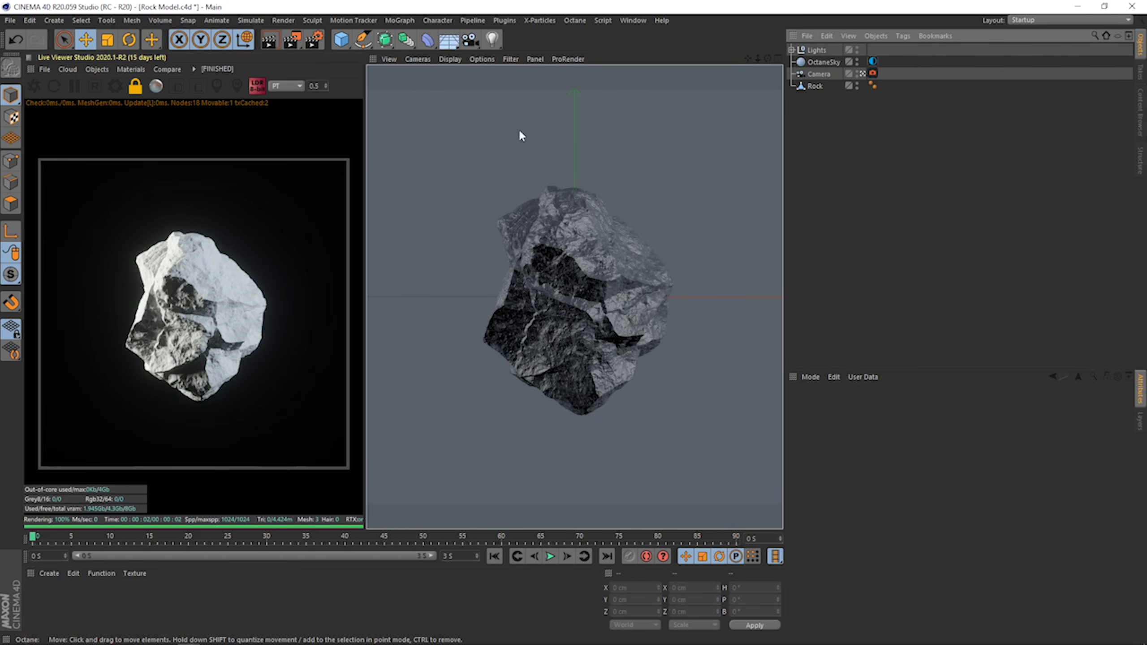
Add a plane and lower it beneath the rock to about -218 cm in Y.
click(99, 70)
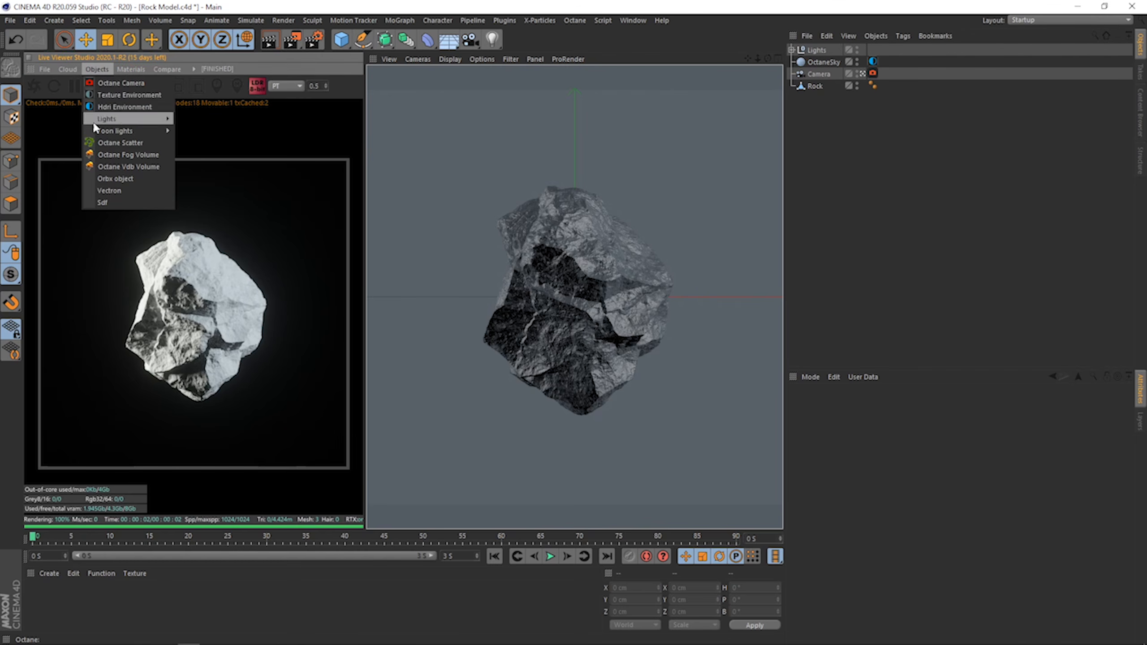
drag(335, 45, 456, 73)
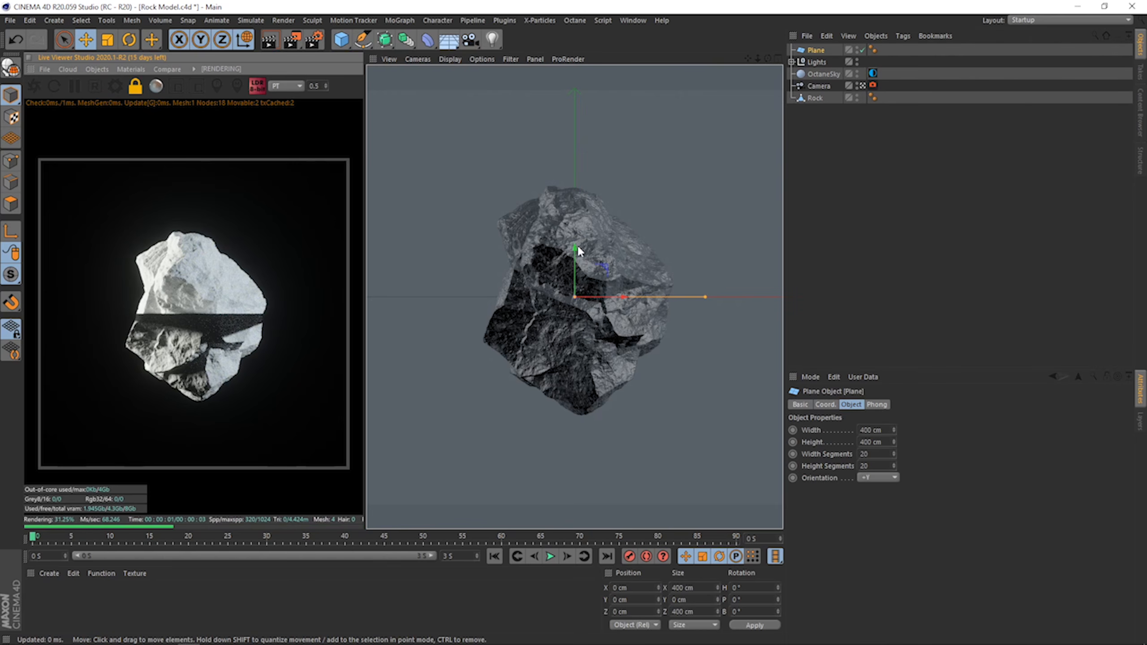
drag(572, 246, 570, 385)
Set the plane's width and height to 5000 cm.
drag(872, 429, 838, 440)
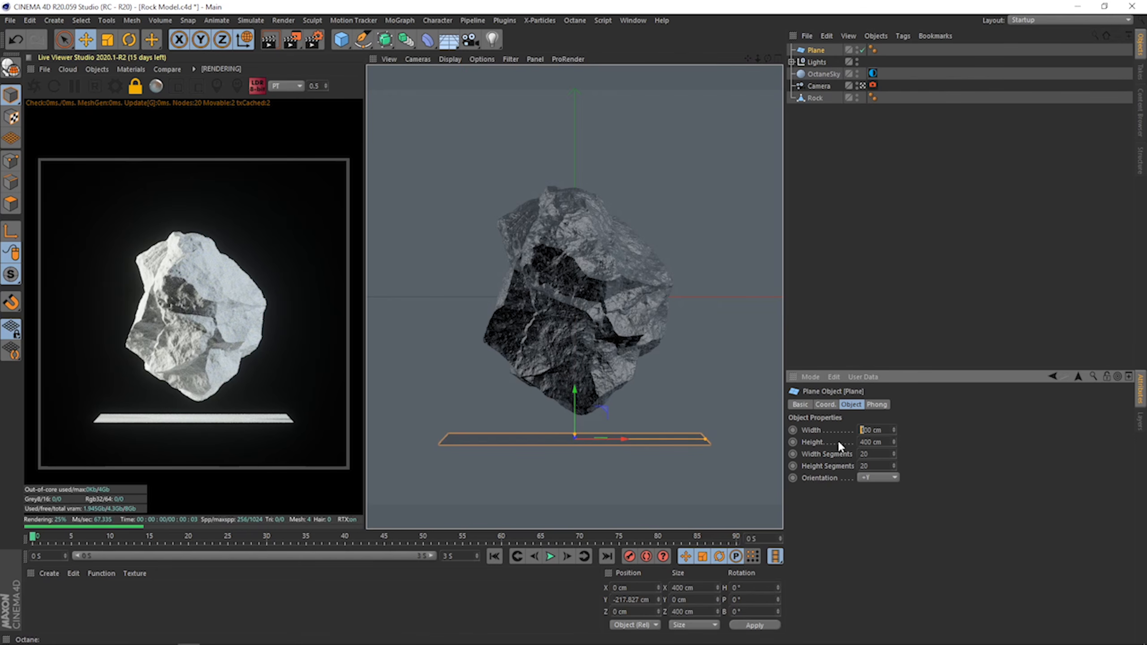
text(5000)
key(Tab)
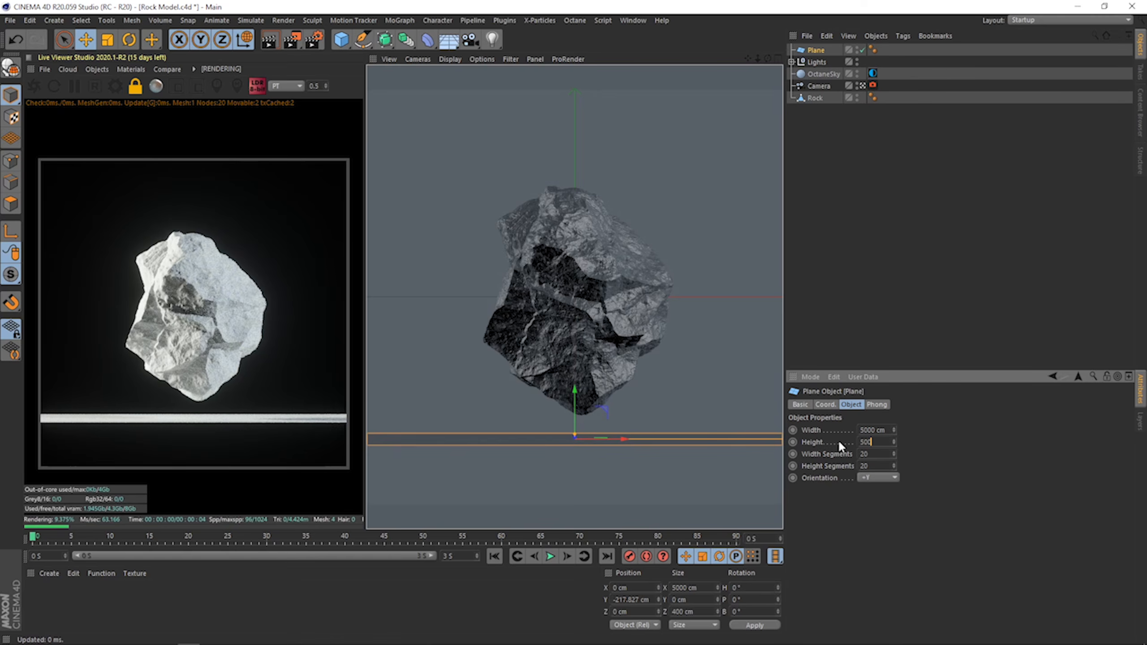
text(5000)
key(Return)
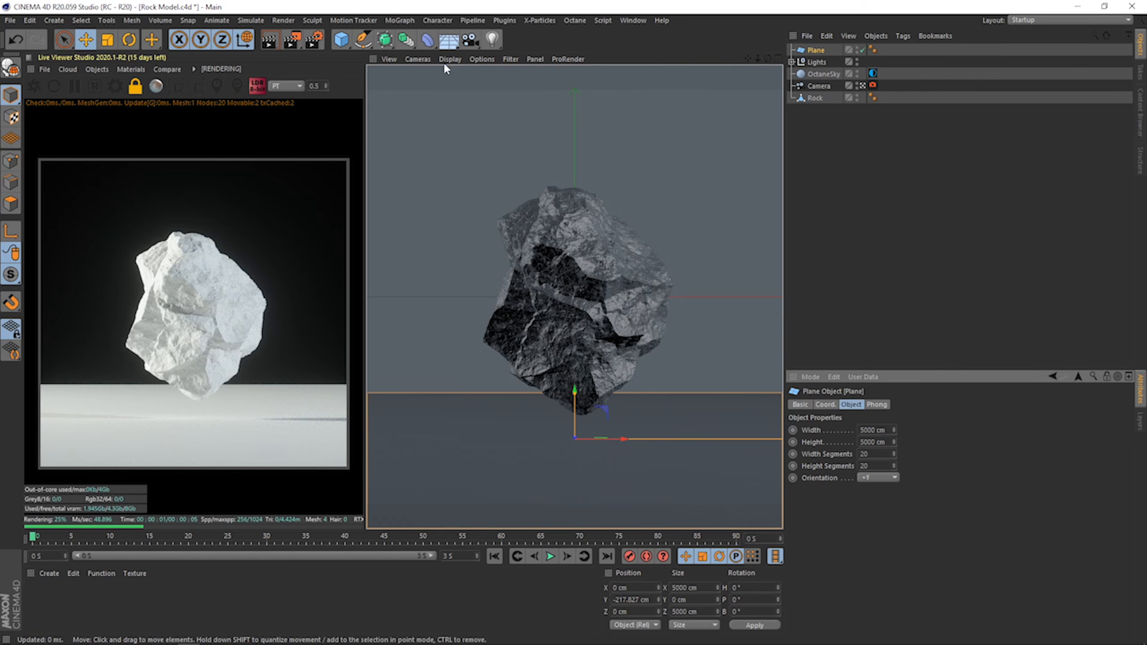
Add a Bend deformer as a child of the plane and put the plane inside a Subdivision Surface.
alt+click(427, 41)
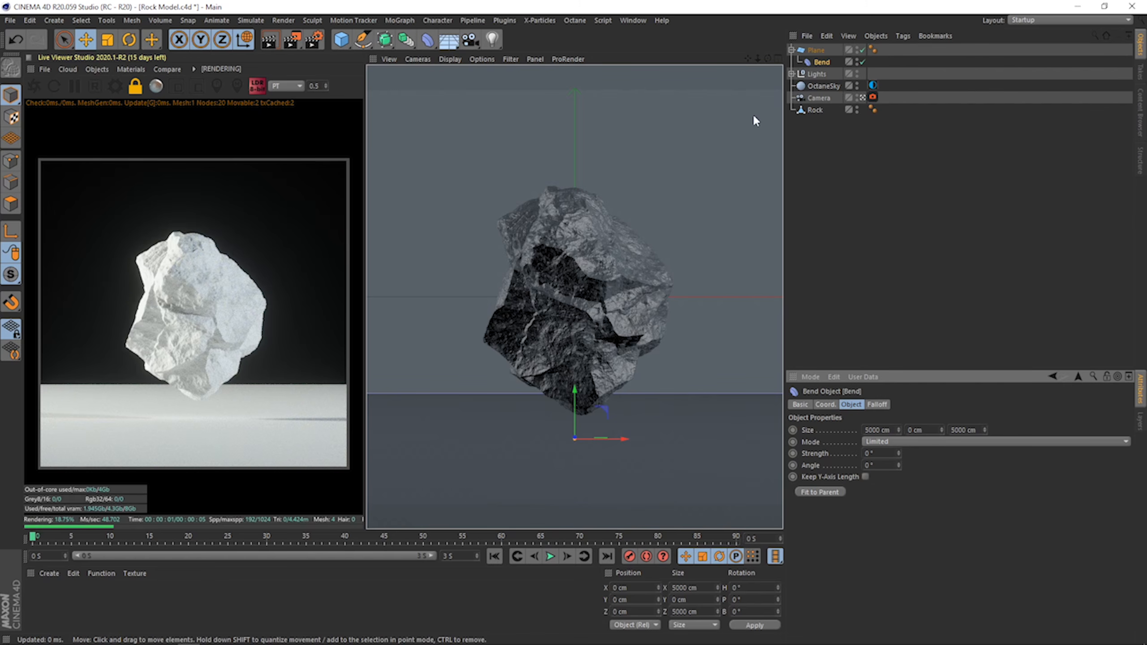
click(815, 50)
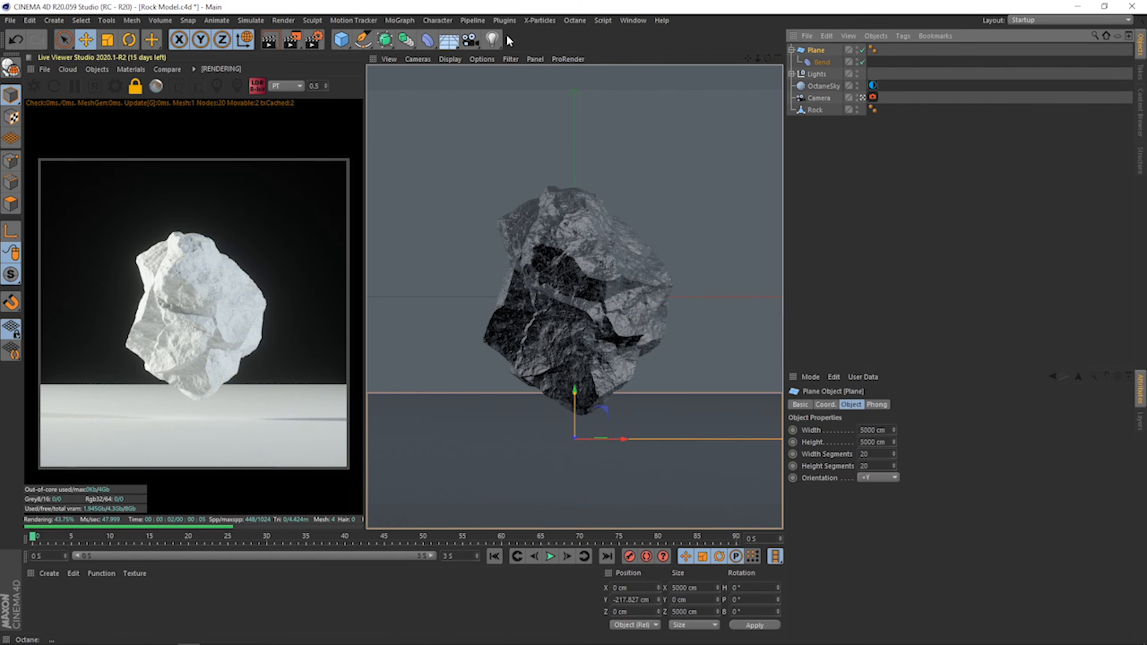
alt+click(387, 41)
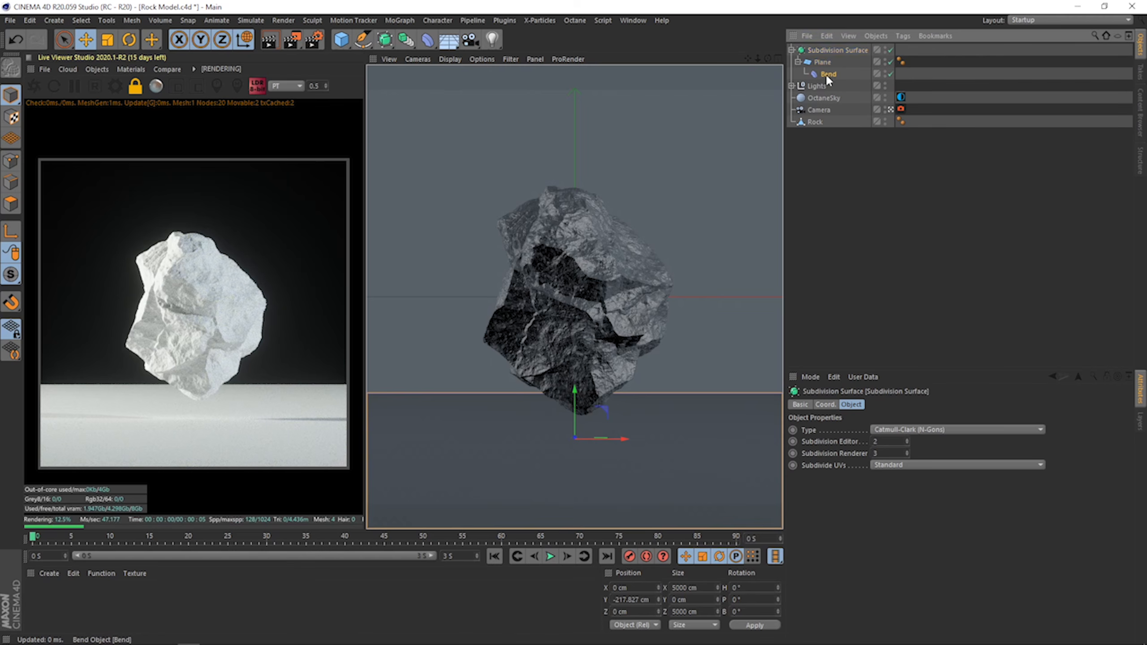
Set the Bend deformer's strength to 90°.
click(827, 73)
text(90)
key(Return)
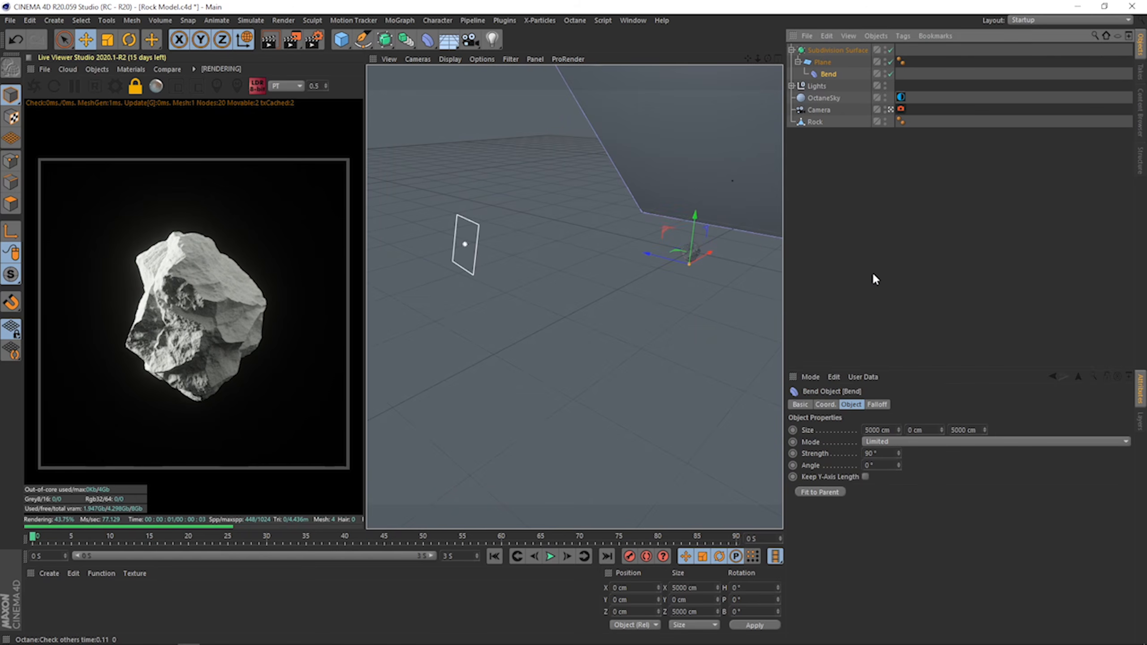
Rotate the Bend deformer to -180° heading and -90° bank so the plane curves up into a backdrop.
key(r)
alt+middle_drag(687, 260, 604, 267)
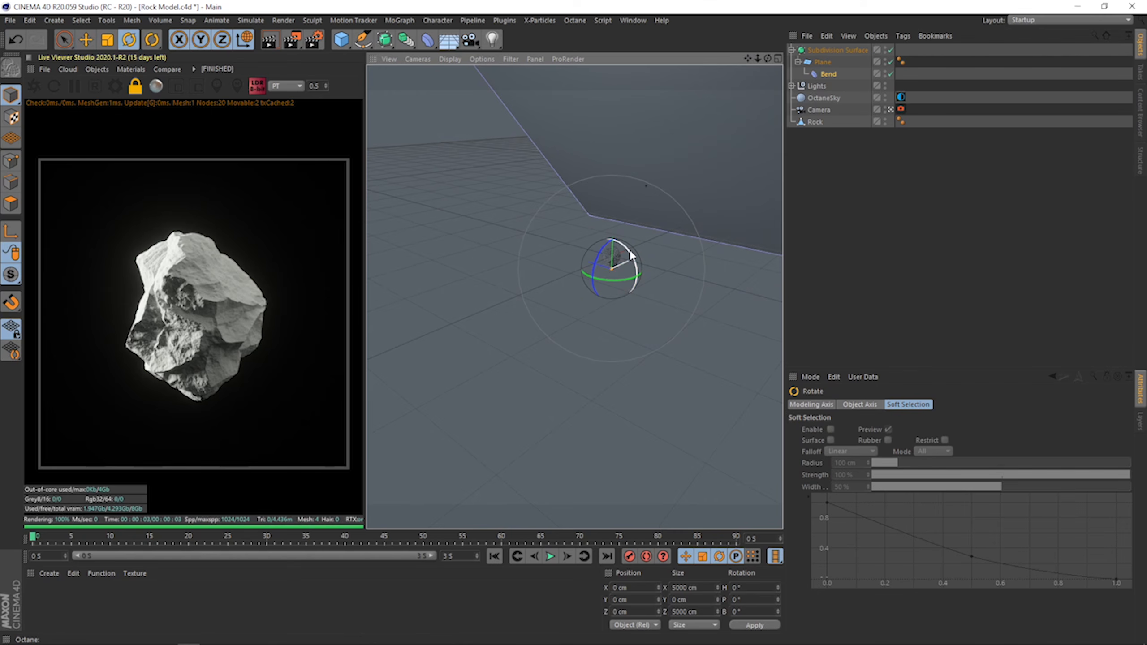
drag(630, 255, 572, 267)
key(ctrl+z)
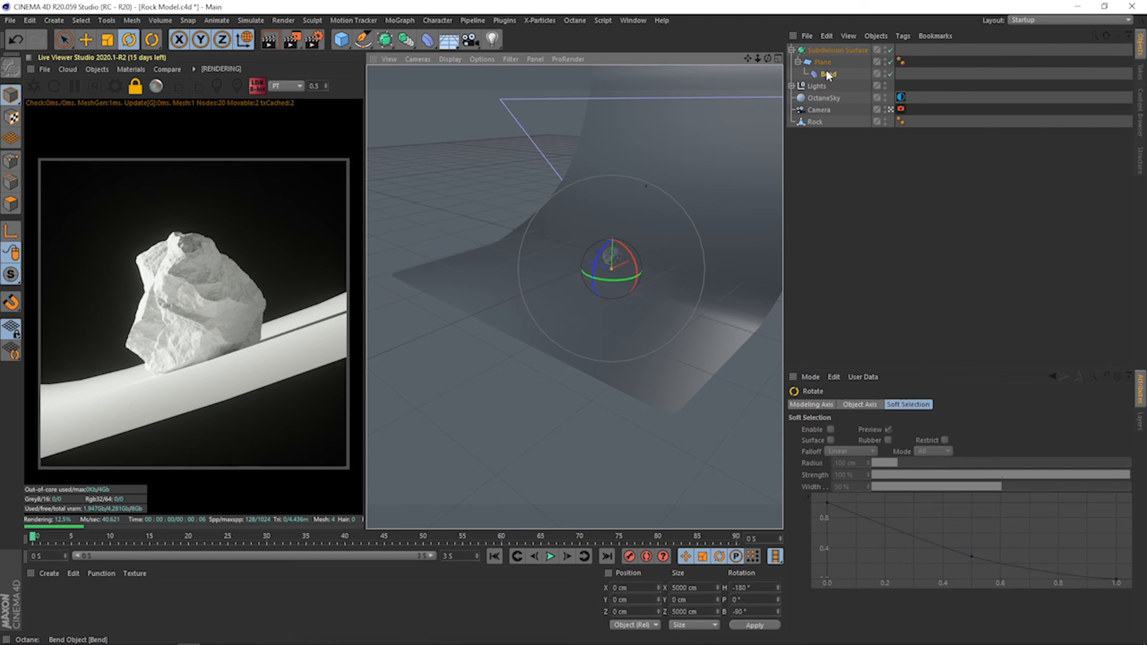
click(819, 72)
Rotate the Subdivision Surface backdrop to 90° heading and lower it to about -587 cm in Y.
click(823, 49)
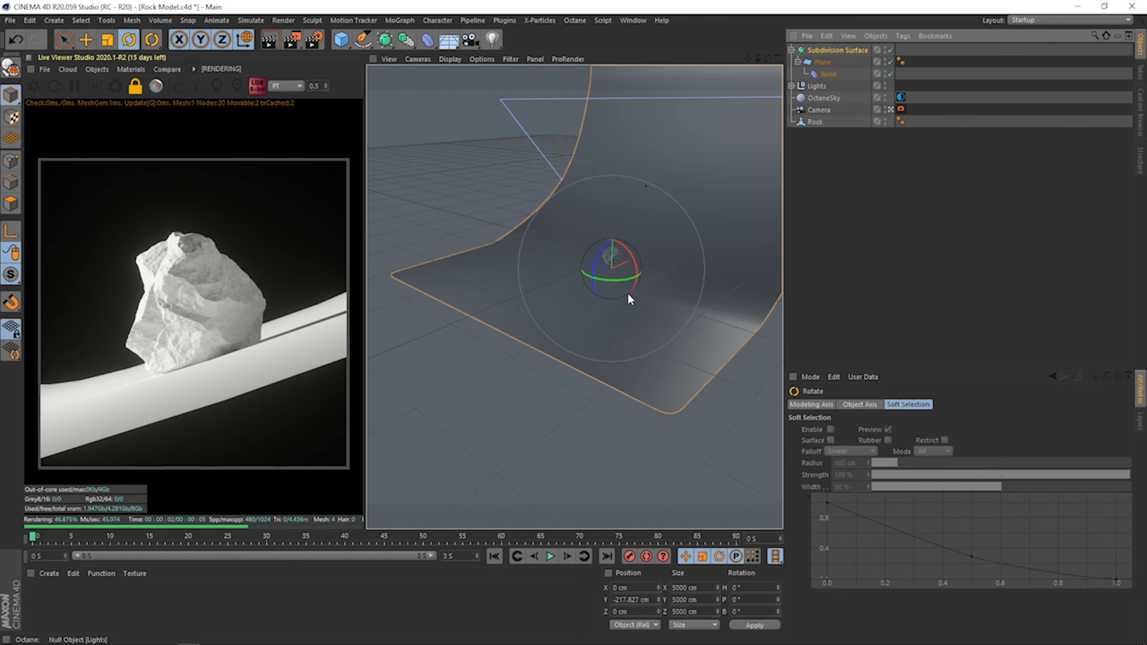
alt+drag(697, 272, 699, 267)
shift+drag(624, 284, 650, 260)
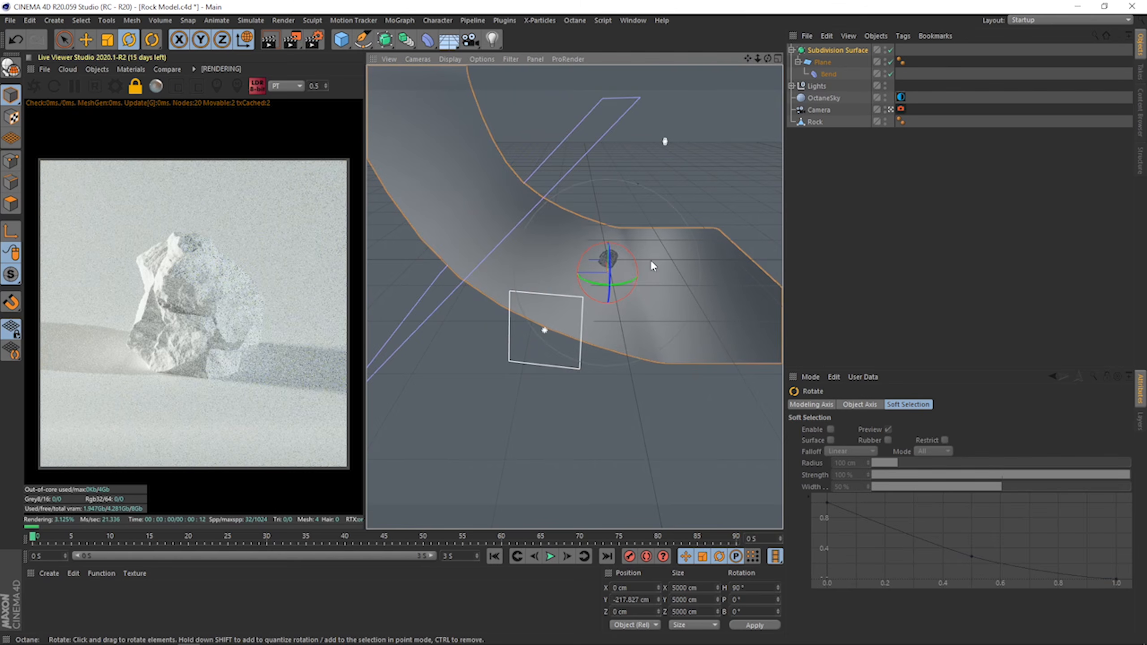
alt+drag(491, 263, 516, 244)
key(e)
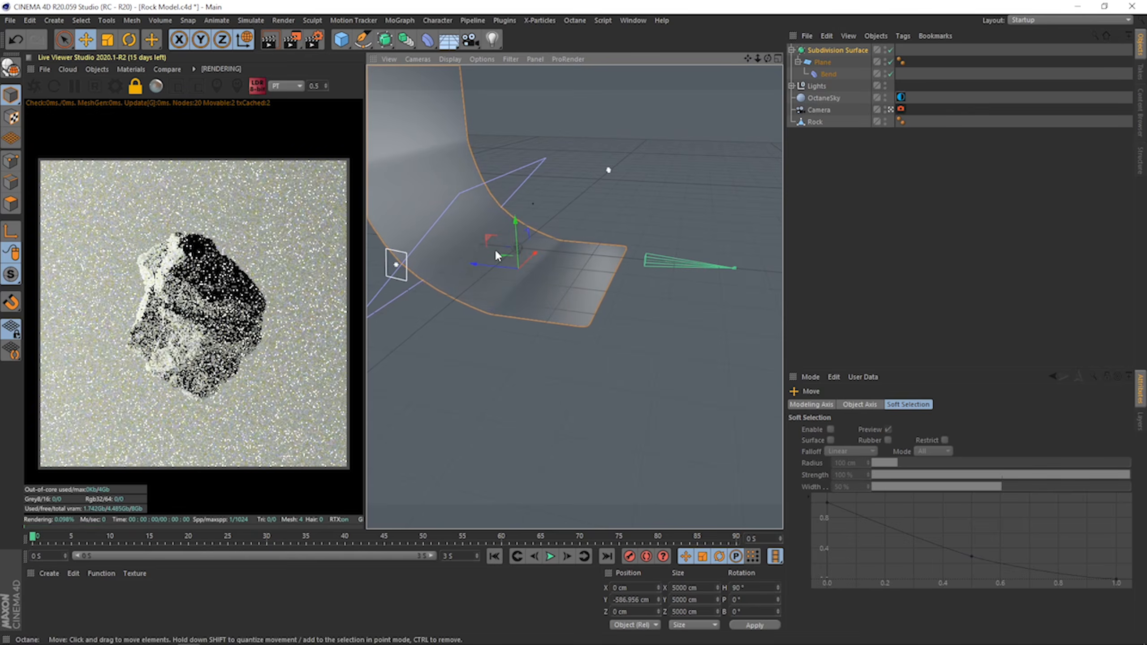
alt+middle_drag(496, 251, 550, 267)
Lower the Bend deformer to about -2338 cm in Y to tighten the backdrop's curve.
click(828, 73)
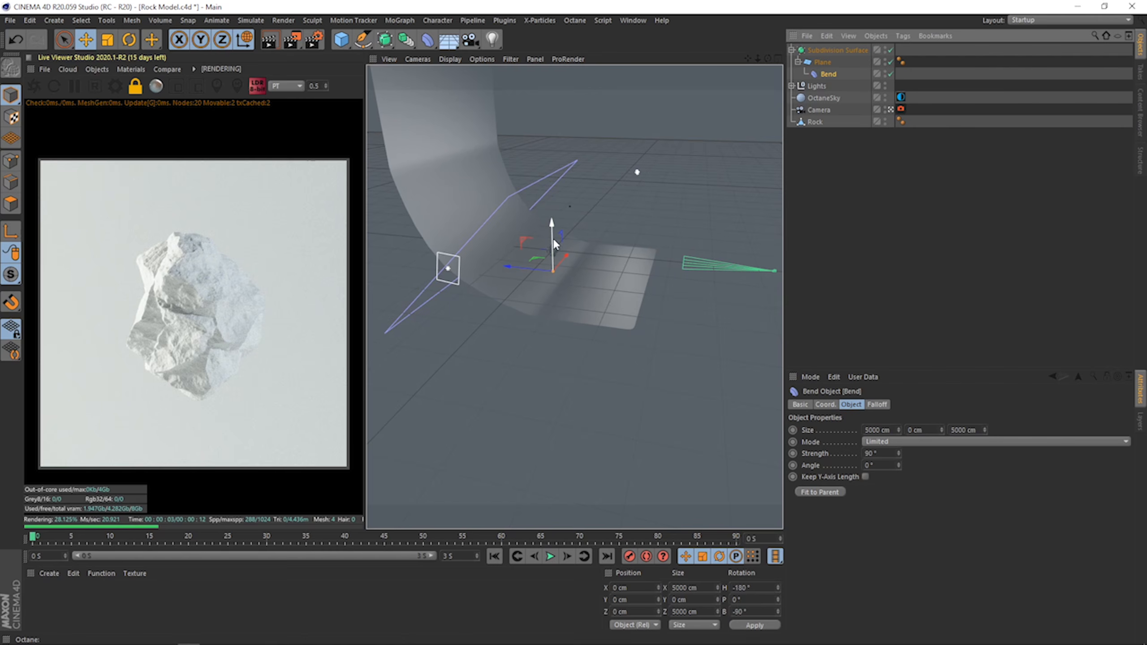
drag(552, 252, 561, 315)
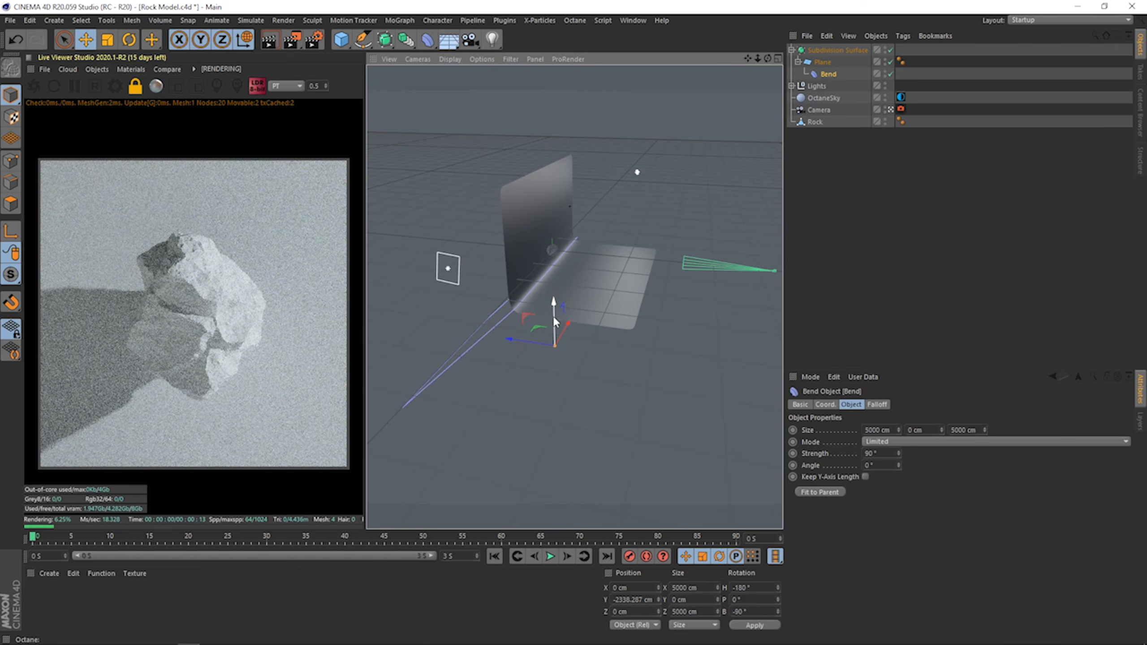
alt+drag(567, 276, 436, 271)
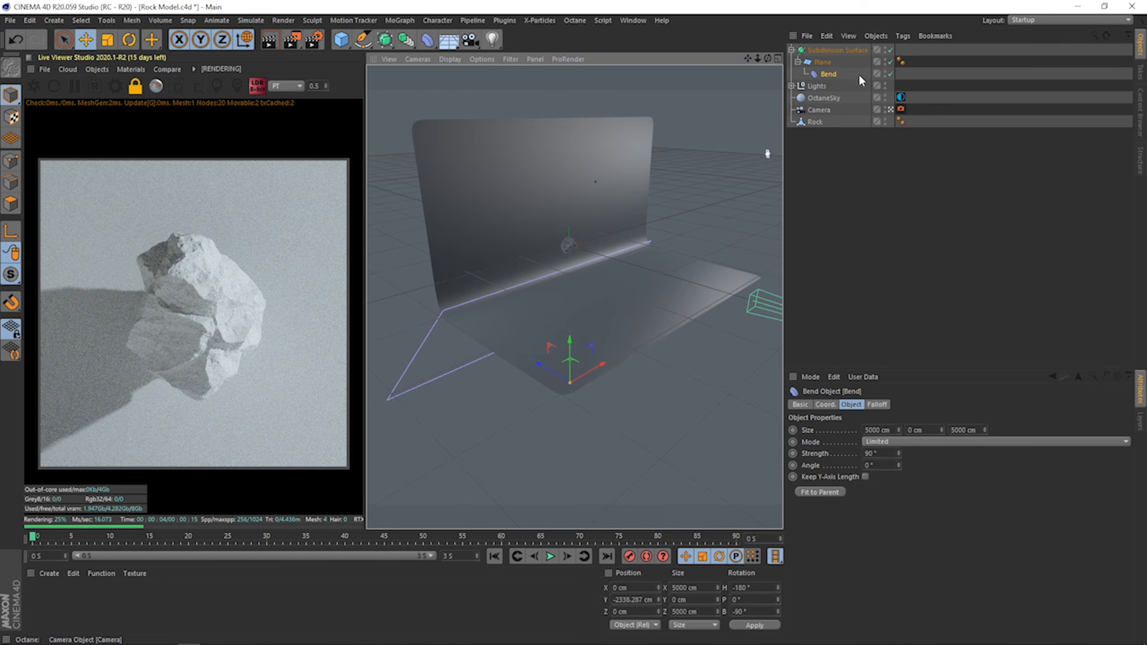
Try to shift the Subdivision Surface backdrop to about 184 cm along Z.
click(834, 52)
key(e)
drag(549, 268, 542, 264)
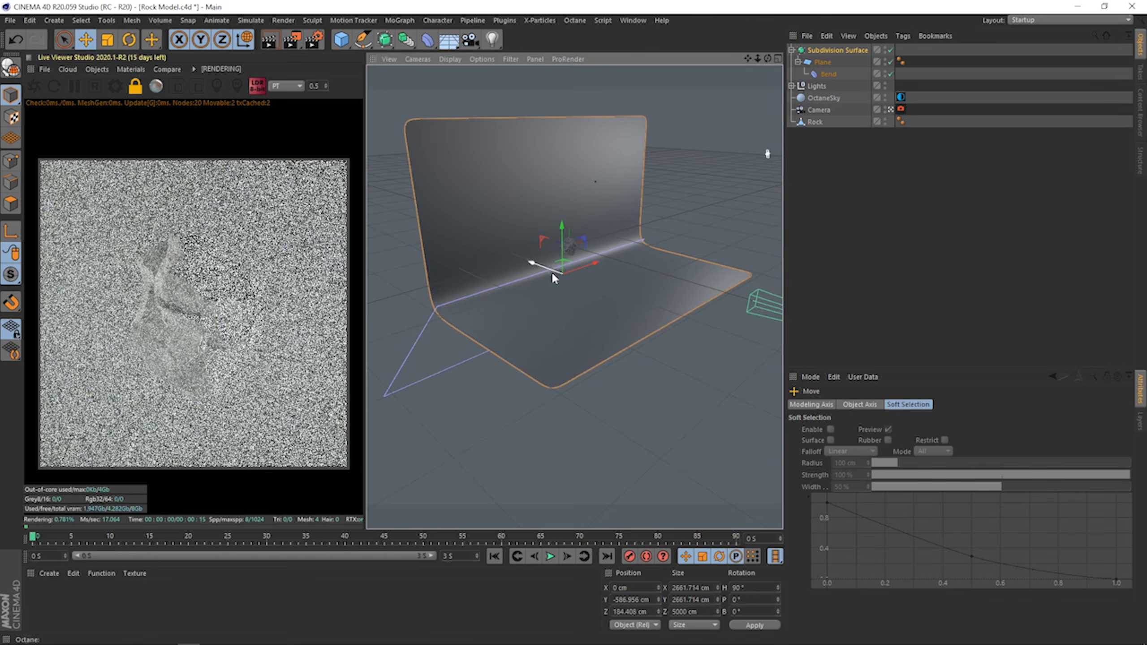
key(ctrl+z)
Set the minimum value of the Key light's Falloffmap to about 0.082 and return to the scene camera view.
scroll(541, 267, up, 5)
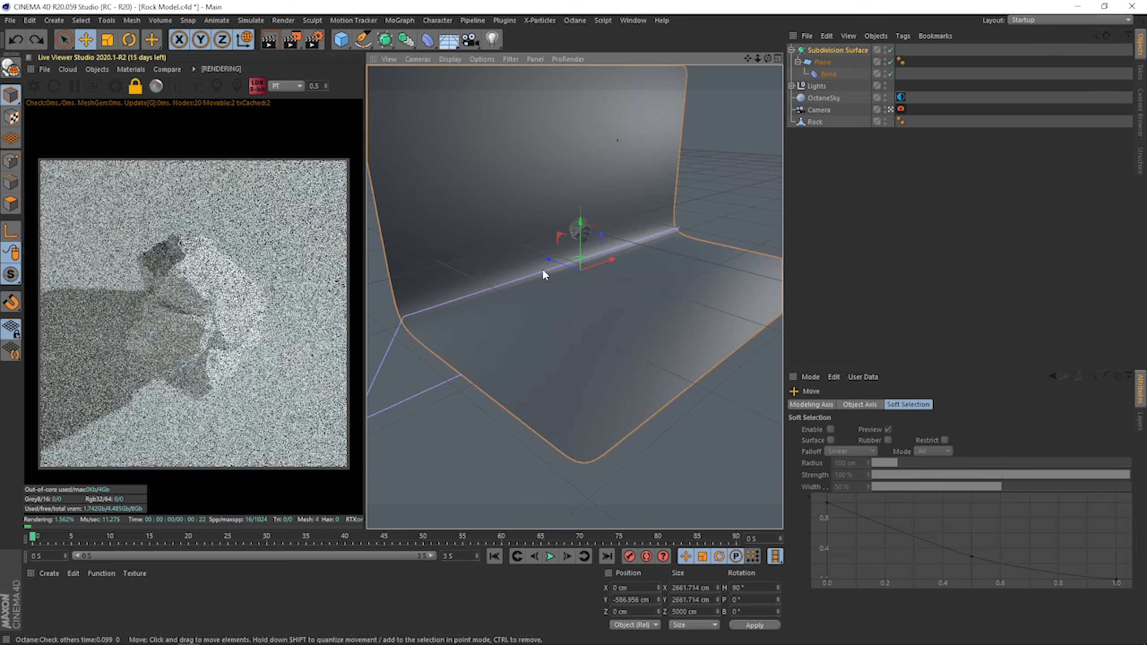
alt+middle_drag(600, 244, 548, 300)
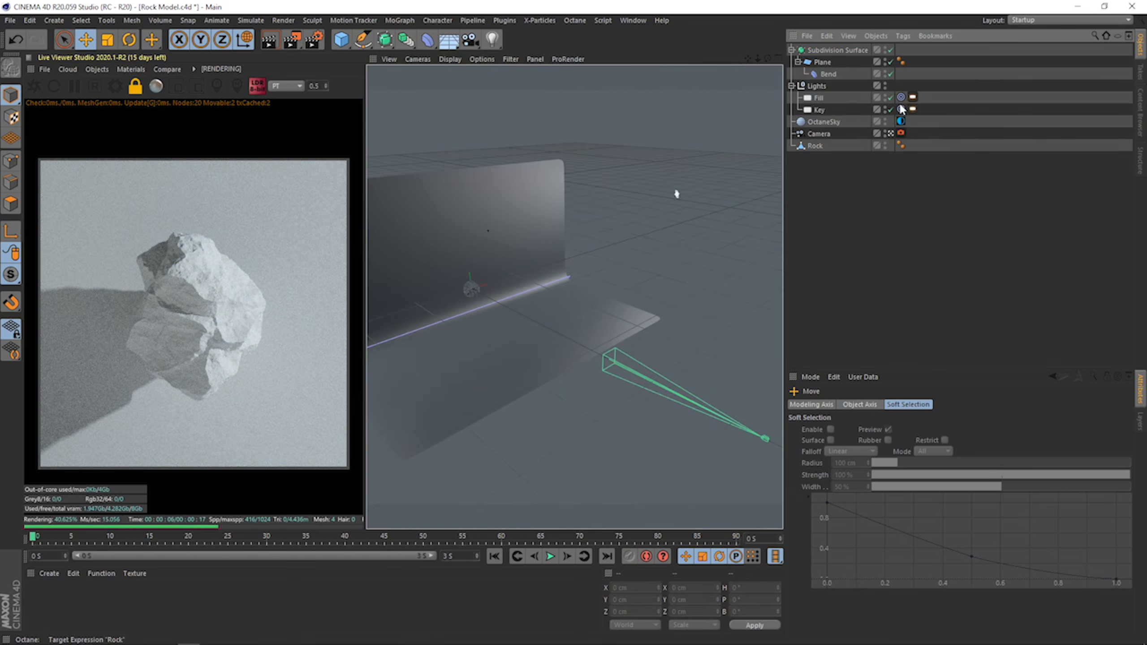
click(914, 110)
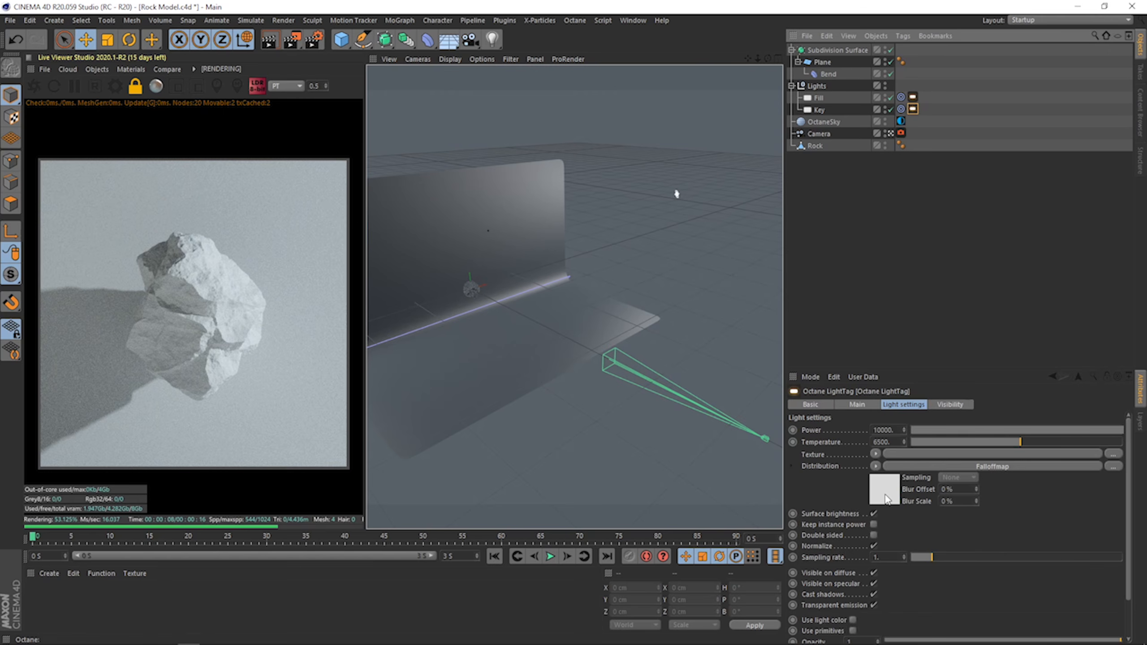
click(992, 466)
drag(973, 442, 921, 443)
scroll(472, 303, down, 2)
alt+middle_drag(472, 303, 542, 278)
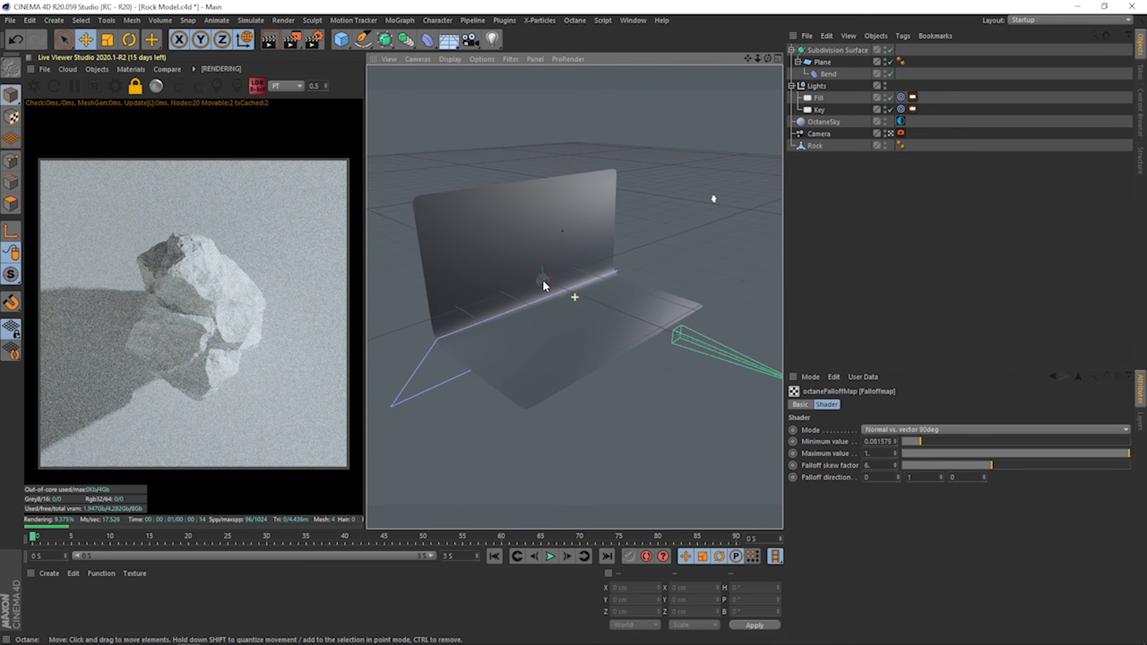
key(F1)
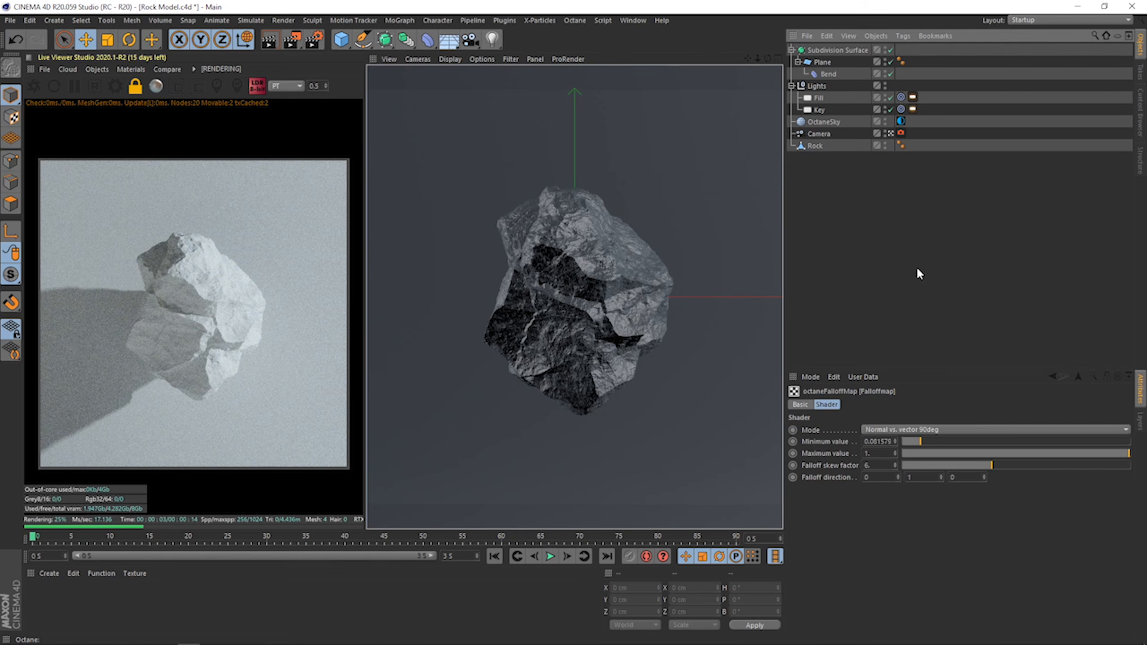
In the scene camera's Octane tag, set the imager gamma to about 1.05 and the bloom power to about 20.4.
click(901, 132)
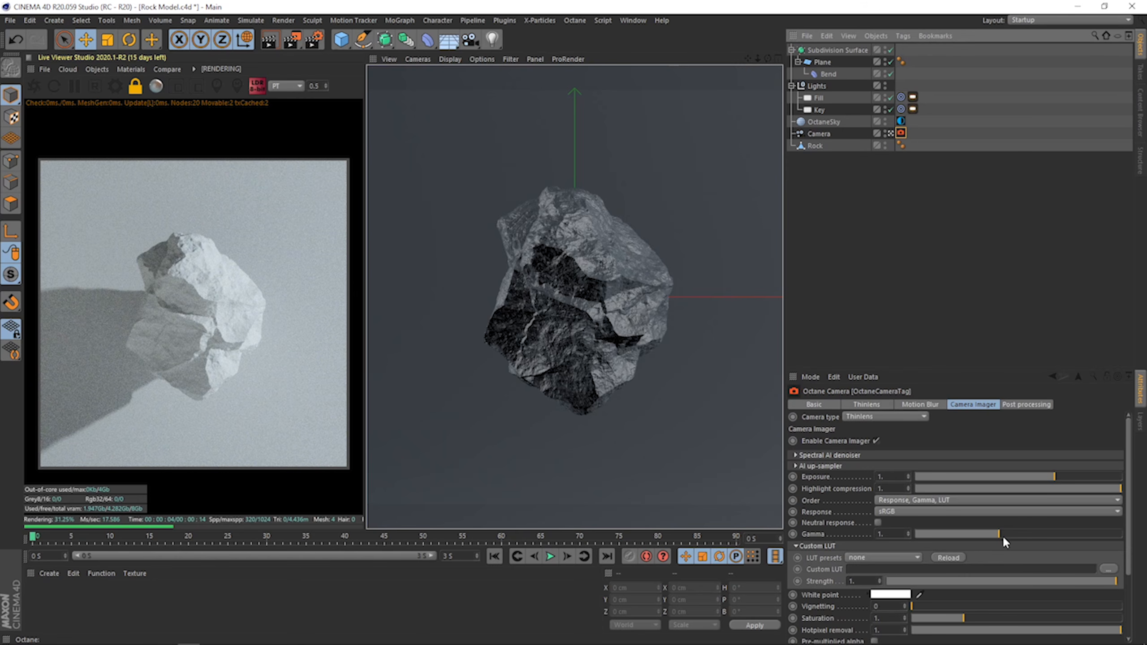
drag(1002, 535, 1000, 537)
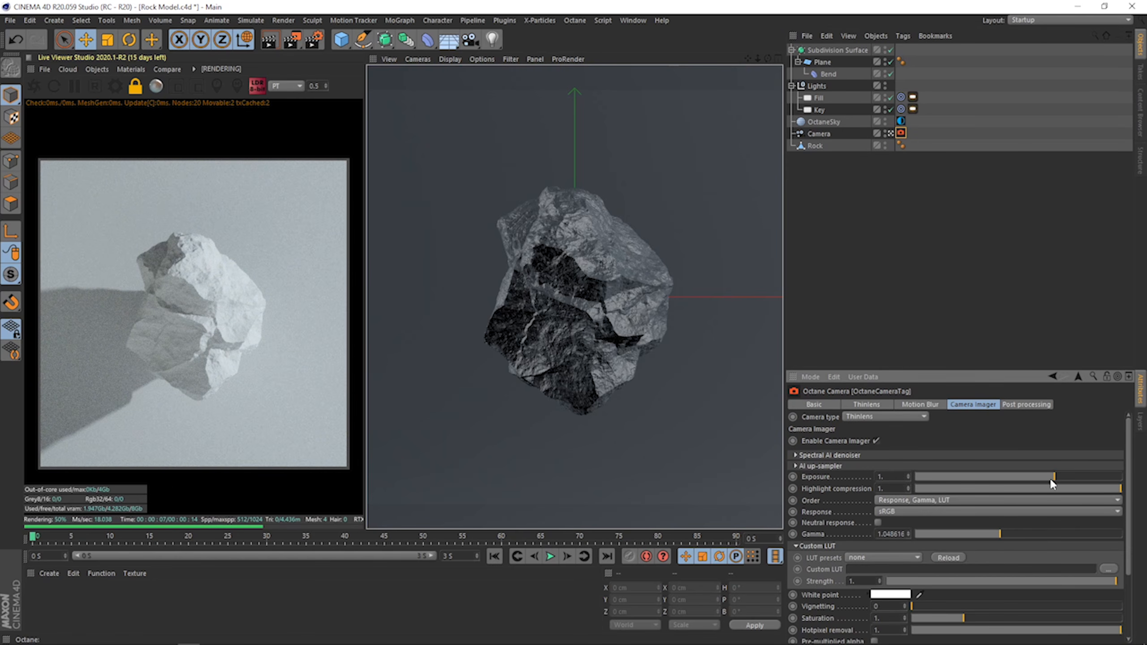
click(1024, 405)
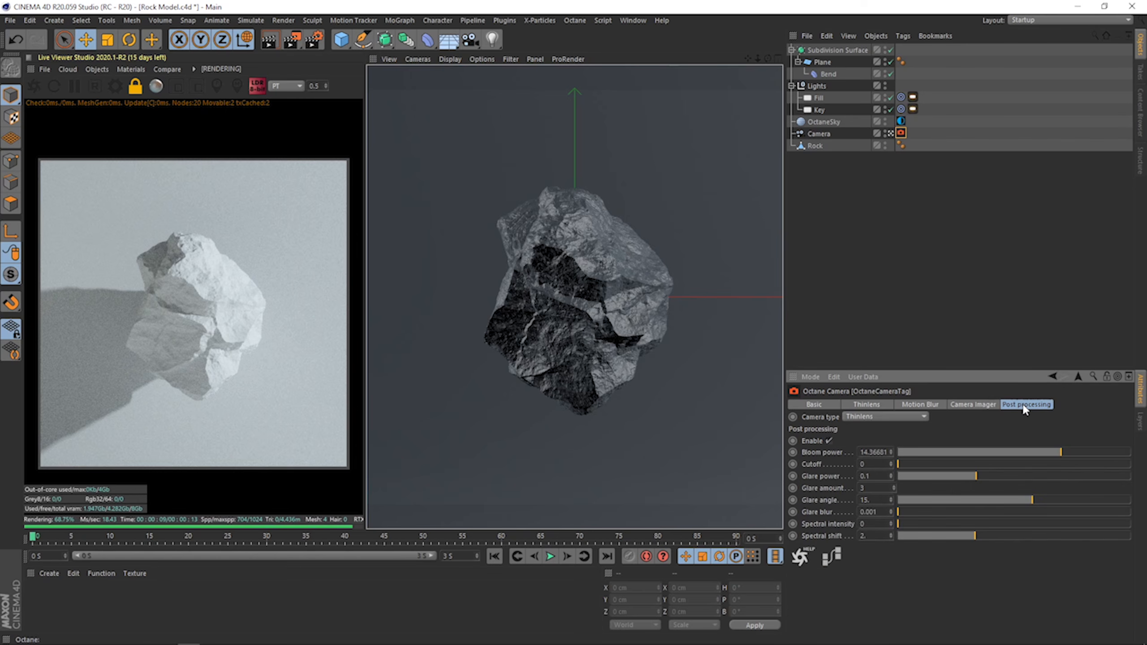
mouse_move(1073, 454)
mouse_down()
mouse_move(1058, 452)
mouse_move(1069, 461)
mouse_up()
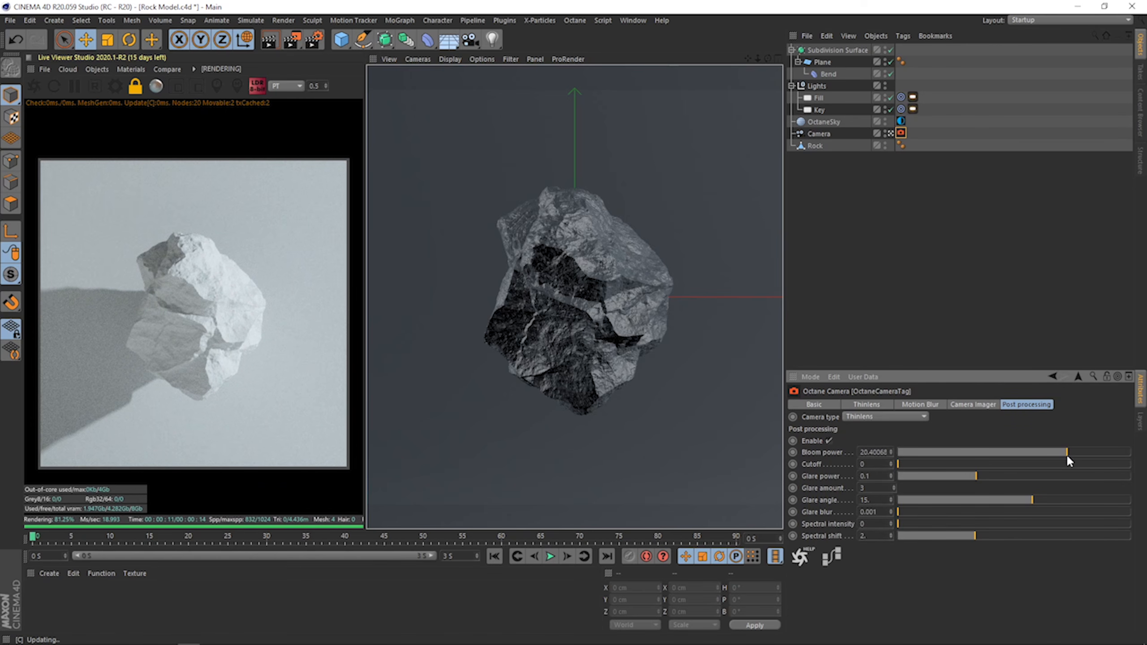
click(969, 244)
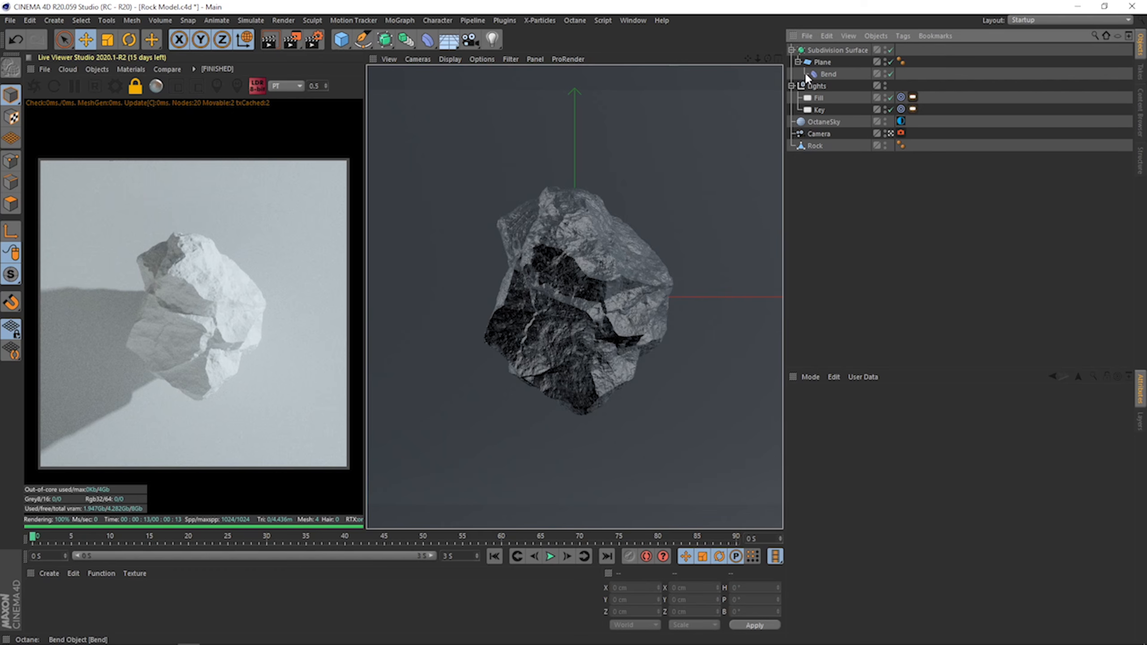
Collapse the Lights group and the Subdivision Surface hierarchy and rename the Subdivision Surface to BG.
click(791, 86)
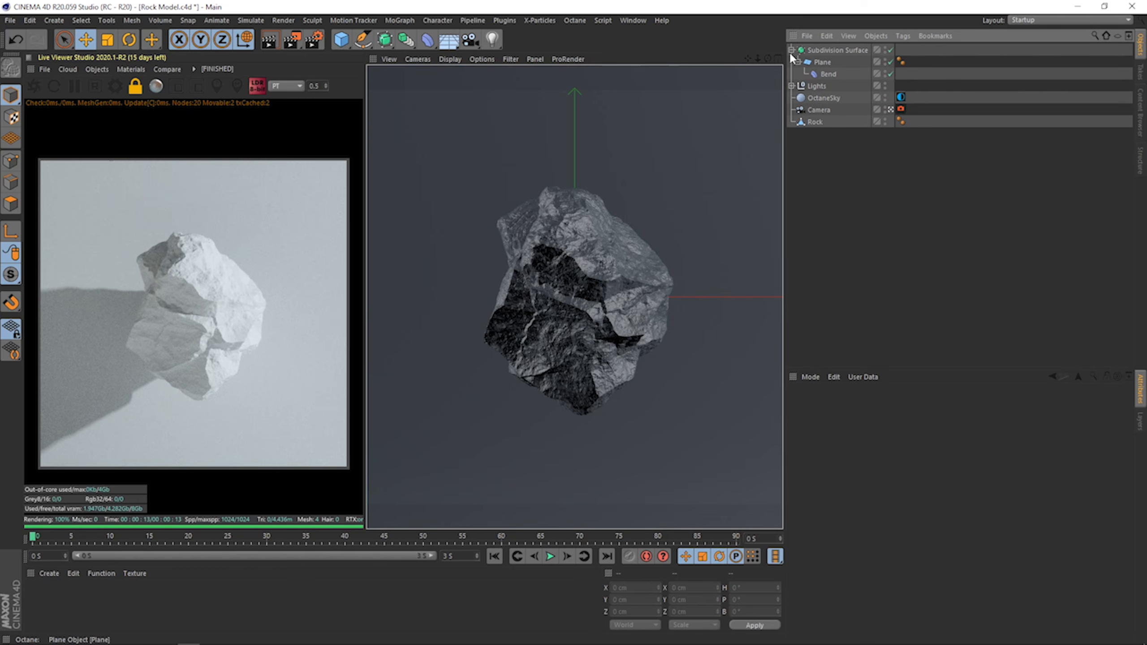
click(791, 50)
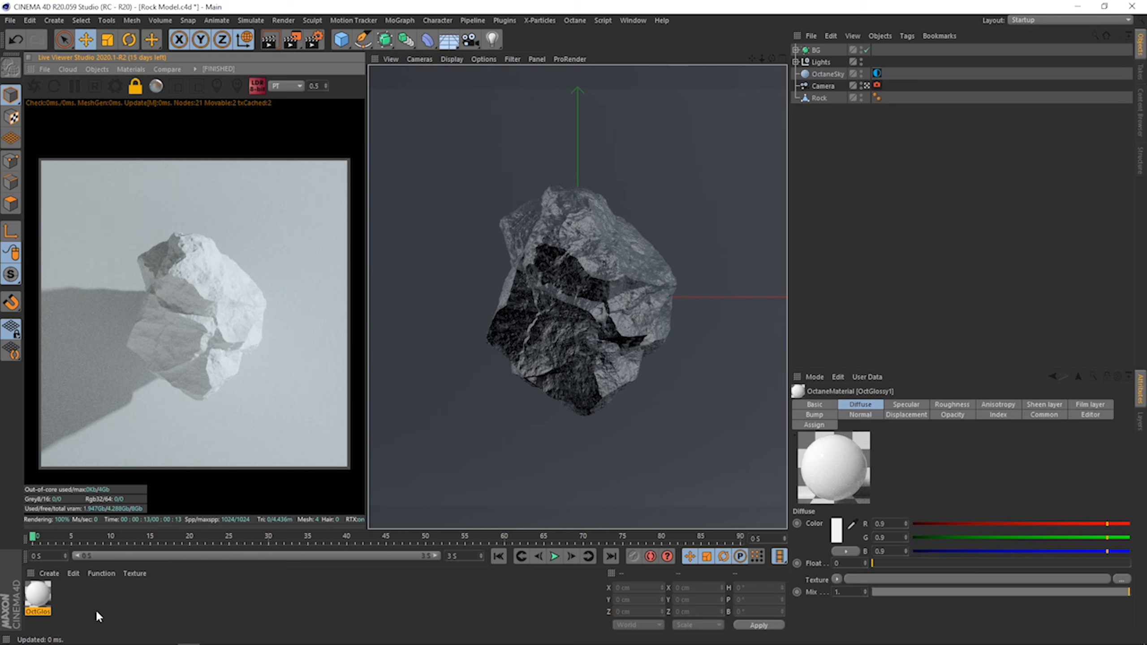
Create an Octane glossy material and assign it to the Rock object.
click(97, 614)
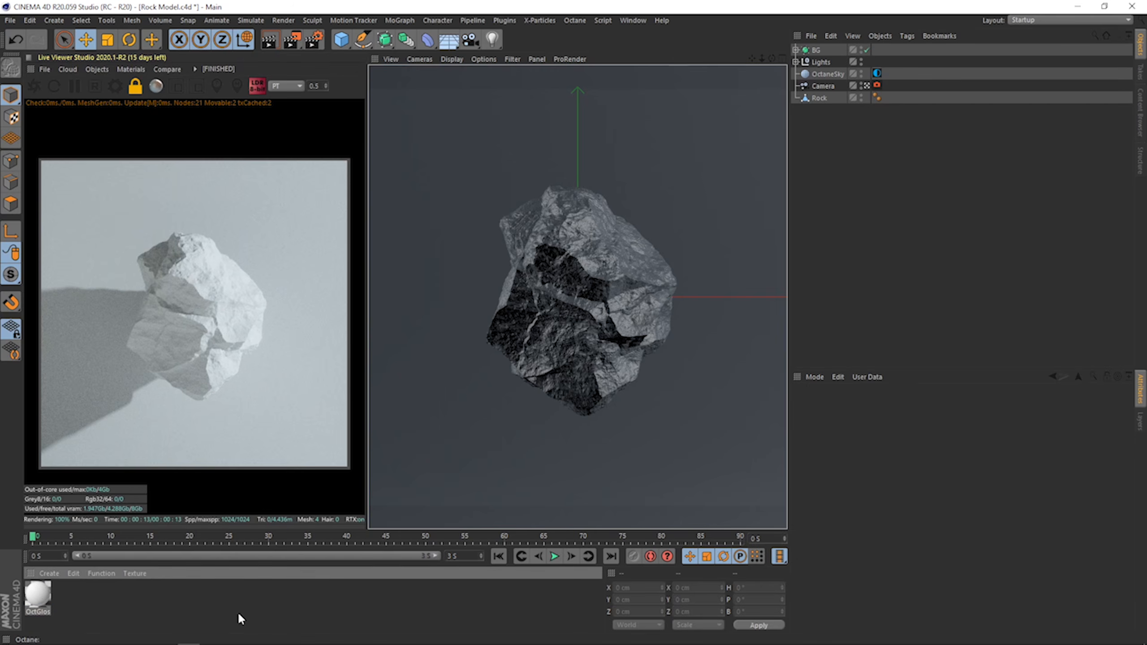
click(43, 601)
drag(43, 603, 872, 63)
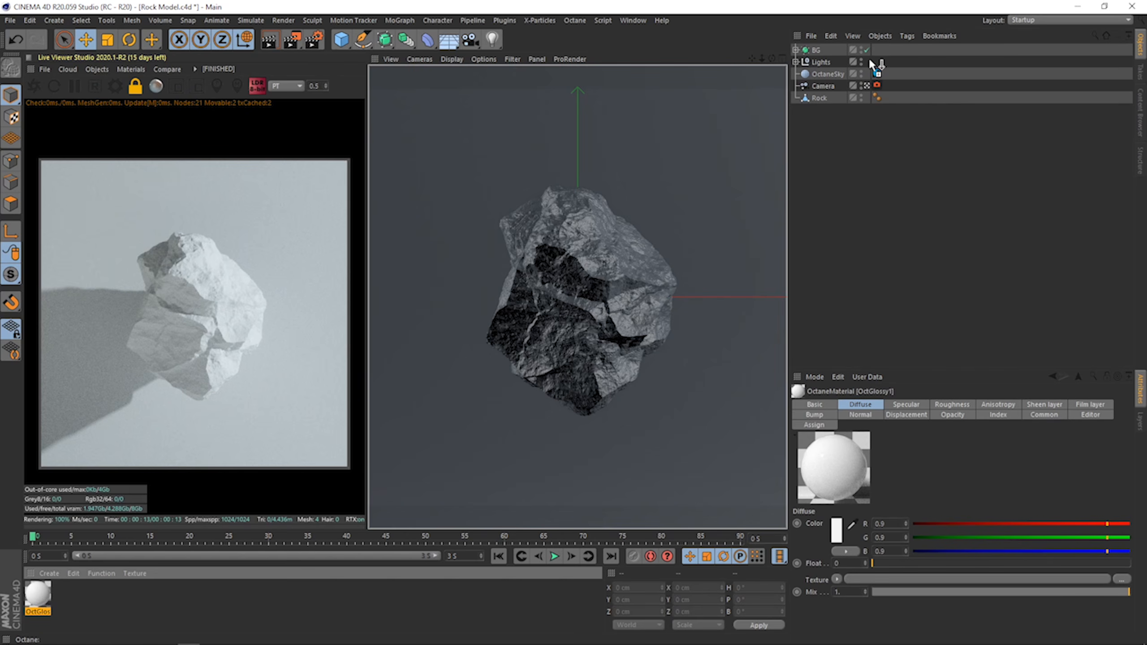
drag(822, 96, 821, 95)
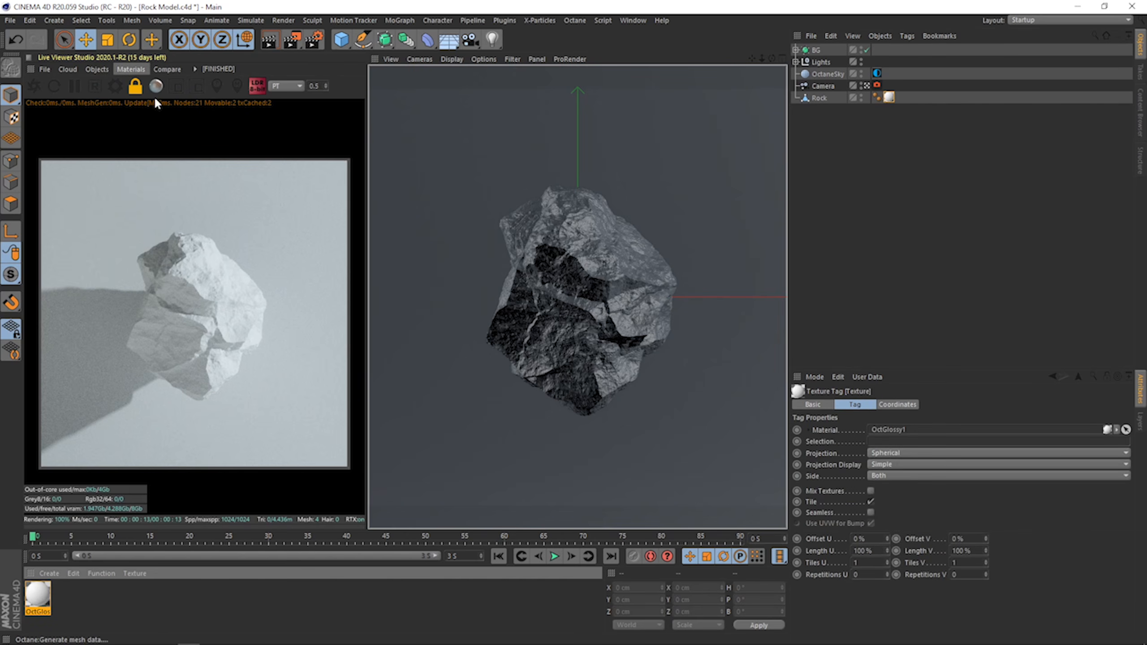
Open the Octane Node Editor for the OctGlossy1 material, add a Noise node and connect it to Bump.
click(131, 69)
click(140, 96)
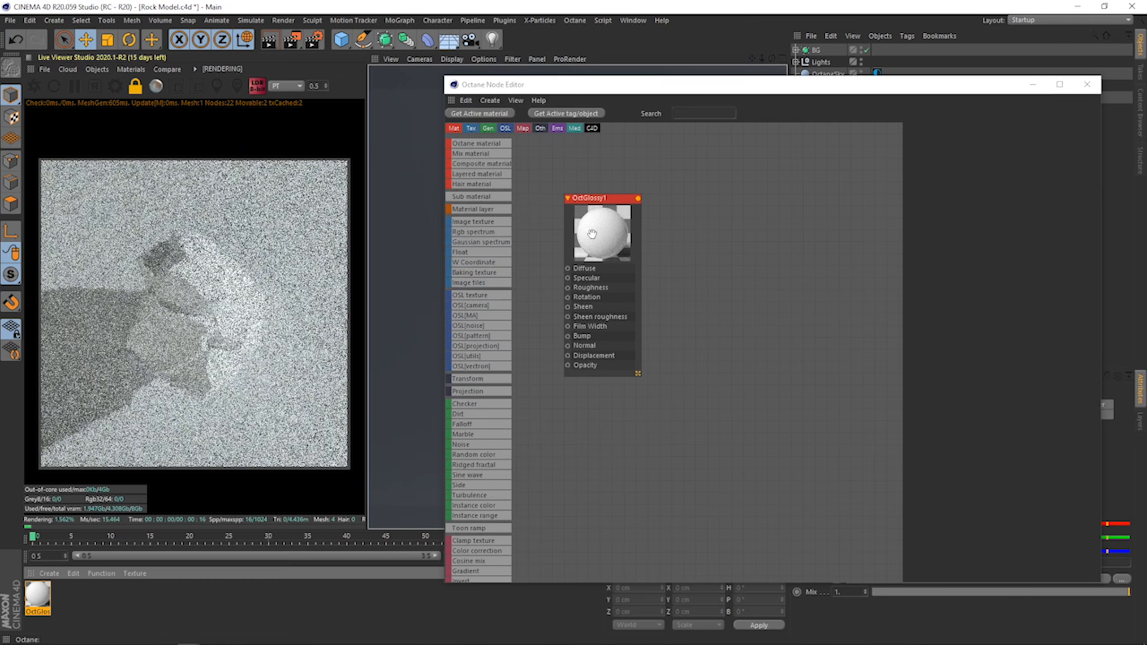
drag(605, 262, 605, 262)
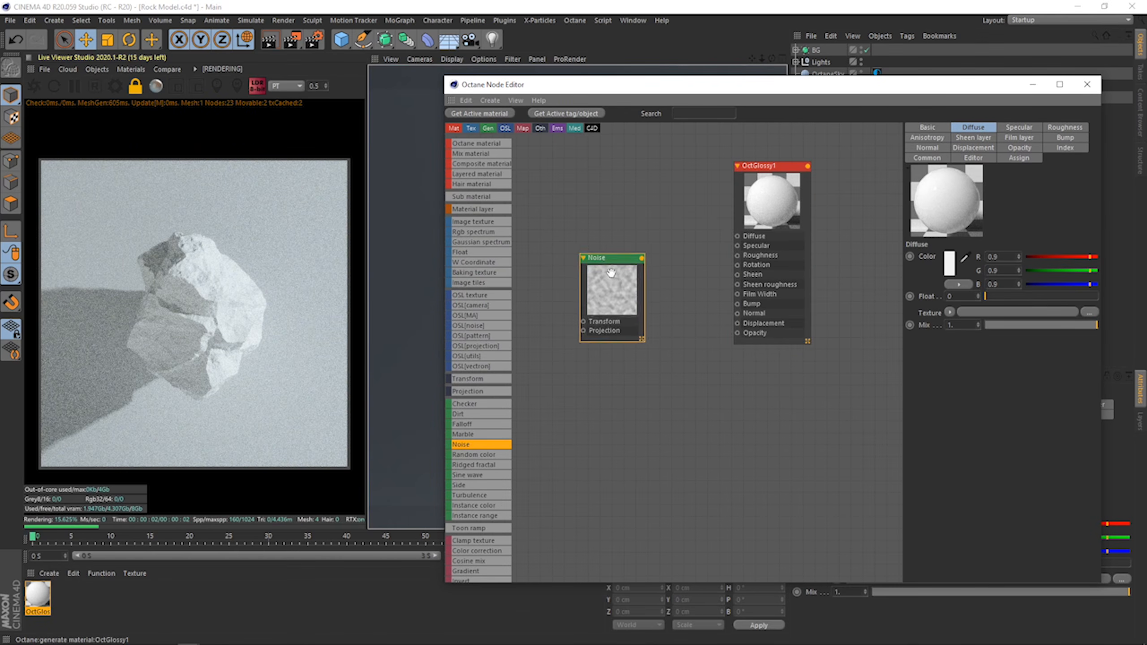
drag(745, 296, 741, 303)
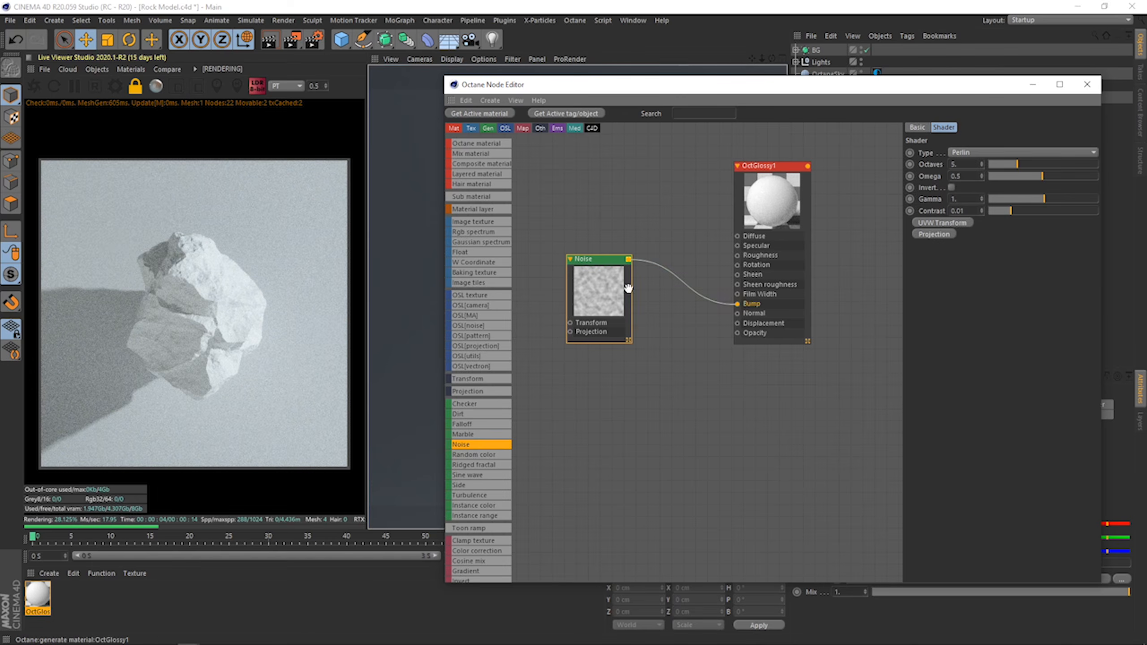
drag(614, 288, 657, 269)
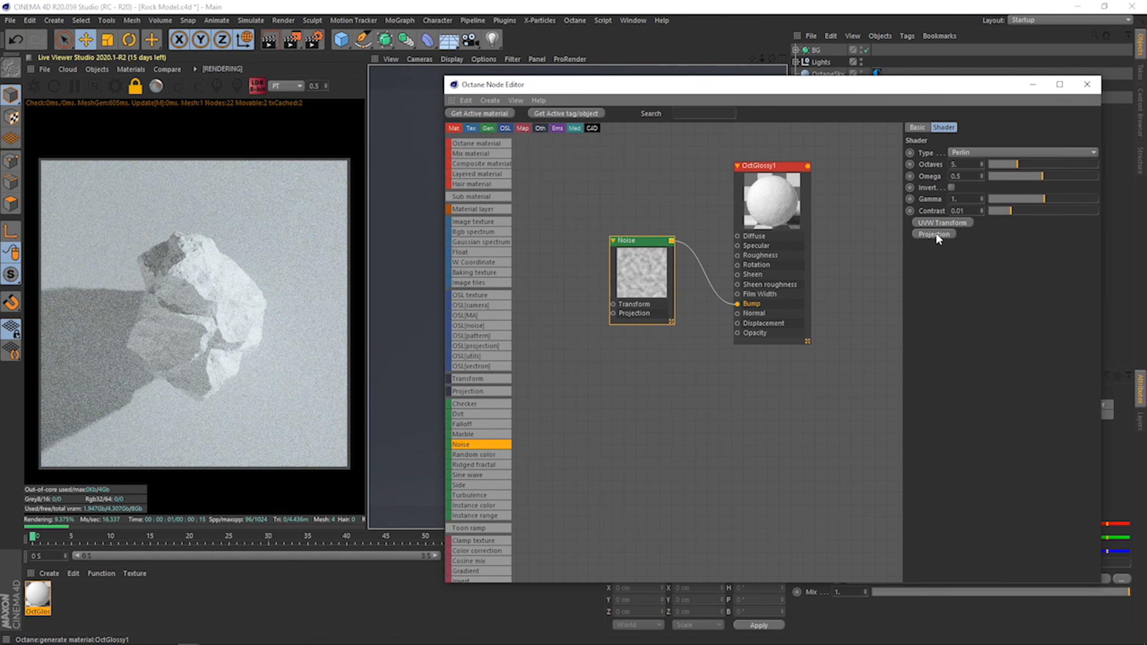
Add UVW Transform and Texture Projection nodes to the Noise and space them out beside it.
click(939, 223)
click(940, 235)
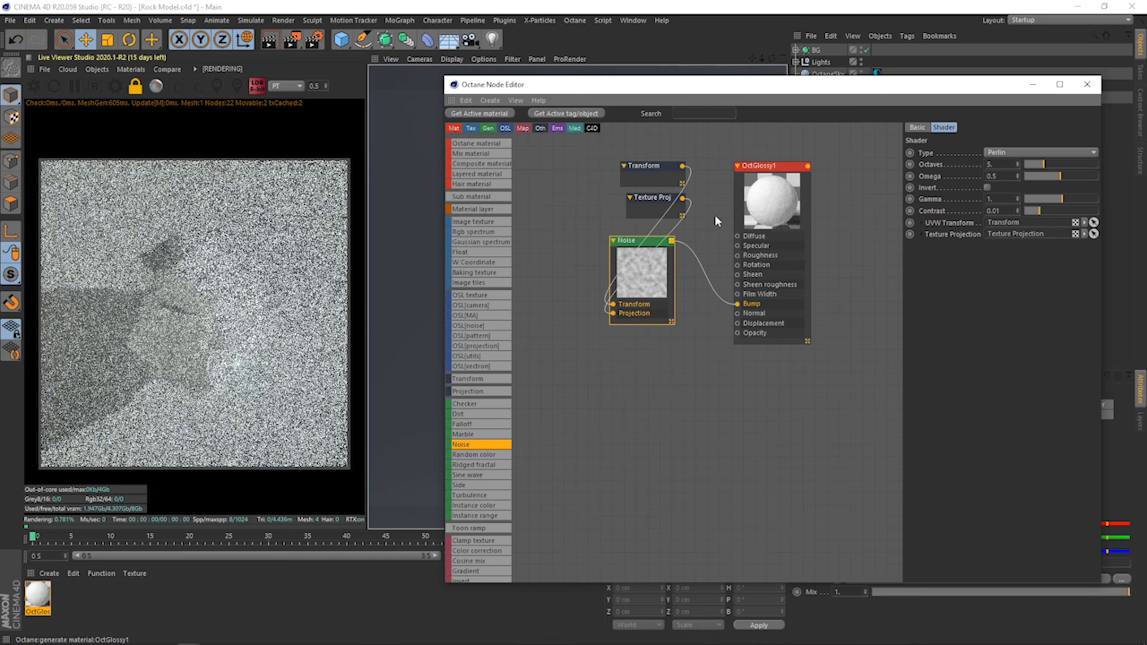
middle_drag(714, 213, 765, 211)
drag(713, 197, 586, 265)
drag(526, 205, 522, 207)
drag(565, 273, 561, 336)
right_click(716, 264)
click(737, 284)
right_click(723, 271)
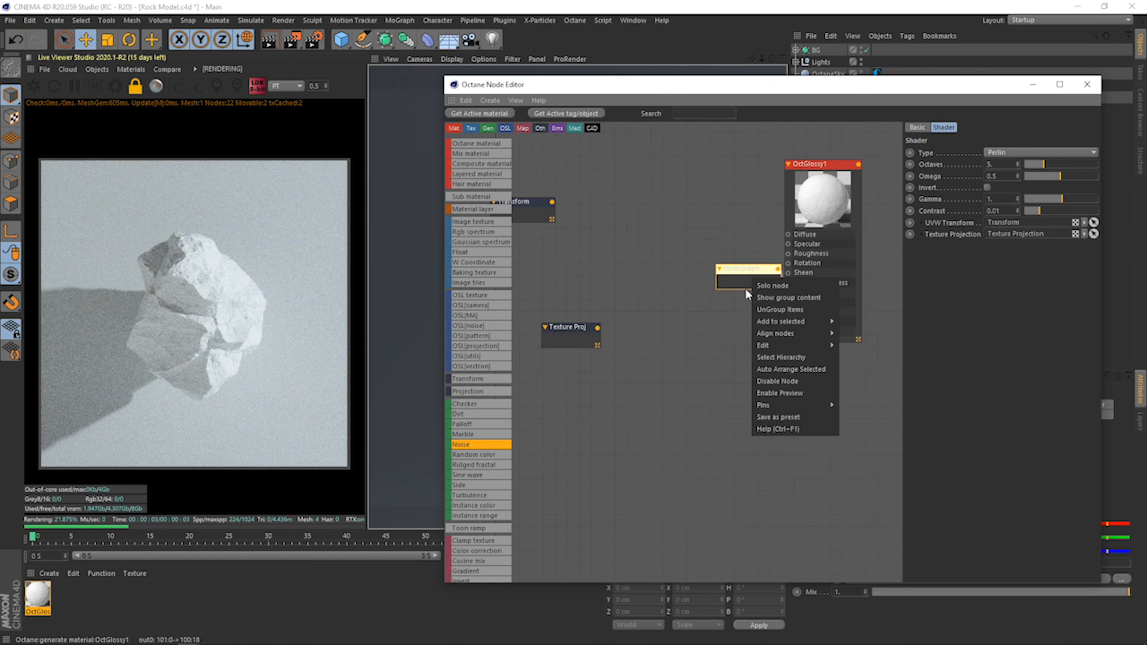
click(777, 310)
Solo the Noise node and switch its Texture Projection node to a projection type other than mesh UVs.
drag(532, 214, 580, 289)
click(598, 333)
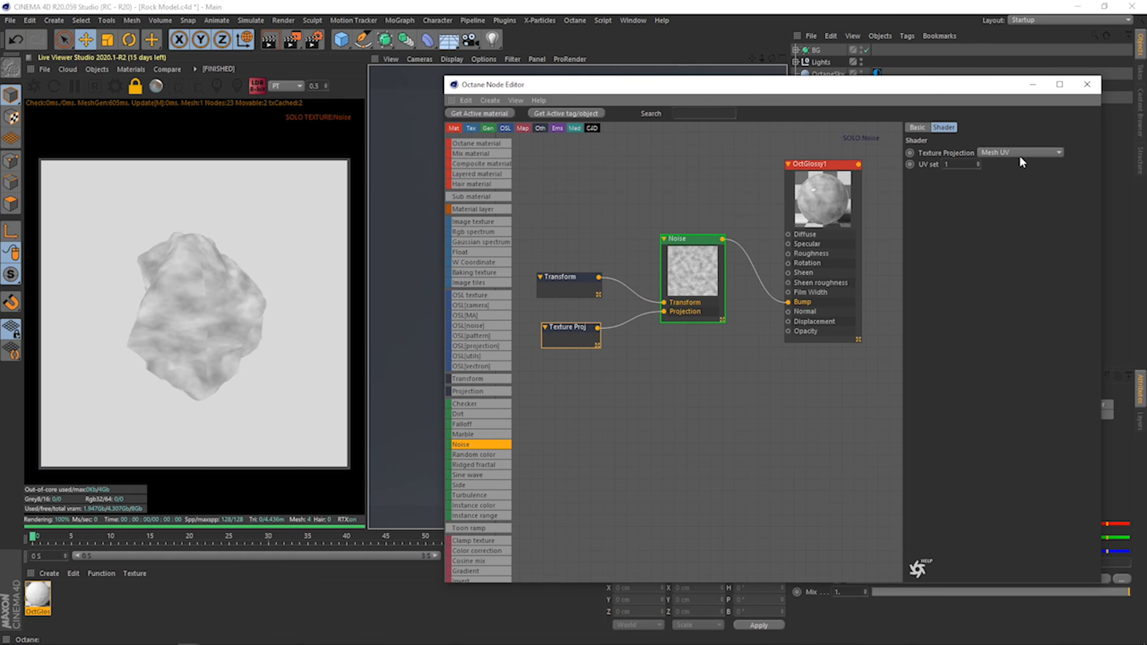
click(1019, 154)
click(993, 164)
Scale the Noise pattern down to about 0.233 on all axes in its Transform node.
click(568, 282)
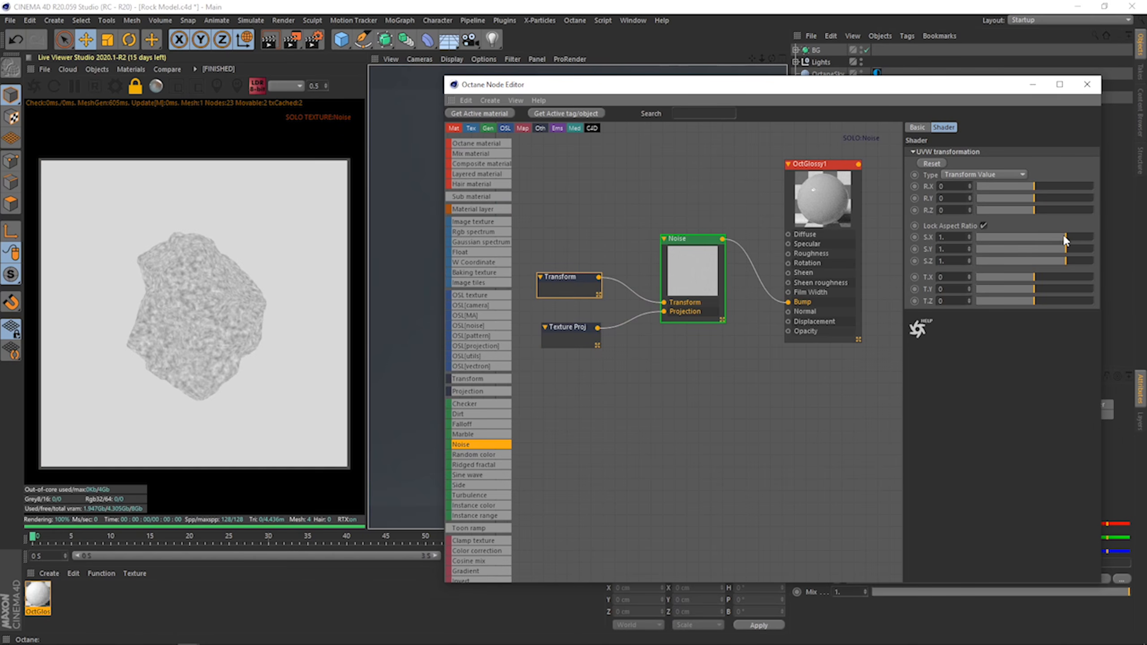
drag(1065, 237, 1051, 240)
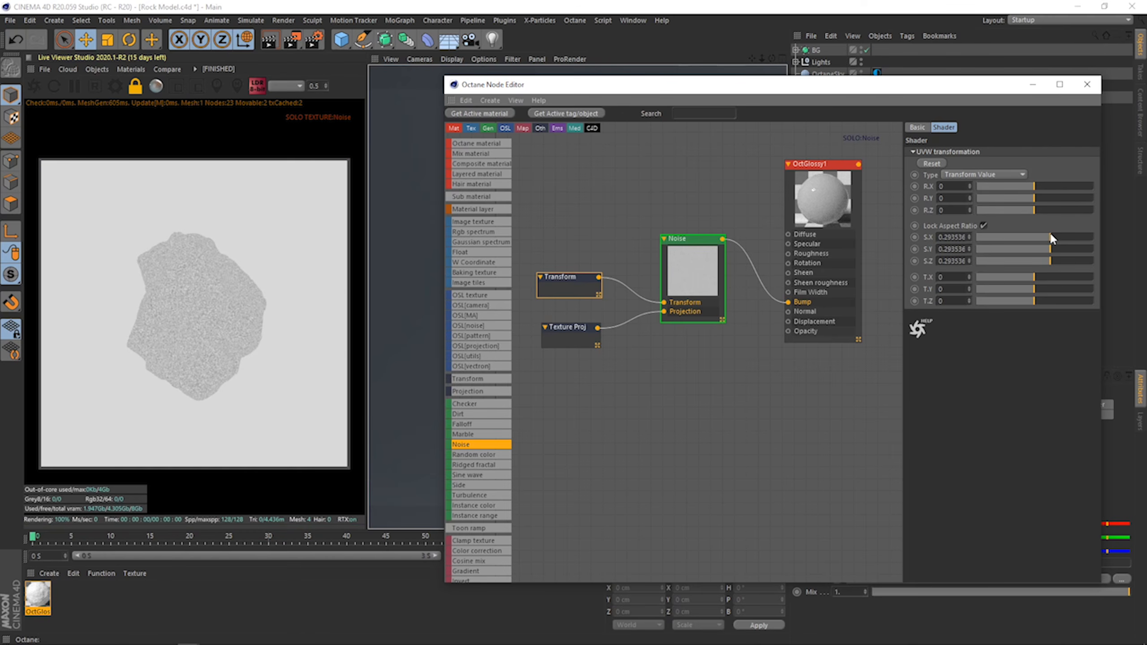
drag(1051, 238, 1046, 237)
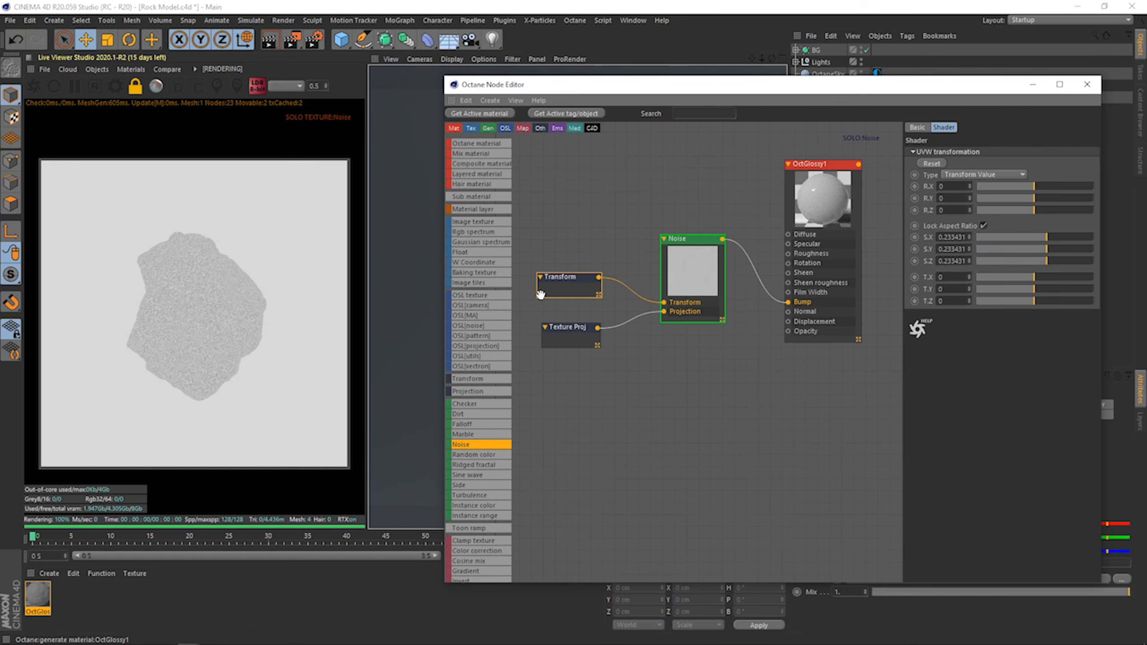
right_click(560, 291)
click(579, 295)
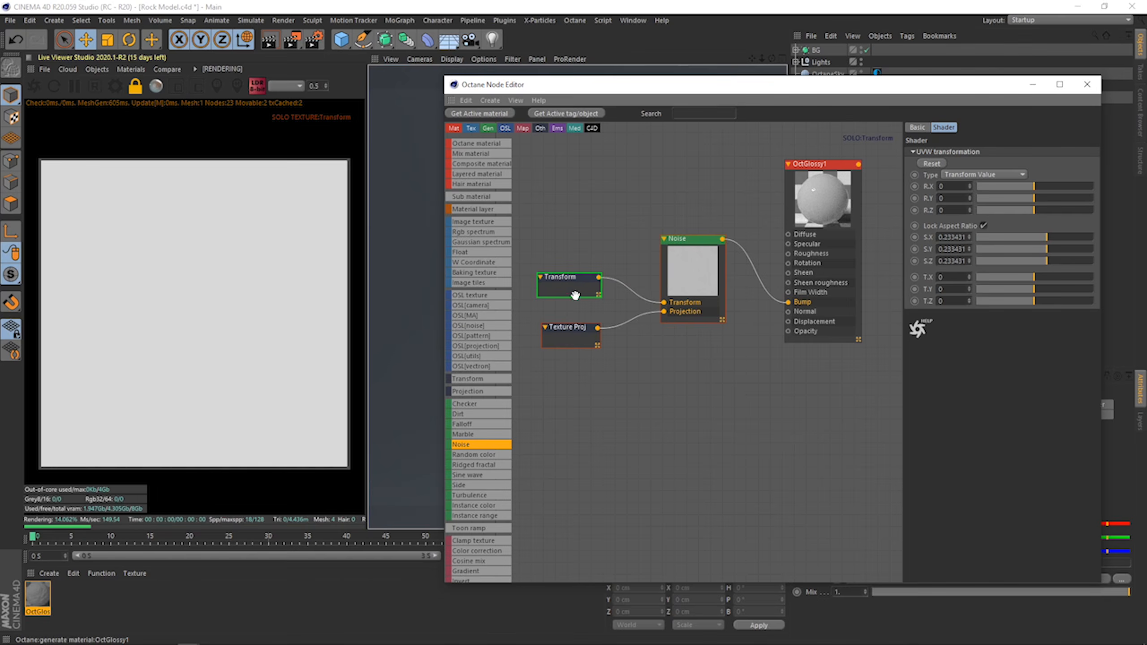
right_click(695, 276)
click(715, 280)
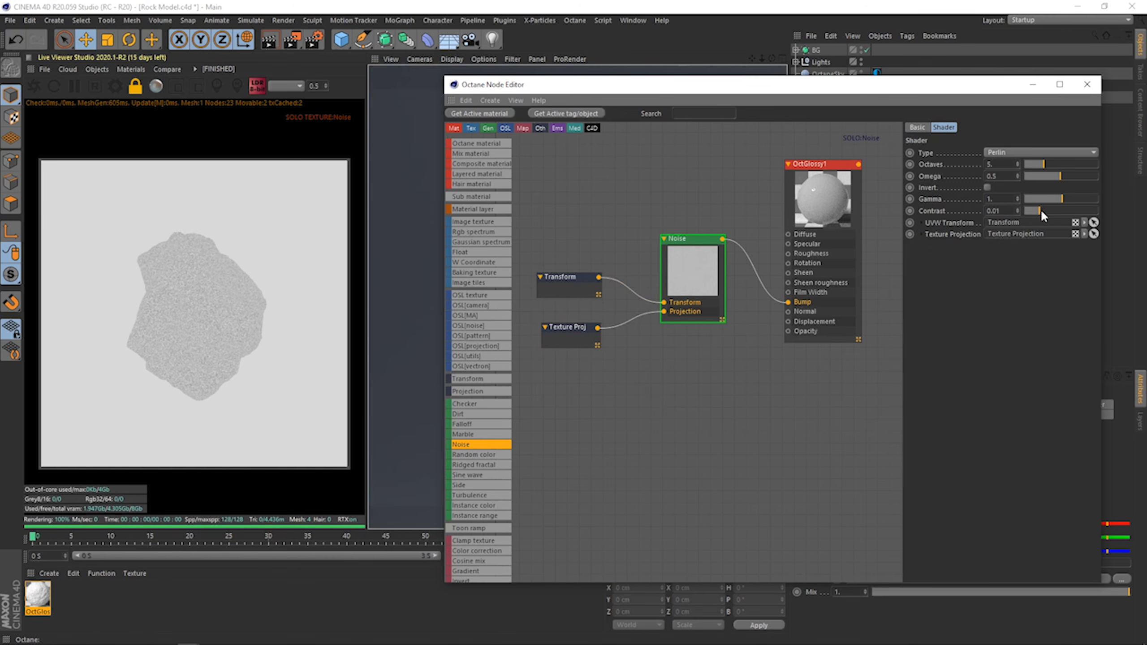
Set the Noise's omega to about 0.744, gamma to about 1.65 and contrast to about 34, and disable its solo preview.
drag(1040, 211, 1067, 201)
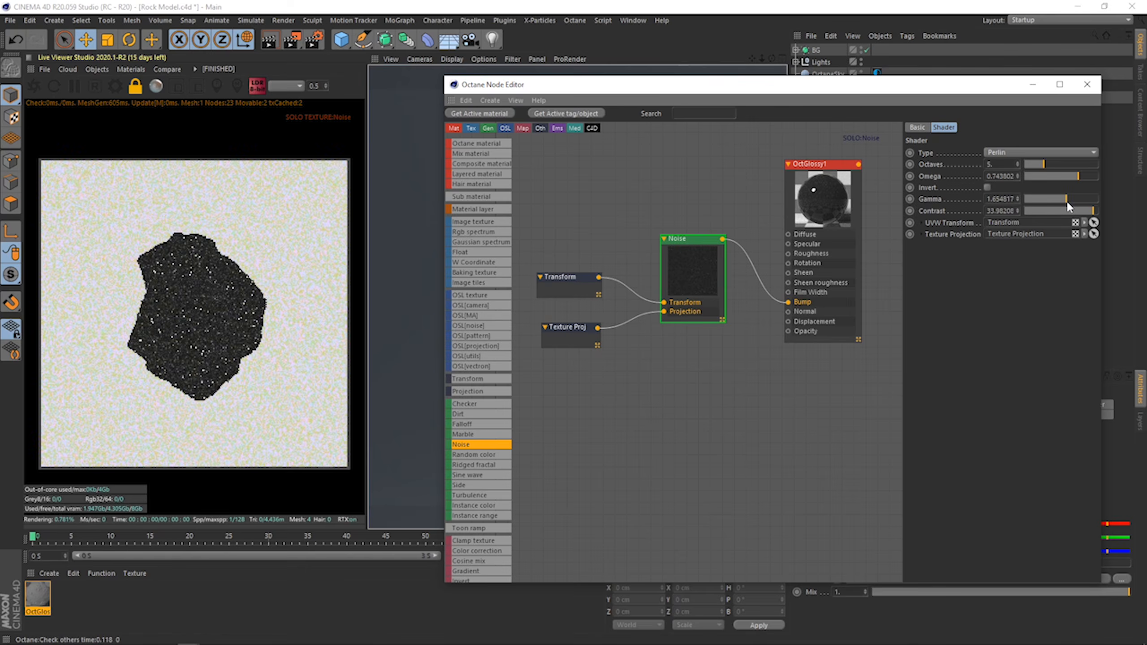
right_click(715, 265)
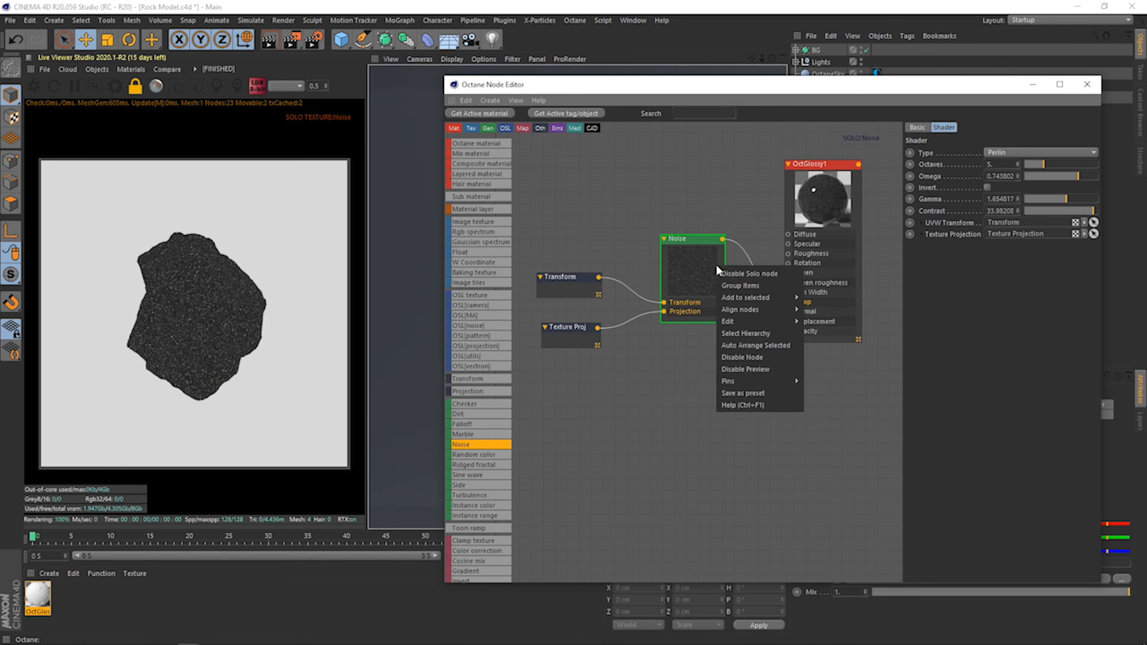
click(729, 273)
Connect the Noise node to the Roughness input of OctGlossy1 as well and tidy the node positions.
drag(720, 242, 711, 270)
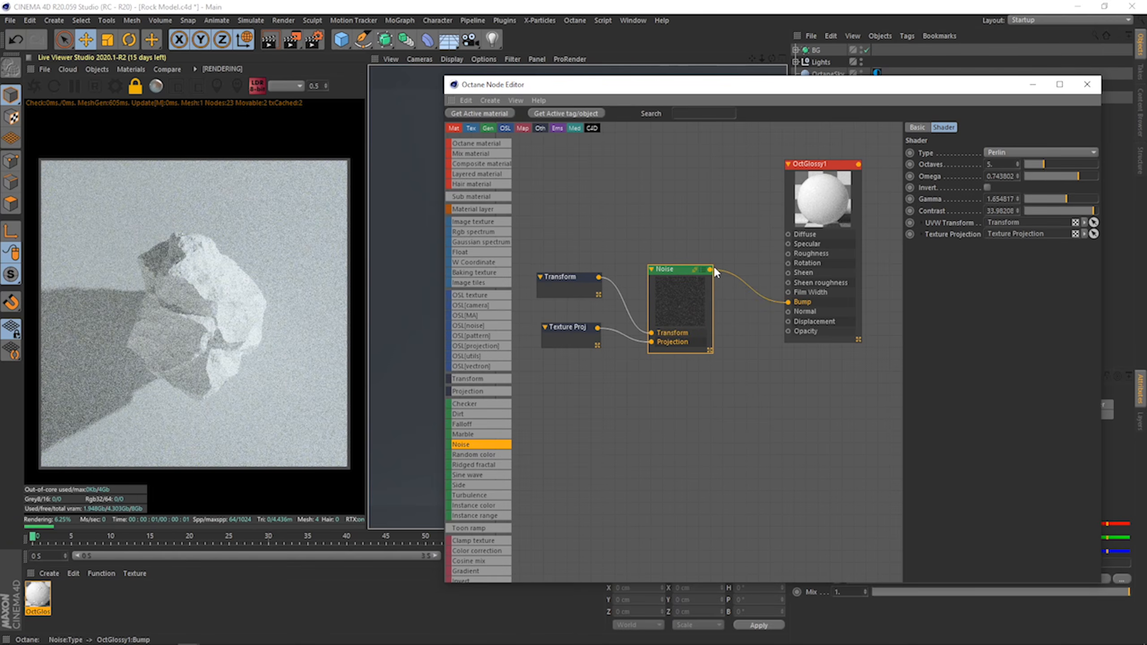
drag(792, 258, 796, 247)
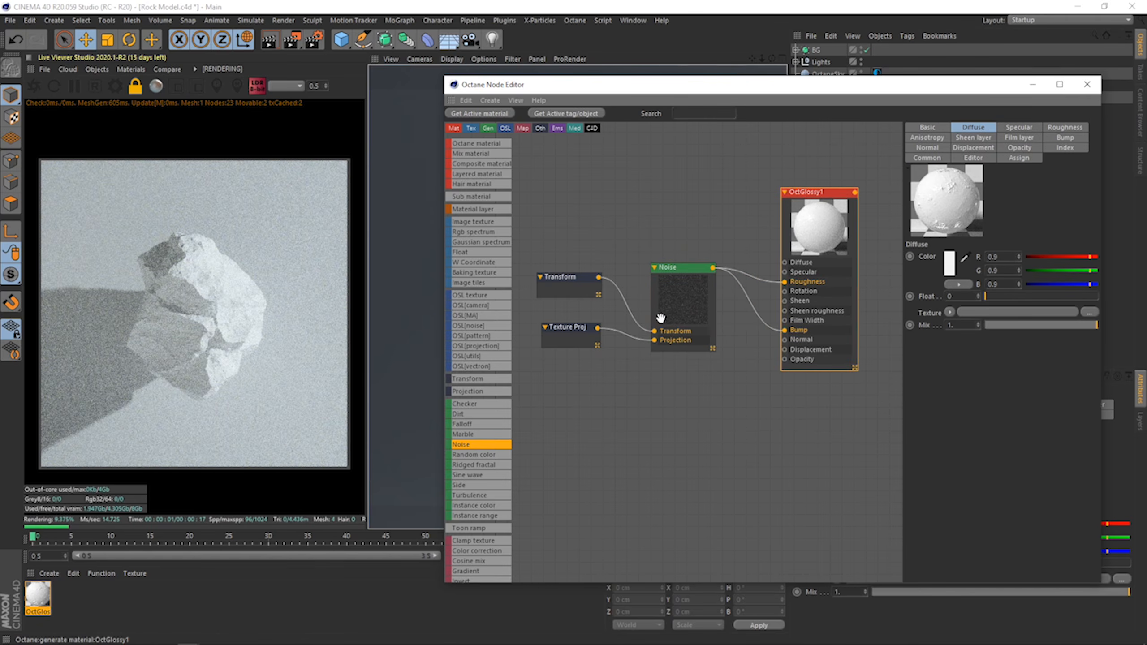
click(660, 318)
Change OctGlossy1's material type to Metallic and its metallic reflection mode to IOR + color.
click(822, 253)
click(927, 127)
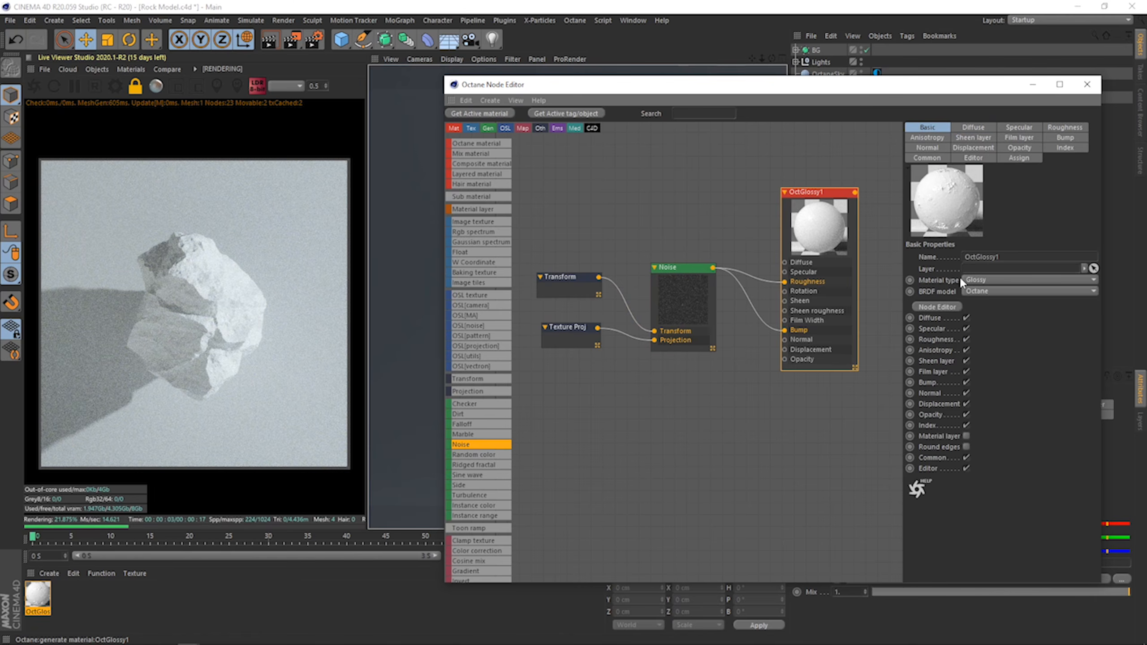
click(964, 280)
click(978, 326)
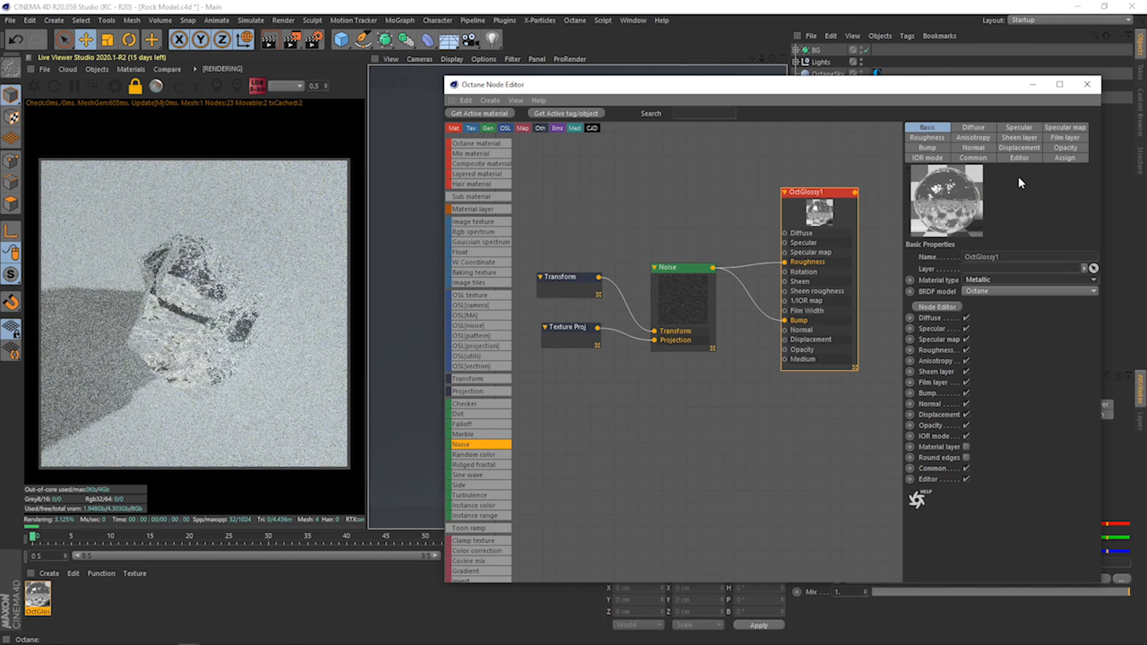
click(927, 157)
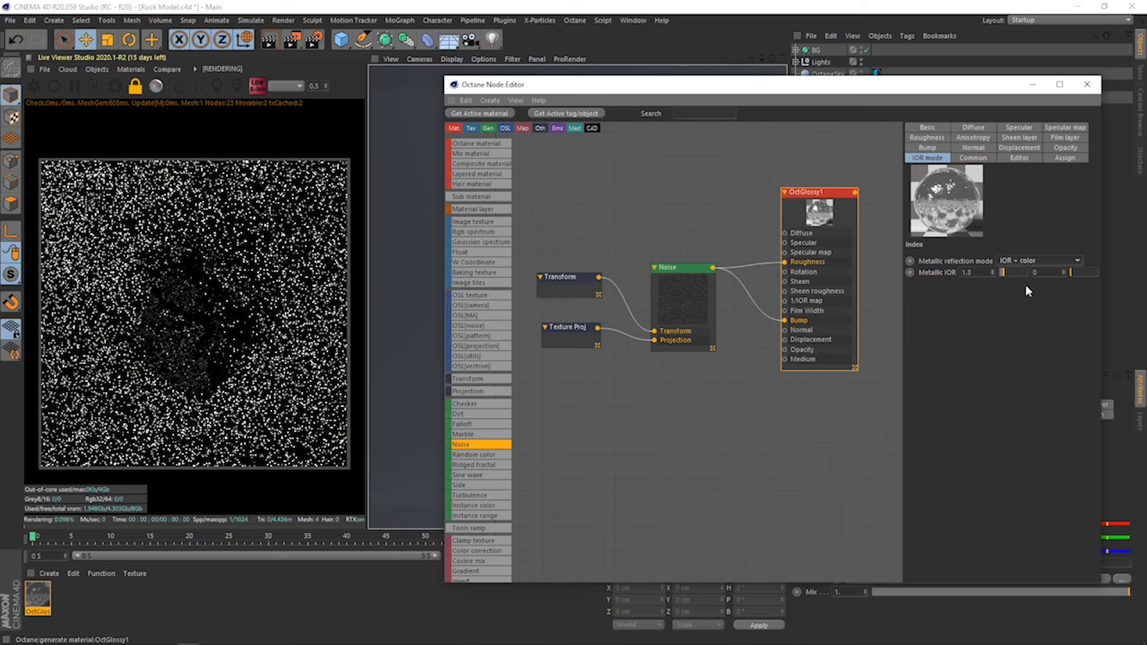
Set the material's roughness float to about 0.476.
click(926, 138)
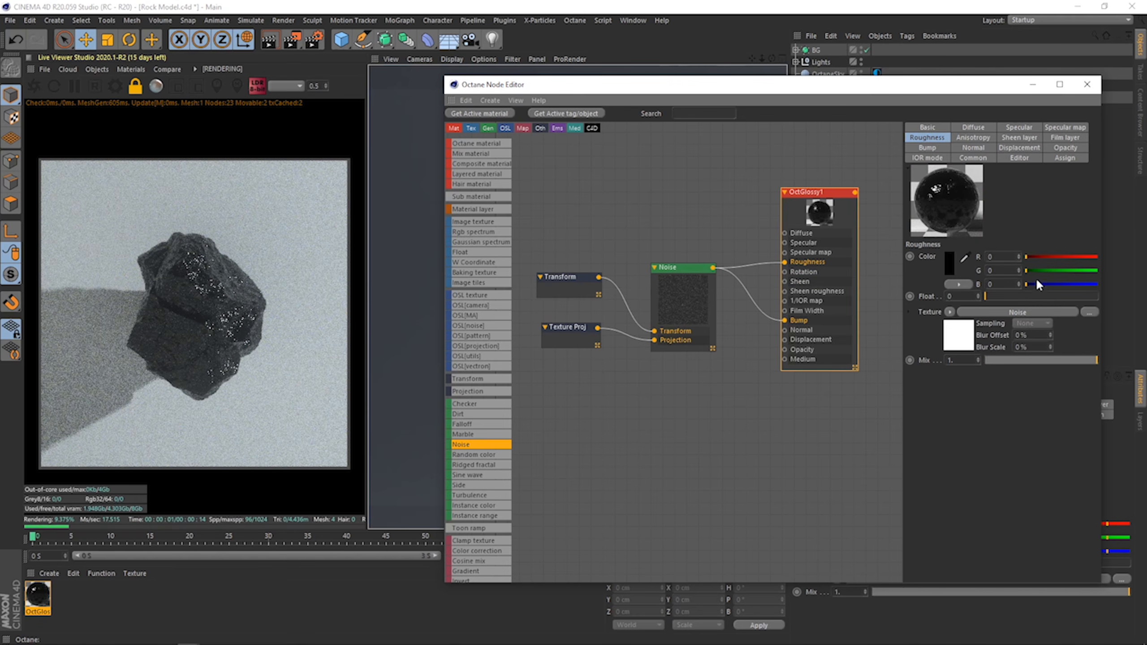
drag(1035, 296, 1010, 297)
Try a roughness float of about 0.209 with the Noise disconnected from Roughness, and undo the change.
click(754, 266)
click(836, 251)
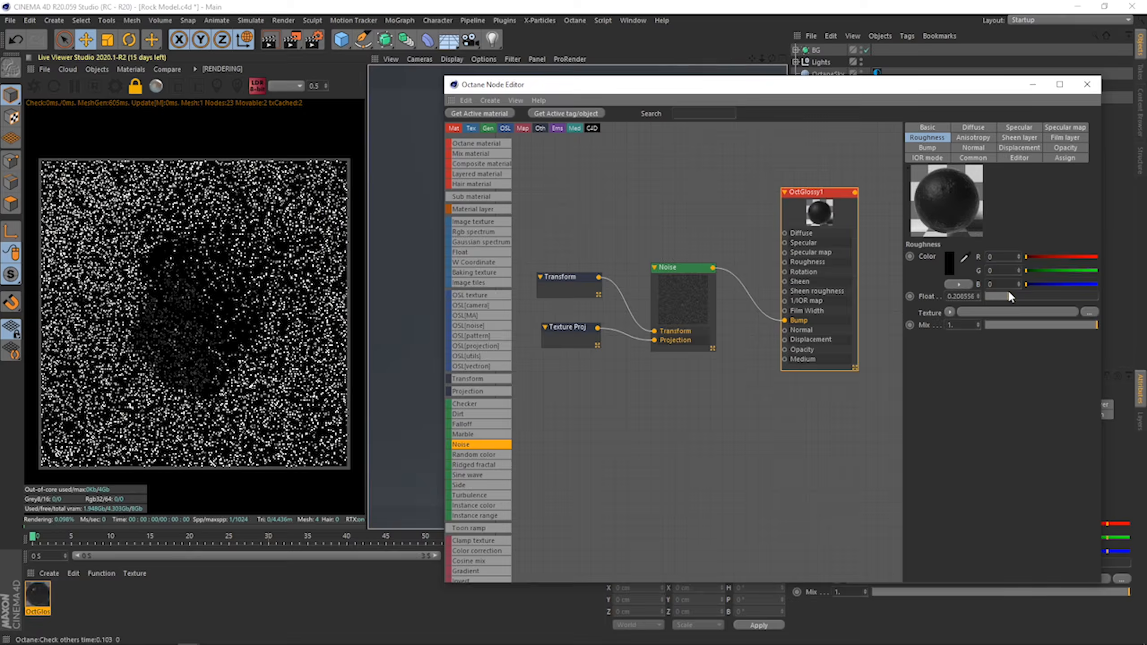
key(ctrl+z)
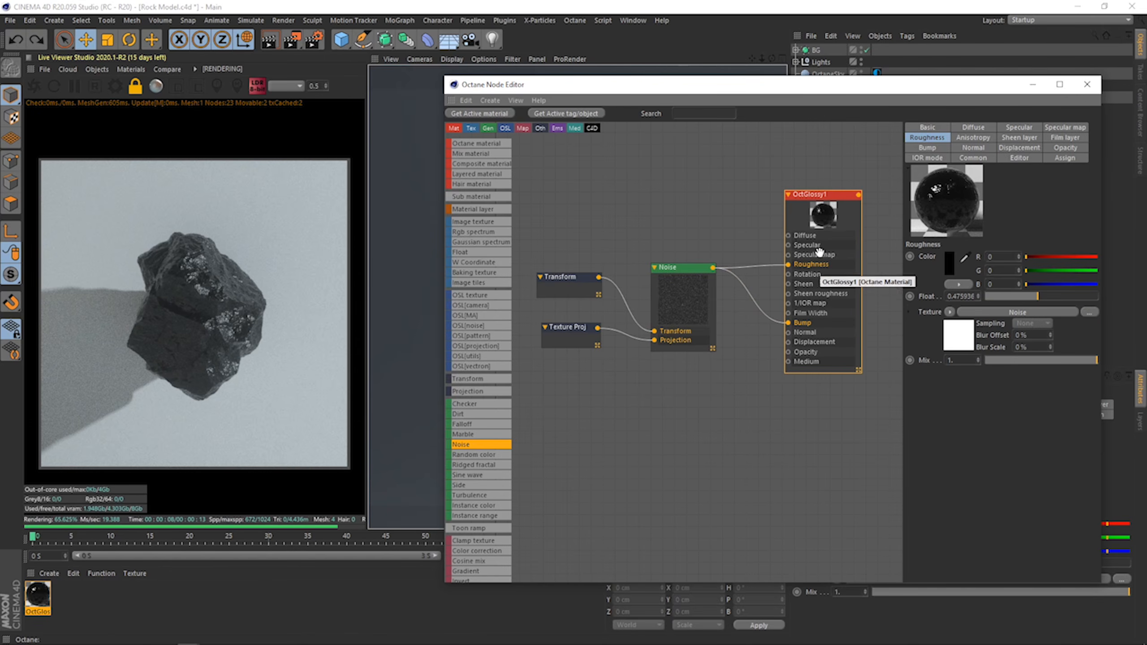
Insert a Gradient node between Noise and Roughness and tighten its transition, placing the black knot at about 33% beside the white one.
drag(820, 251, 820, 261)
scroll(499, 538, down, 1)
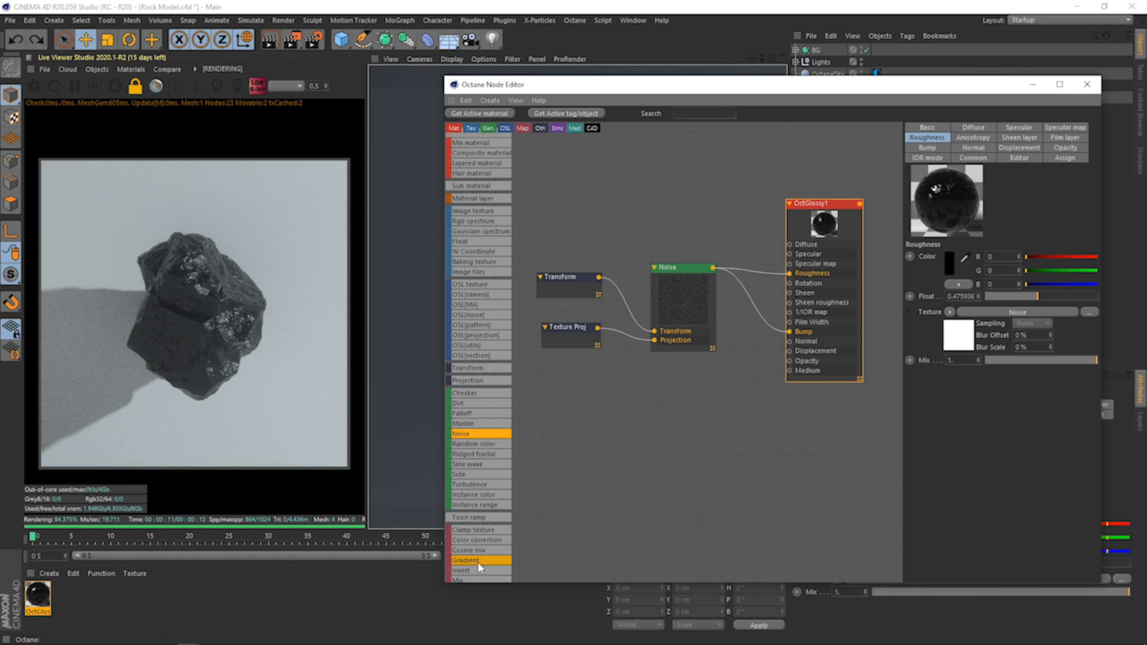
drag(478, 563, 751, 217)
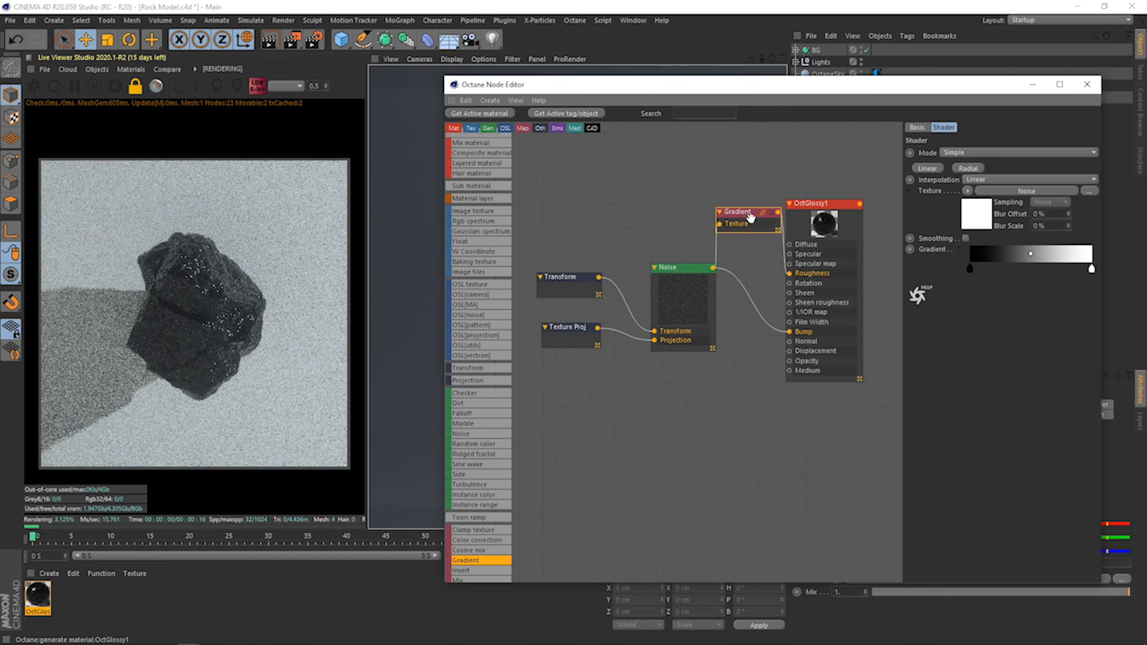
drag(971, 269, 1047, 270)
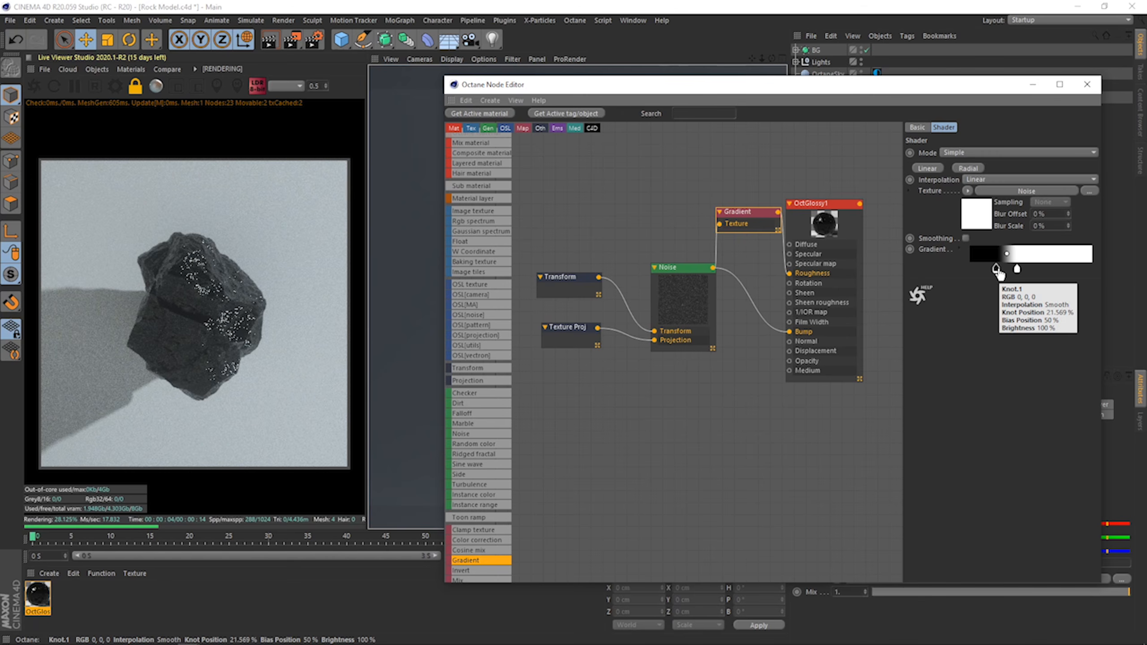
drag(997, 270, 1013, 270)
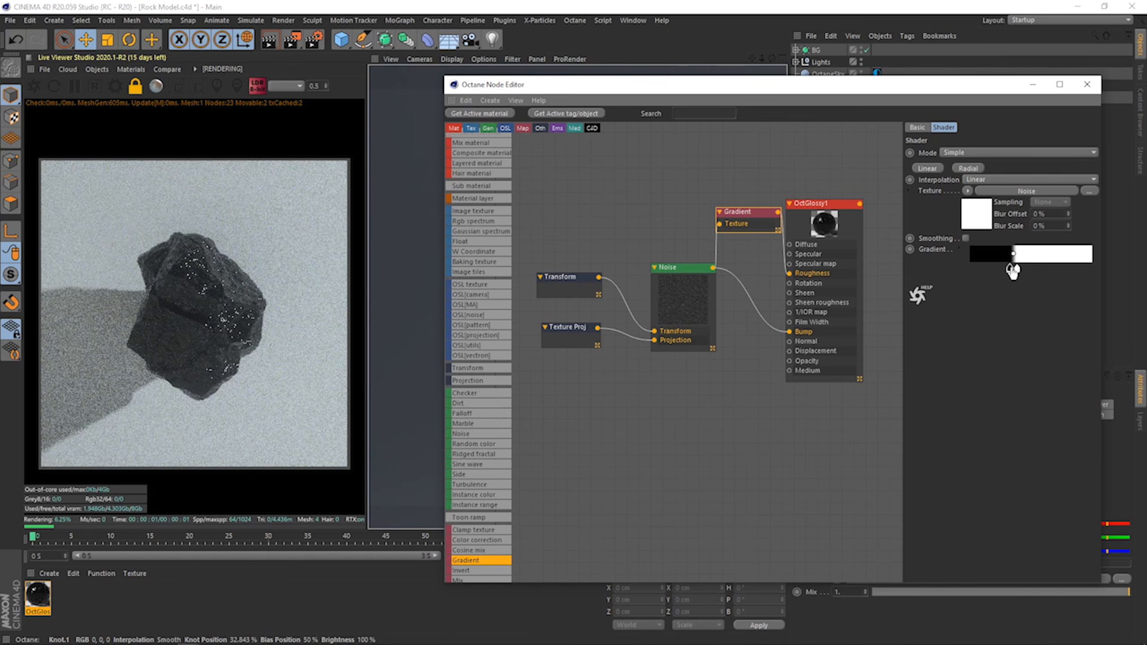
Set the Noise node's contrast to about 13.8 and its gamma to about 0.93.
drag(669, 312, 644, 325)
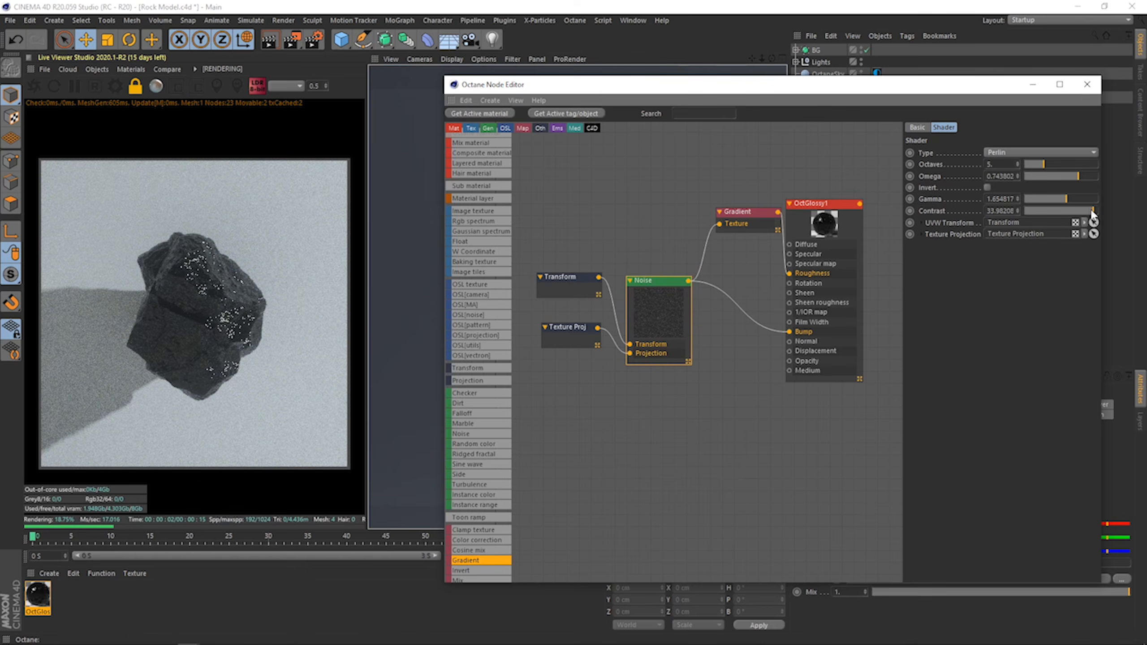
drag(1093, 210, 1059, 202)
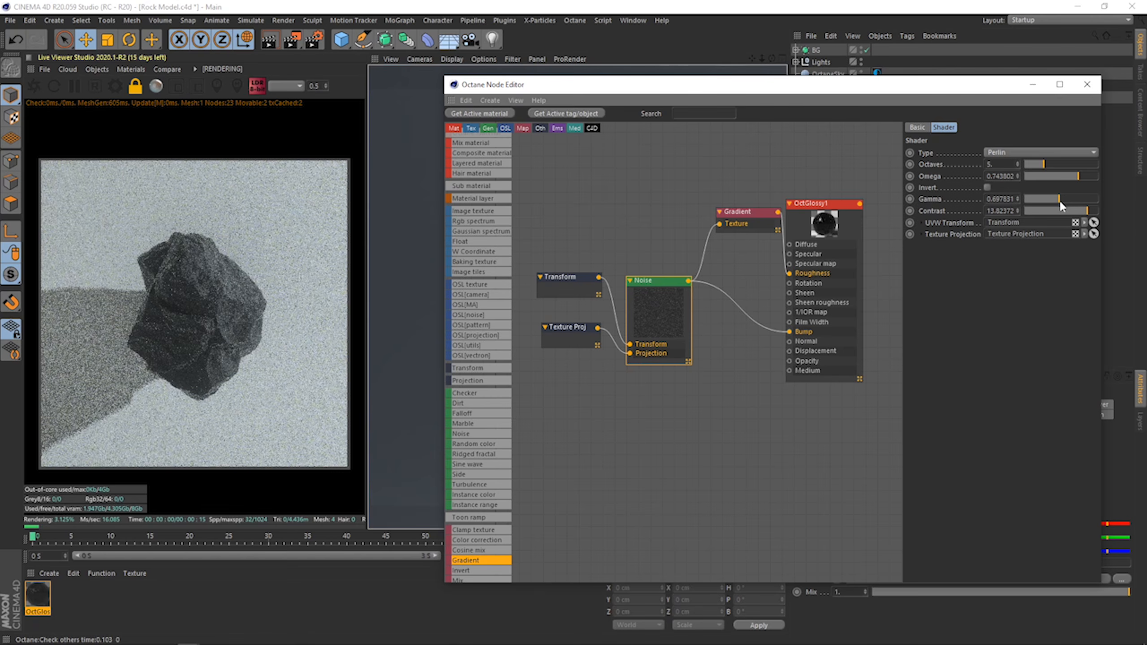
drag(1059, 199, 1063, 201)
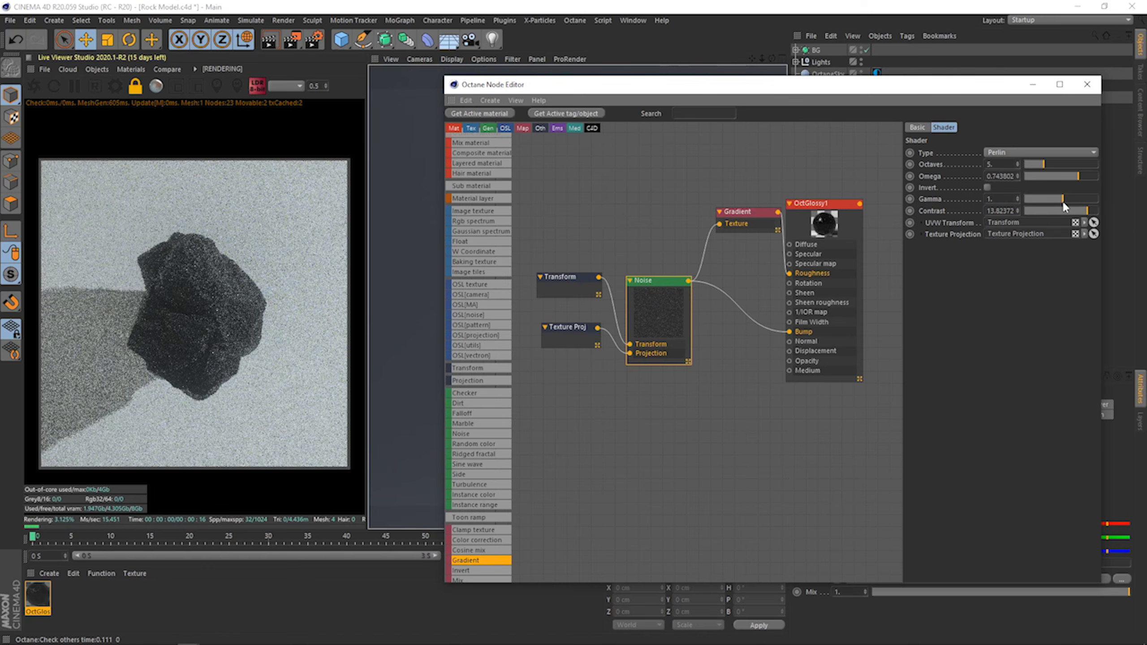
click(1062, 200)
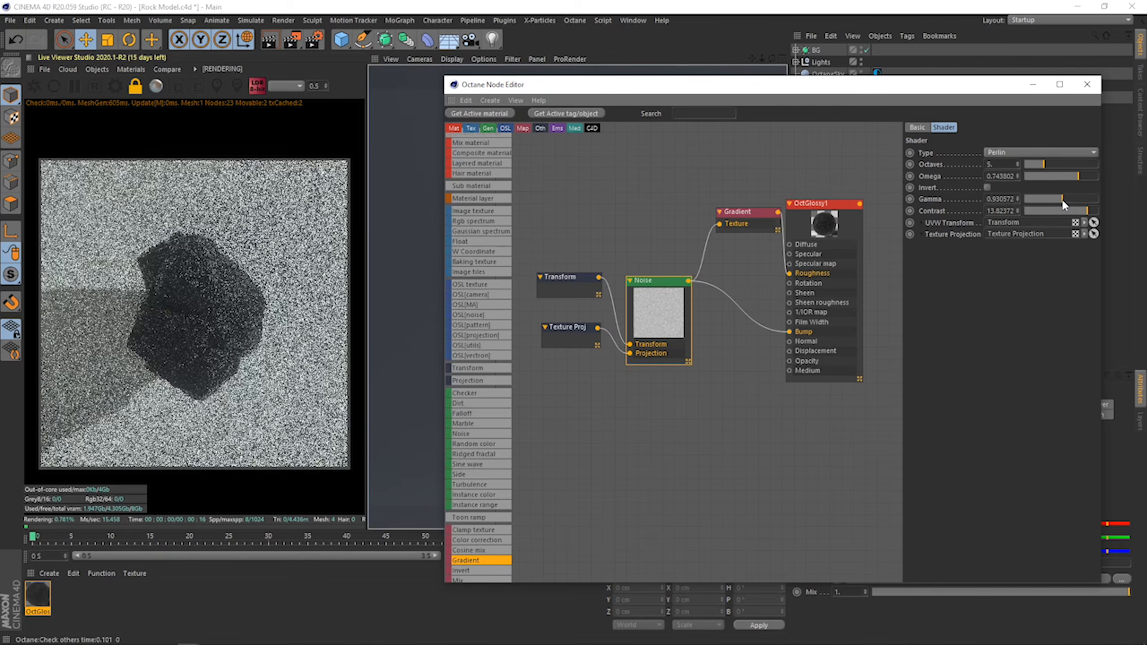
Move the Gradient node clear of the Noise output and connect Noise directly to the material's Roughness.
click(743, 223)
drag(743, 224, 729, 229)
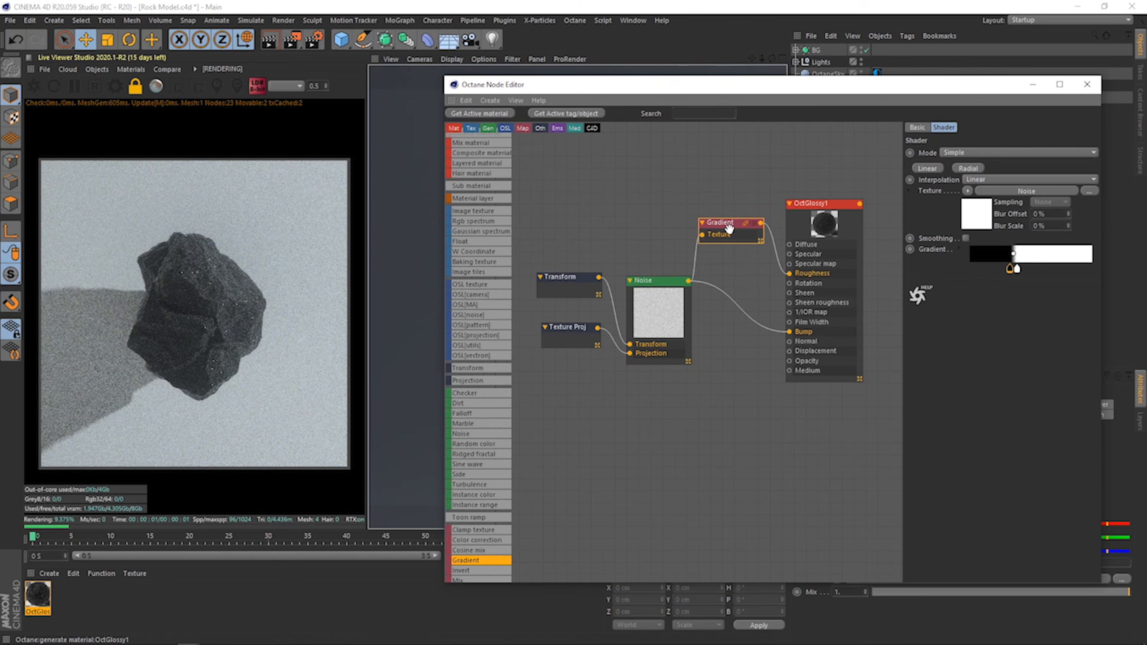
drag(687, 281, 789, 274)
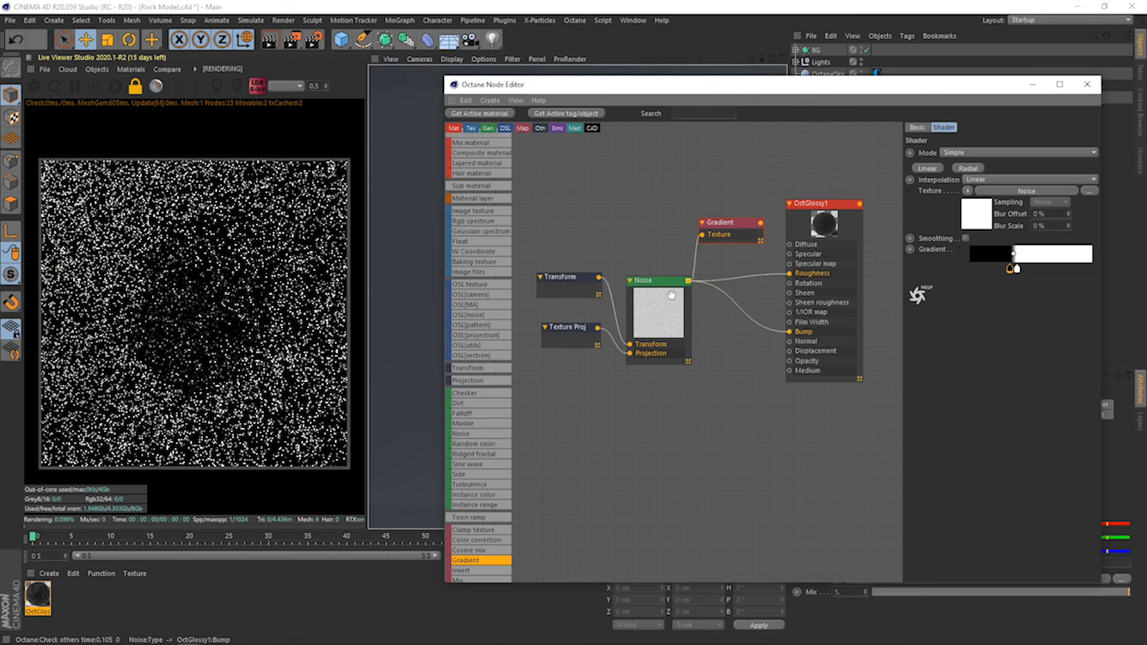
Set the Noise node's gamma to about 1.54 and its contrast to about 1.46.
click(664, 298)
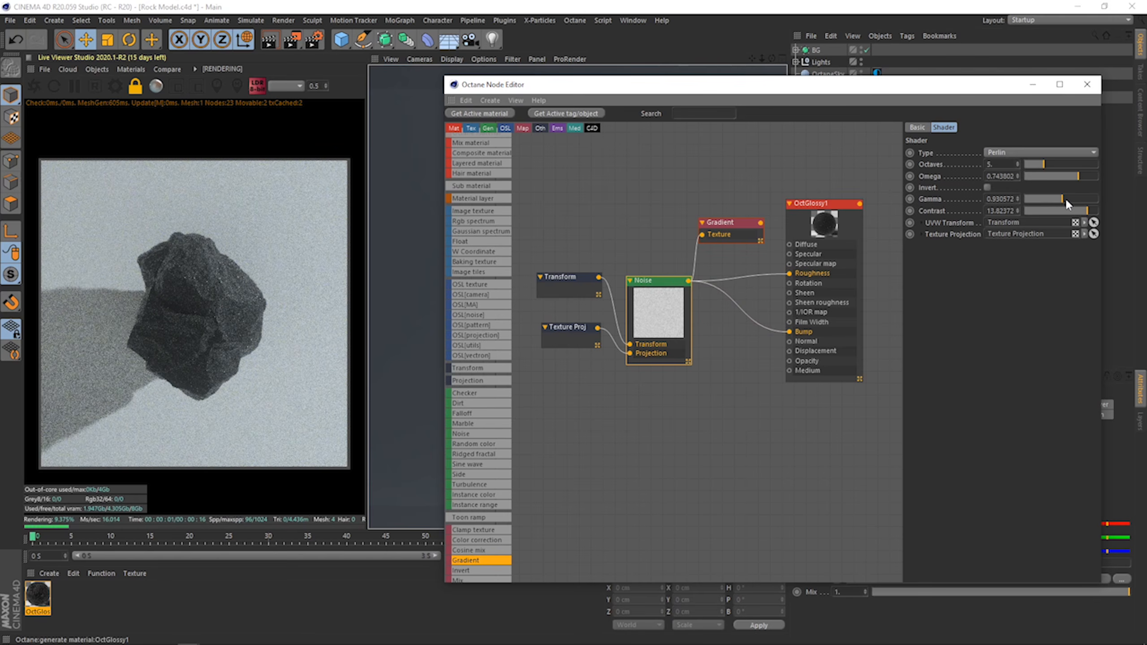
click(1067, 199)
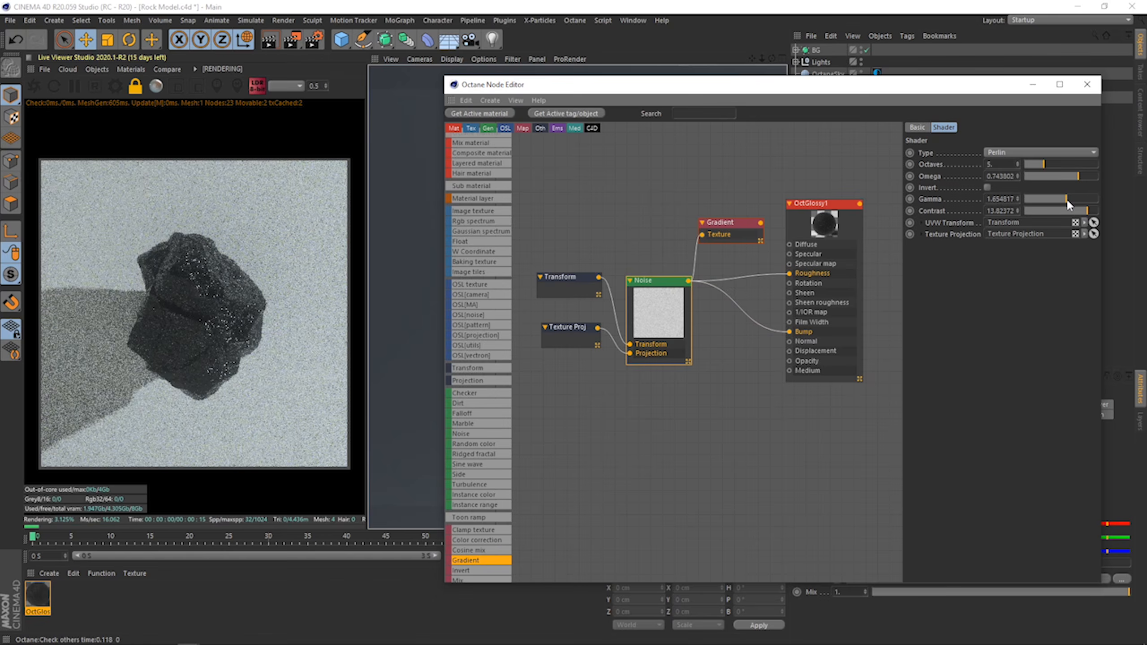
drag(1068, 199, 1066, 200)
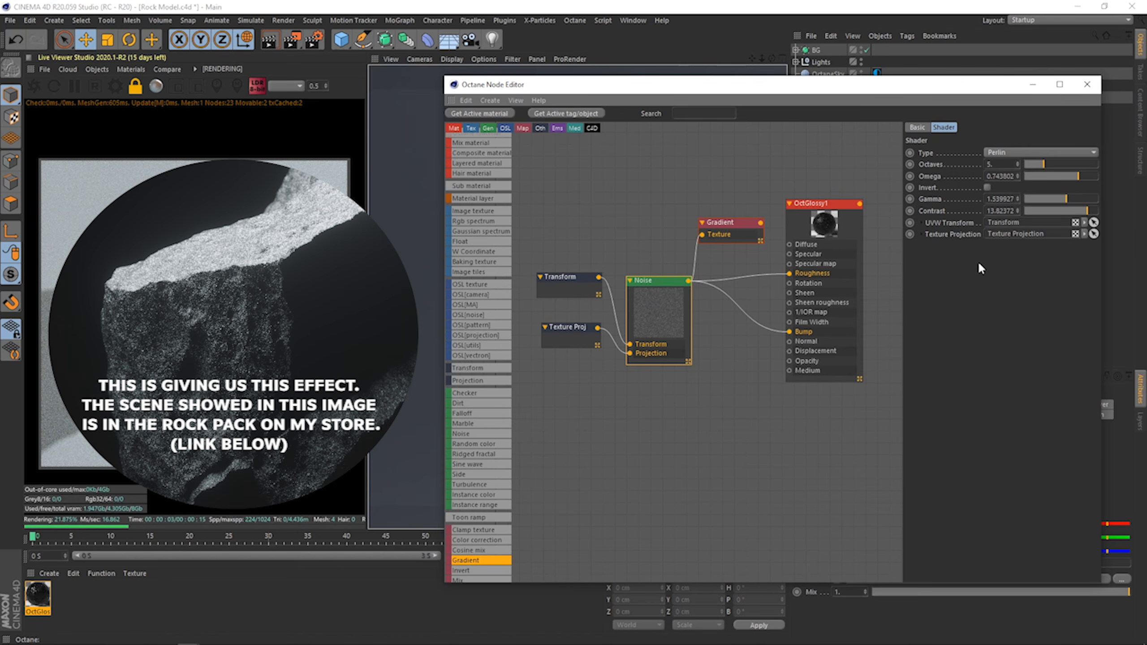
drag(1087, 211, 1076, 209)
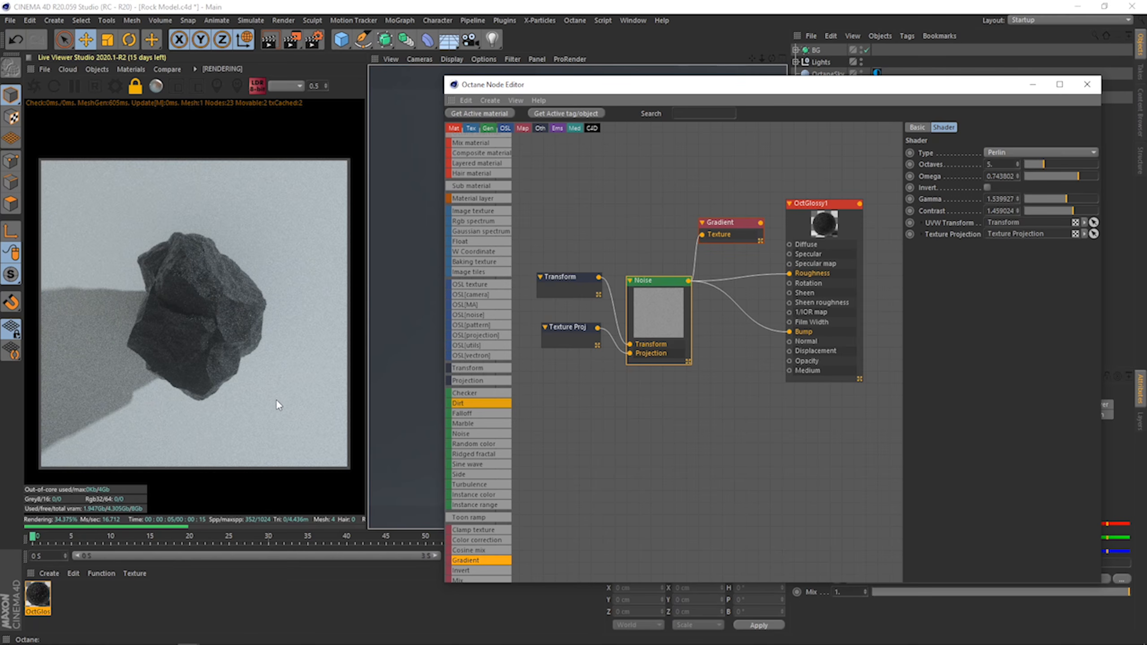
Change the rock material's type to Glossy and rearrange the node graph, moving the material node down and the Gradient node below Noise.
click(862, 275)
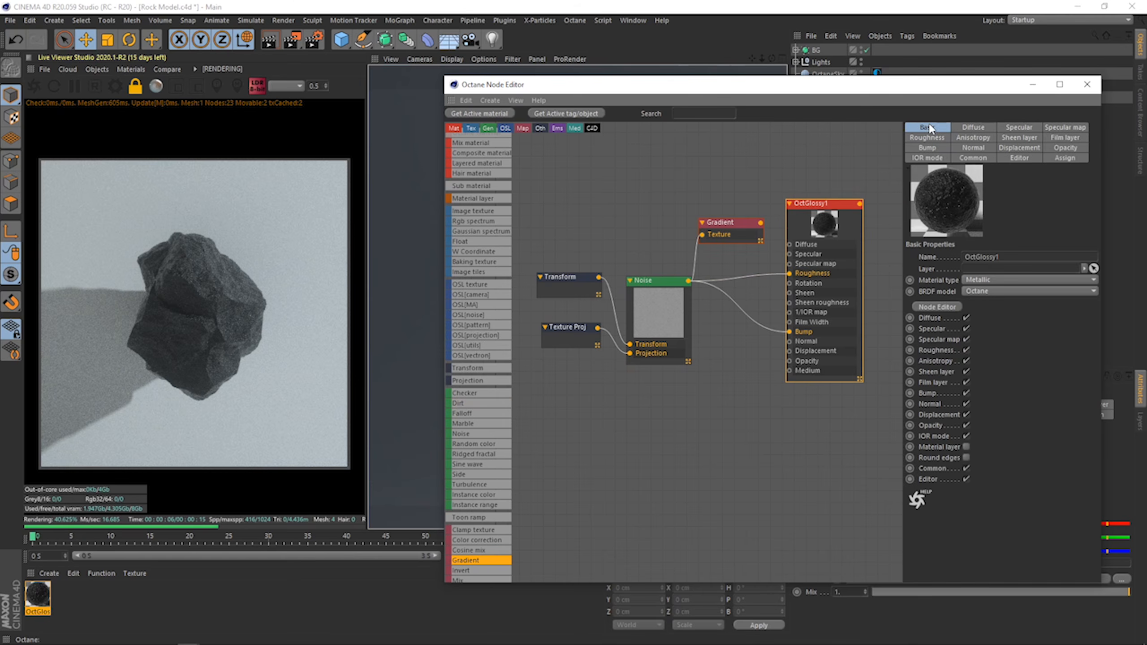
click(993, 279)
click(1039, 289)
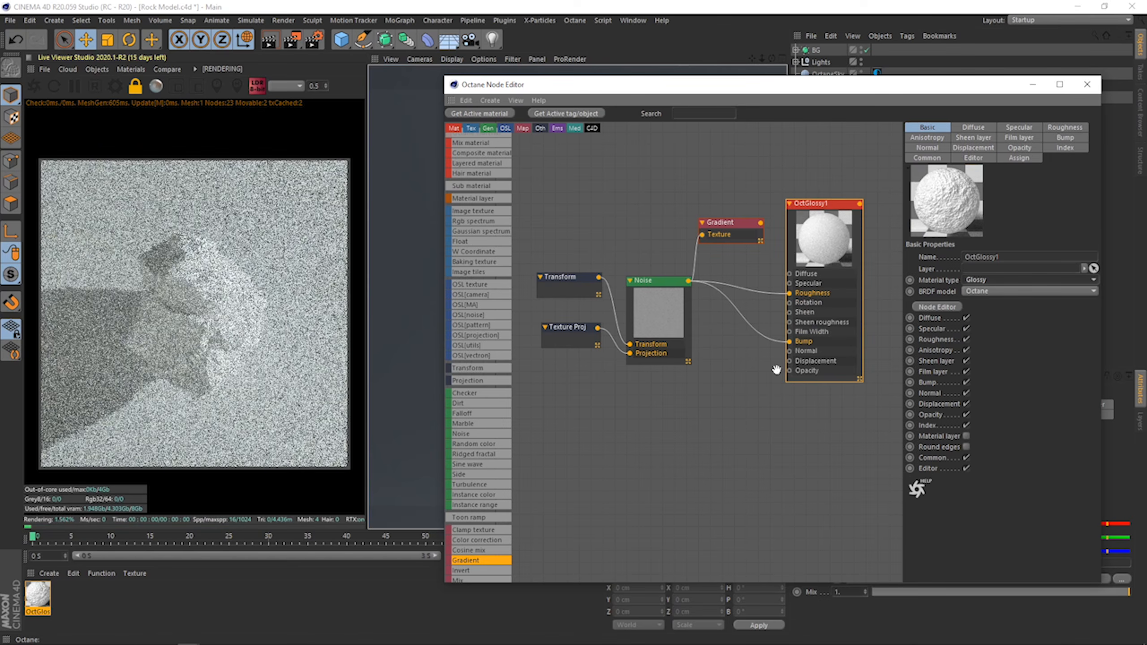
drag(816, 273, 814, 314)
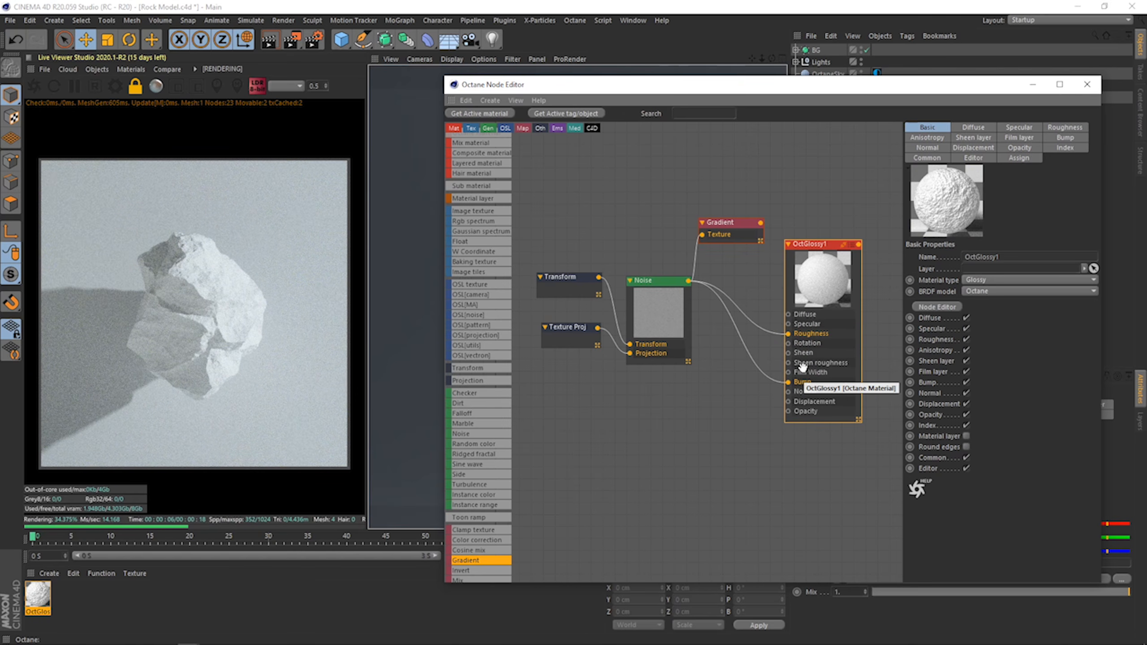
drag(830, 288, 831, 273)
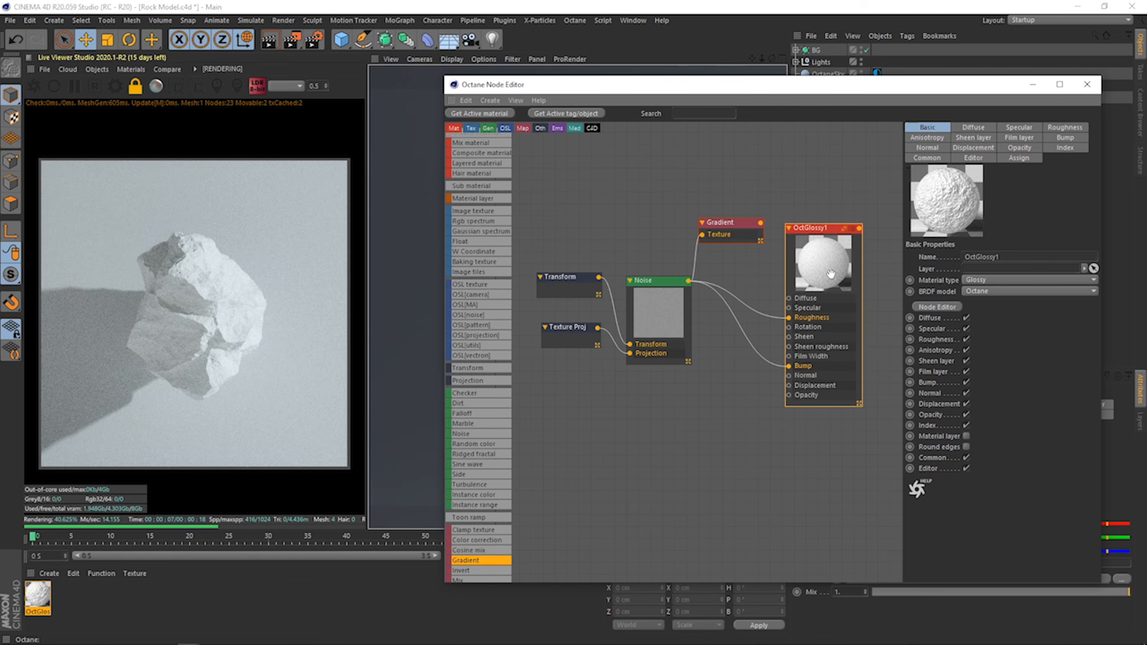
mouse_move(734, 271)
middle_down()
mouse_move(708, 279)
mouse_move(729, 278)
middle_up()
drag(726, 232, 631, 455)
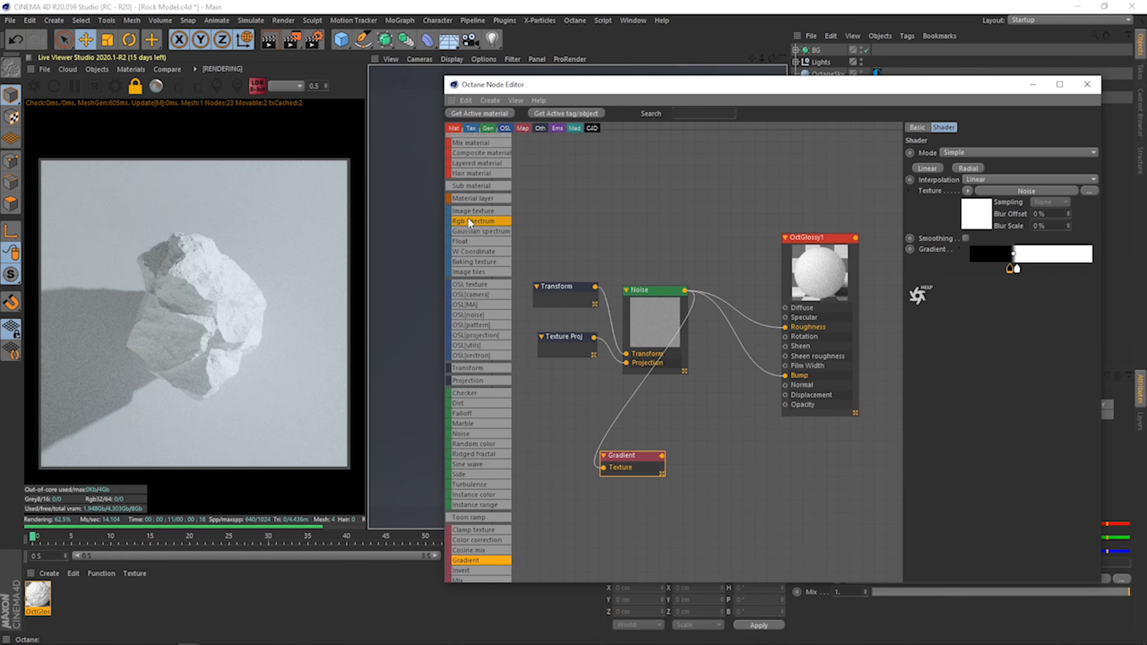
Add an RGB Spectrum node with the hex colour F1FAEE, connect it to the material's Diffuse and place it above the Noise node.
drag(468, 221, 649, 260)
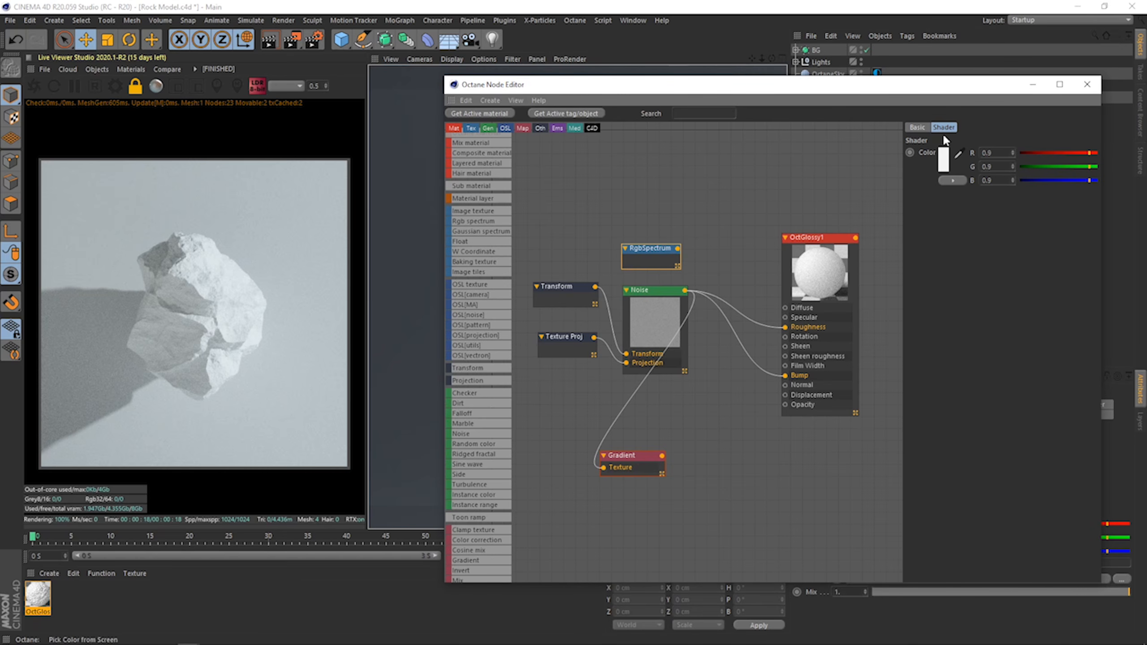
click(944, 162)
click(973, 139)
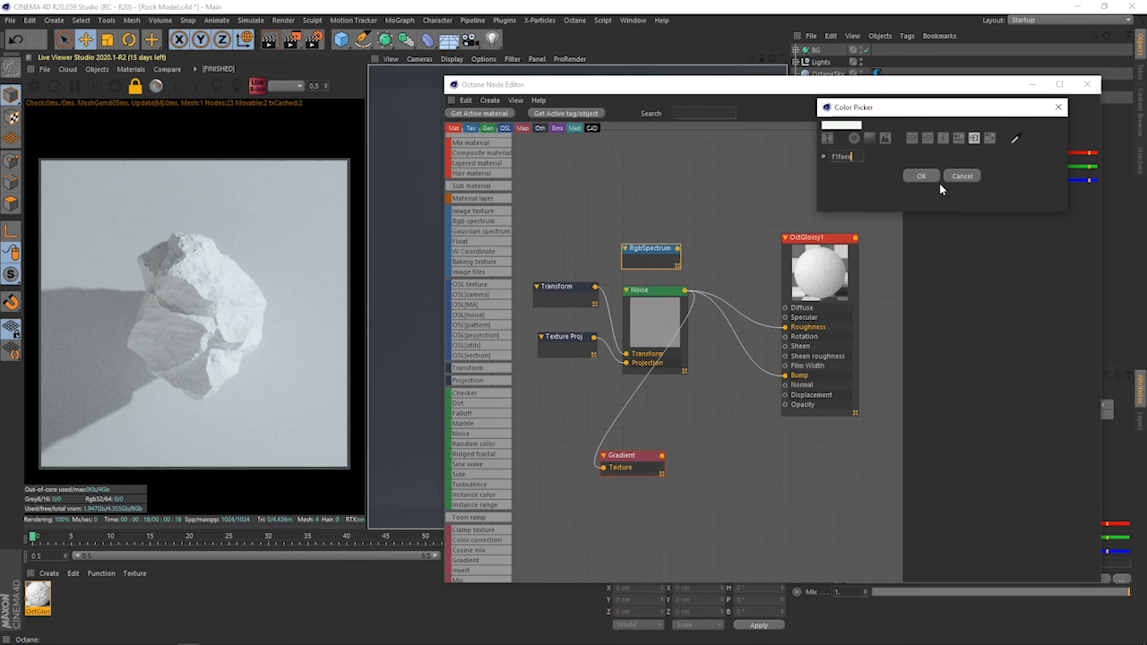
click(923, 176)
drag(678, 248, 786, 308)
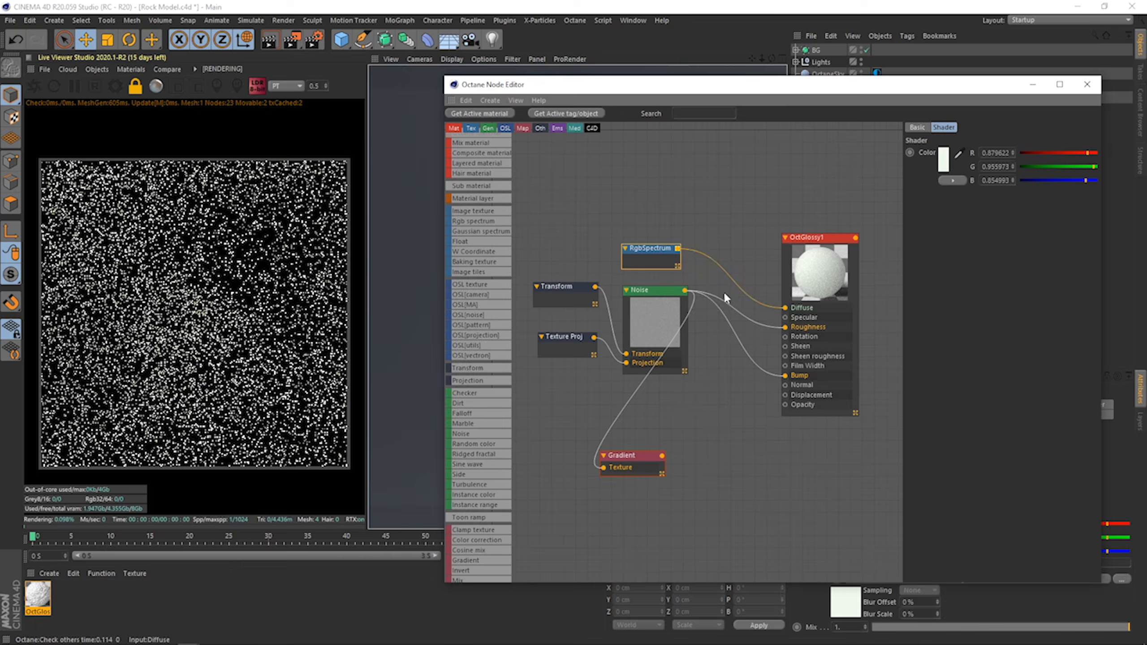
drag(646, 264, 673, 267)
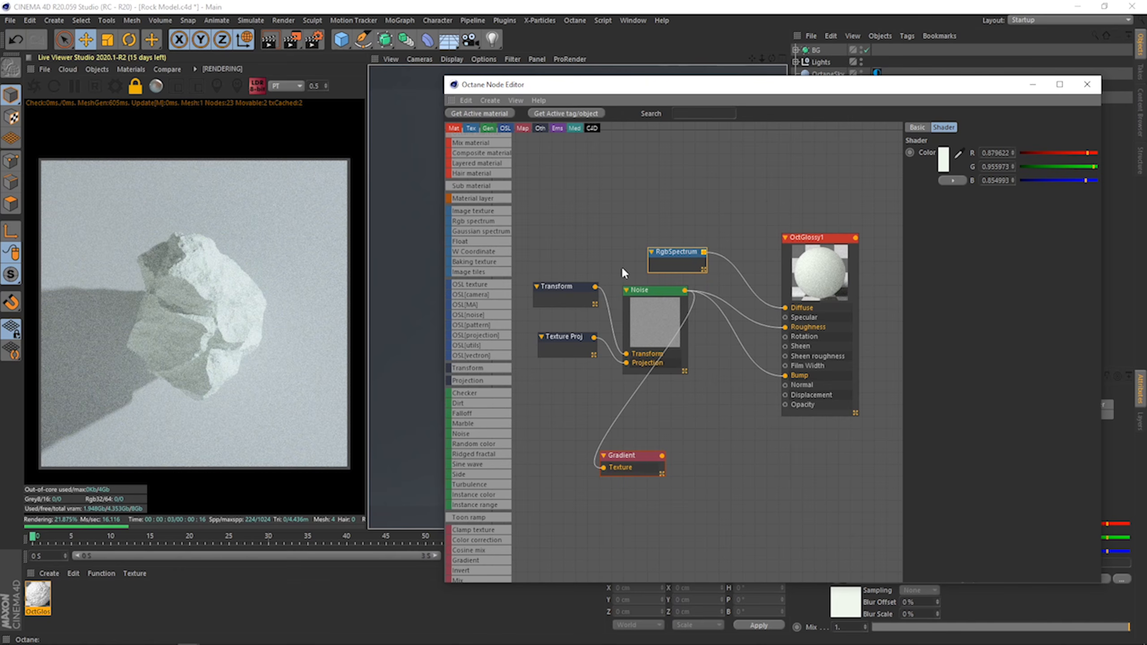
Change the RgbSpectrum colour to a warm off-white of R 1, G about 0.88 and B about 0.79, and close the node editor.
drag(684, 91, 612, 63)
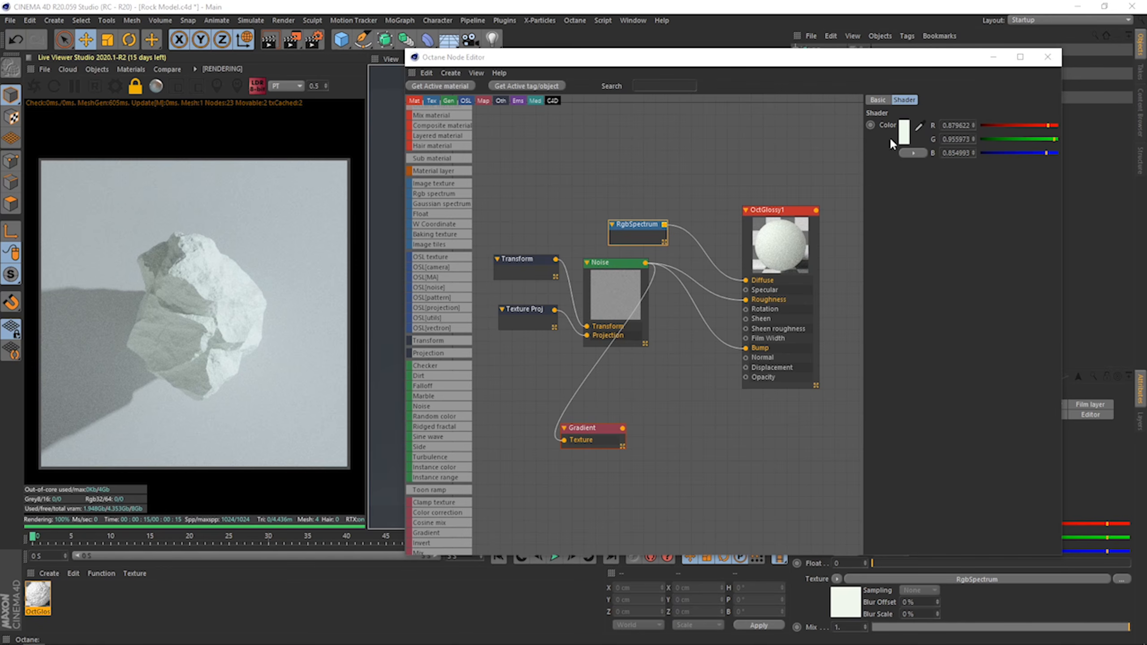
click(904, 133)
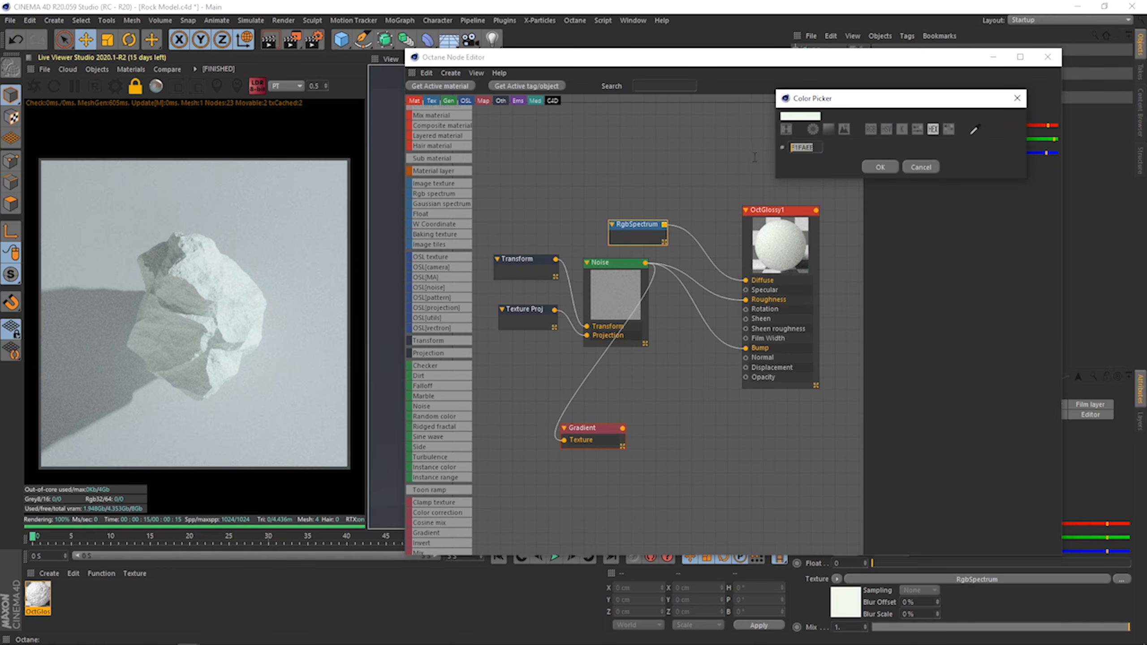
click(882, 170)
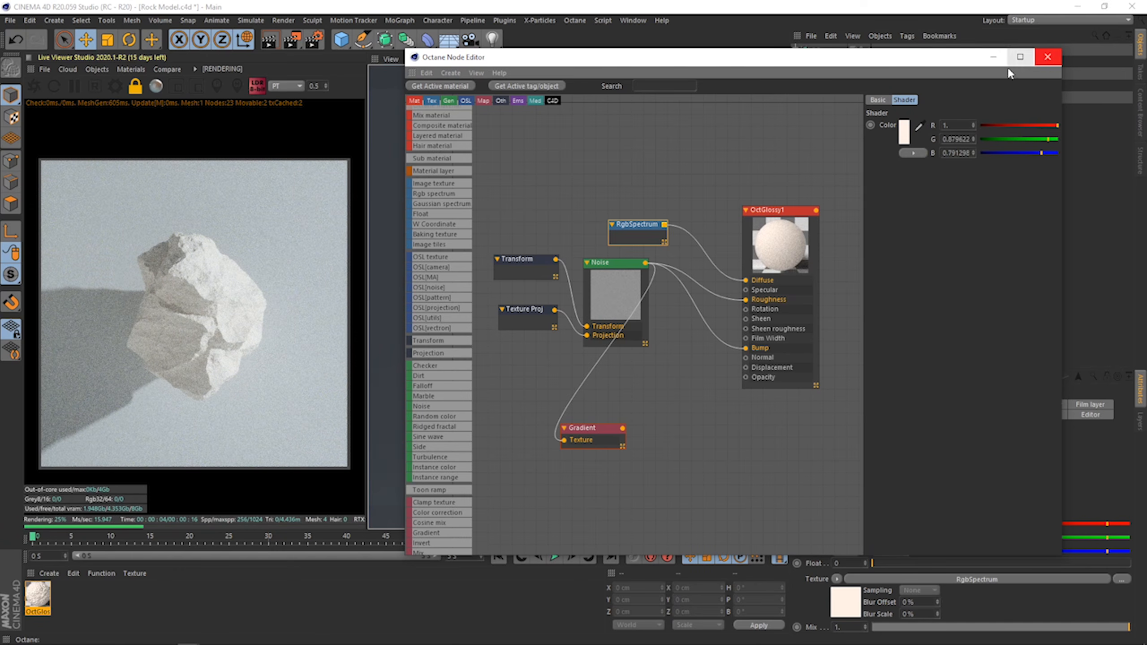
click(1048, 58)
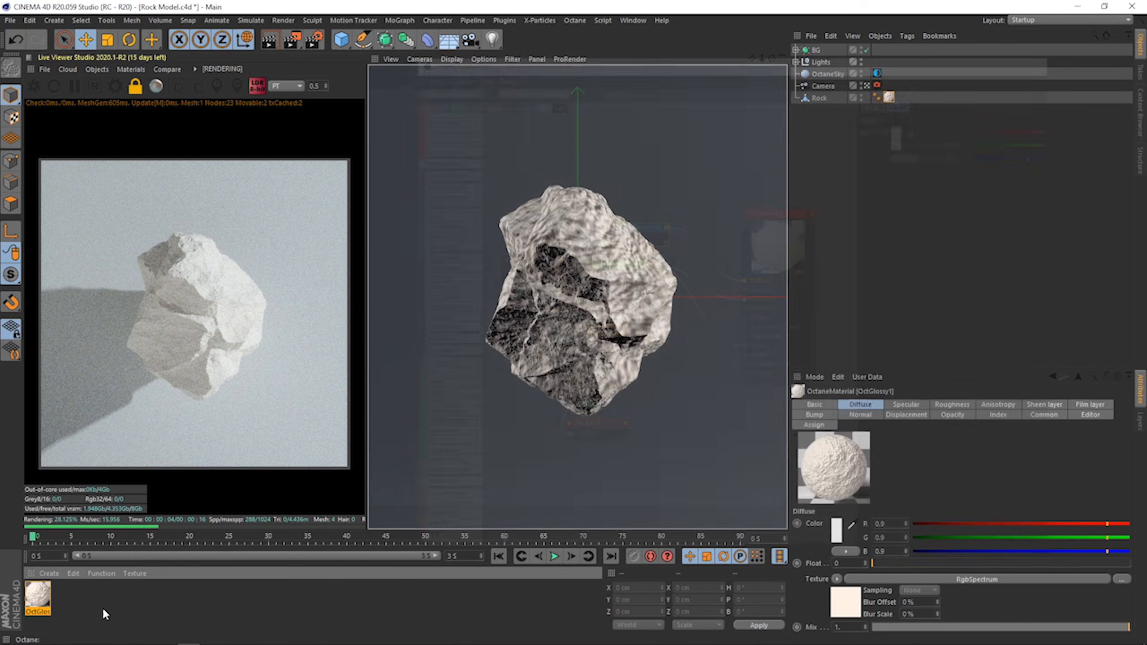
Create an Octane Diffuse material and name it BG.
click(99, 70)
mouse_move(130, 71)
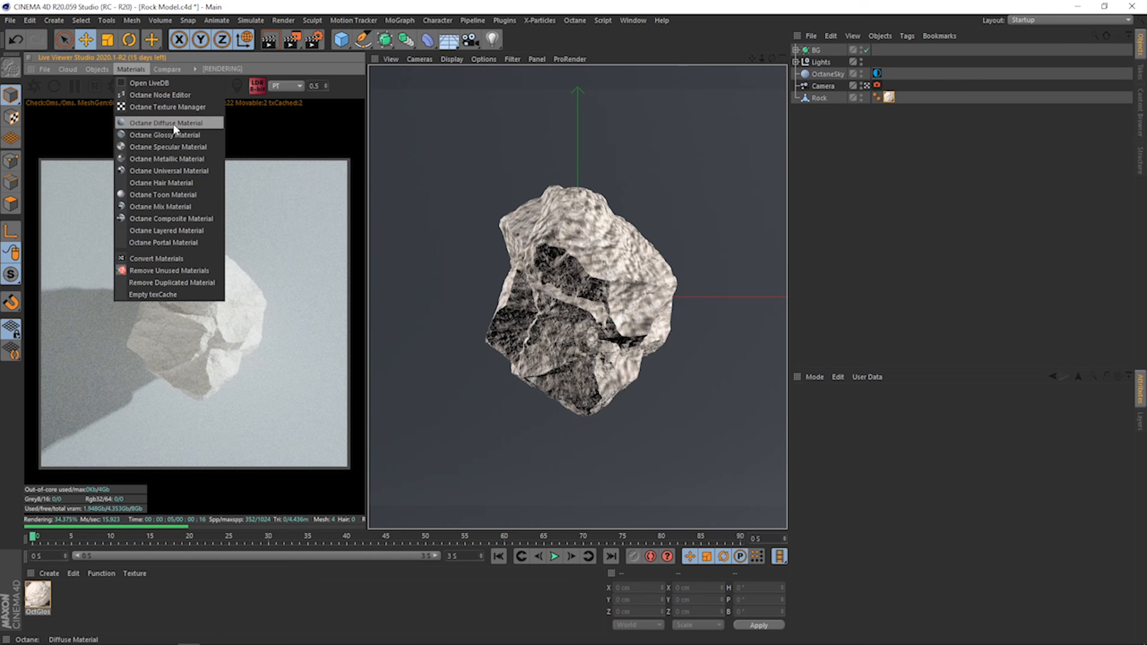
click(166, 123)
text(E)
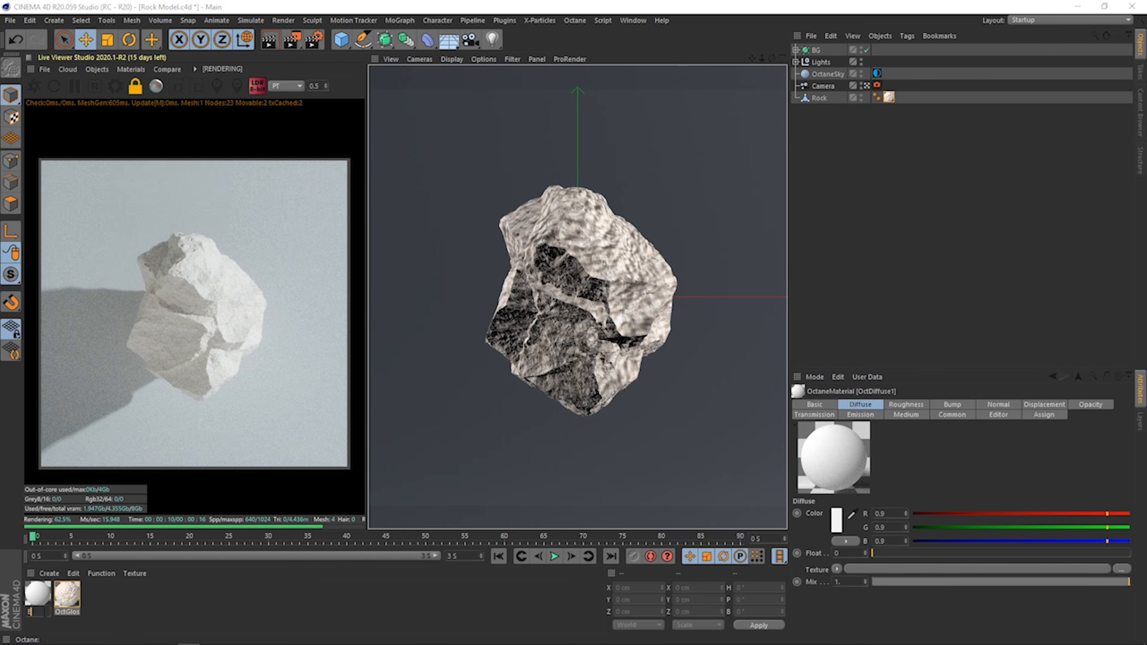
key(Return)
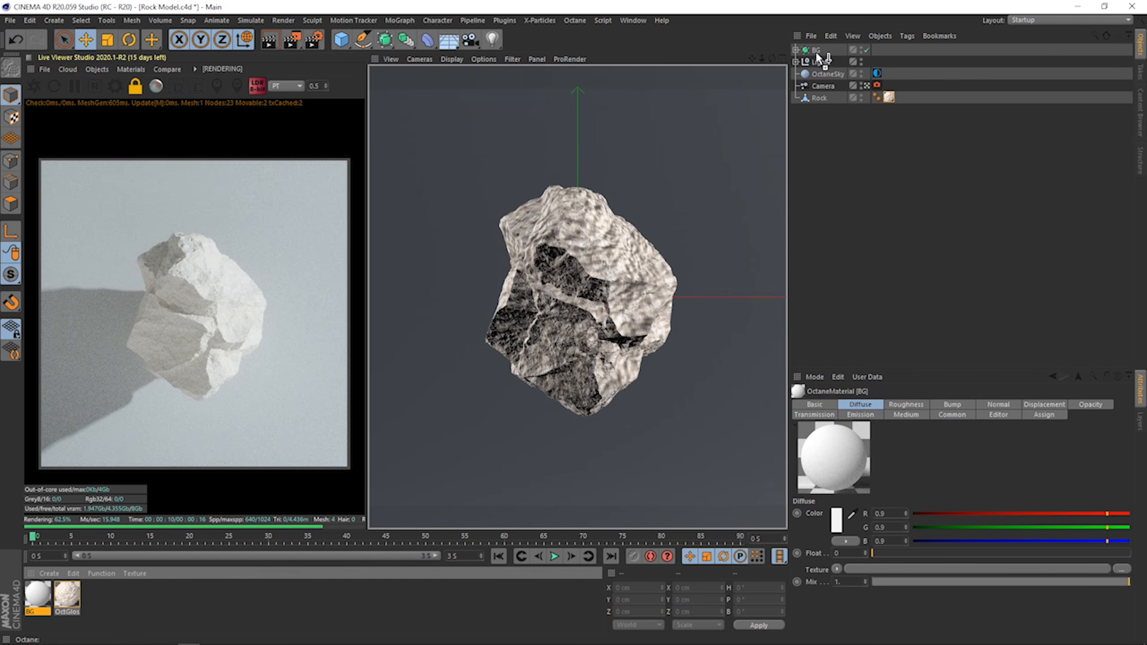
Apply the BG material to the BG object and connect an RGB spectrum node to the material's Diffuse channel.
drag(820, 56, 818, 50)
double_click(39, 596)
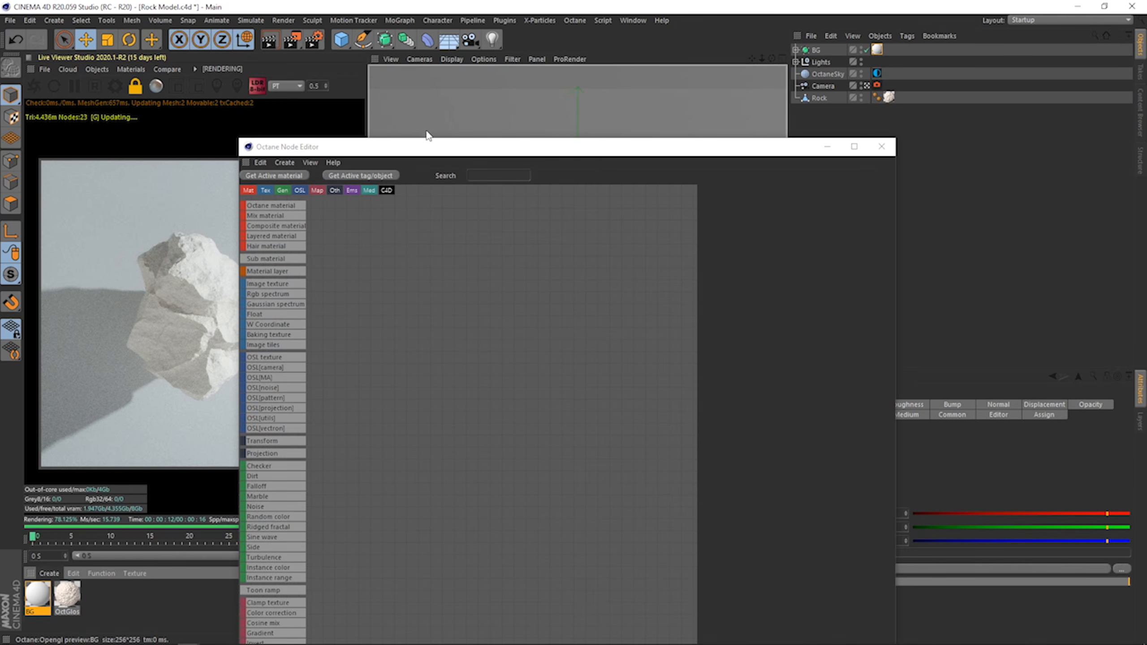
drag(427, 141, 559, 60)
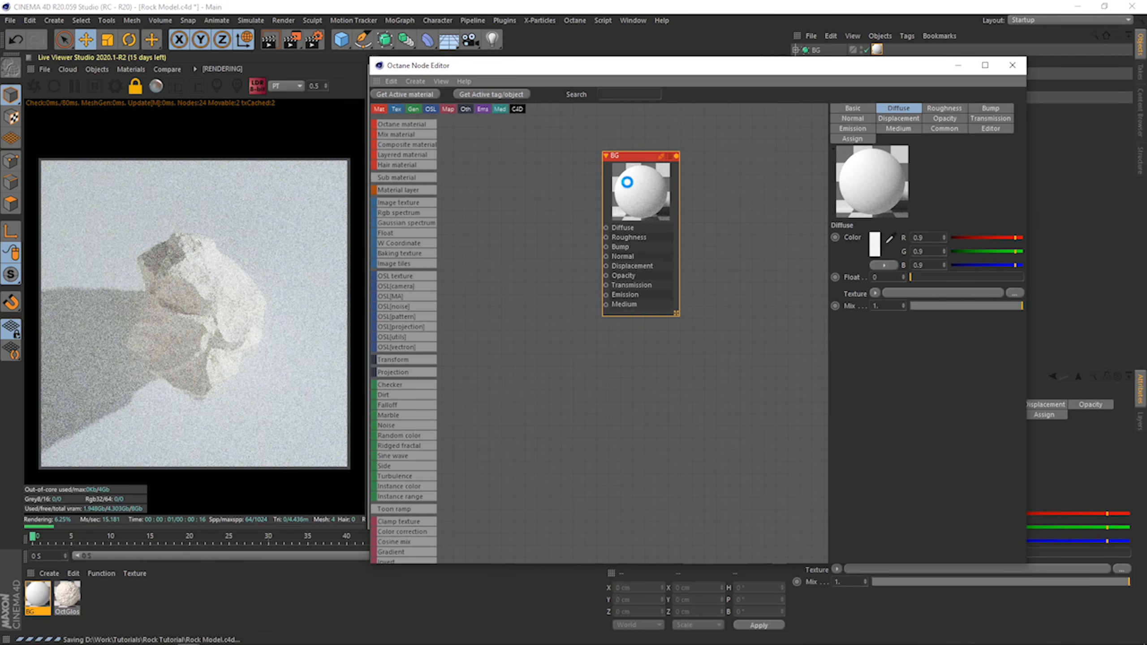
drag(510, 210, 509, 211)
drag(564, 212, 607, 228)
Set the BG material's RGB spectrum to a pale cream colour using a hex value and close the node editor.
click(860, 114)
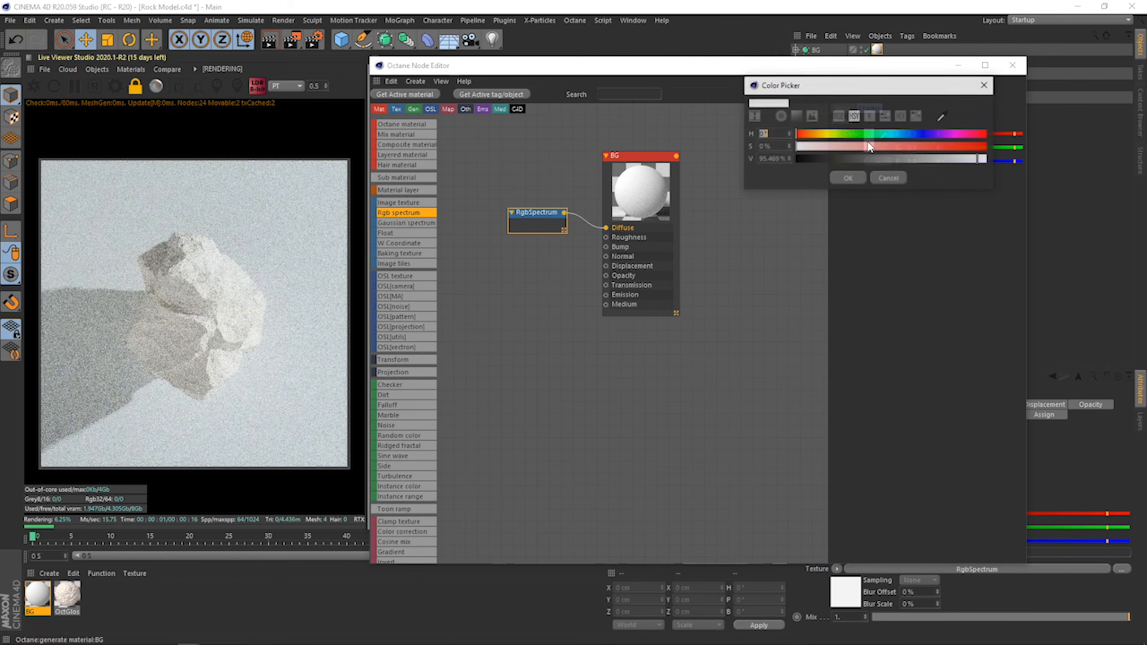
drag(787, 136, 721, 154)
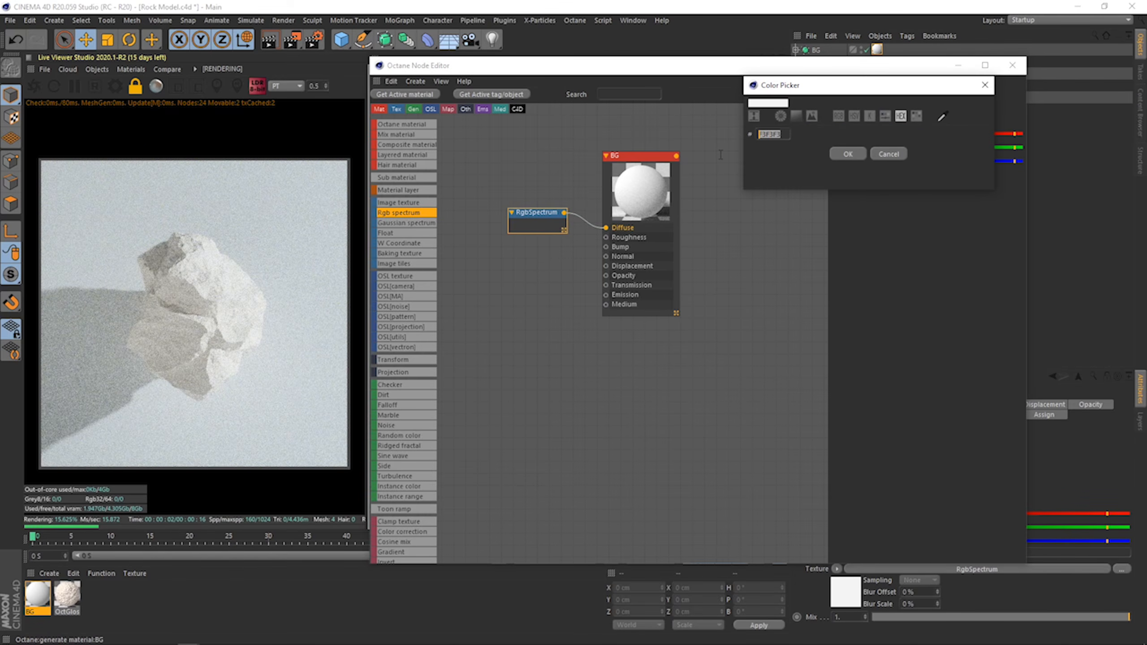
click(859, 152)
click(691, 224)
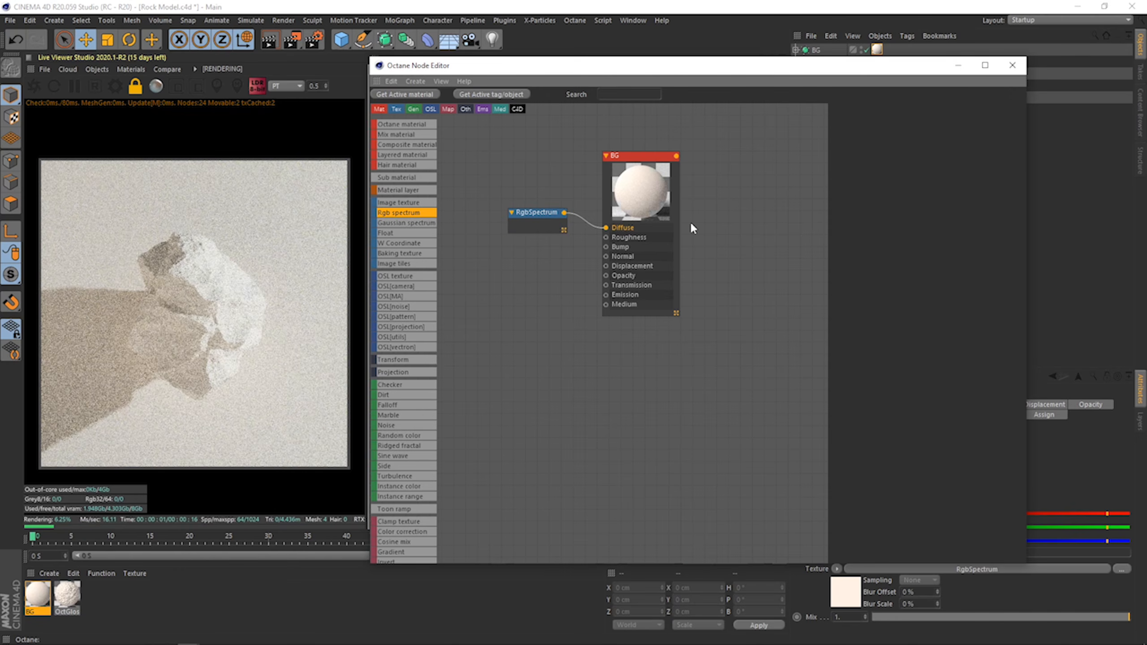
click(1013, 65)
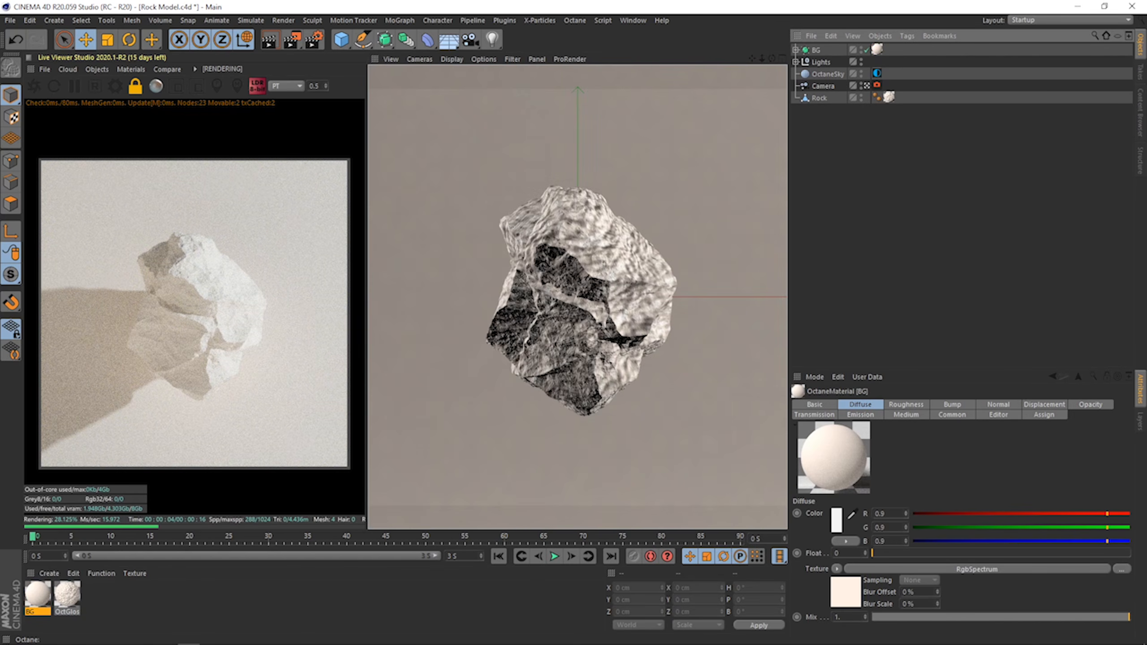
Switch to the browser and look through the trending color palettes on Coolors for colour inspiration.
drag(1146, 149, 909, 2)
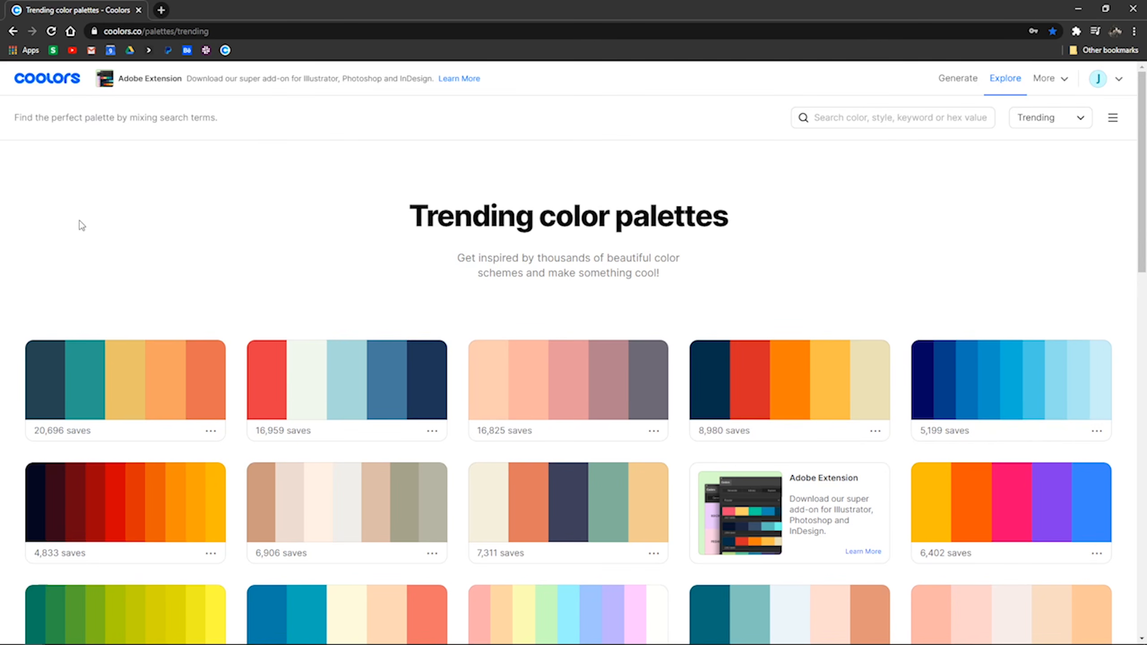
scroll(93, 224, down, 3)
scroll(93, 224, up, 4)
scroll(618, 312, down, 5)
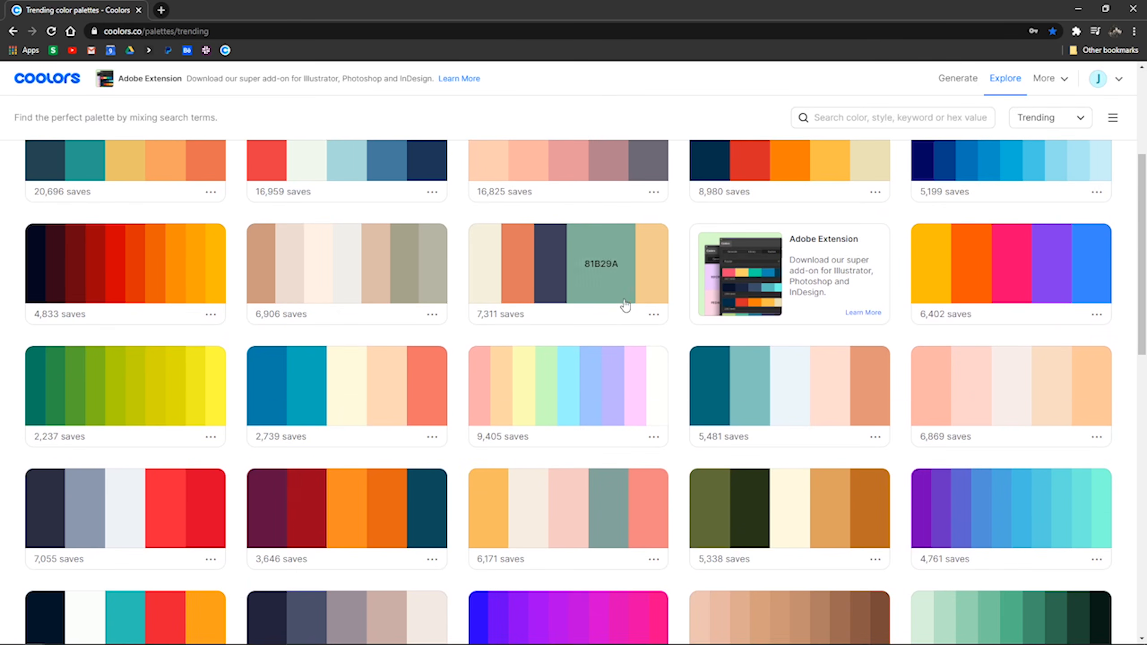
scroll(1032, 356, down, 4)
scroll(963, 382, down, 3)
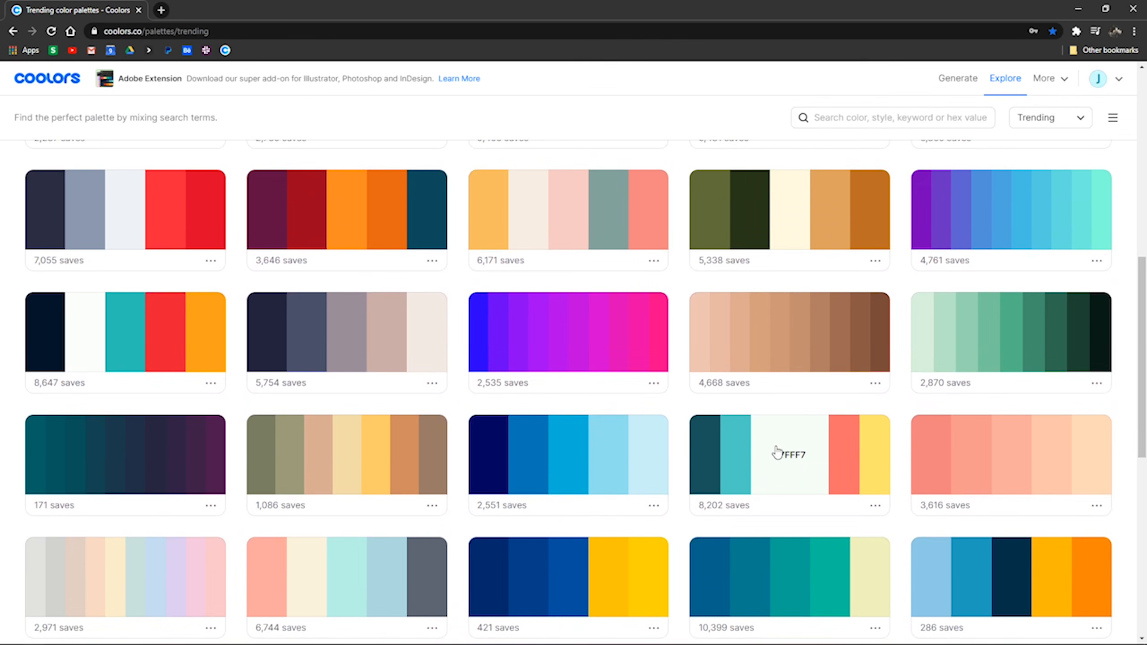
scroll(745, 466, down, 10)
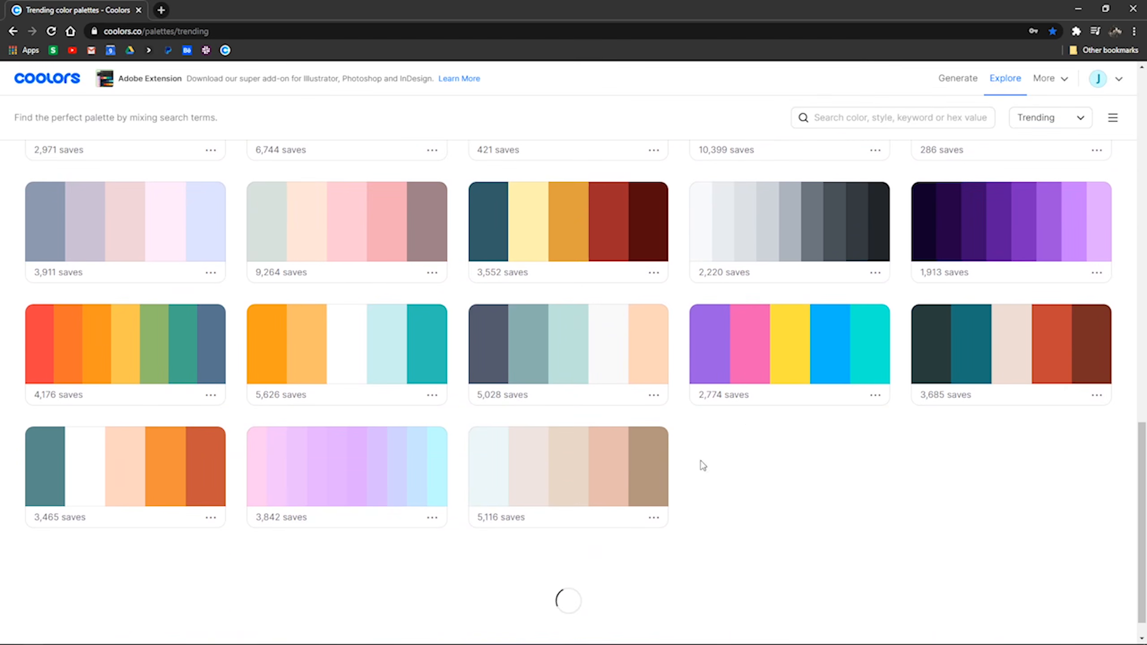
scroll(703, 465, up, 20)
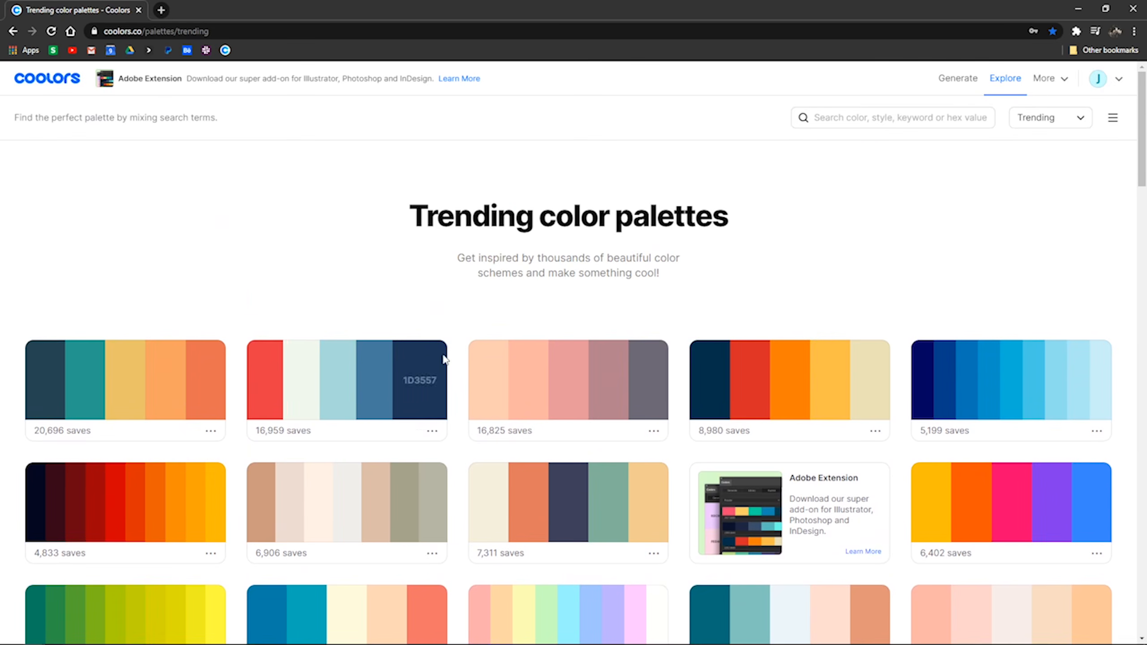
scroll(239, 276, down, 1)
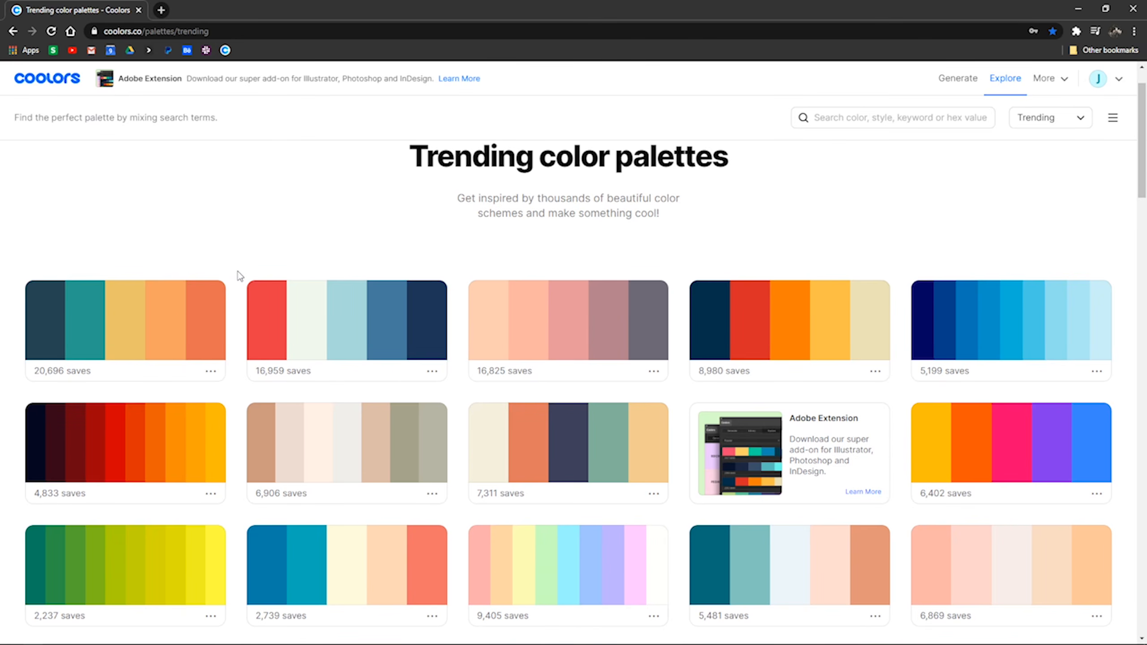
scroll(240, 277, down, 4)
scroll(240, 276, down, 3)
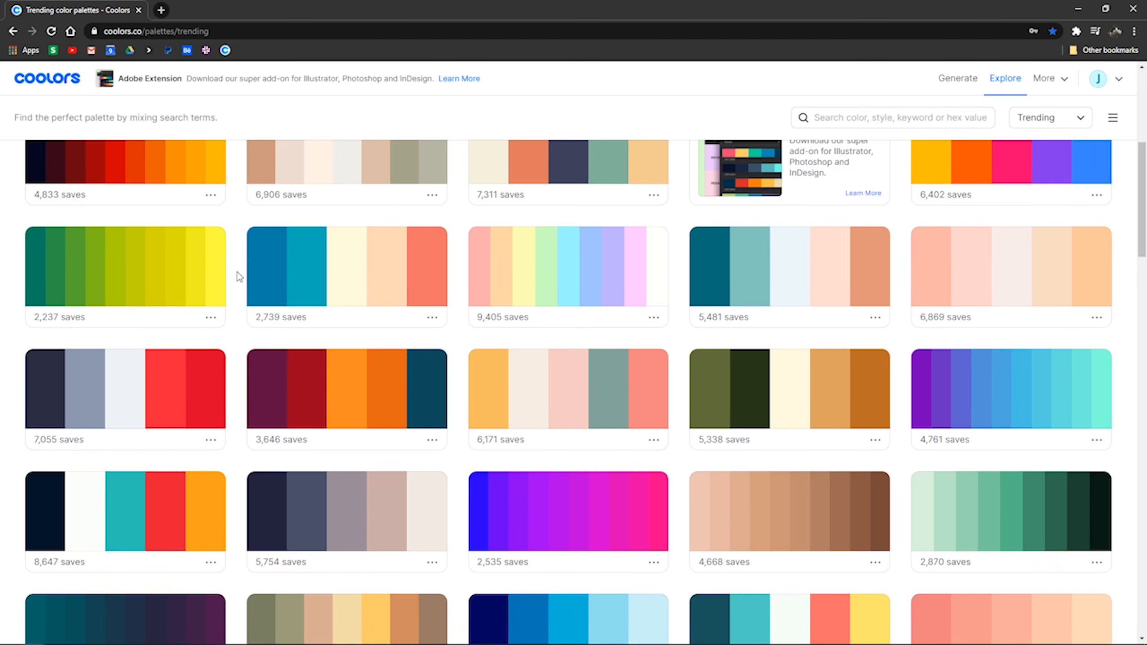
scroll(692, 422, up, 7)
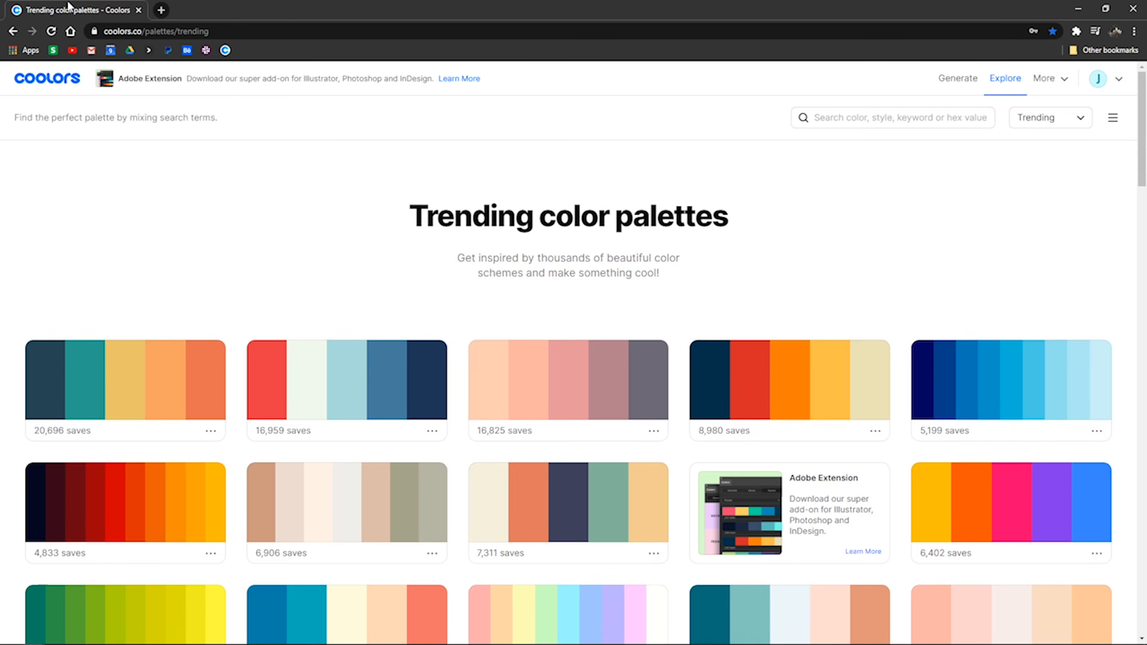
drag(63, 10, 140, 36)
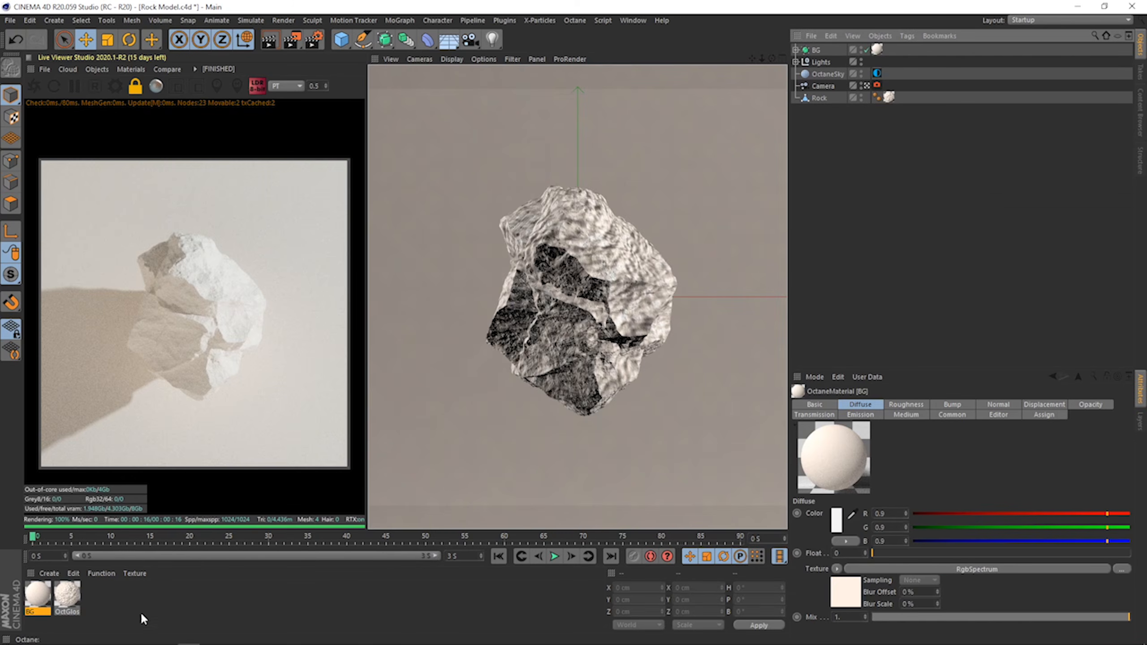
Rename the rock's glossy material as Rock.
click(68, 595)
double_click(67, 611)
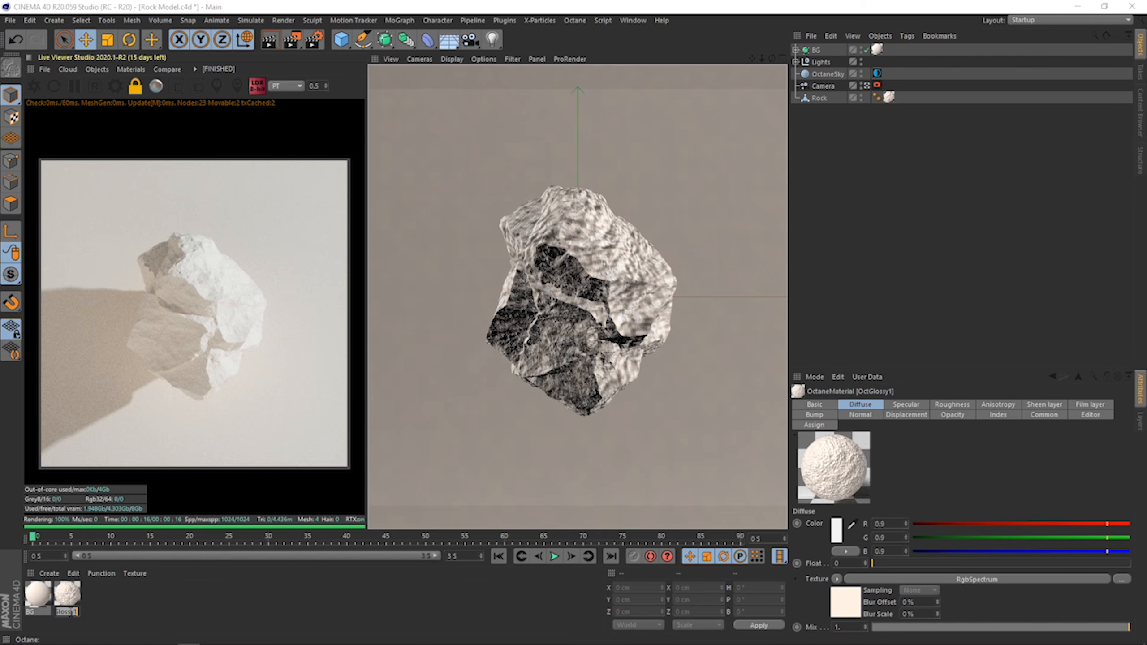
text(Fock)
key(Return)
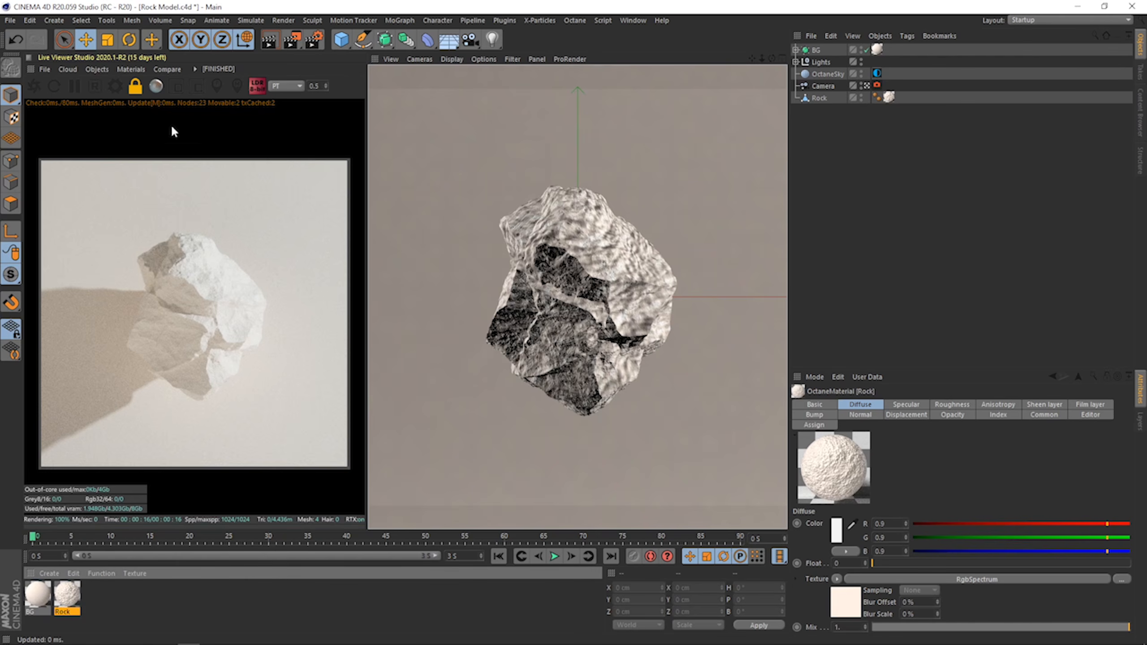
Open the Rock material in the Octane Node Editor and connect it to the Material1 input of a new Mix material.
click(130, 69)
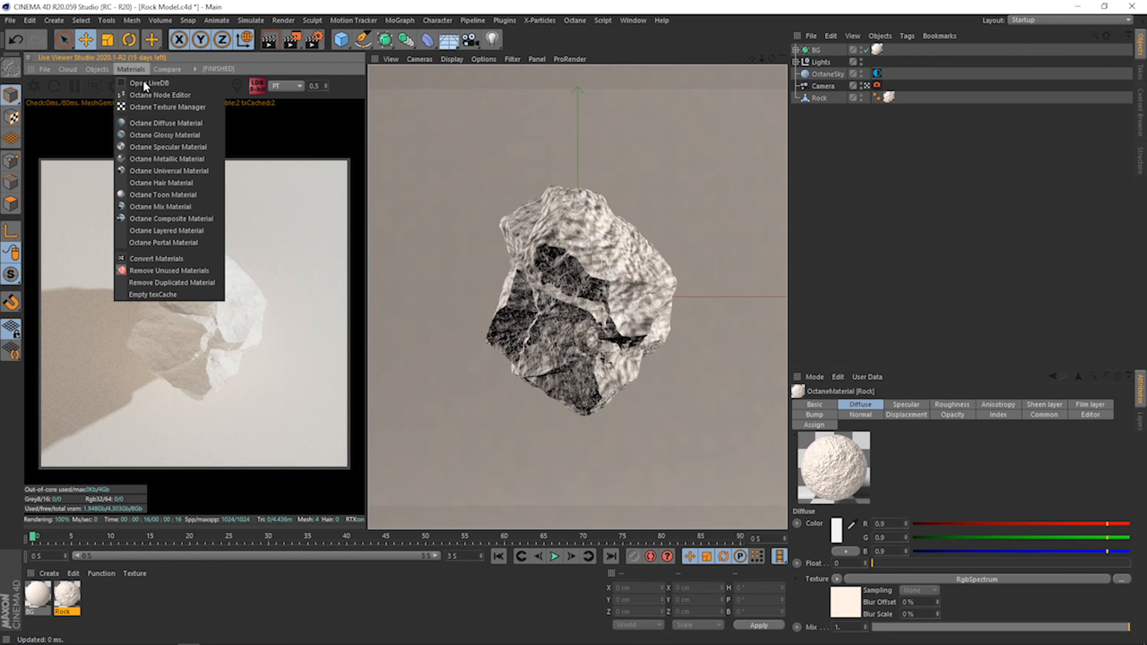
click(162, 94)
drag(424, 147, 586, 102)
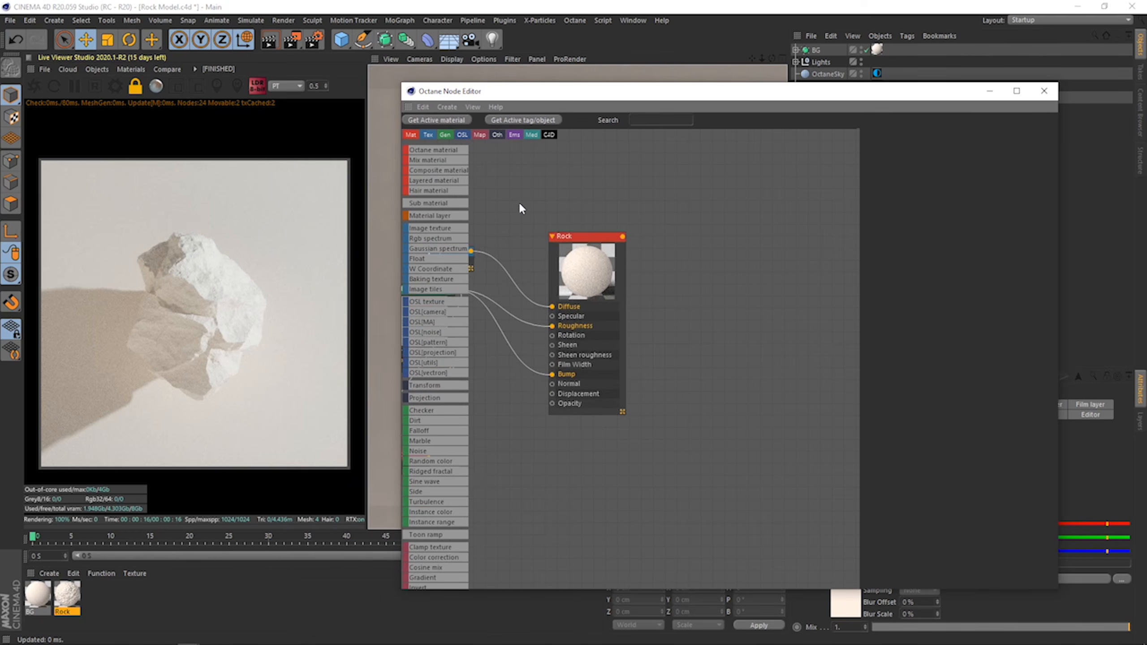
scroll(546, 209, up, 1)
middle_drag(520, 204, 515, 229)
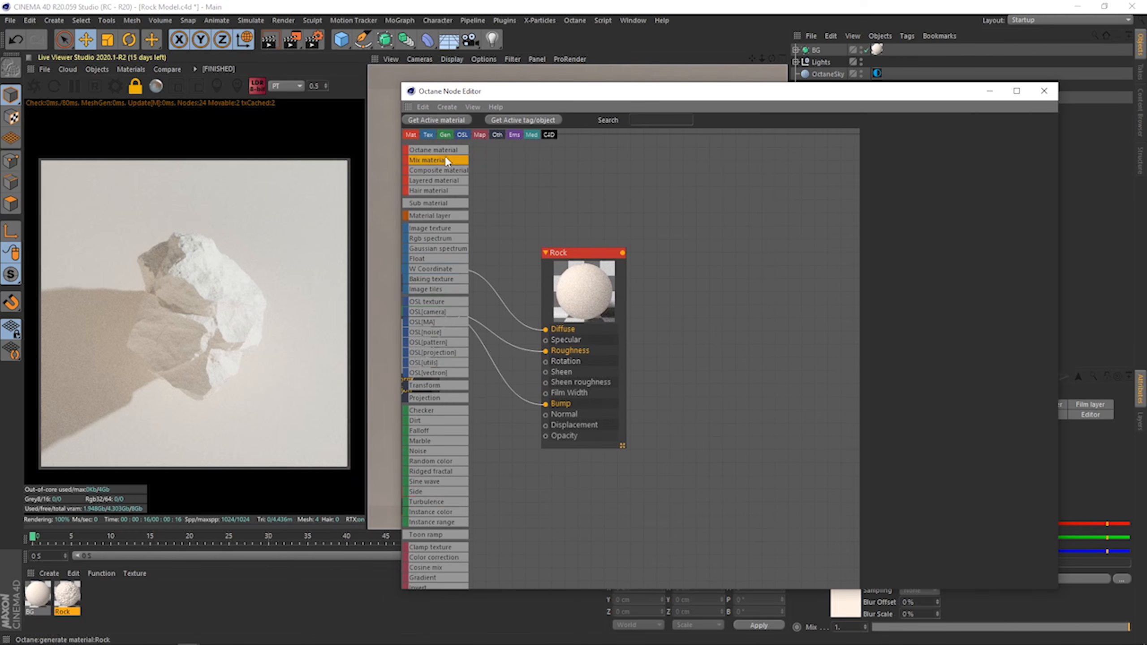
drag(675, 204, 677, 206)
drag(623, 252, 680, 299)
drag(583, 253, 581, 208)
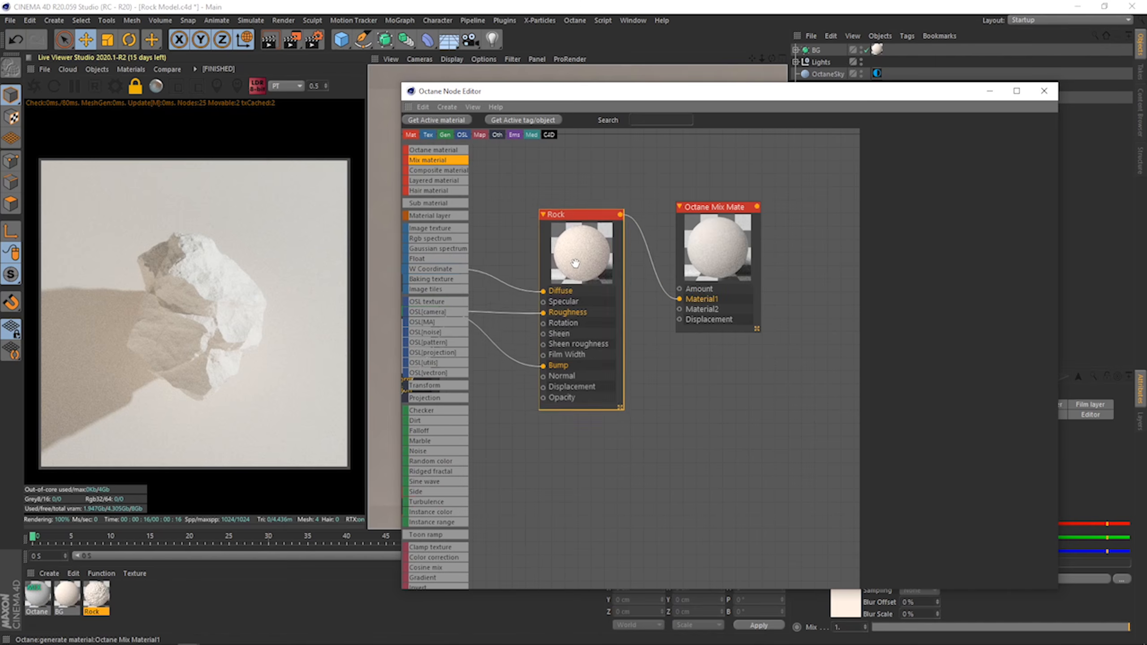
Connect a new Octane material to the mix's Material2 input and set its material type to Specular.
drag(561, 463, 560, 464)
drag(600, 469, 680, 309)
scroll(744, 375, down, 3)
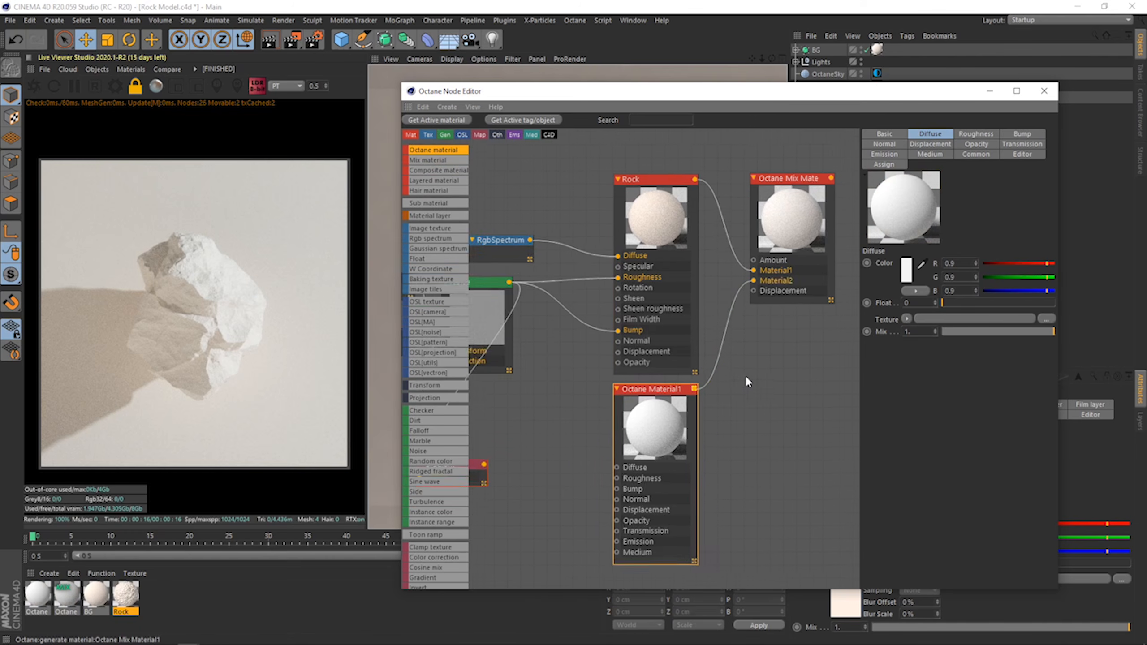
click(886, 135)
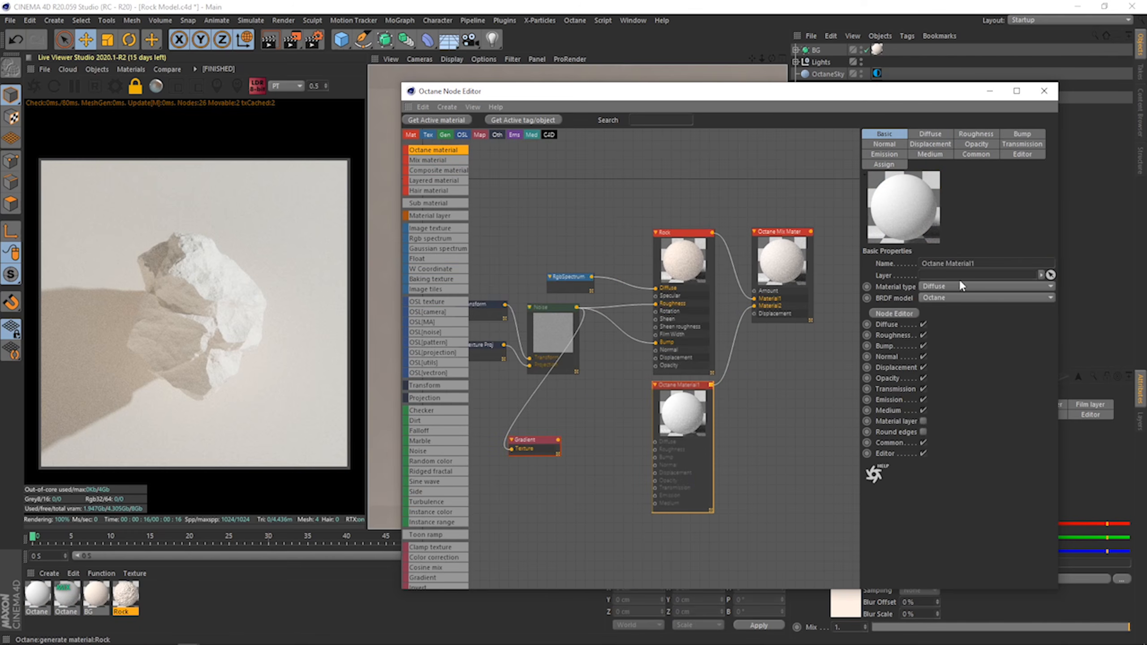
click(959, 286)
click(949, 321)
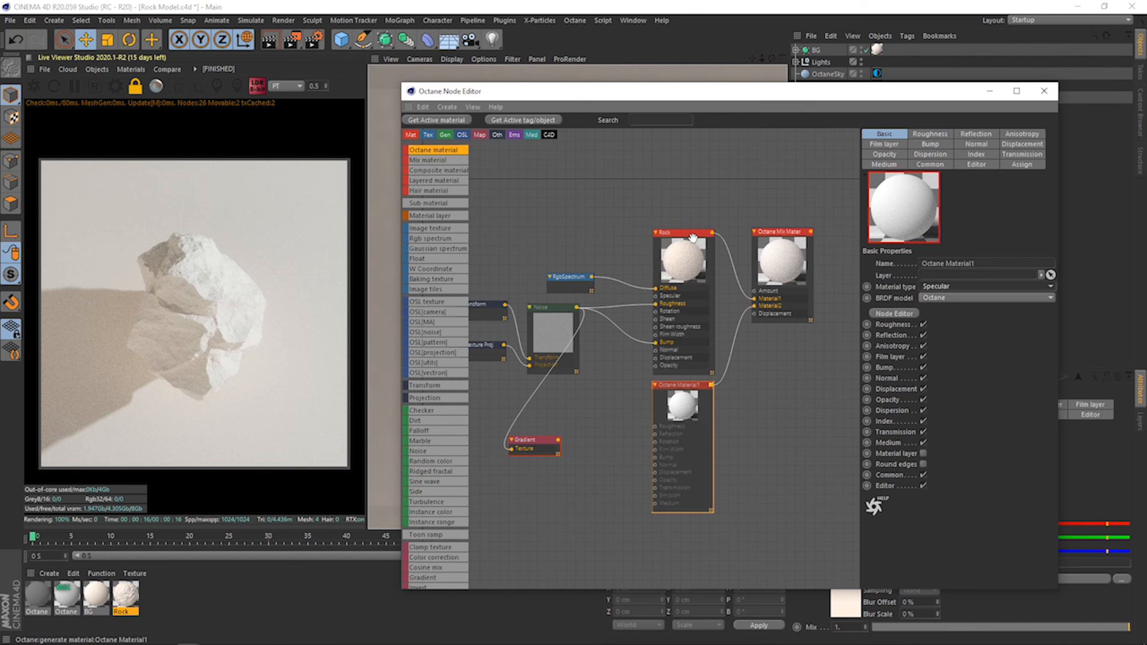
Connect a Float texture to the mix material's Amount input and raise its float value to the slider's maximum.
drag(425, 259, 754, 291)
click(673, 192)
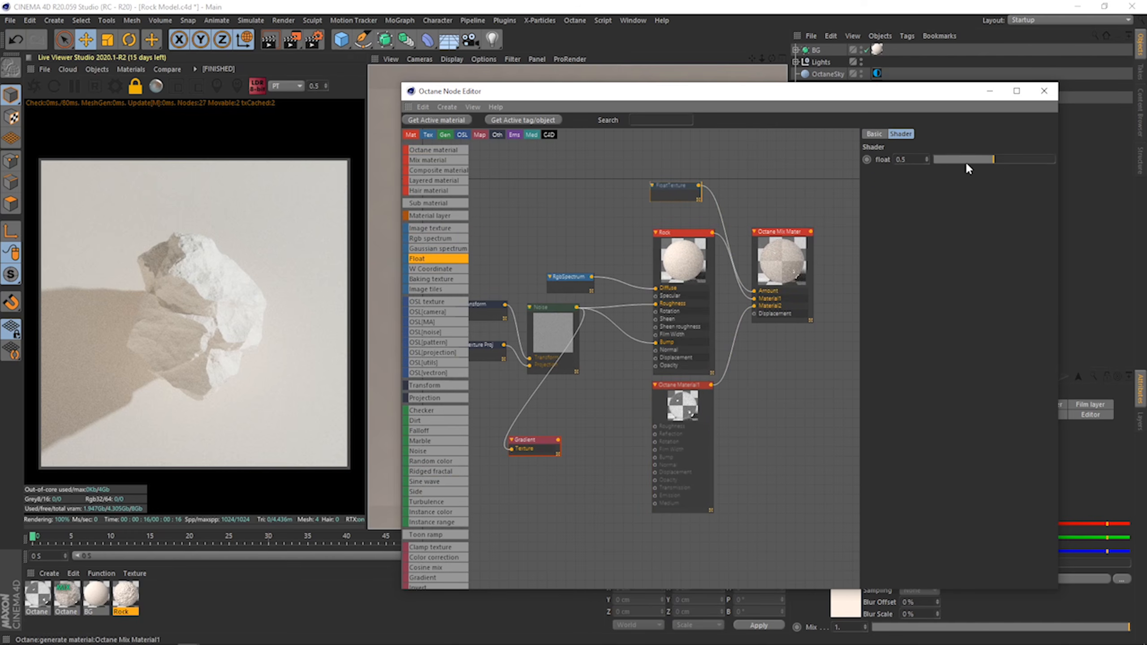
drag(965, 161, 1129, 174)
drag(972, 159, 1065, 167)
Set the specular material's index to 1.1.
click(686, 422)
scroll(568, 351, down, 4)
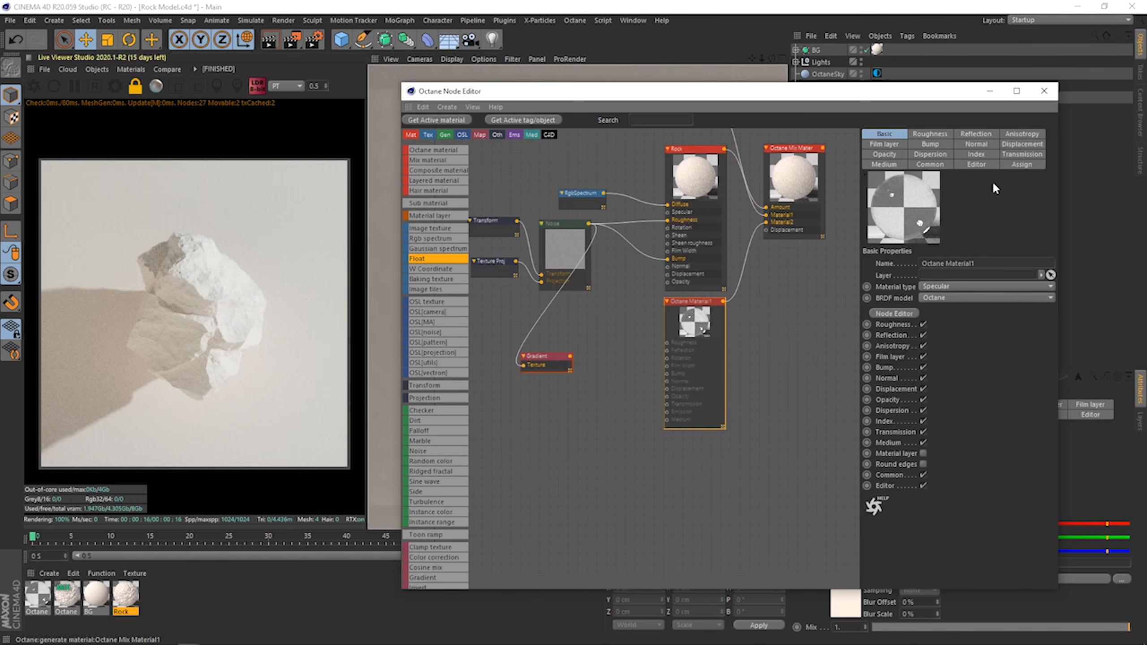
click(976, 154)
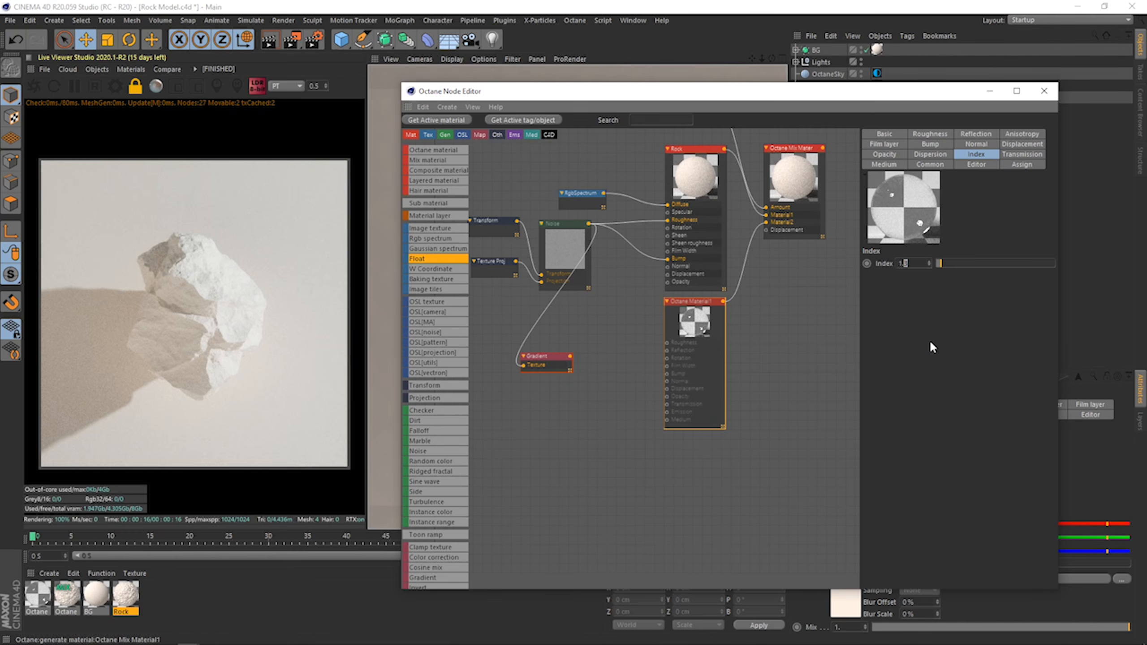
text(1)
key(Return)
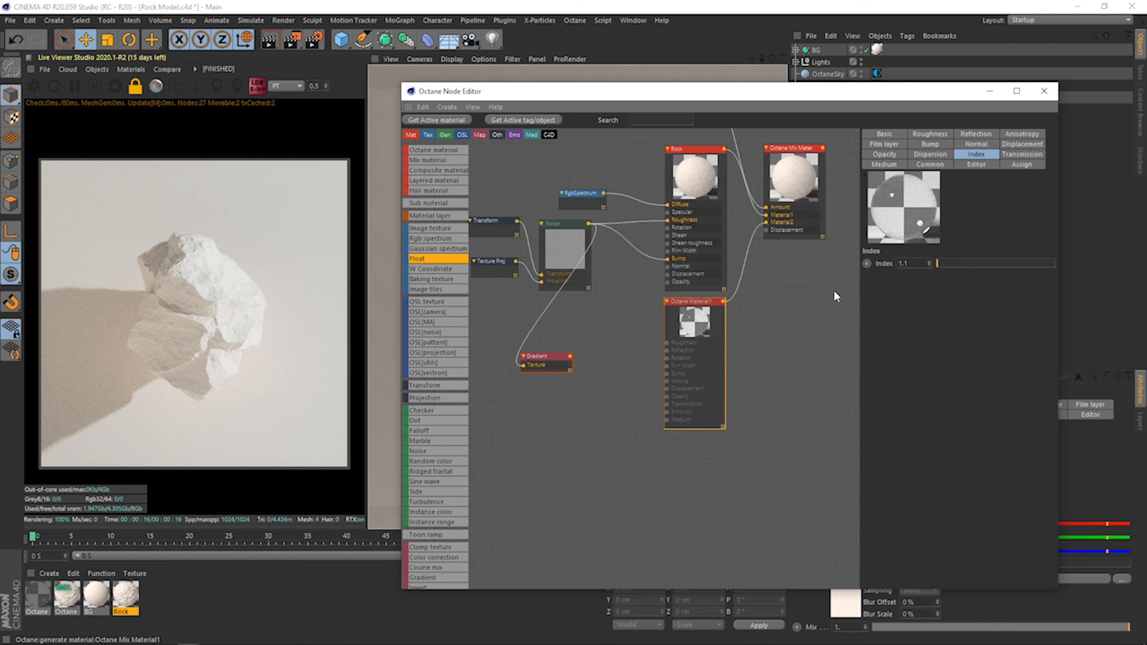
Enable fake shadows on the specular material and set its roughness float to about 0.417.
click(931, 164)
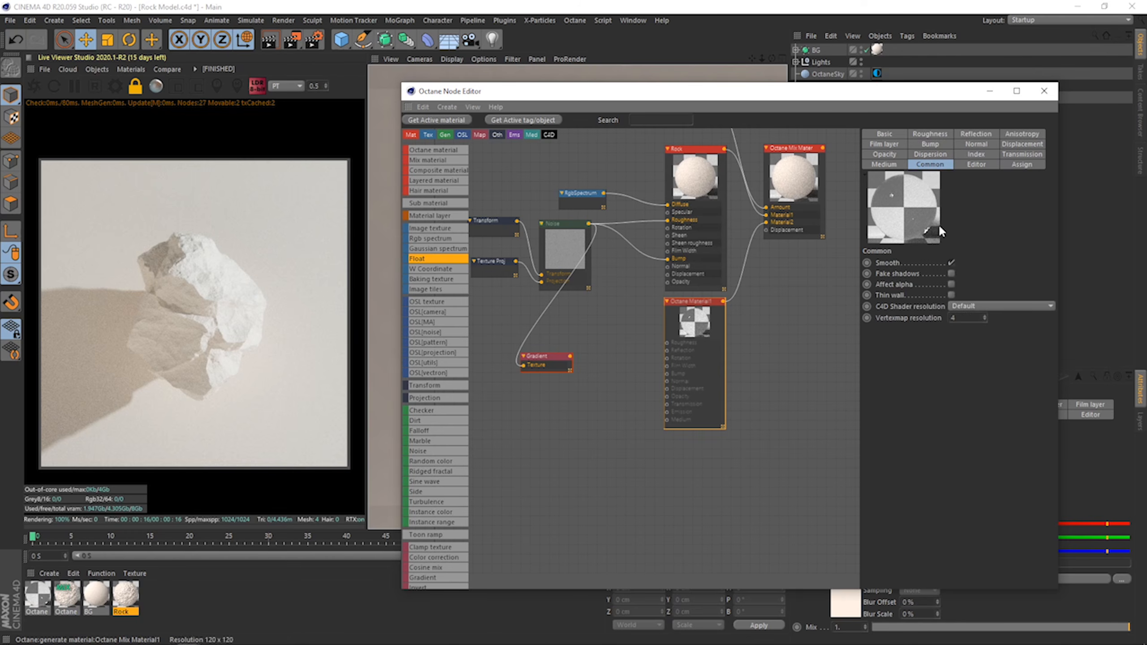
click(952, 274)
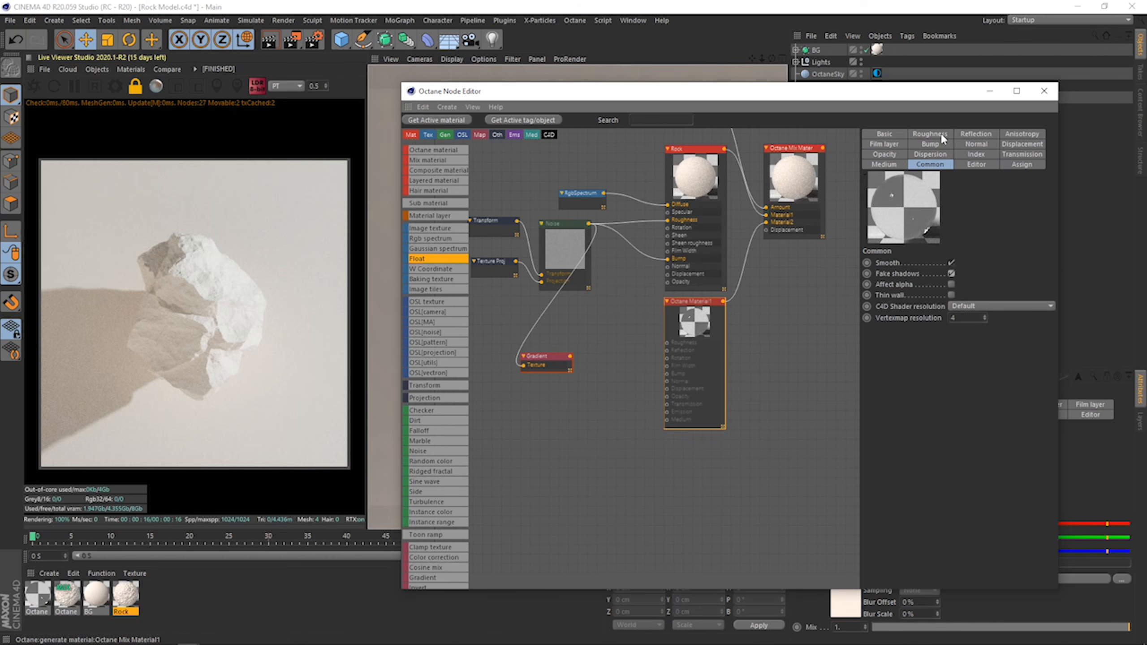
click(939, 133)
drag(975, 305, 981, 303)
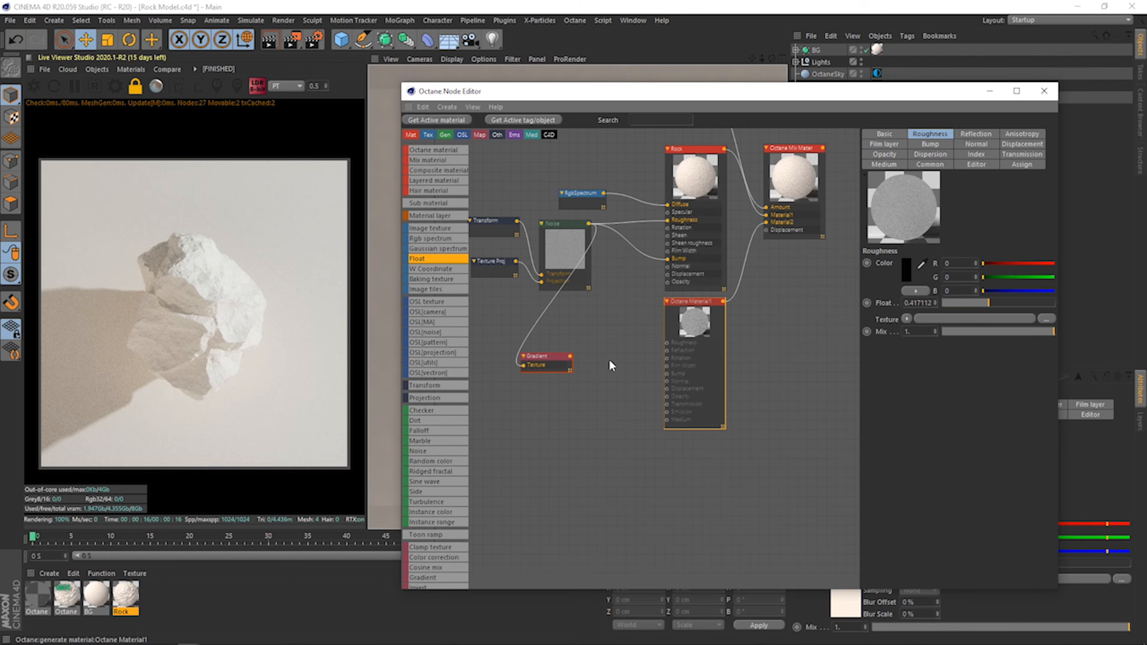
Connect a Scattering medium node to the specular material's Medium input and show the node's settings.
scroll(441, 508, down, 6)
scroll(456, 513, down, 2)
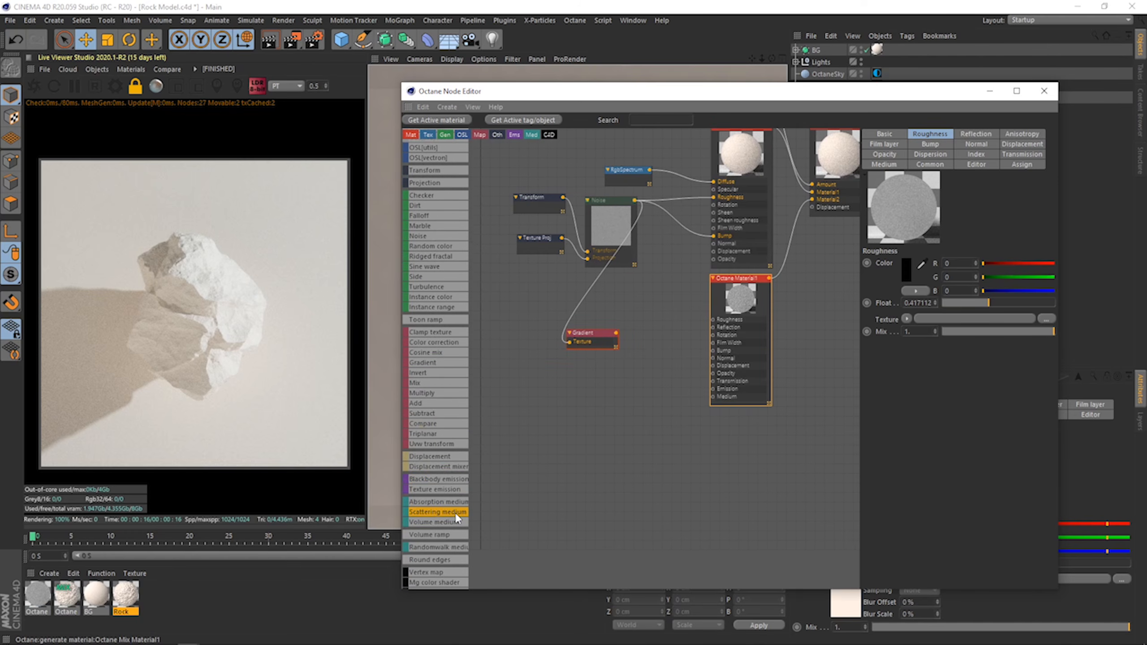
drag(592, 429, 713, 397)
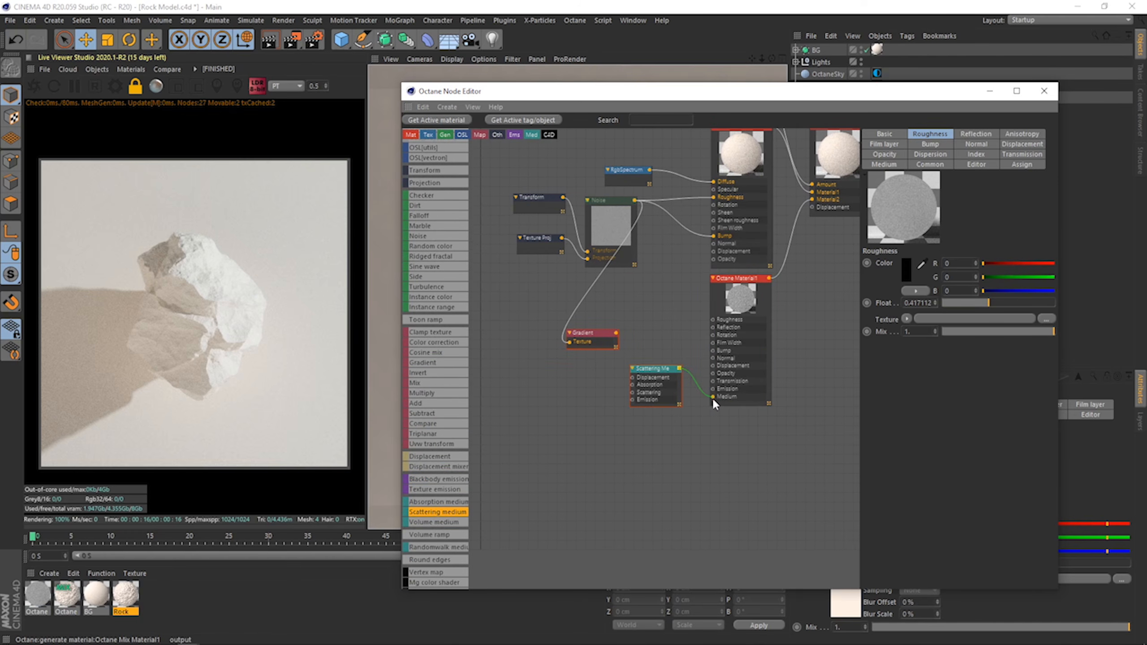
click(662, 397)
Replace the material on the Rock object with the Octane Mix material.
drag(681, 93, 696, 293)
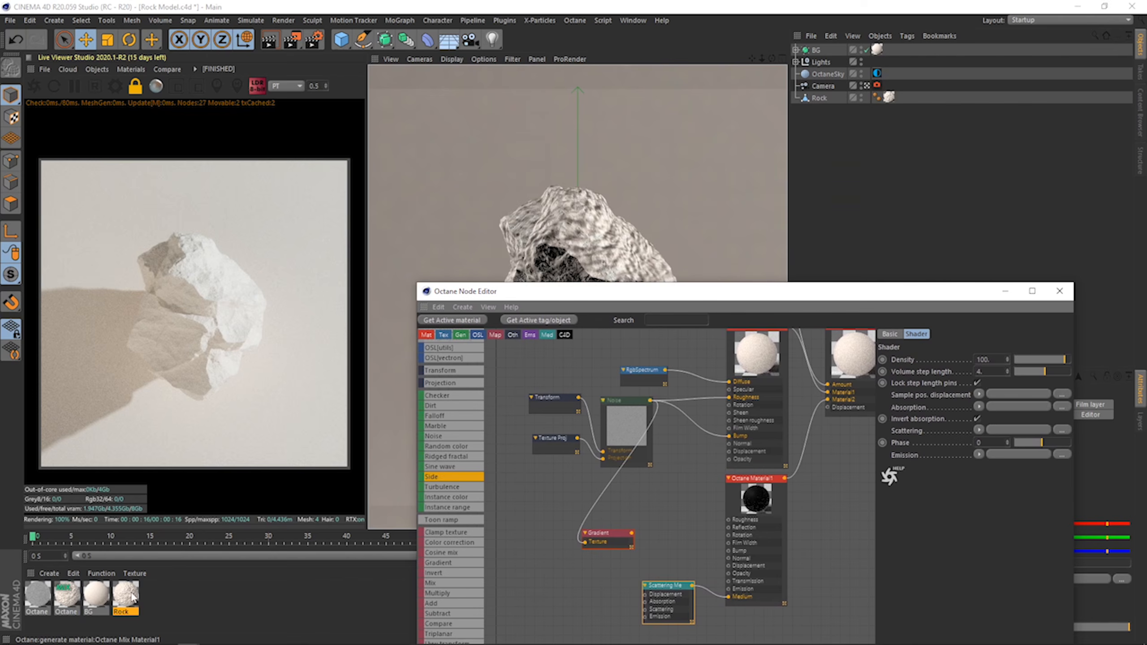
drag(64, 602, 888, 97)
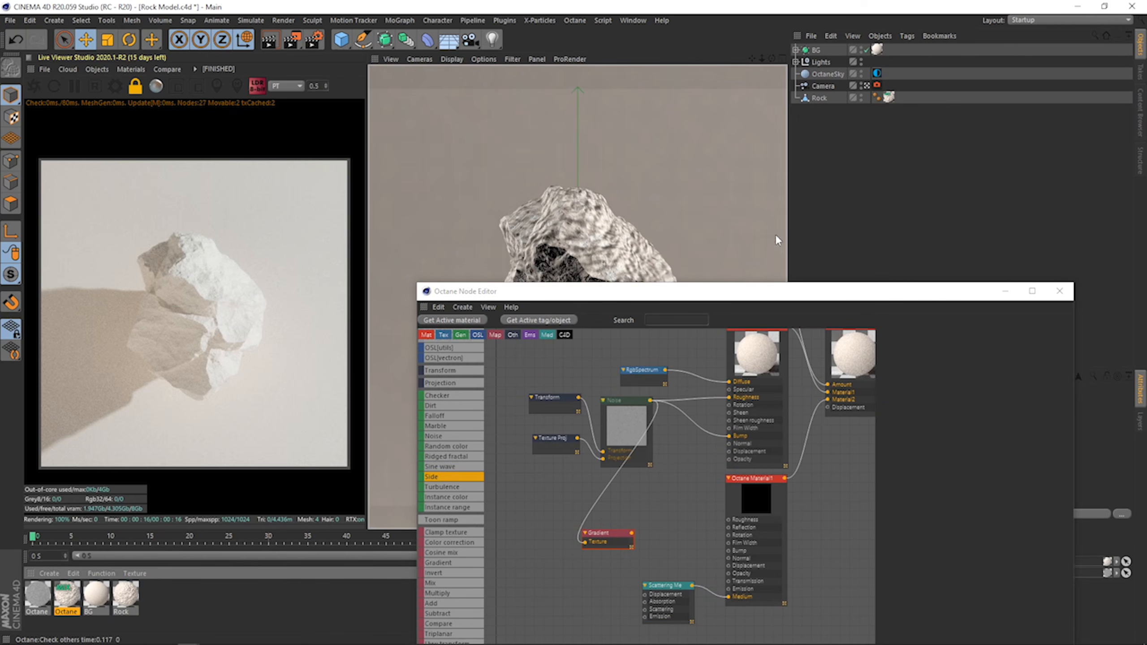
Set the float controlling the mix material's Amount to about 0.005.
drag(702, 283, 716, 74)
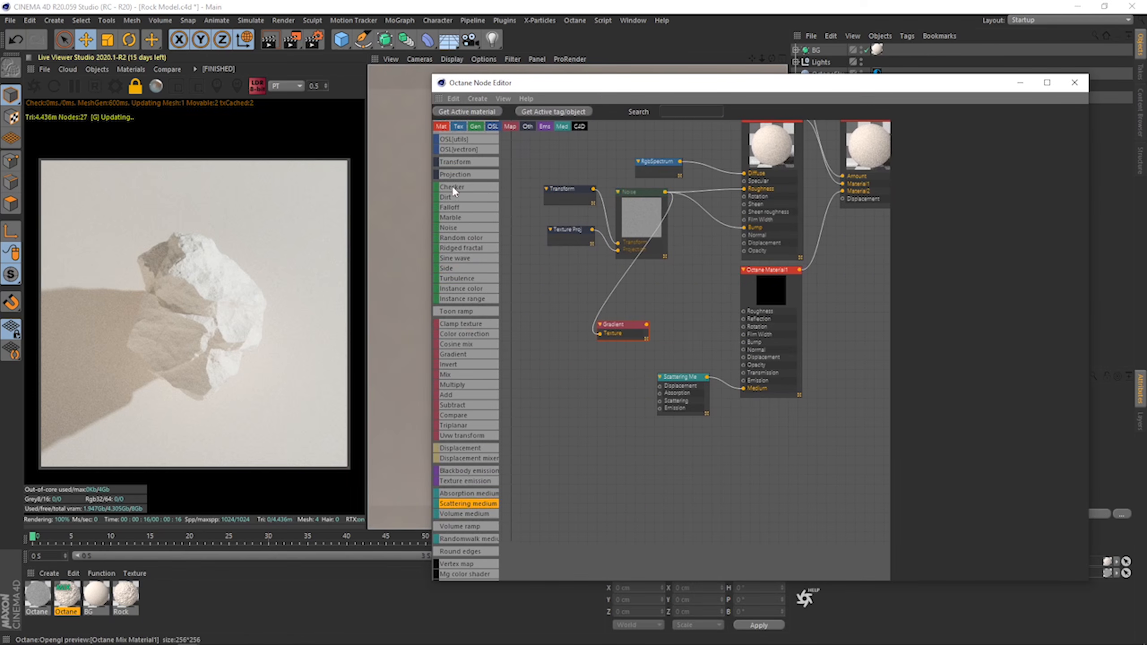
middle_drag(699, 287, 685, 321)
drag(683, 429, 684, 416)
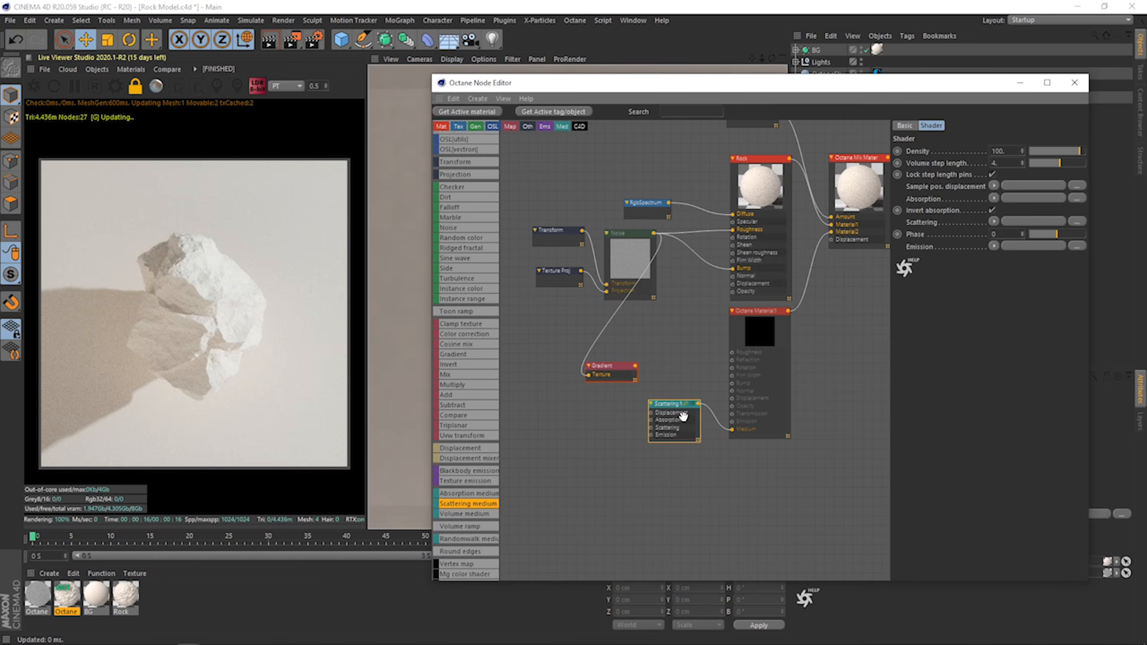
middle_drag(686, 161, 676, 206)
click(726, 160)
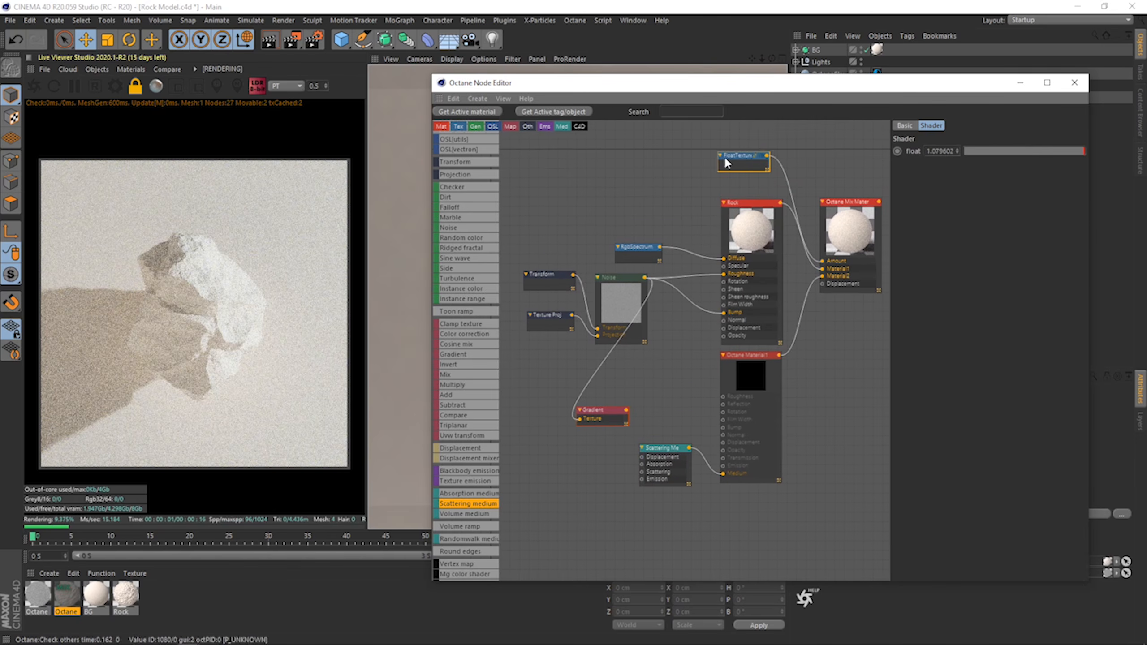
drag(986, 153, 964, 154)
middle_drag(657, 430, 658, 386)
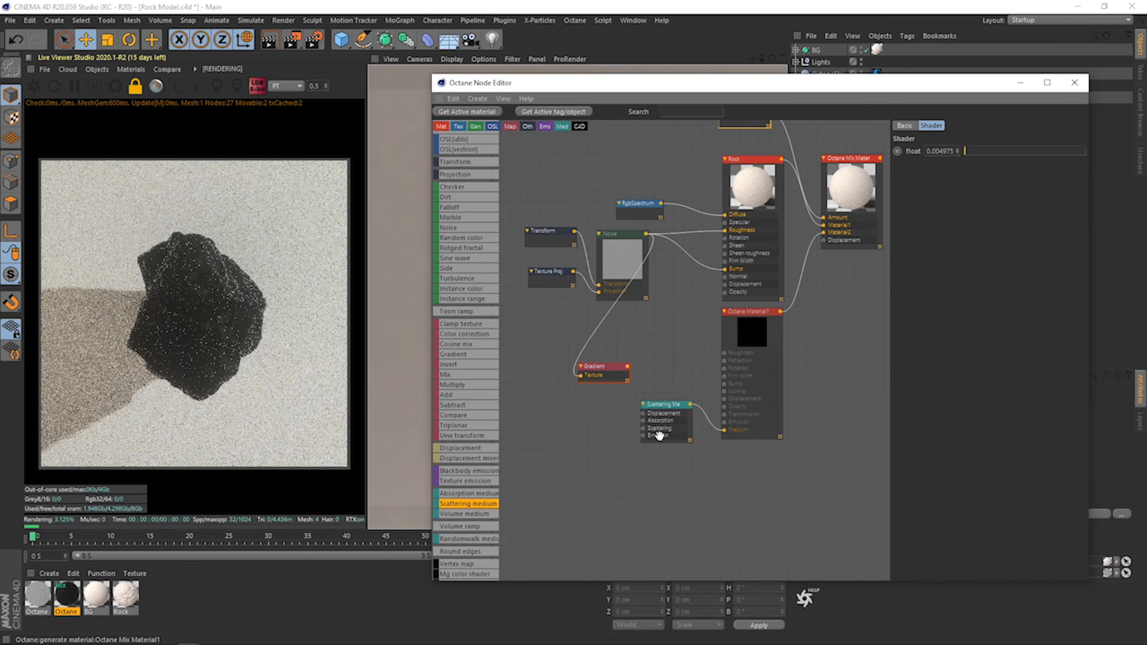
Set the Density of the Scattering medium node to about 6.43.
click(659, 424)
click(1072, 152)
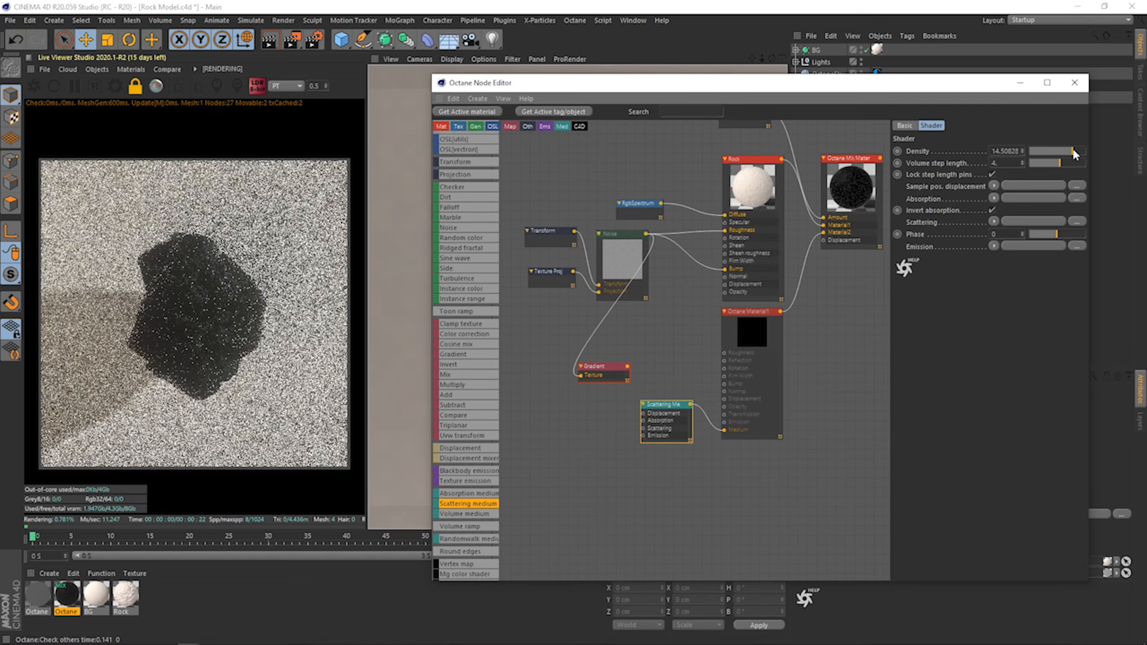
drag(1073, 151, 1072, 149)
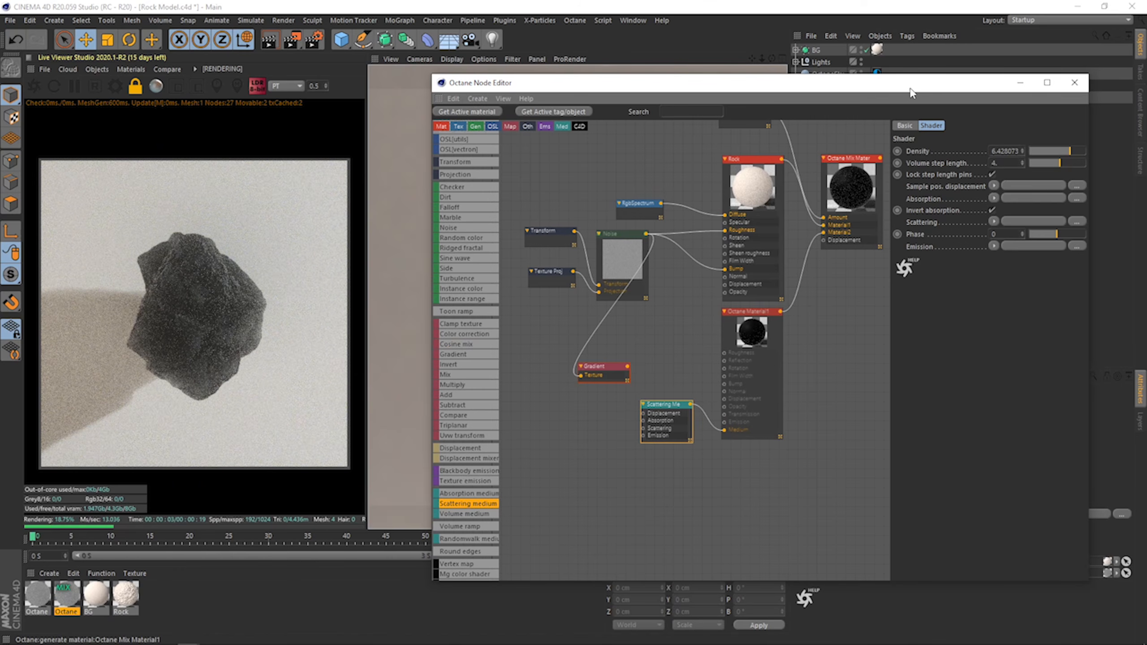
drag(909, 93, 908, 85)
scroll(722, 174, up, 2)
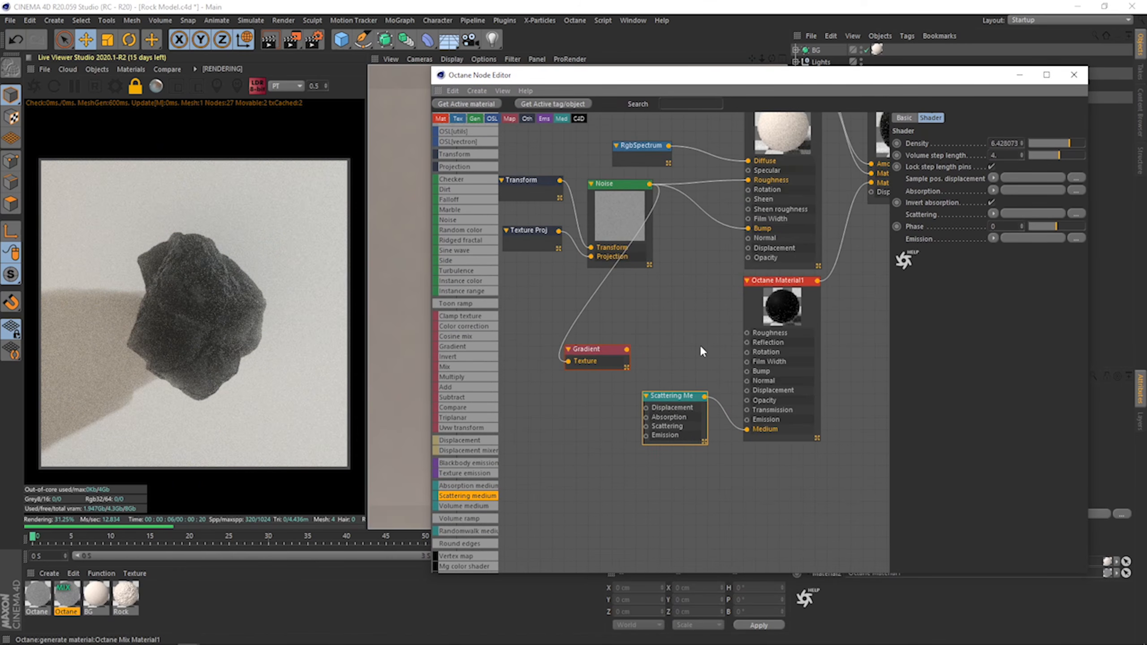
Check the roughness and index settings of the specular material node.
drag(689, 132, 547, 327)
middle_drag(721, 276, 644, 279)
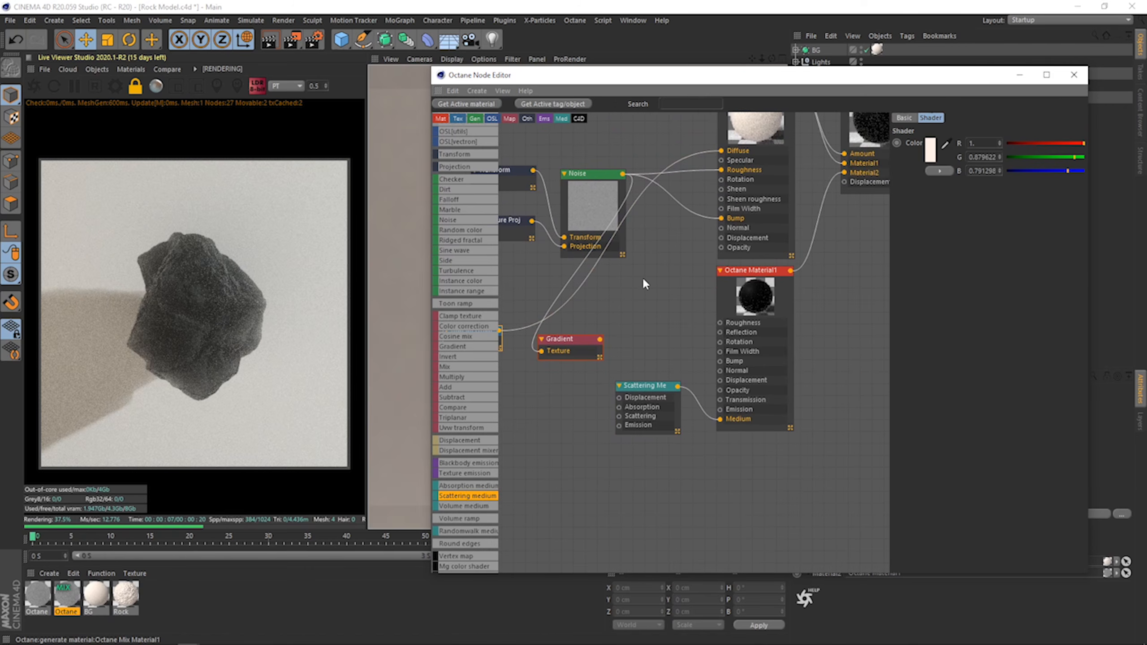
click(741, 309)
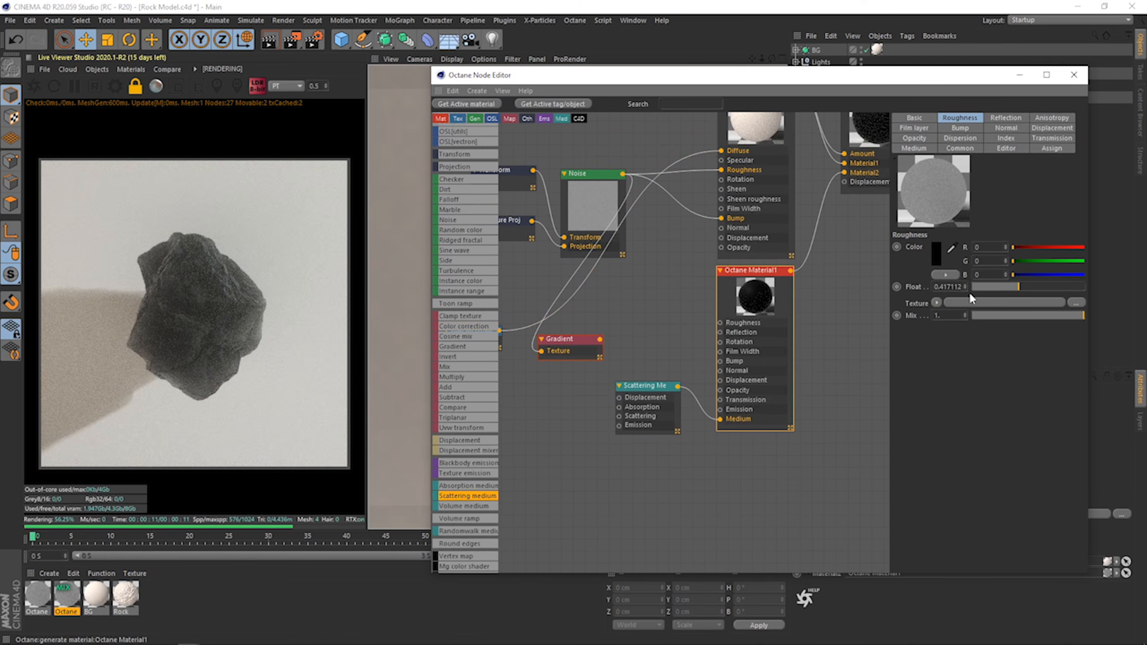
click(1012, 138)
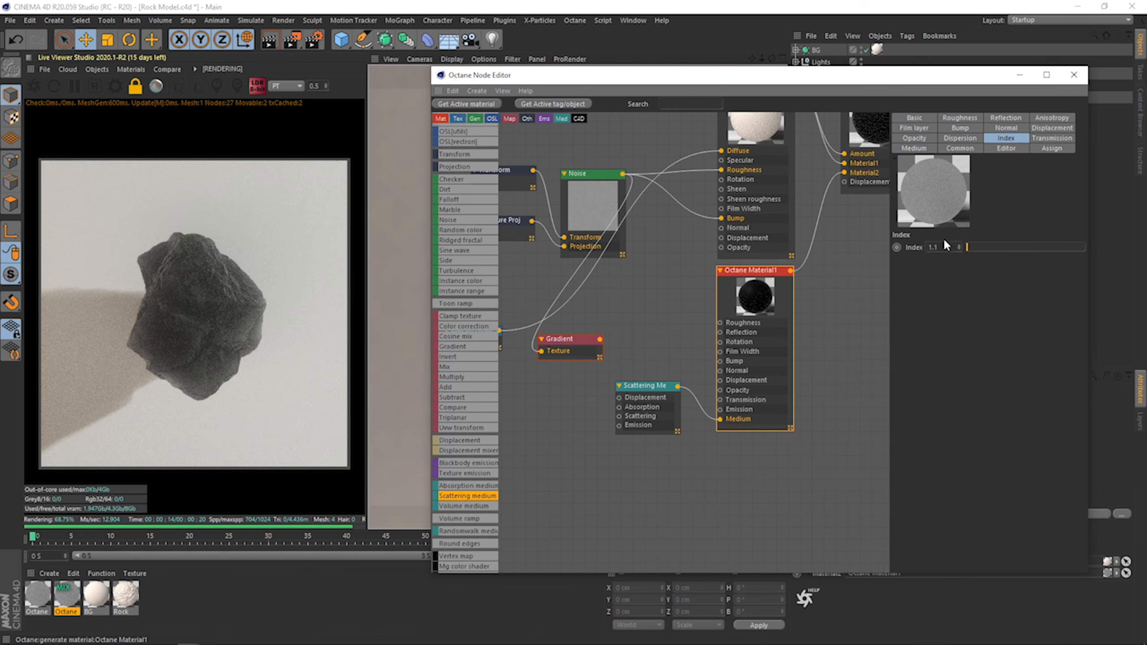
Connect the RgbSpectrum node to both the Absorption and Scattering inputs of the Scattering medium and reposition it above the Noise node.
middle_drag(636, 291, 698, 263)
drag(542, 302, 649, 120)
middle_drag(721, 275, 697, 300)
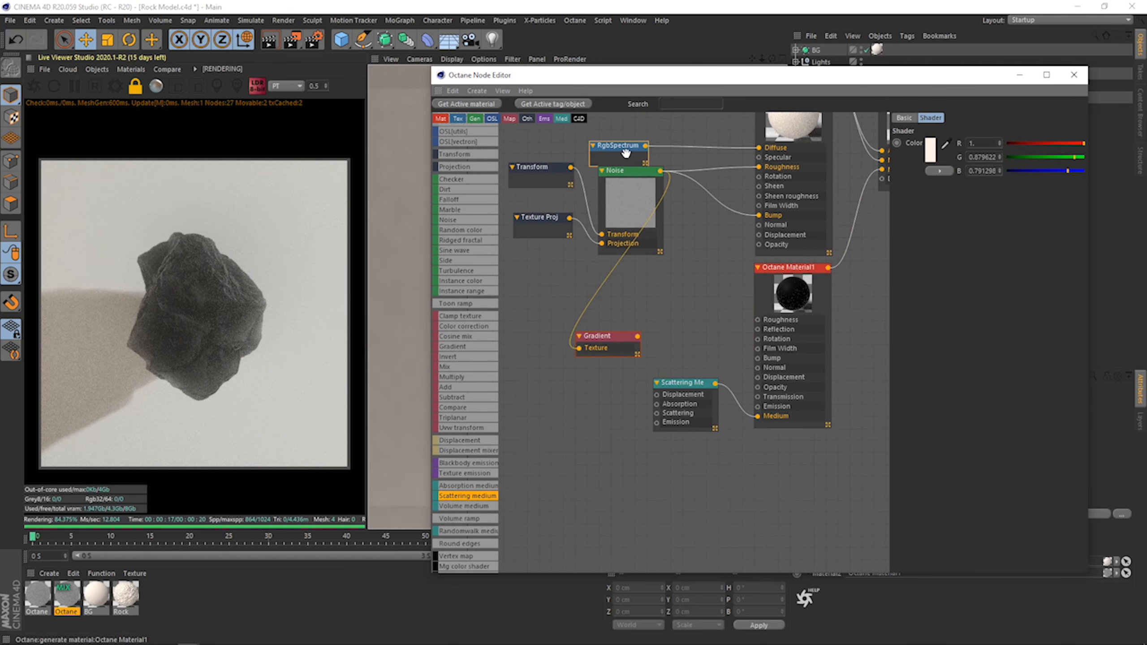
drag(624, 151, 684, 376)
middle_drag(684, 376, 642, 456)
drag(562, 221, 537, 193)
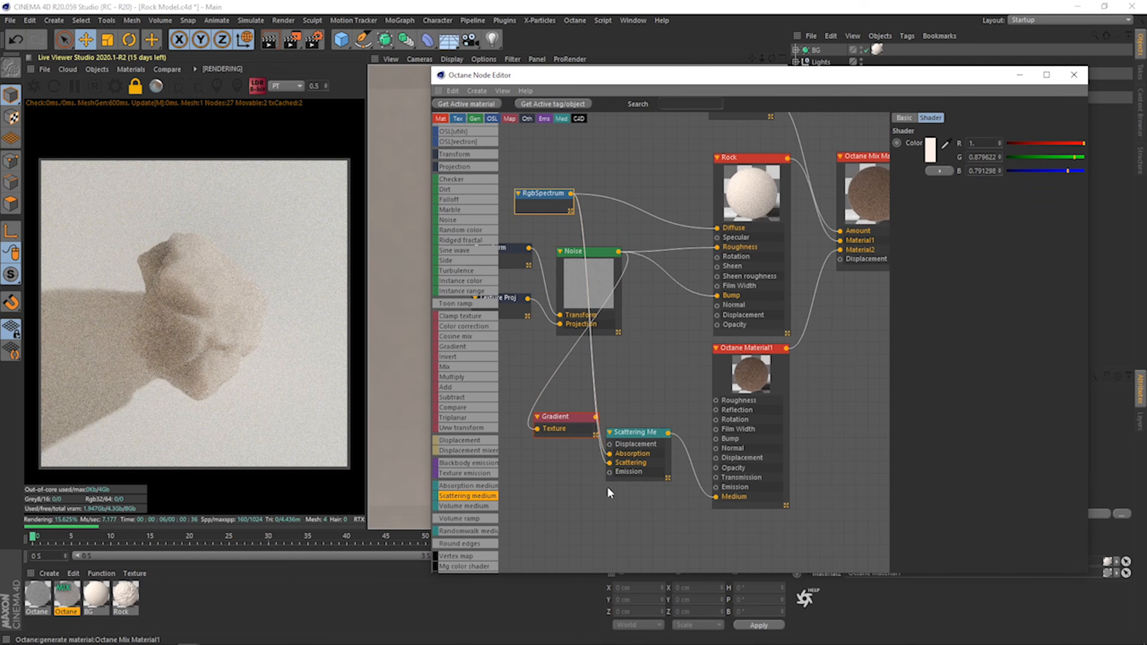
Set the float controlling the mix material's Amount to about 0.343 and close the node editor.
middle_drag(655, 370, 637, 408)
click(702, 150)
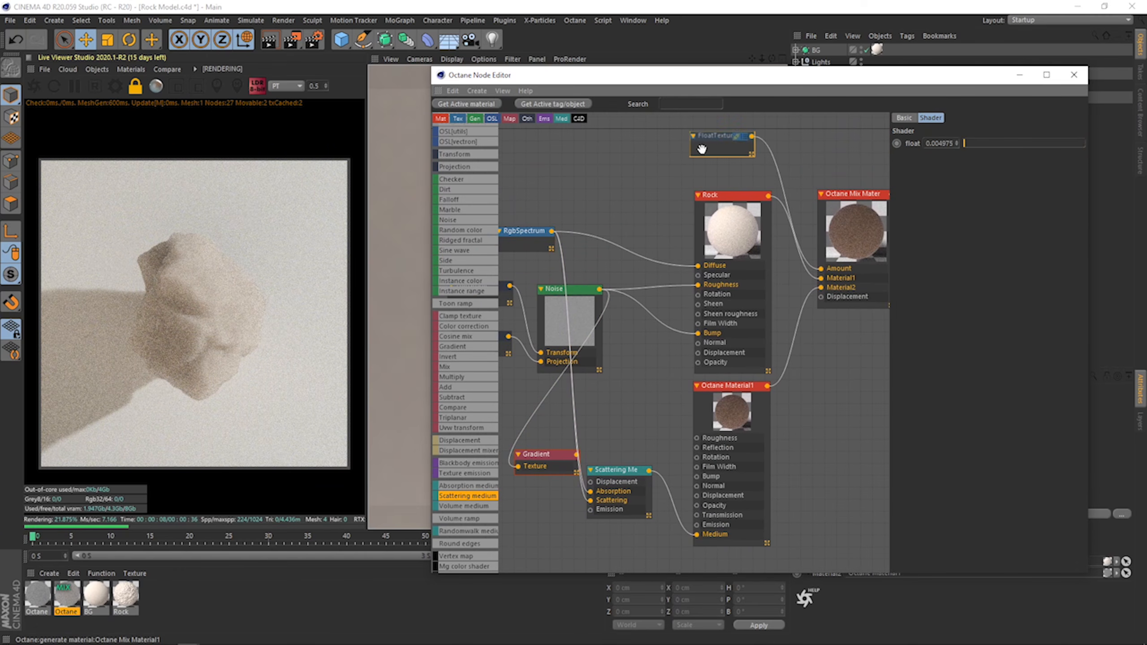
click(1021, 144)
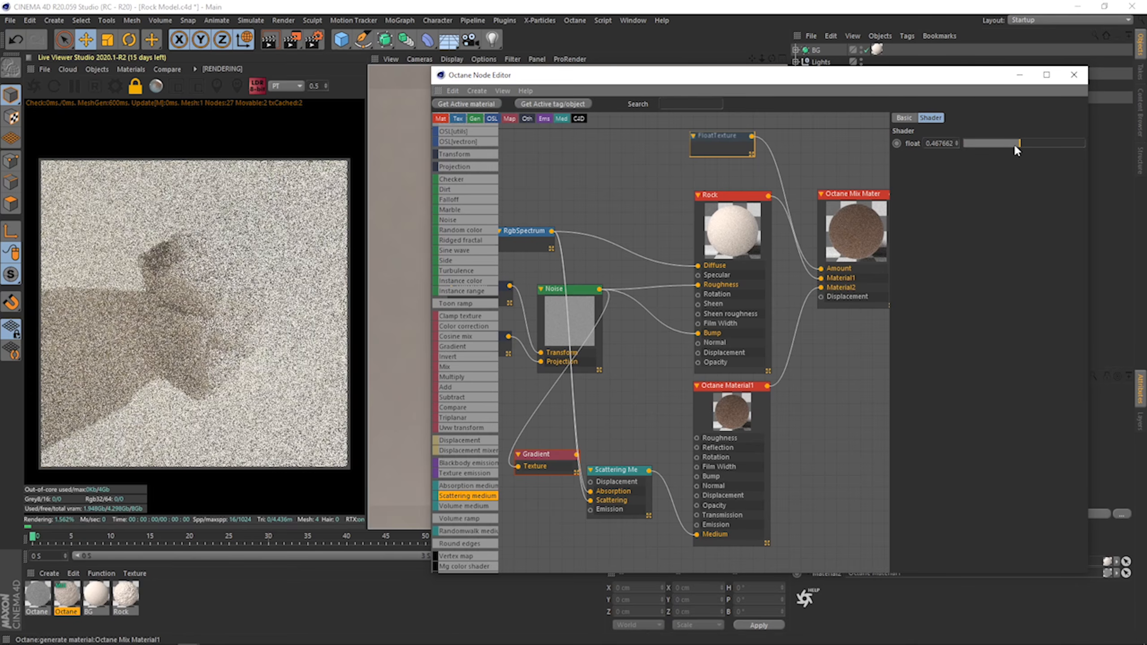
drag(1022, 144, 1006, 143)
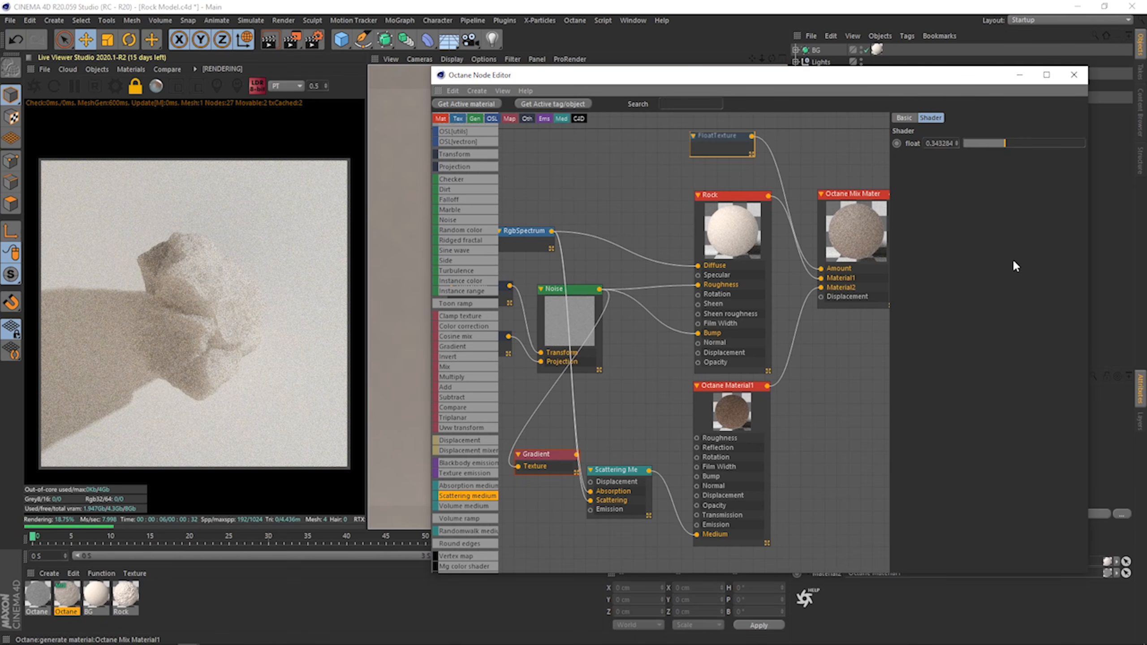
scroll(629, 200, down, 1)
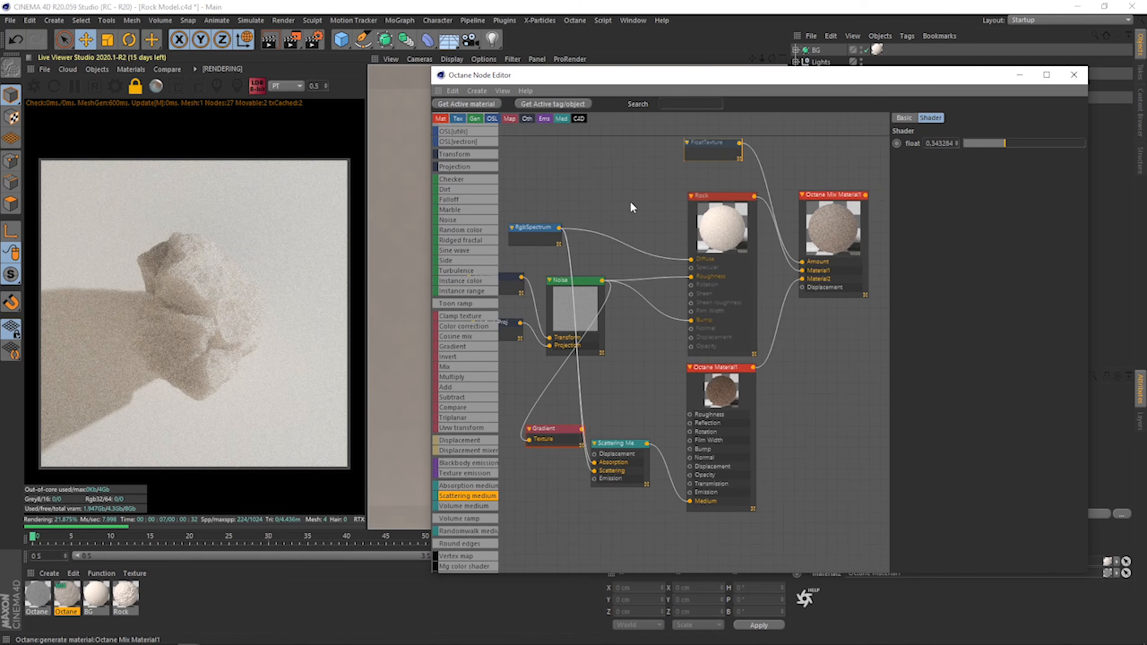
middle_drag(629, 200, 571, 232)
scroll(523, 244, down, 1)
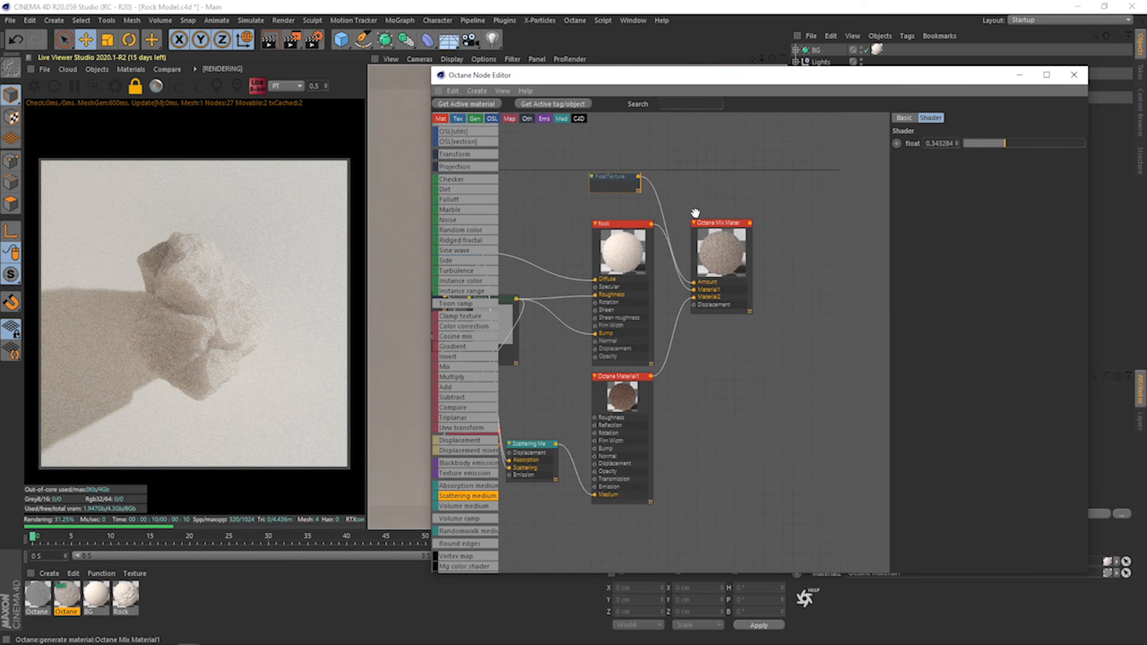
click(1075, 74)
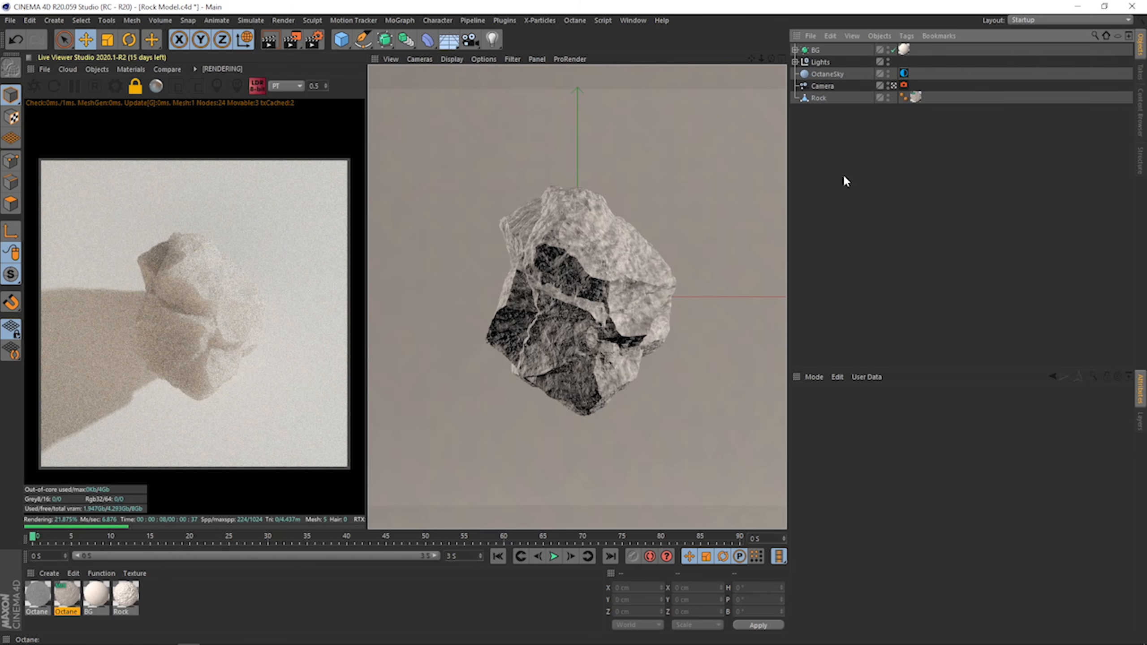
Set the sampling rate of both the Fill and Key light tags to 100.
click(795, 62)
drag(915, 72, 917, 89)
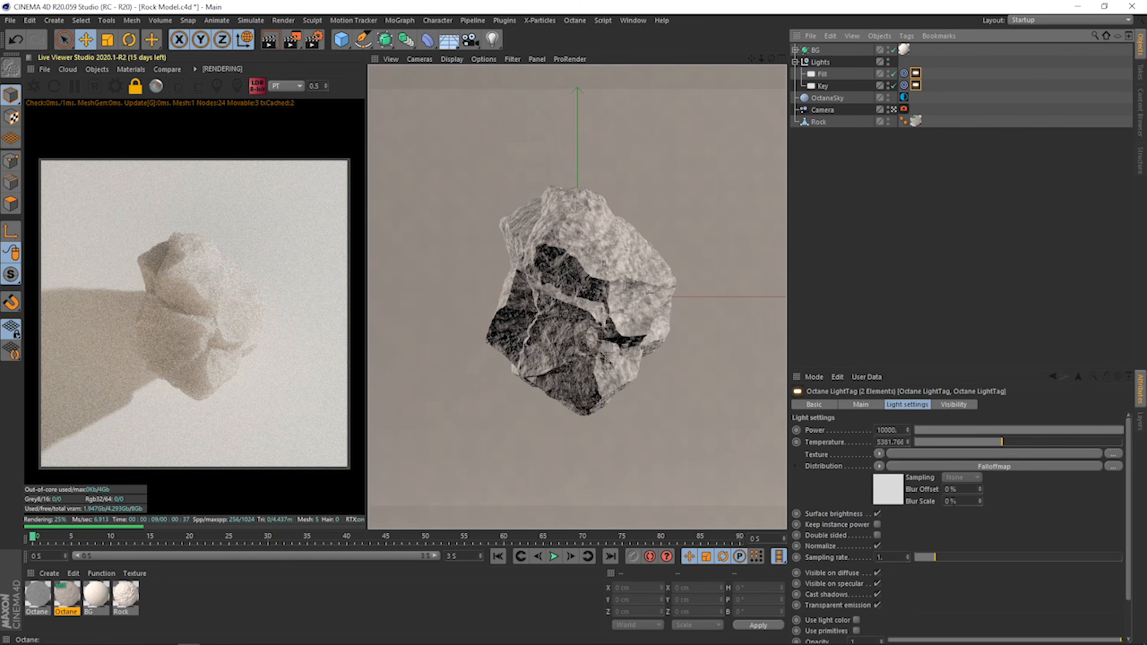
drag(891, 557, 858, 571)
text(100)
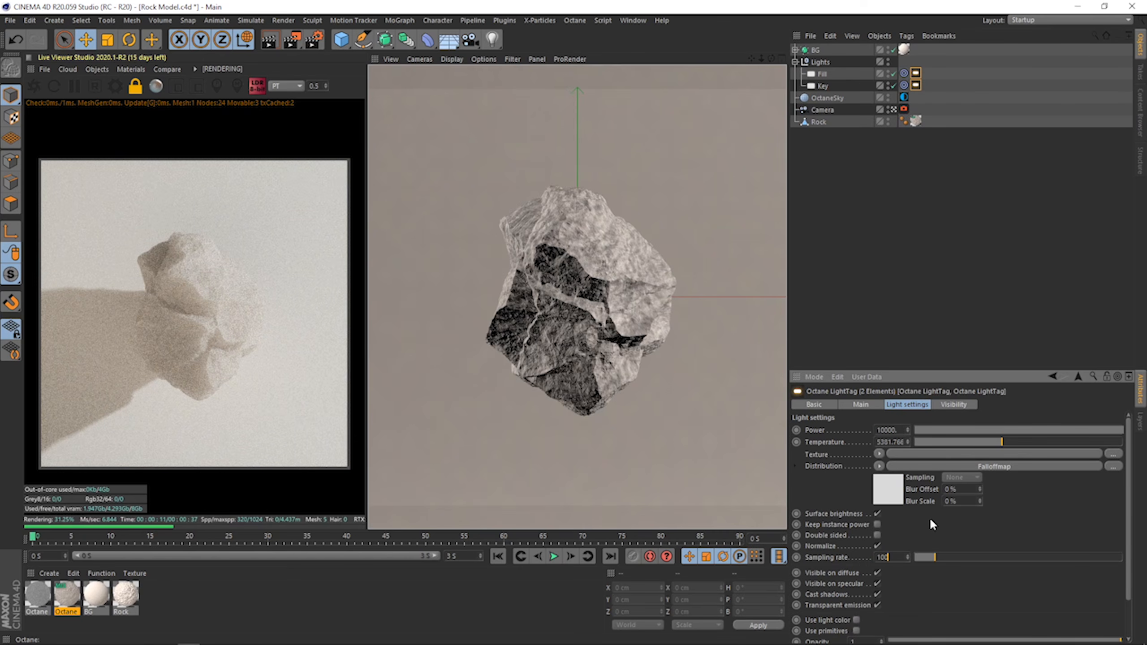
key(Return)
click(977, 287)
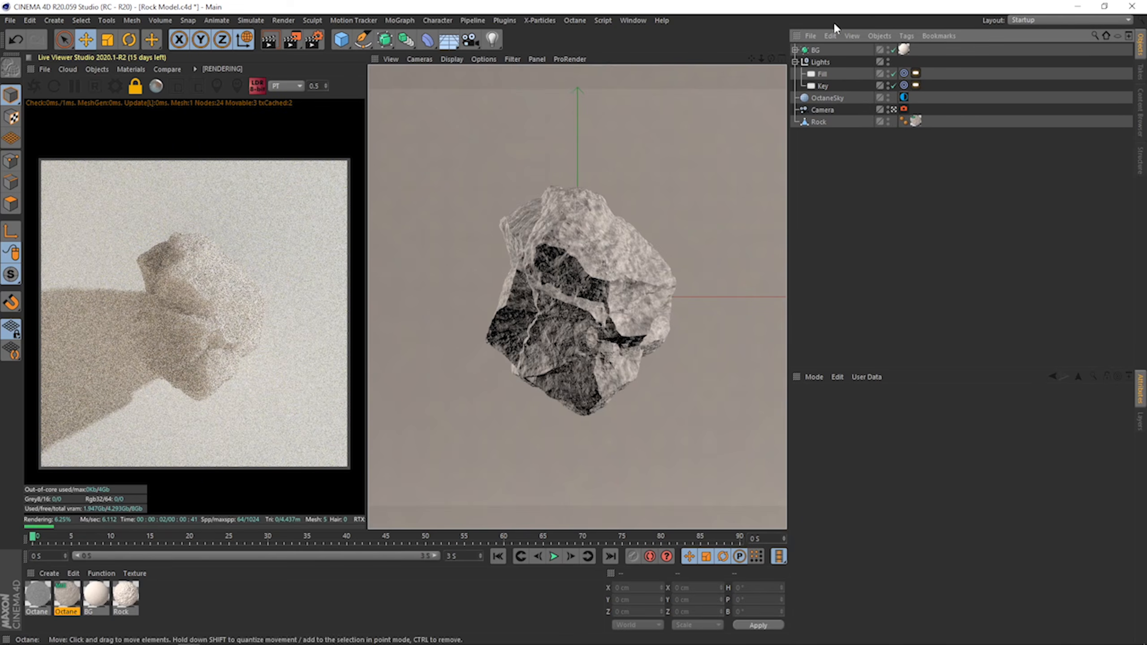
click(796, 62)
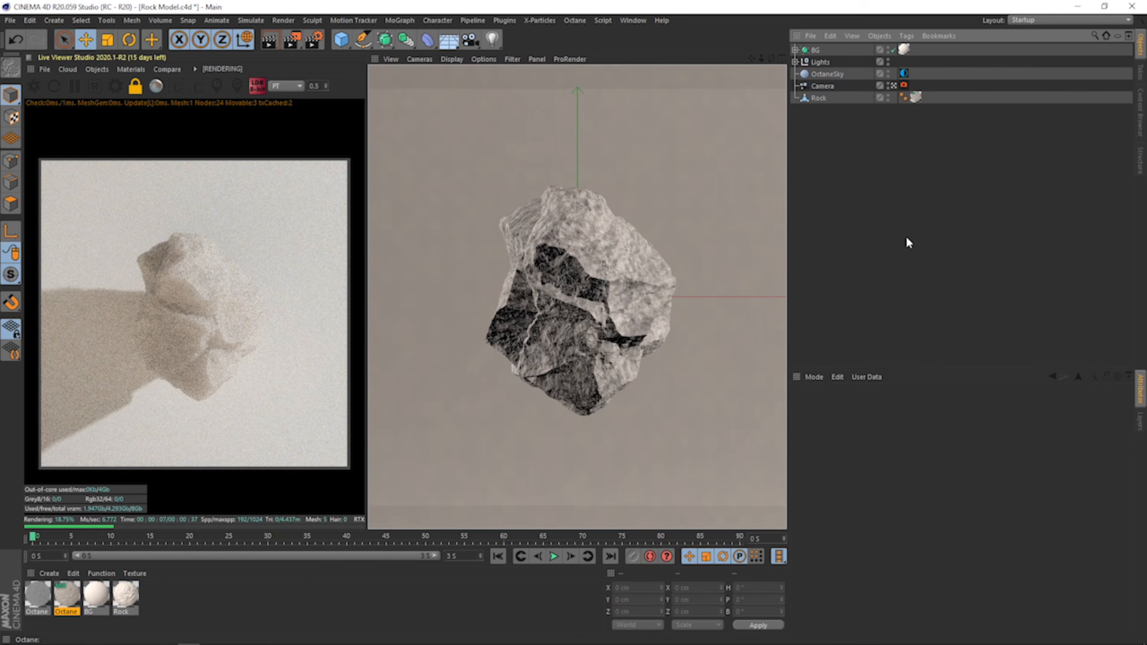
Reopen the mix material's node graph and set the Amount float to about 0.493.
click(130, 69)
click(145, 85)
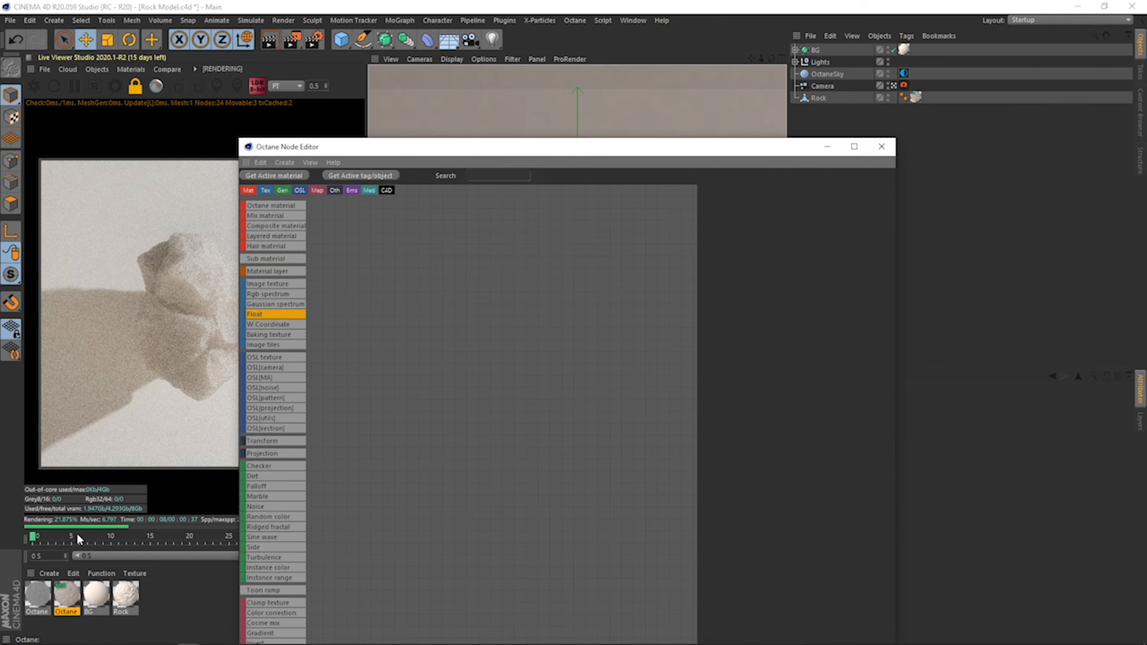
click(69, 596)
drag(437, 151, 617, 92)
click(611, 193)
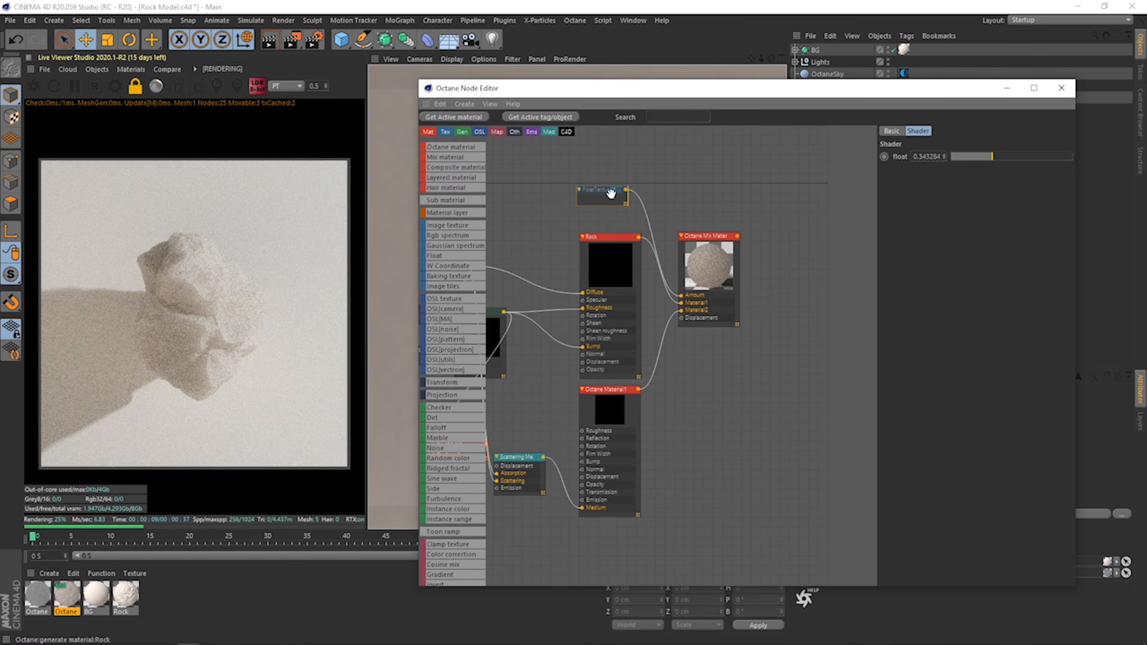
drag(1001, 158, 1010, 157)
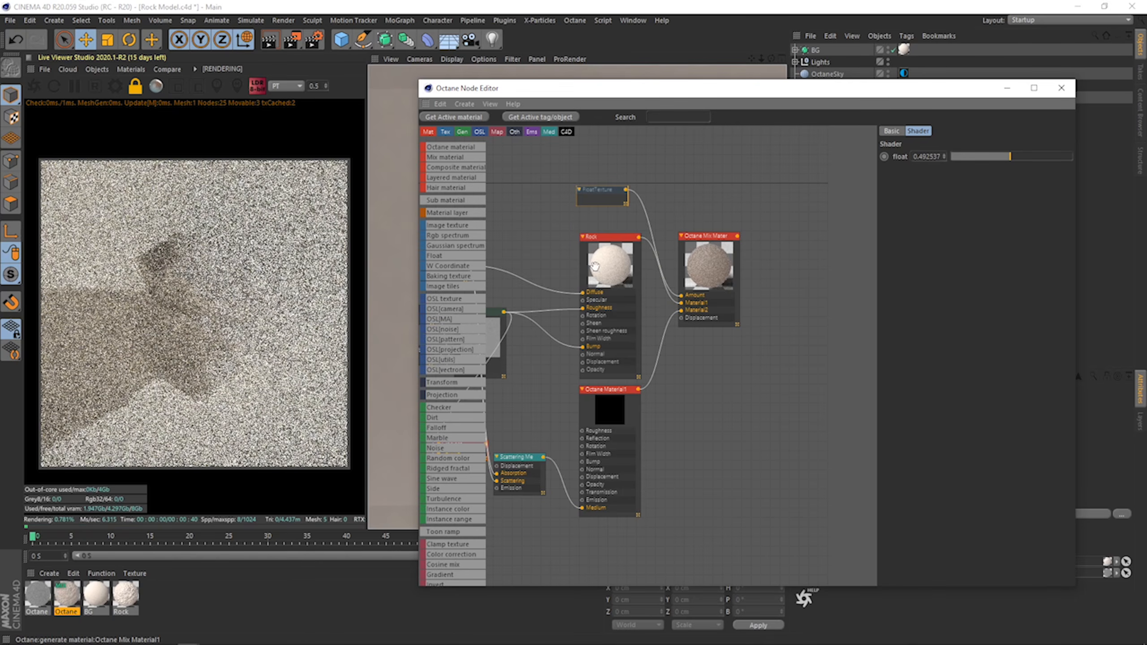
drag(602, 258, 600, 249)
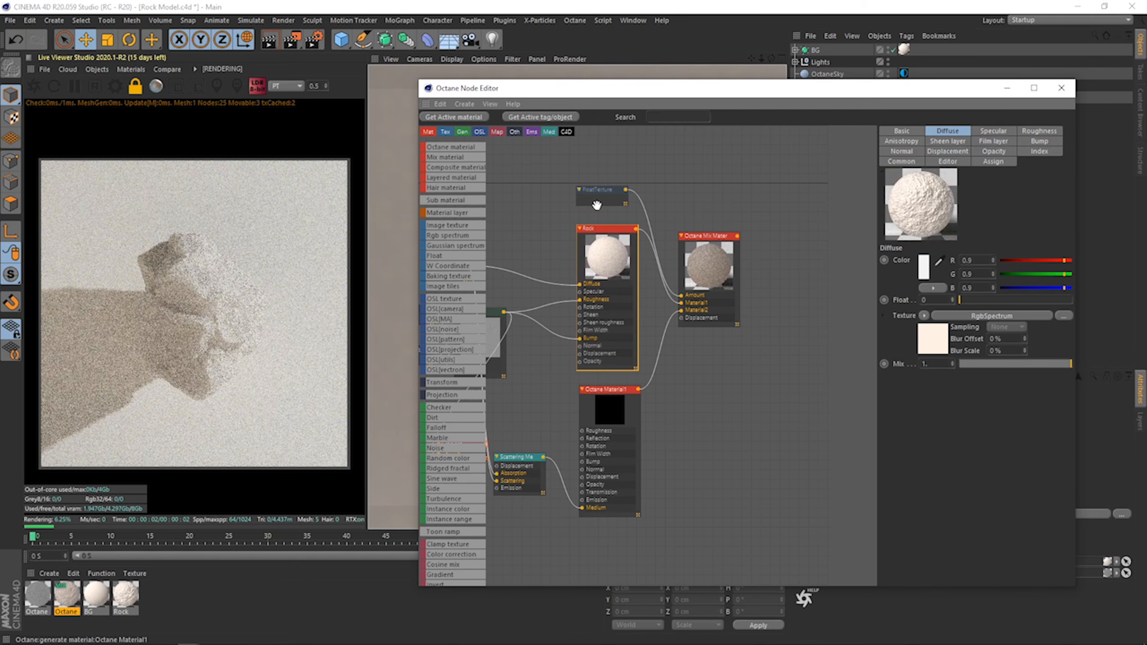
click(599, 197)
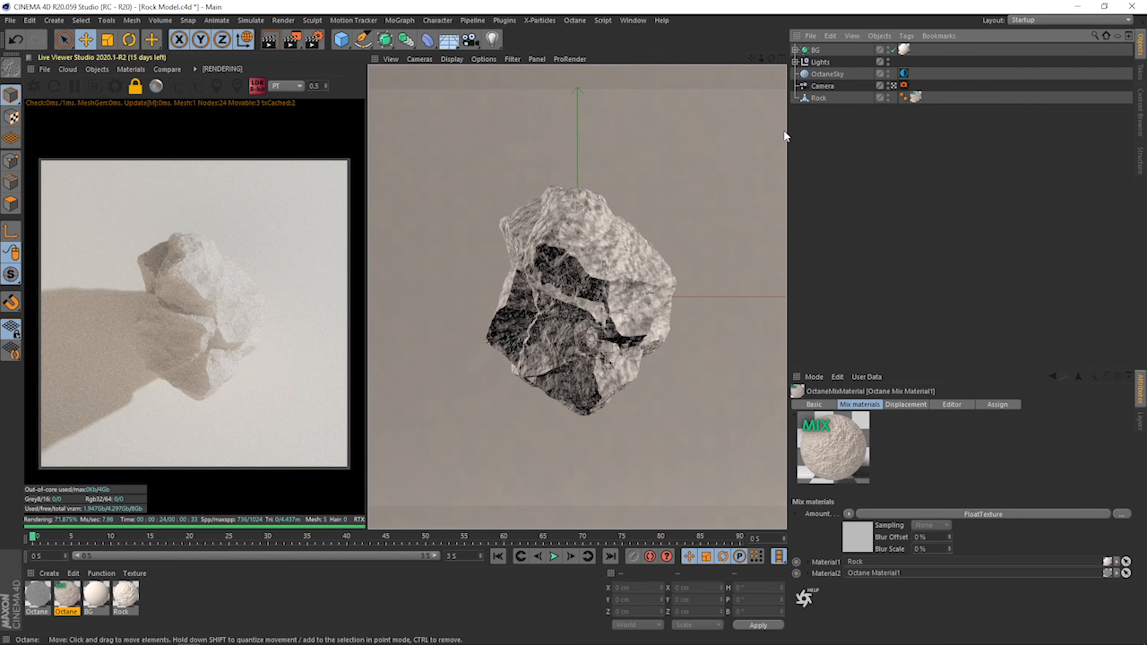
click(859, 203)
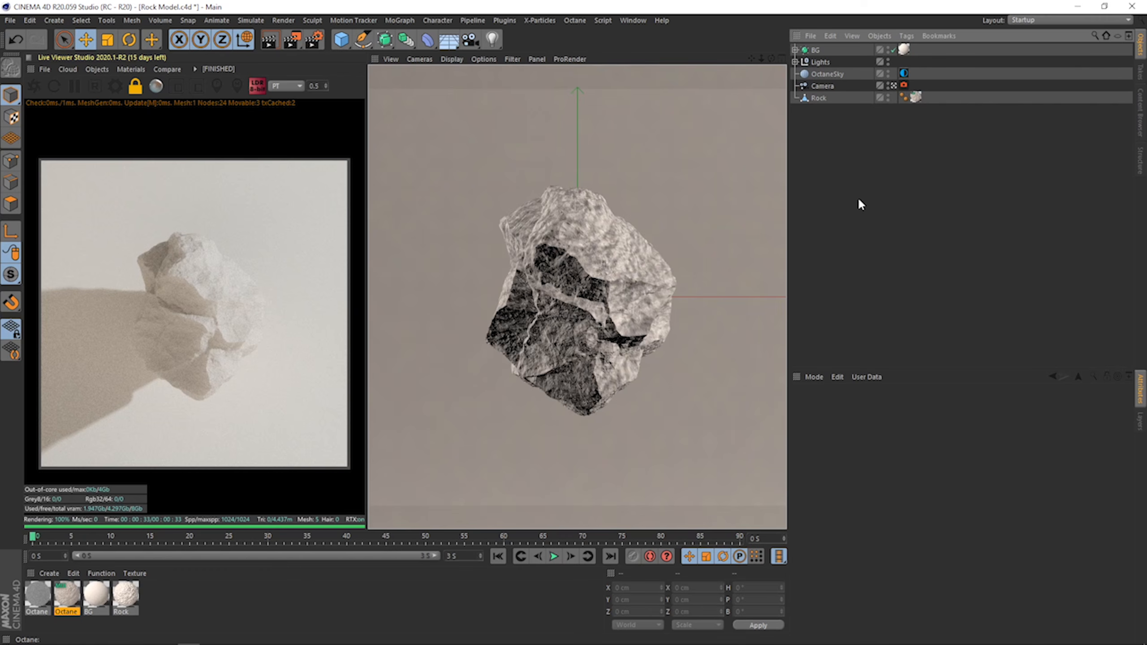
key(n)
key(b)
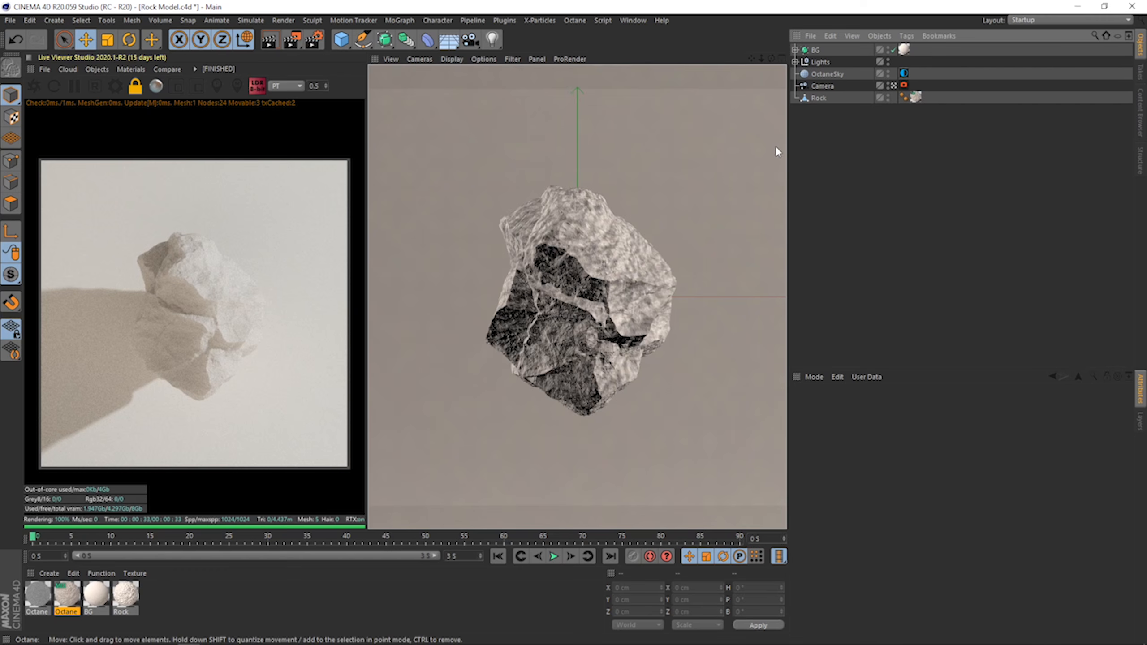
click(817, 100)
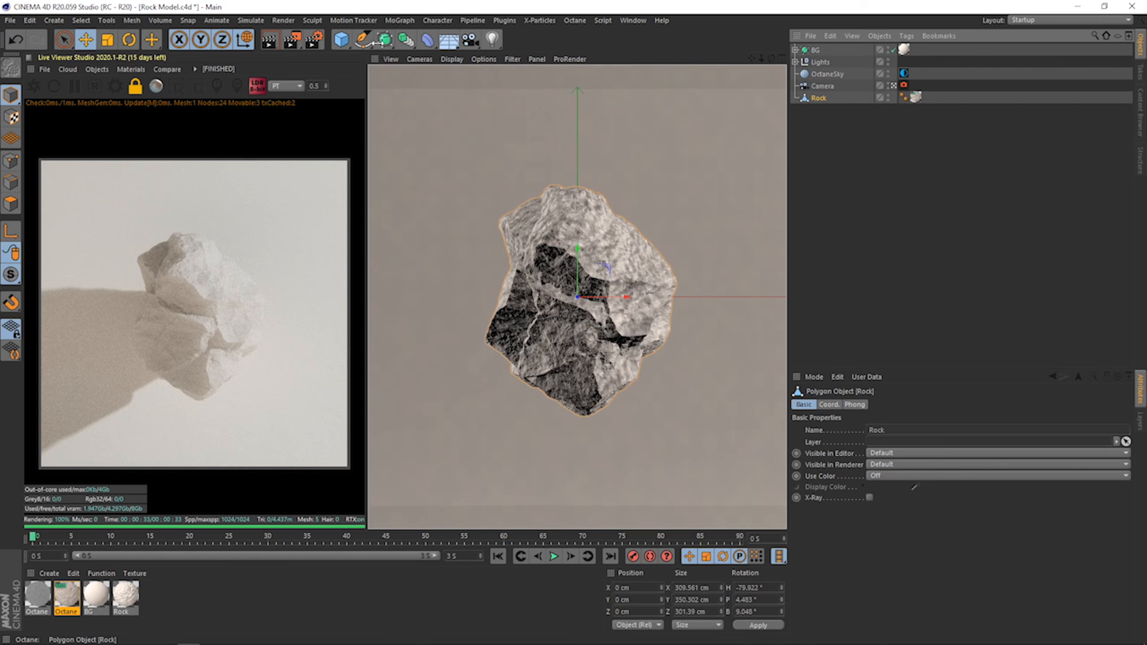
click(396, 19)
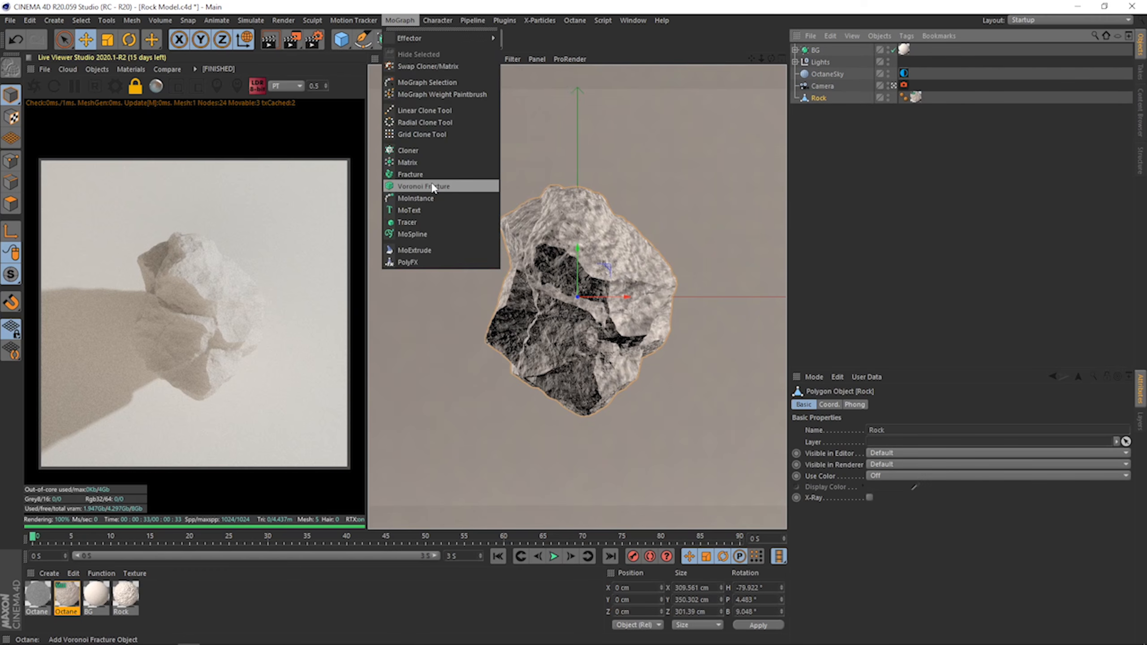
click(927, 203)
click(838, 178)
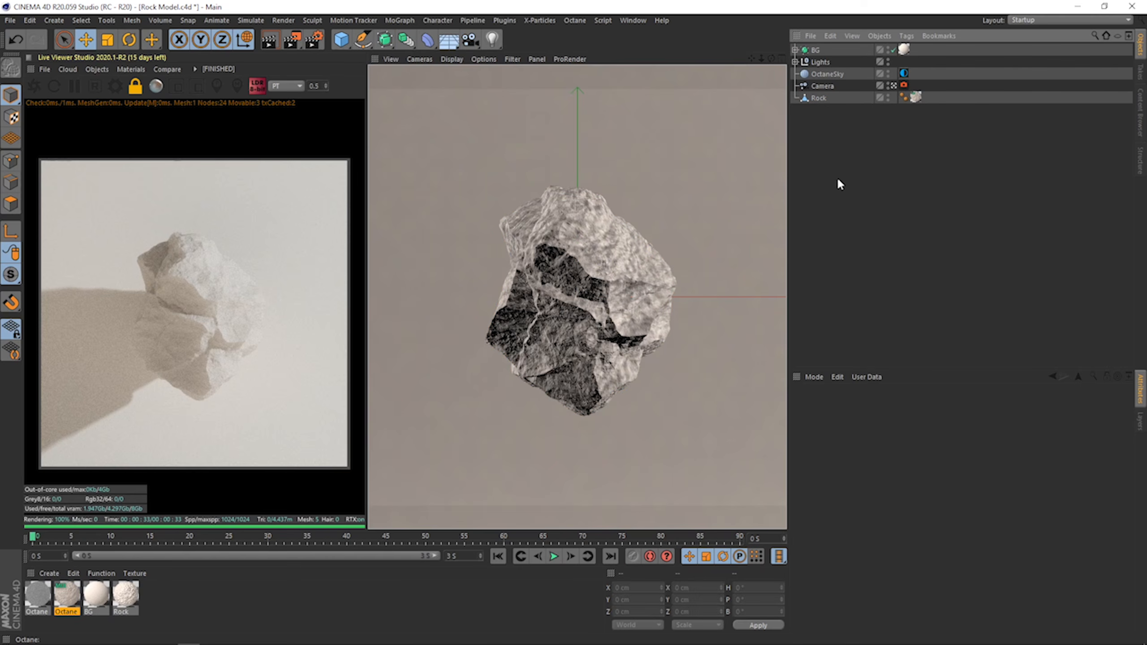
Pause the live render and add a Voronoi Fracture object as the parent of the Rock.
click(74, 86)
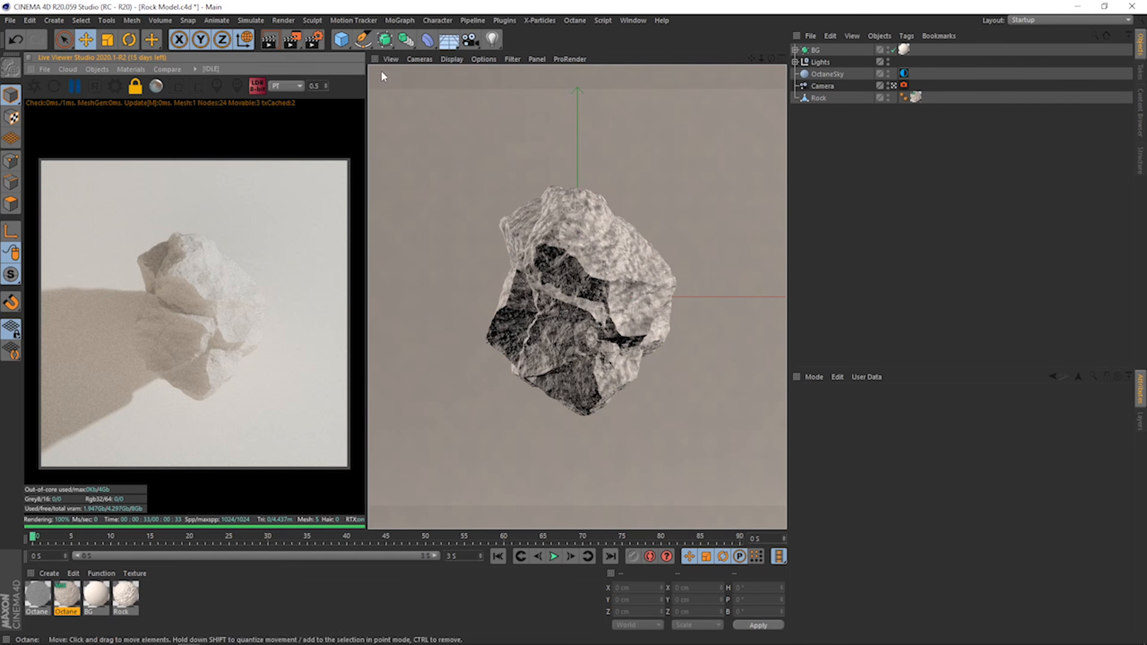
click(400, 23)
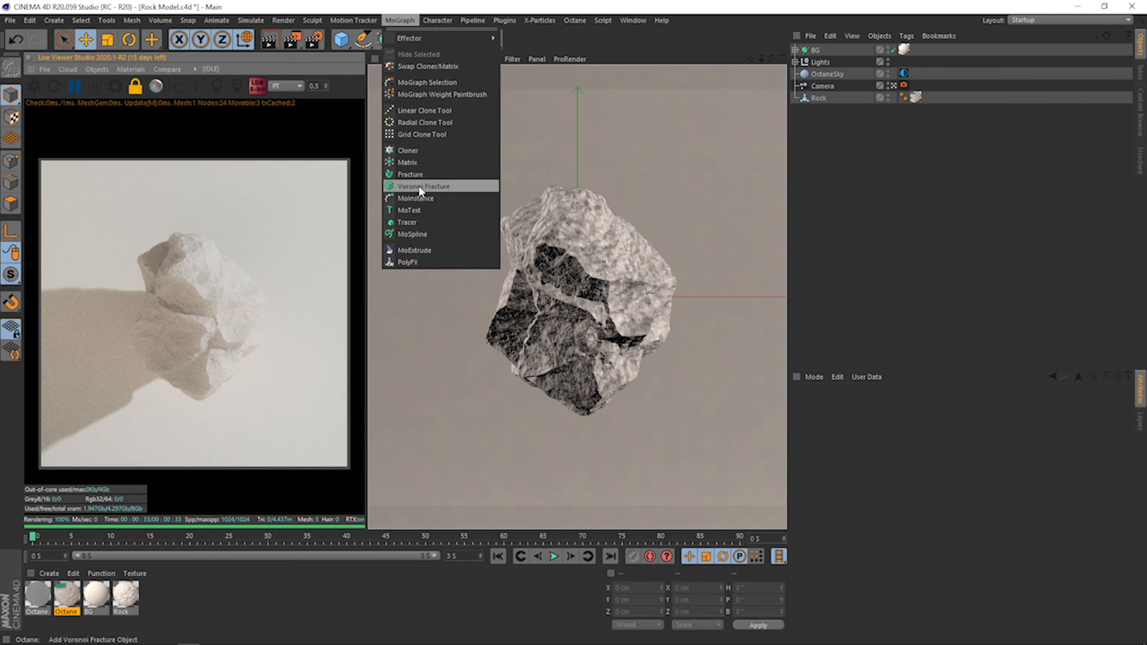
click(956, 170)
click(823, 98)
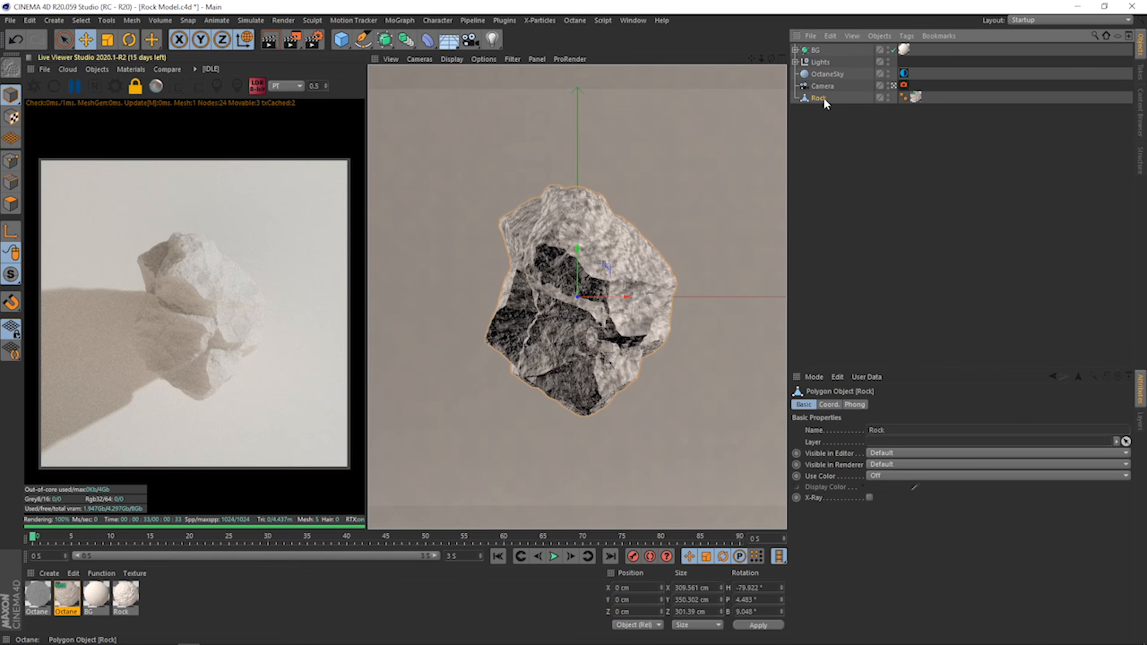
click(399, 21)
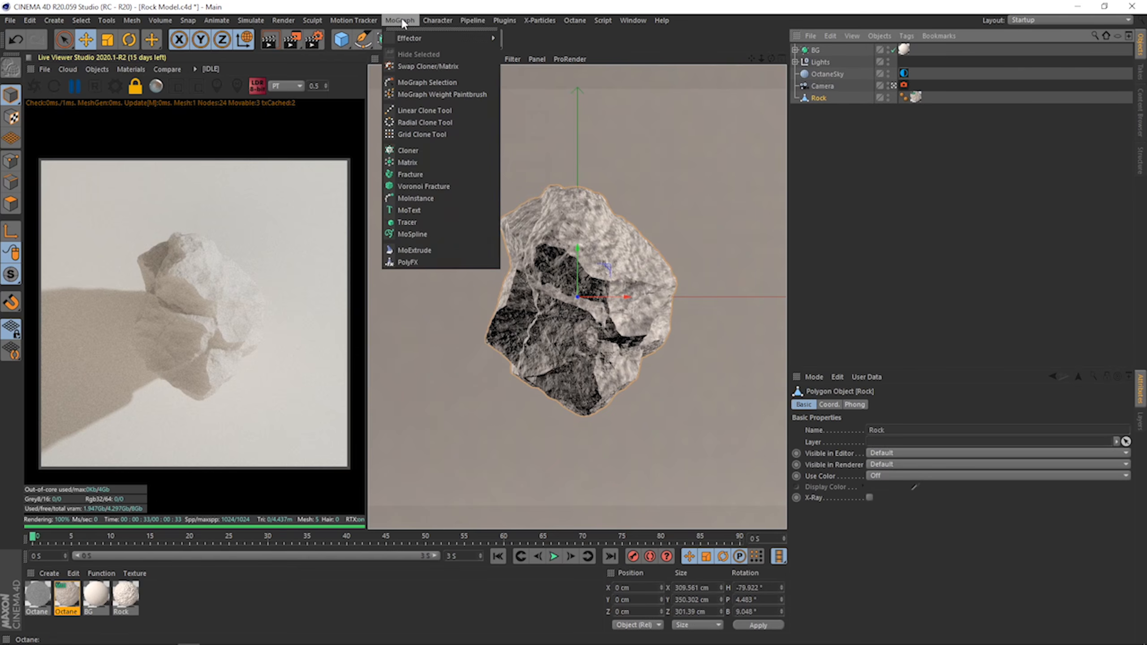
alt+click(431, 187)
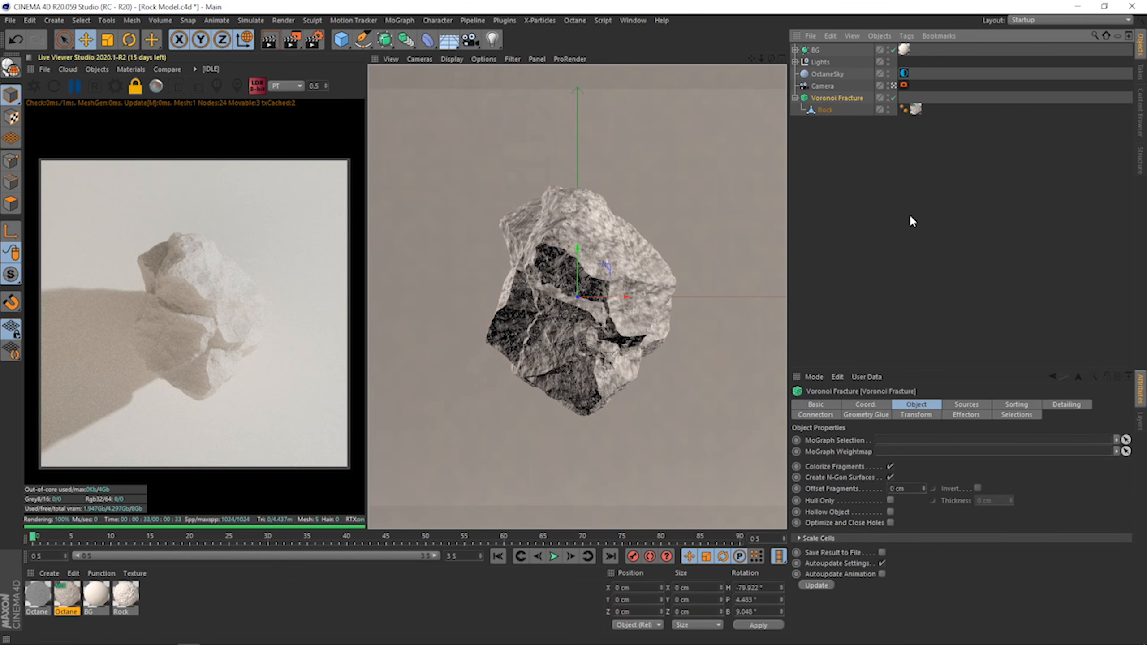
Delete the default Point Generator - Distribution from the Voronoi Fracture's sources.
click(966, 405)
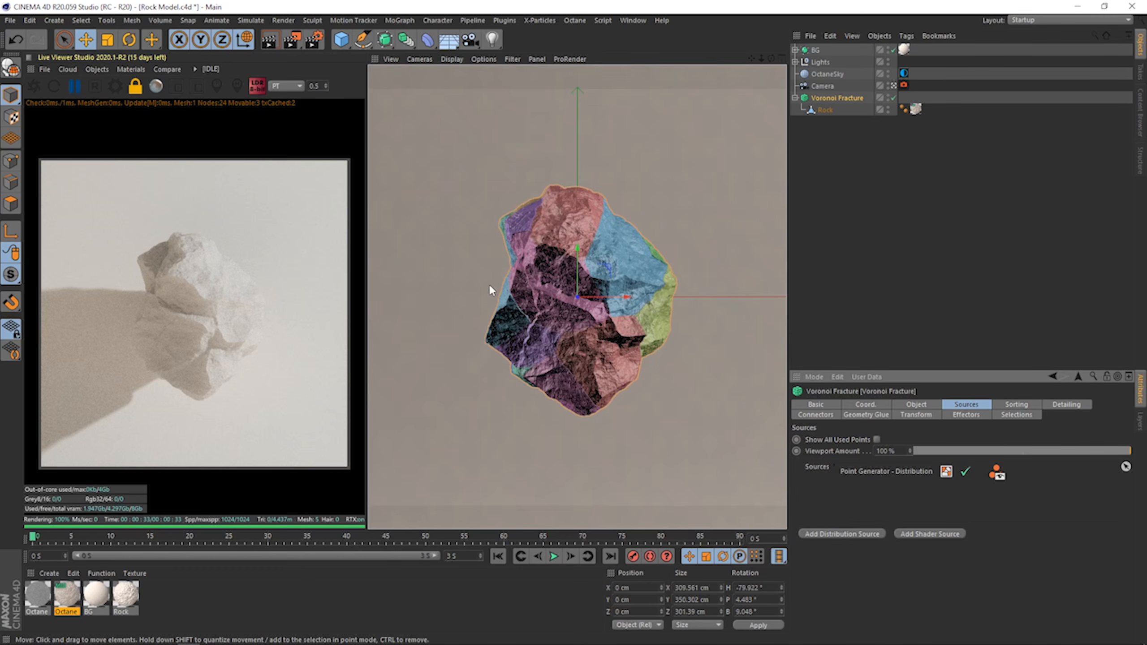
click(893, 471)
key(Delete)
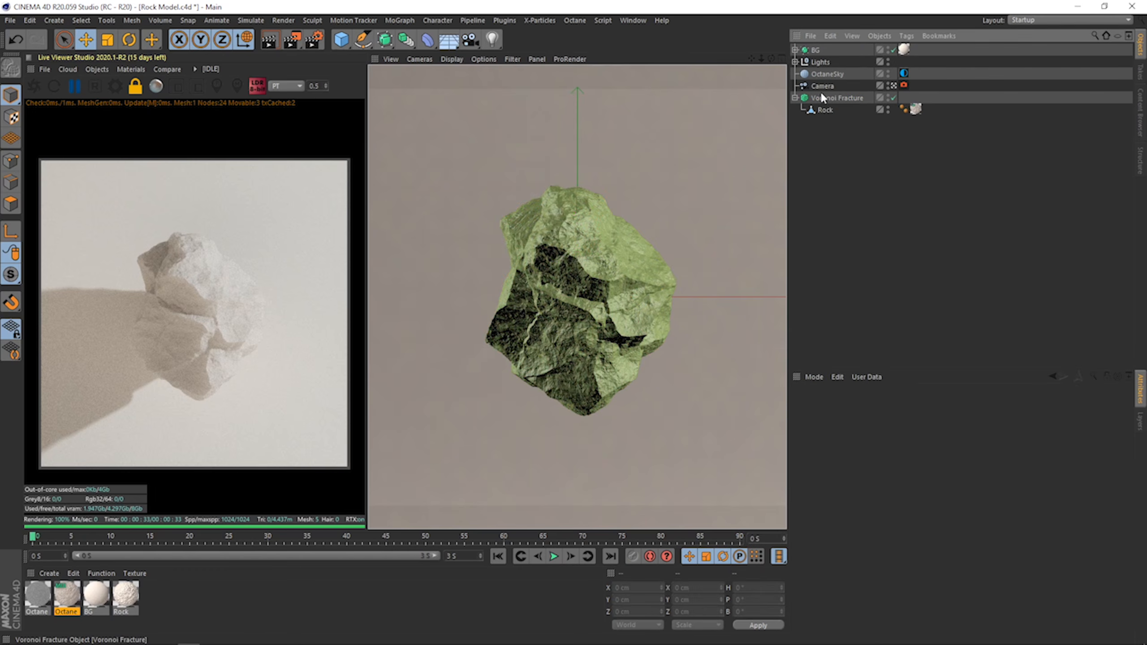
Add a Matrix object and place it directly above the Voronoi Fracture in the object hierarchy.
click(822, 97)
click(405, 21)
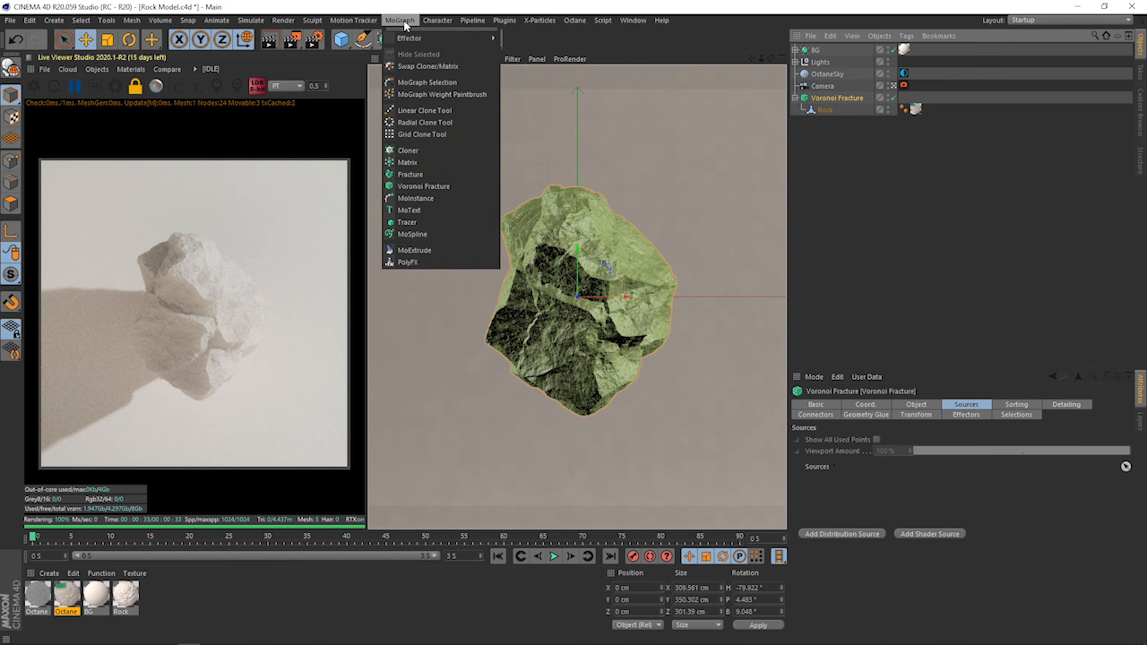
click(407, 153)
drag(821, 50, 821, 111)
click(820, 98)
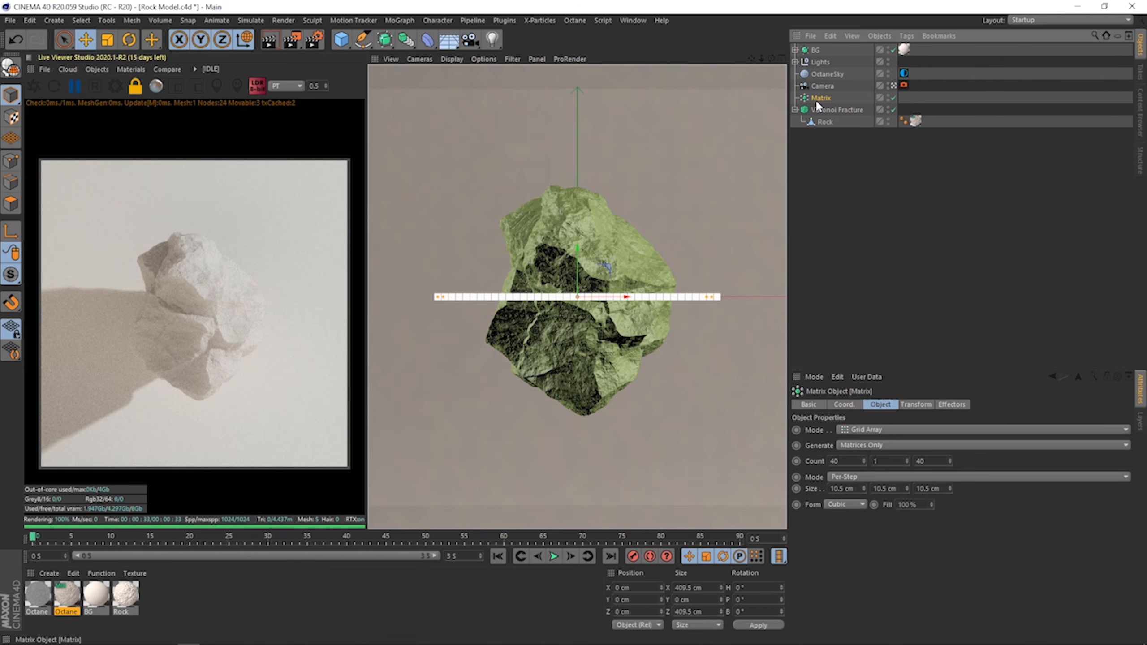
Set the Matrix to Linear mode with a count of 2 and add it as the Voronoi Fracture's source.
click(883, 429)
click(875, 453)
click(869, 445)
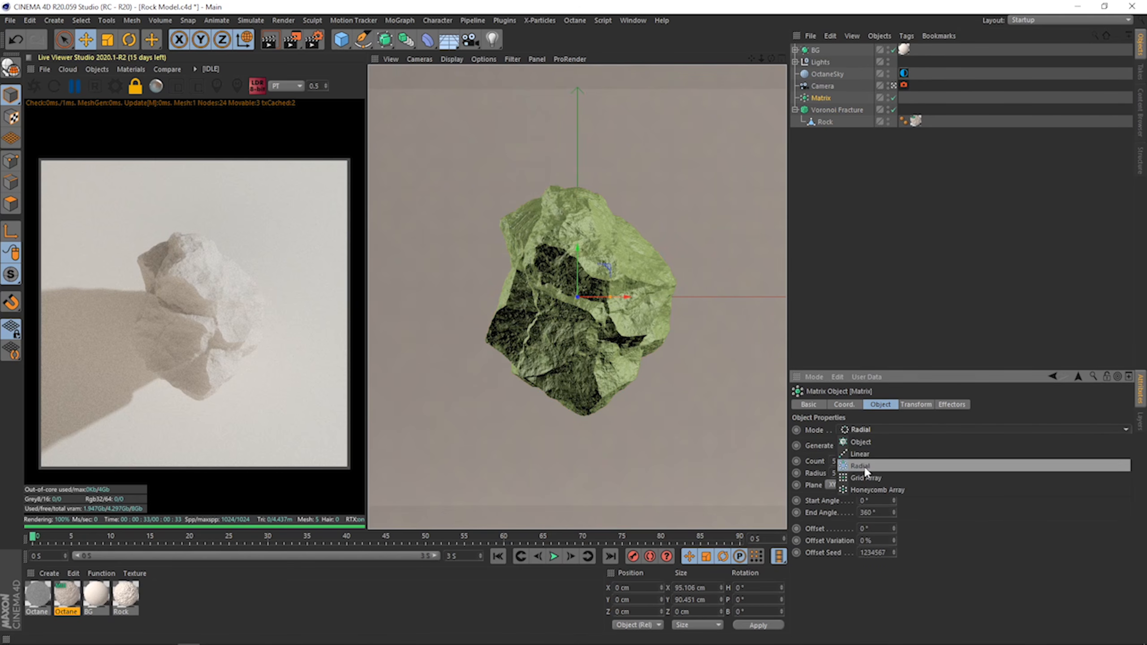
click(864, 466)
drag(859, 466, 814, 484)
text(2)
click(1042, 606)
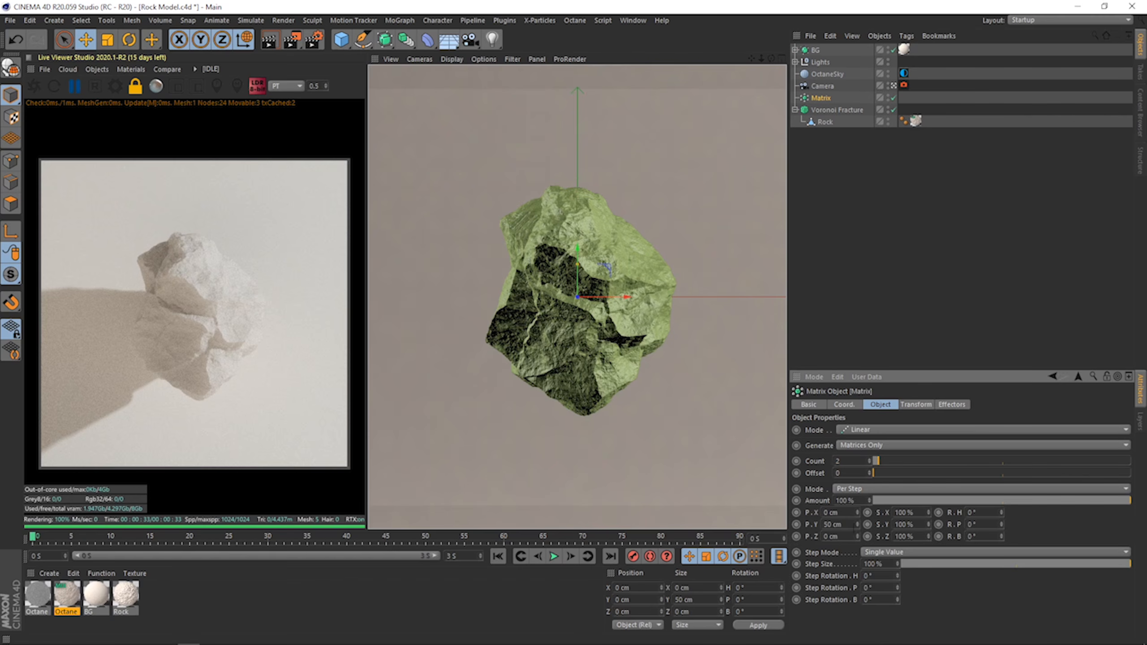
click(828, 110)
drag(821, 97, 898, 484)
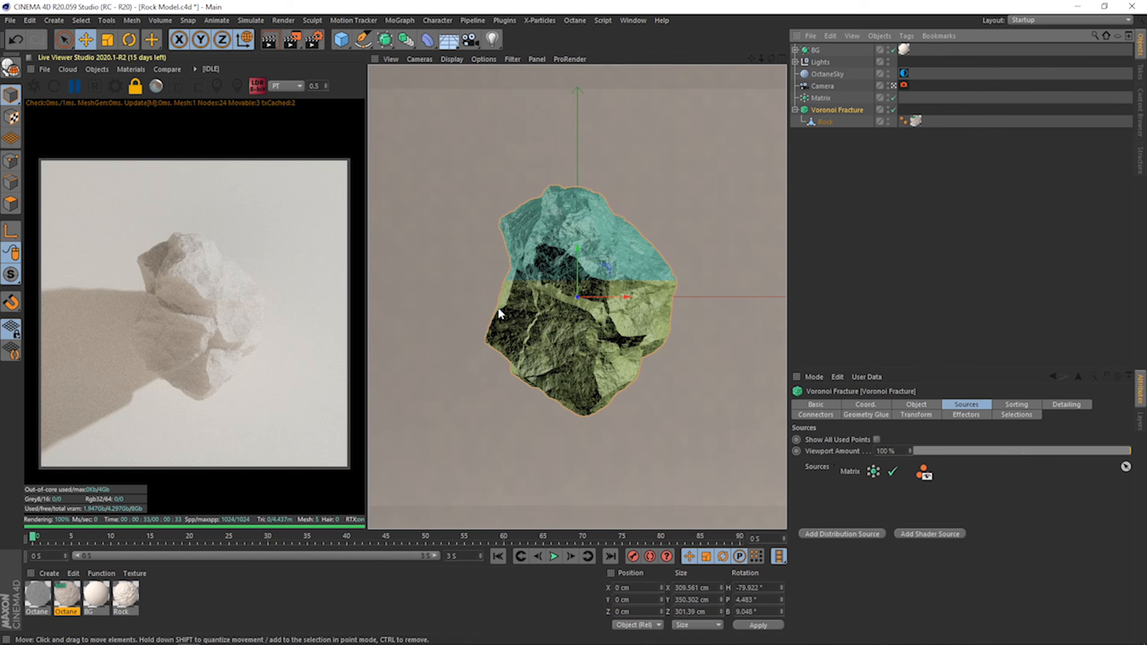
Add a Step effector to the Voronoi Fracture and turn off its Scale parameter.
click(402, 20)
mouse_move(470, 38)
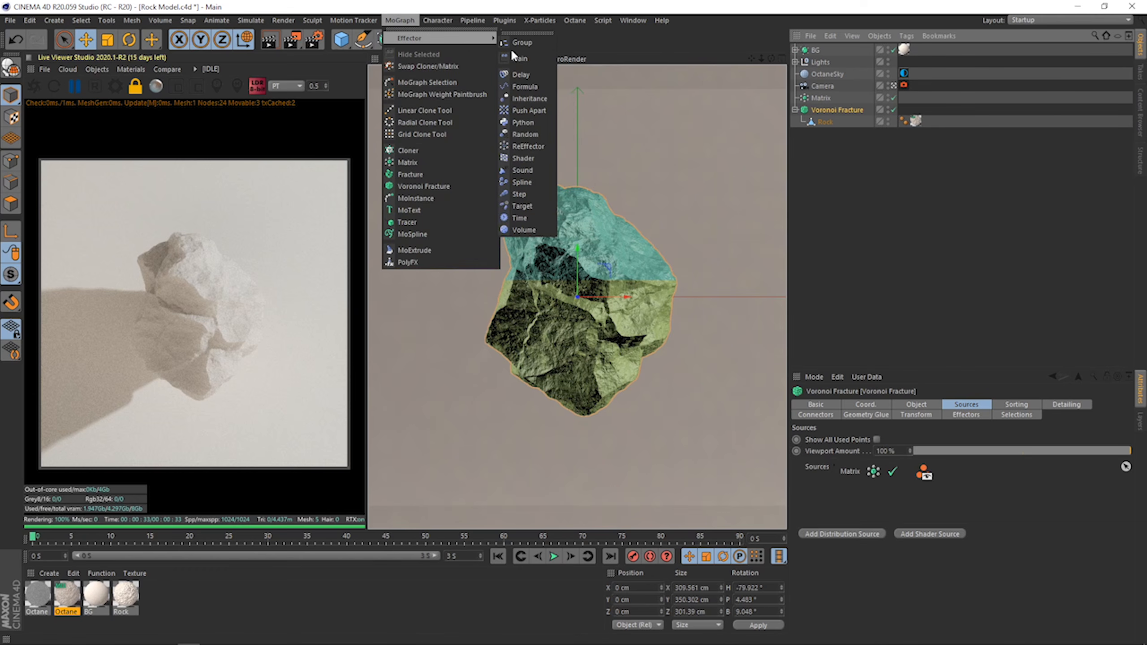
click(519, 194)
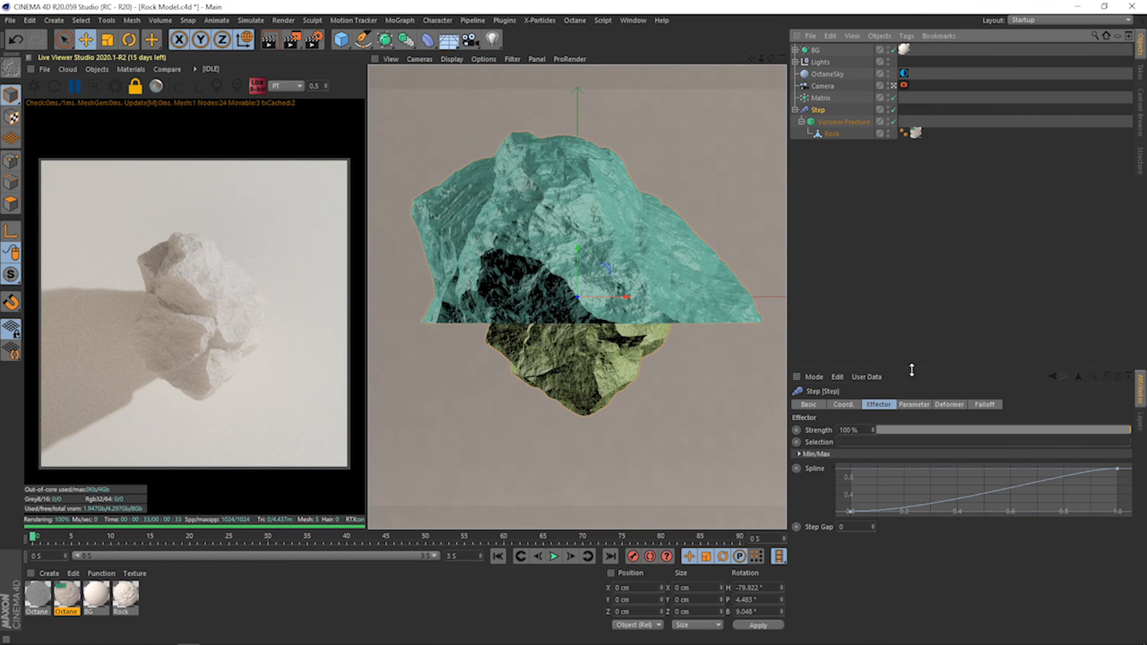
click(914, 405)
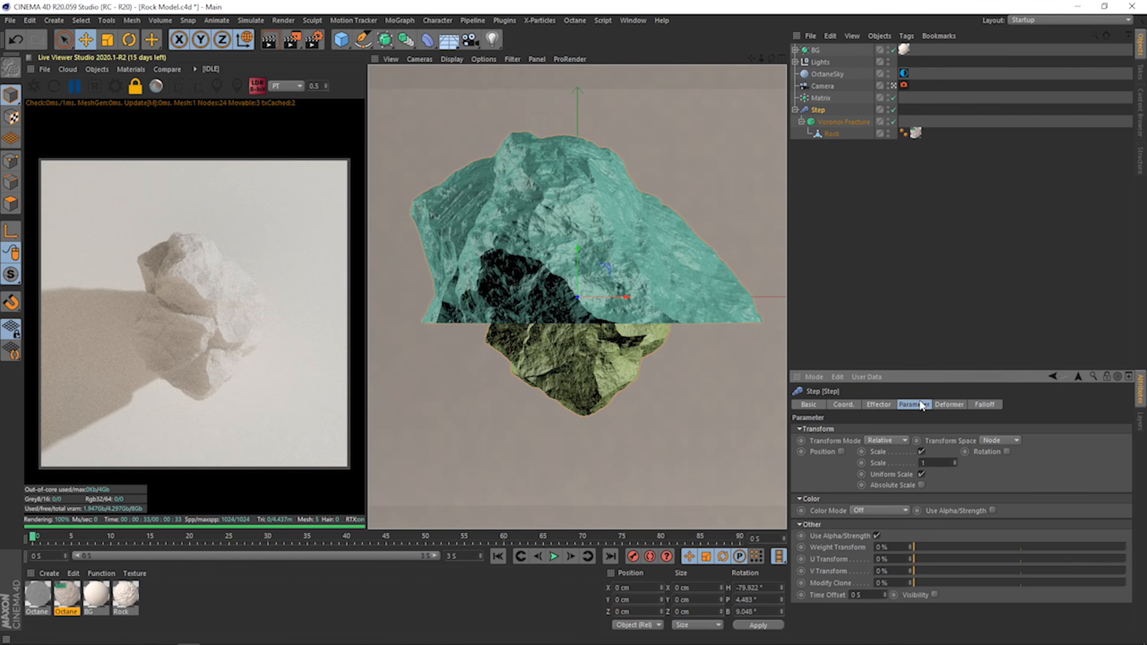
click(921, 451)
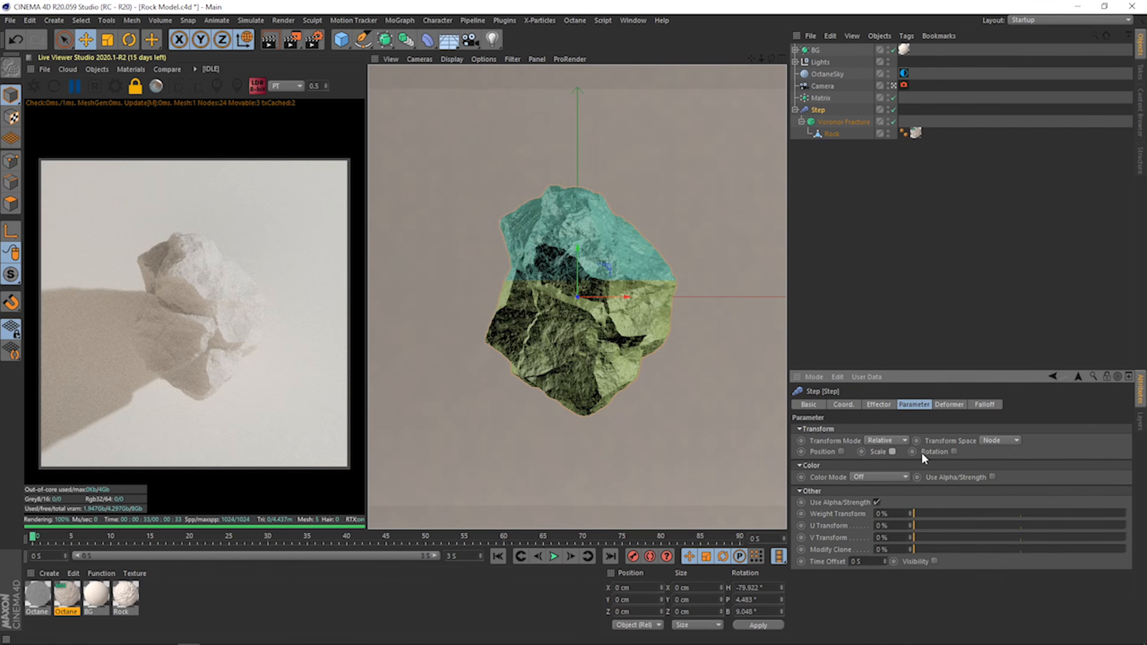
Enable the Step effector's Position parameter with a P.Y offset of 8 cm and restart the live render.
click(841, 451)
mouse_move(874, 474)
mouse_down()
mouse_move(874, 456)
mouse_move(874, 484)
mouse_up()
key(ctrl+z)
key(ctrl+z)
click(37, 86)
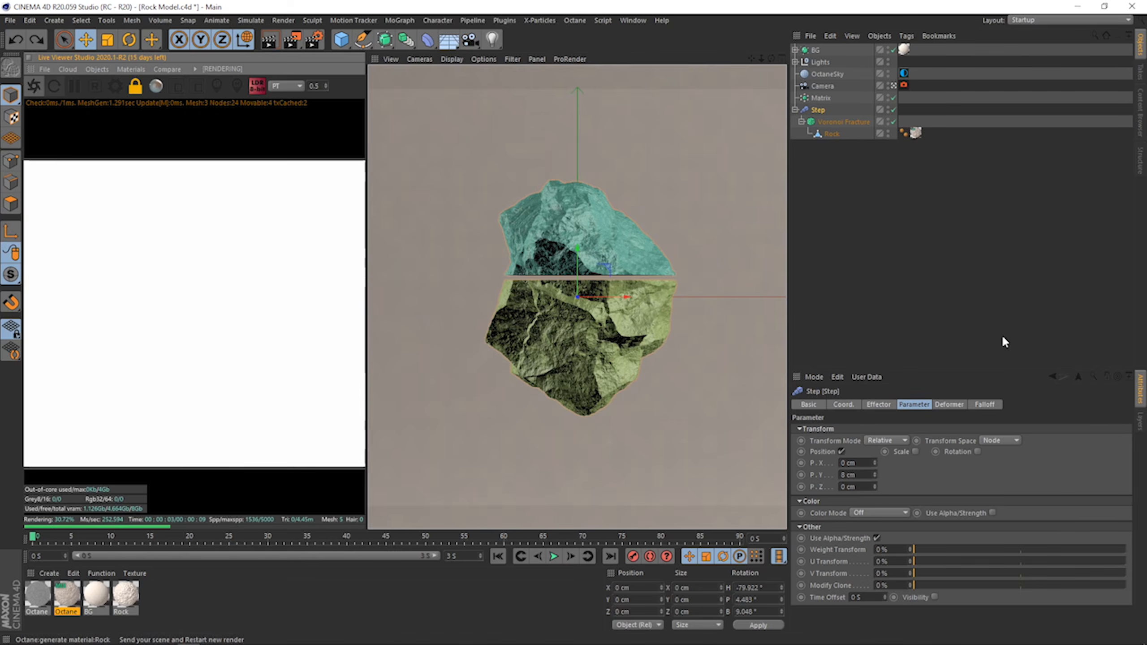
click(1003, 339)
Set the Matrix object's P.Y step distance to 35 cm to shift the fracture cut.
click(821, 98)
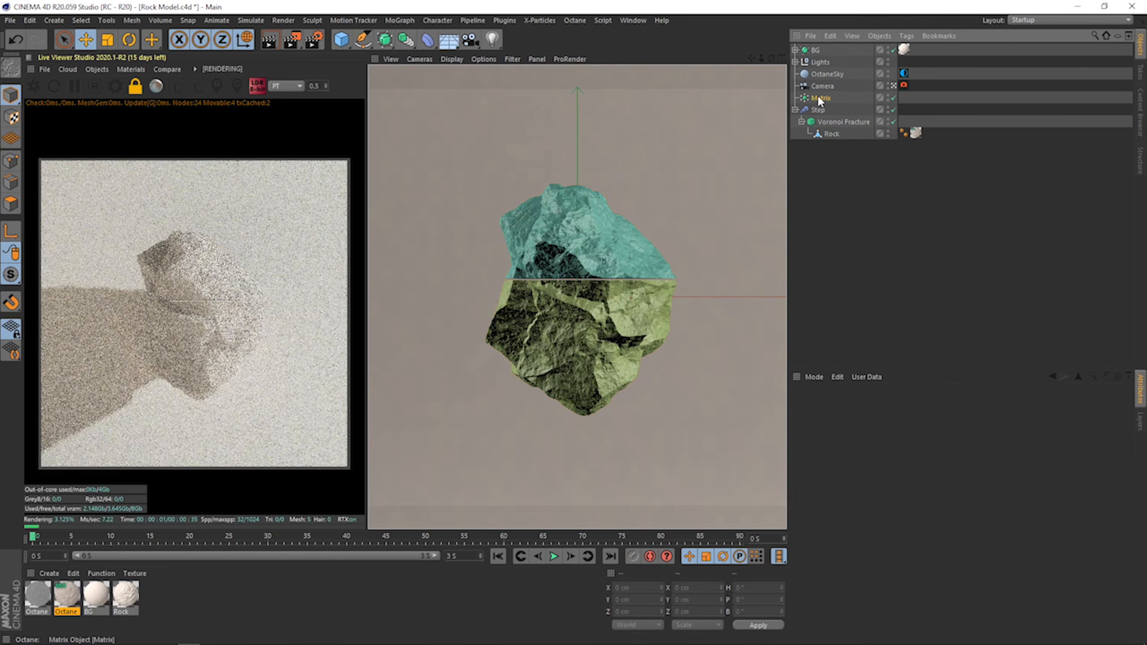
drag(857, 526, 857, 528)
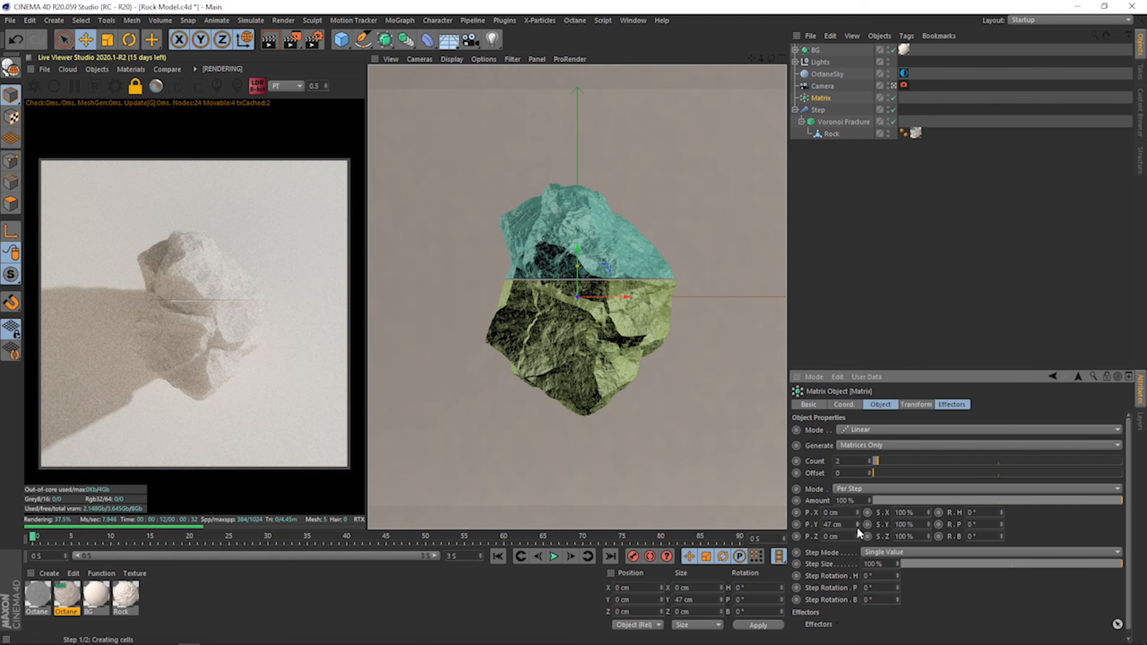
drag(834, 525, 810, 525)
text(35)
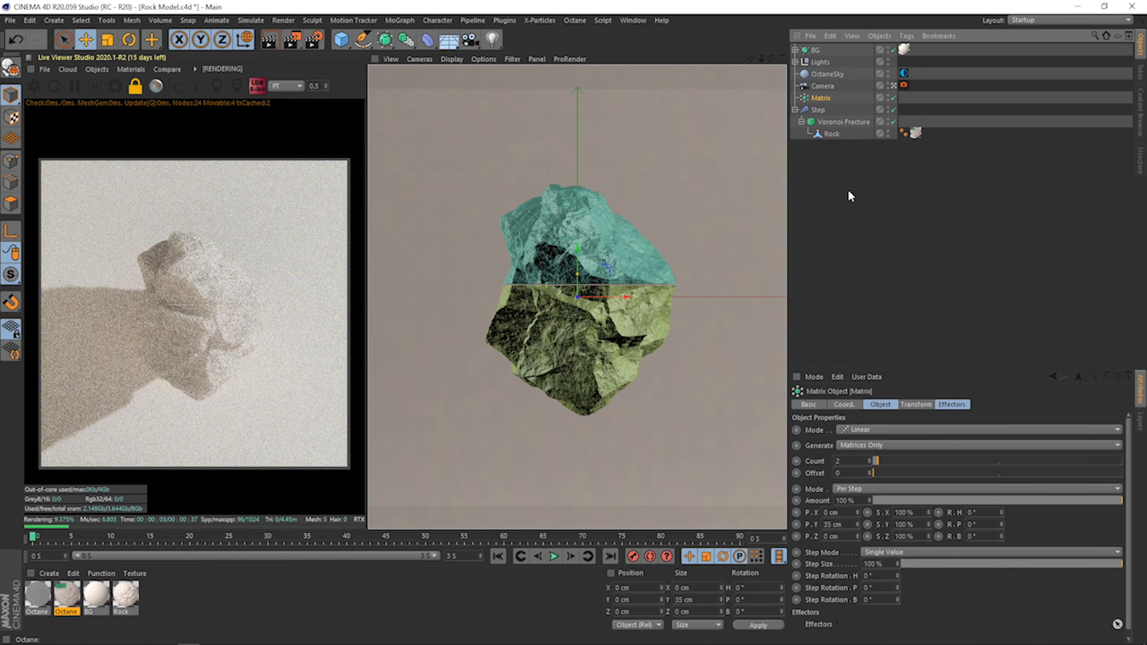
Set the Step effector's P.Y offset to 3 cm and enable uniform Scale with a value of 0.01.
click(817, 110)
click(874, 461)
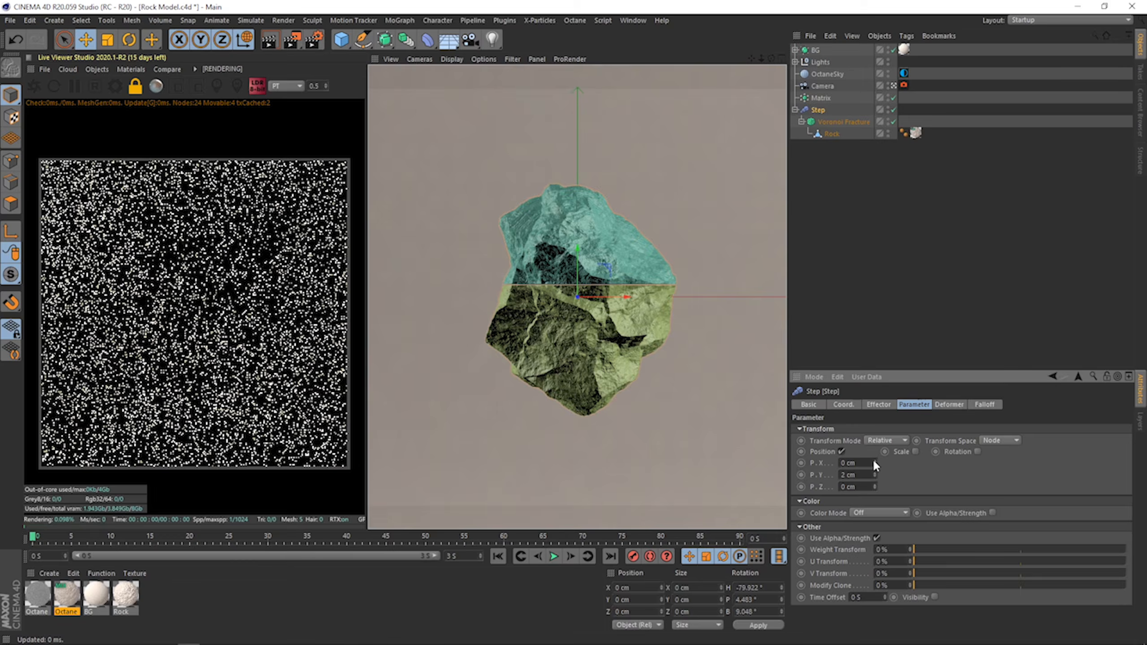
click(874, 473)
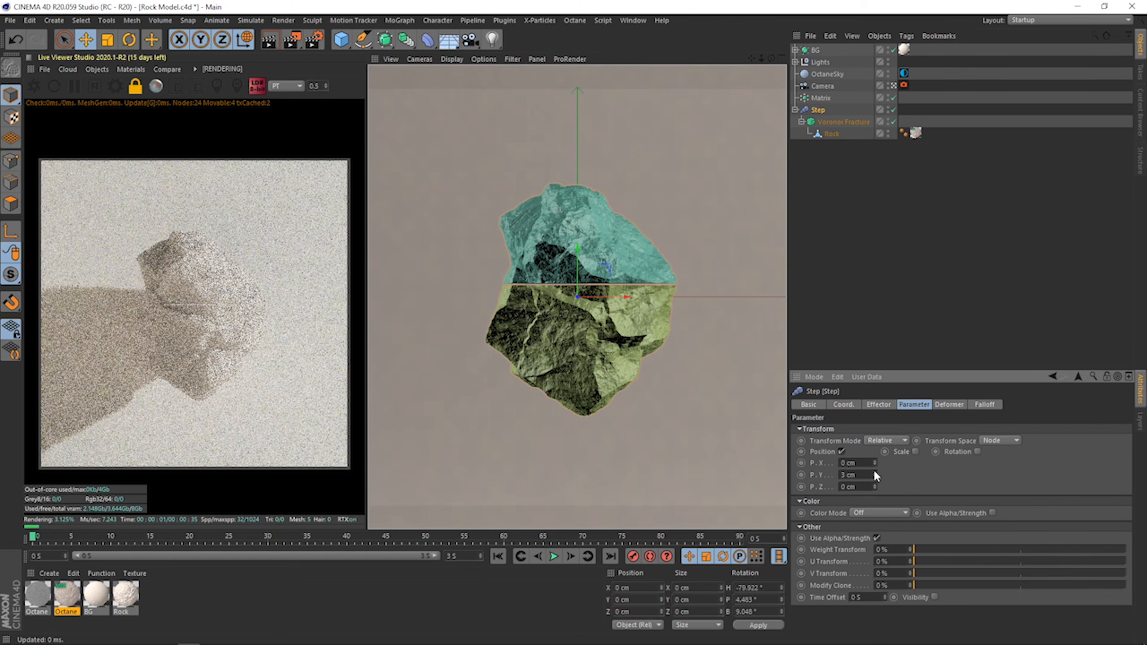
click(916, 451)
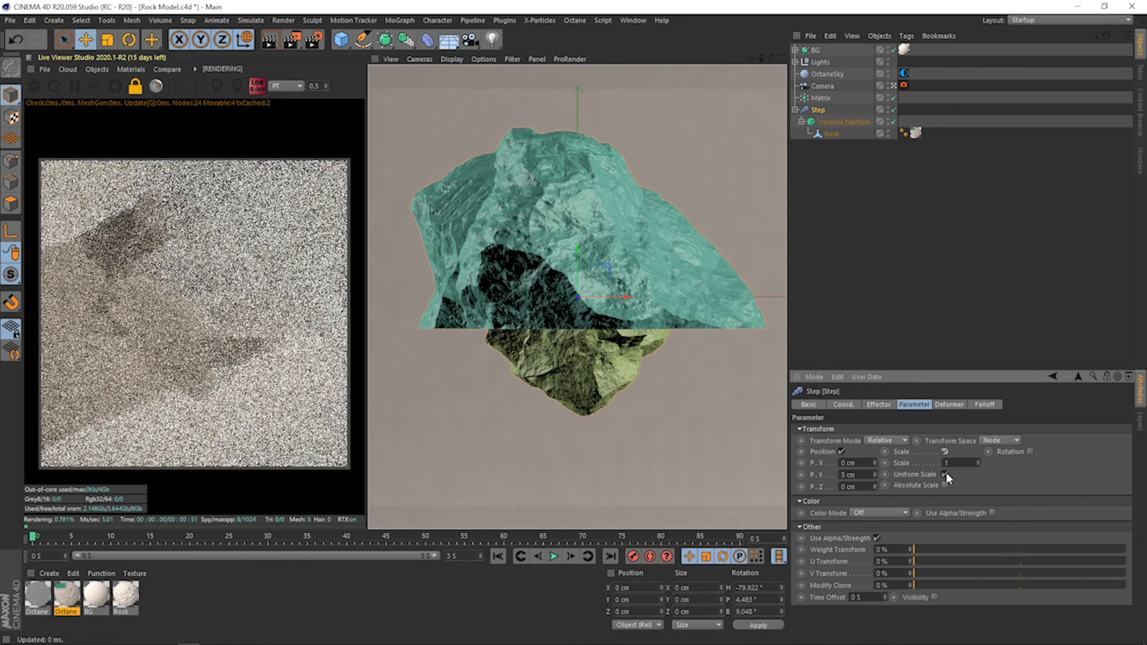
mouse_move(977, 463)
mouse_down()
mouse_move(978, 492)
mouse_move(979, 451)
mouse_up()
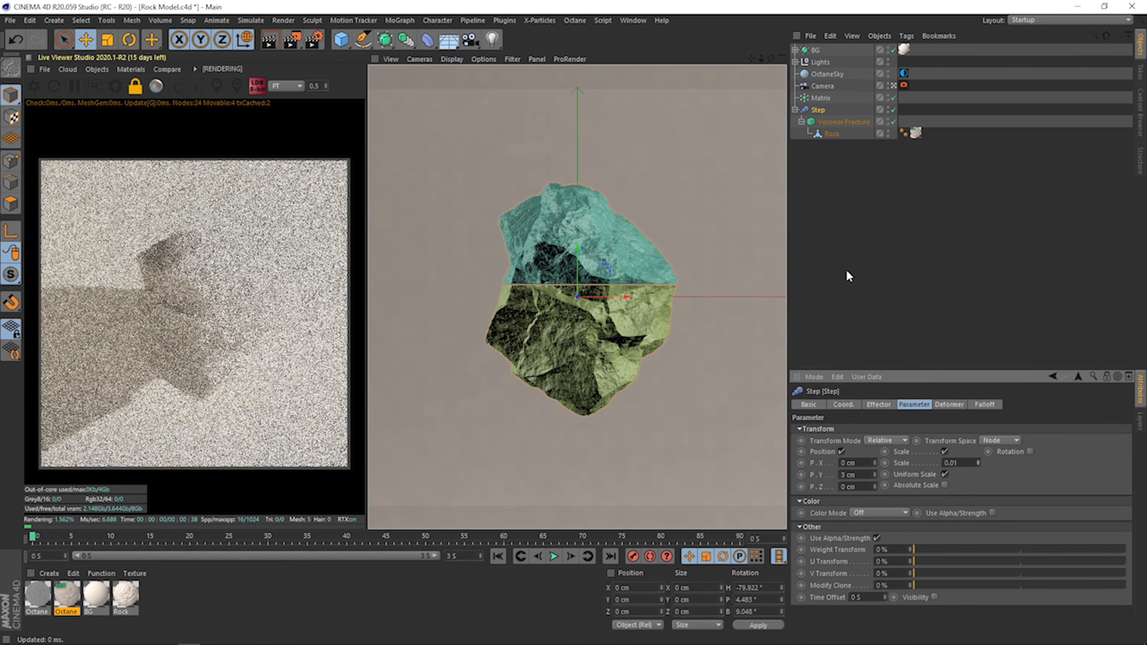
click(864, 214)
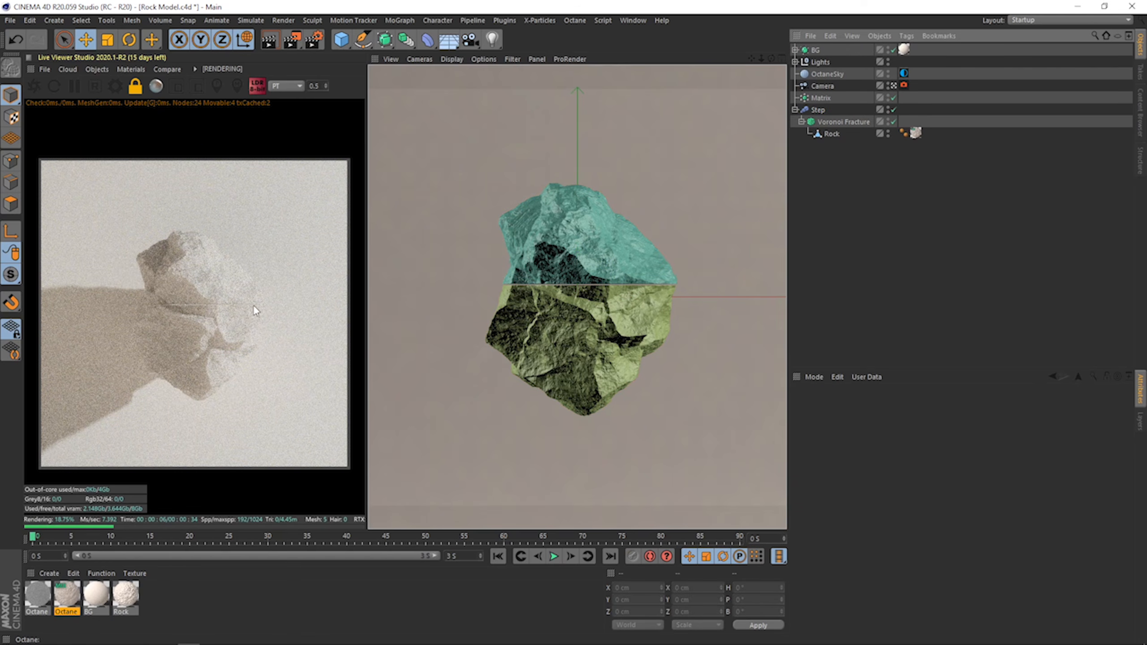
key(ctrl+z)
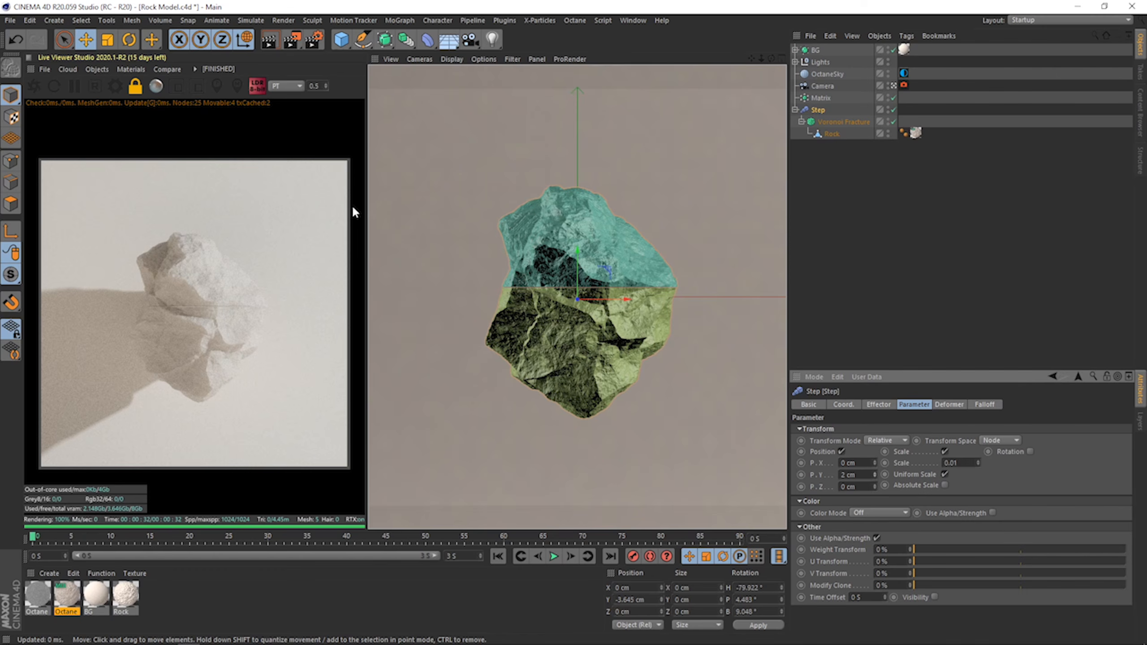
Set the render output size to 2048 x 2048 pixels and the renderer to Octane Renderer.
click(313, 40)
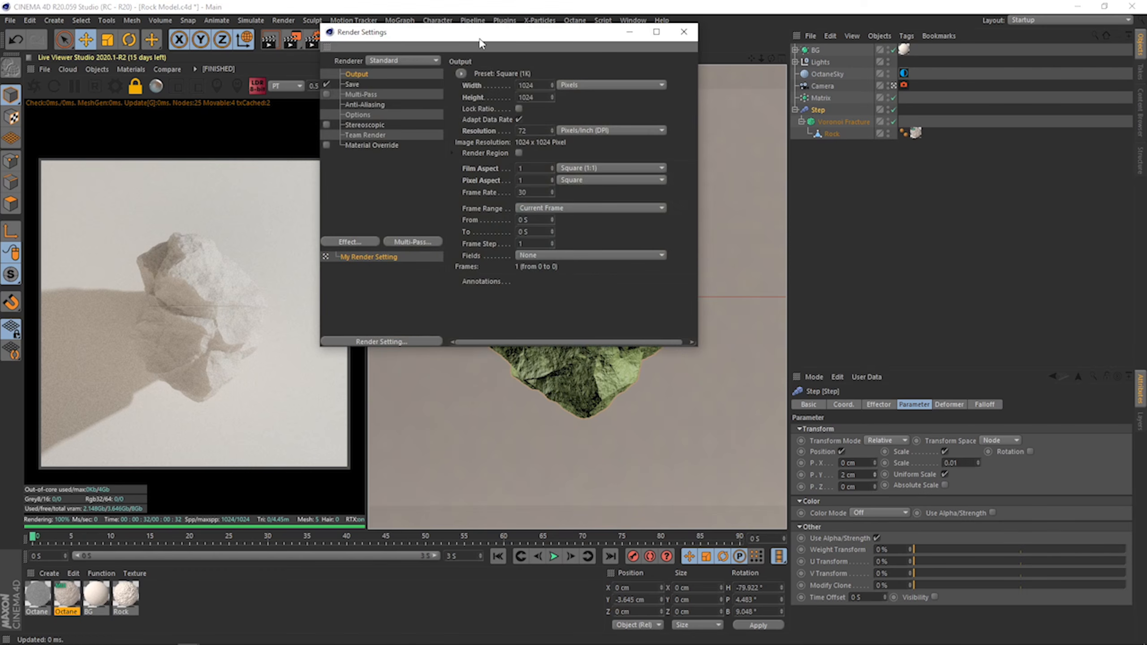
drag(480, 42, 624, 132)
click(664, 175)
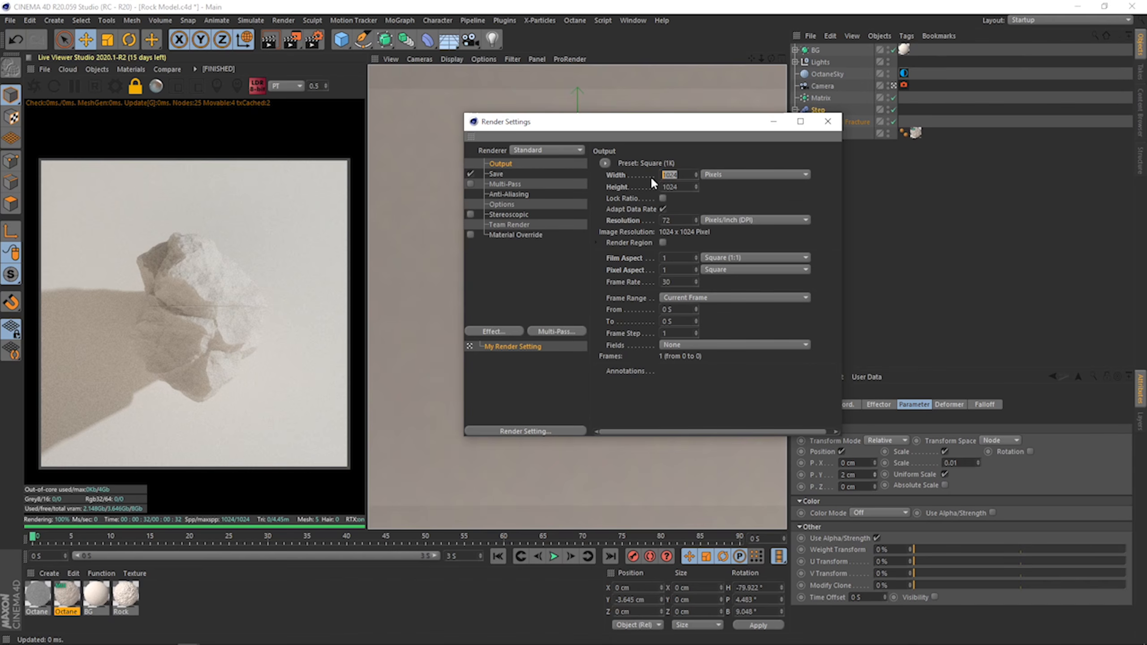
text(2048)
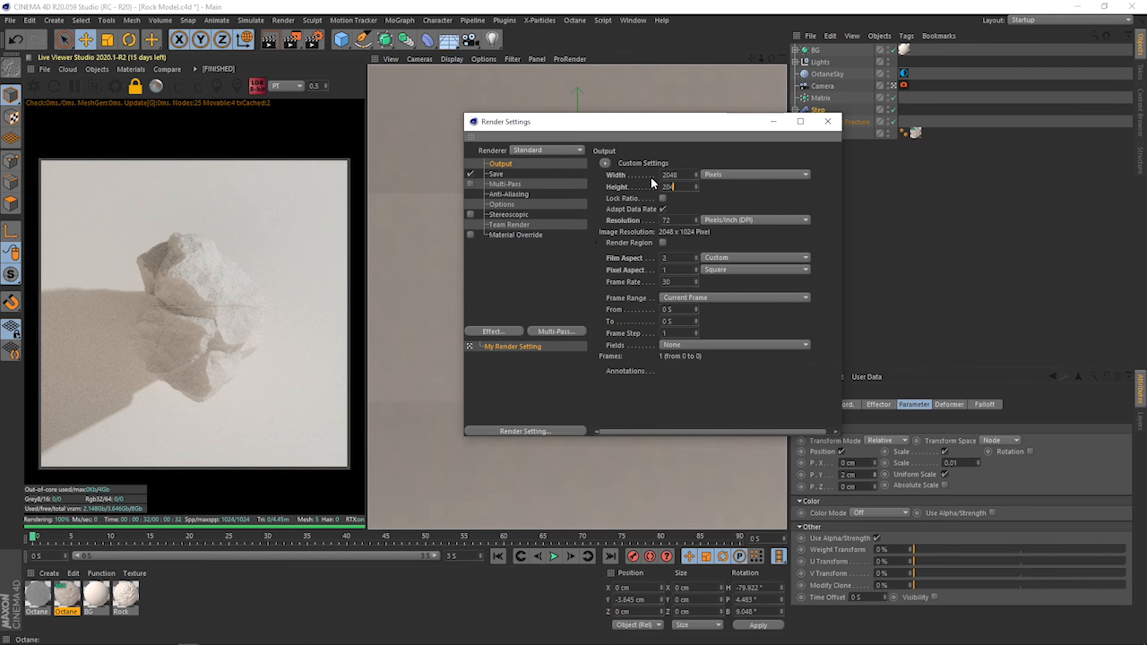
key(Return)
click(526, 150)
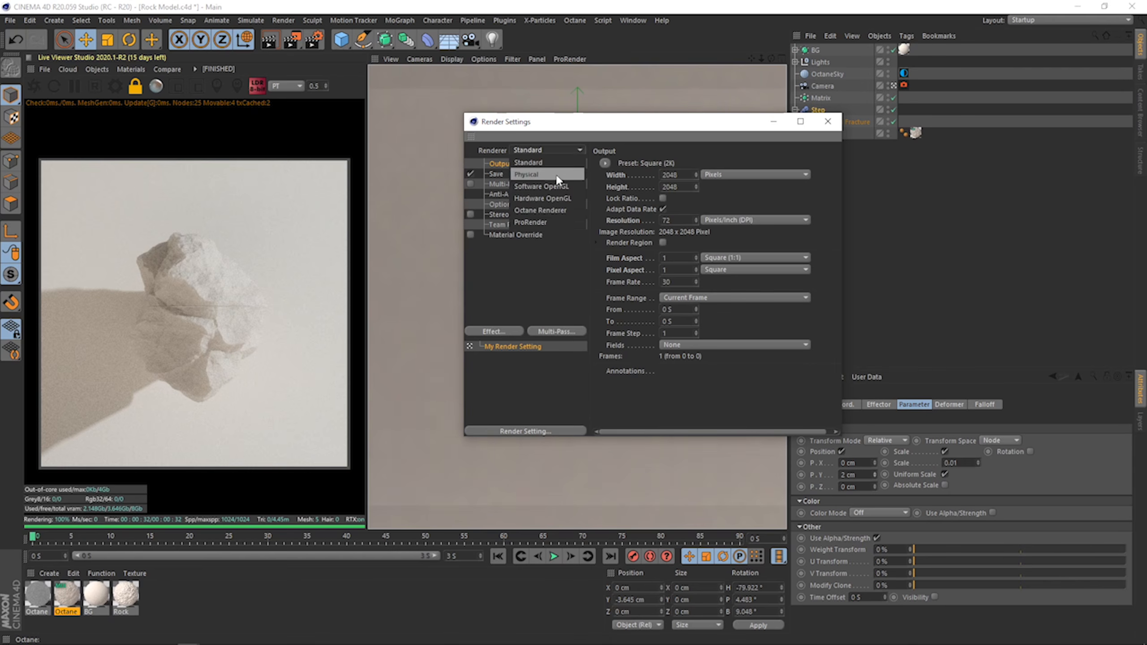
click(518, 213)
Set the render to save as a 16 Bit/Channel PNG at D:\Work\Project Files\Renders\Rock Renders\White and close the render settings.
click(496, 174)
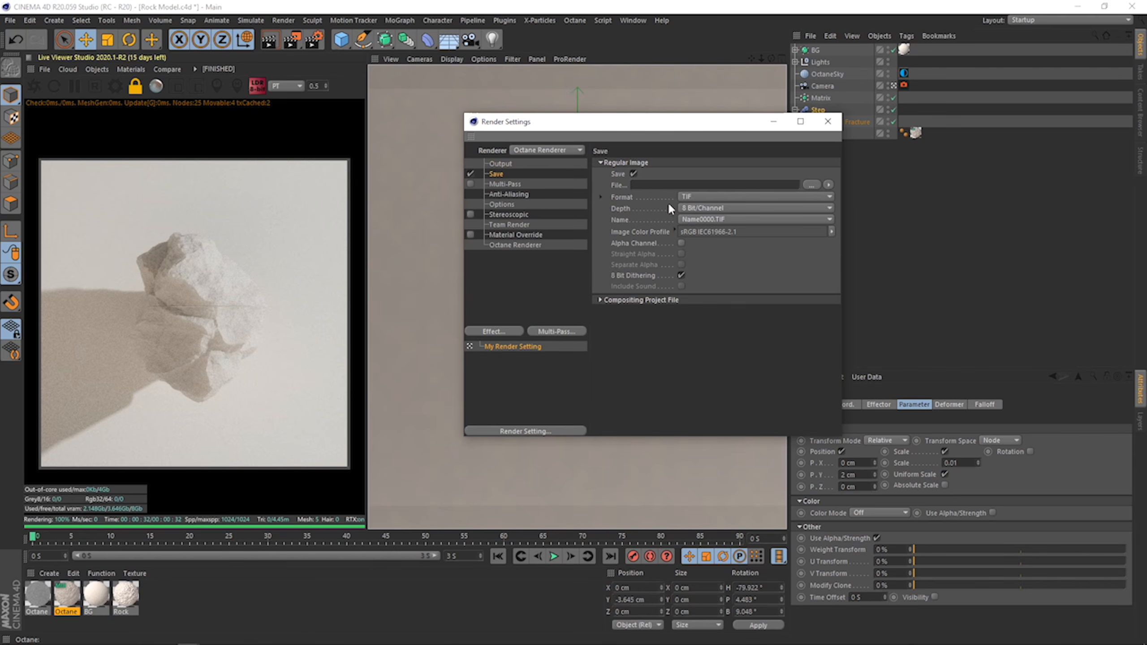
click(730, 197)
click(707, 318)
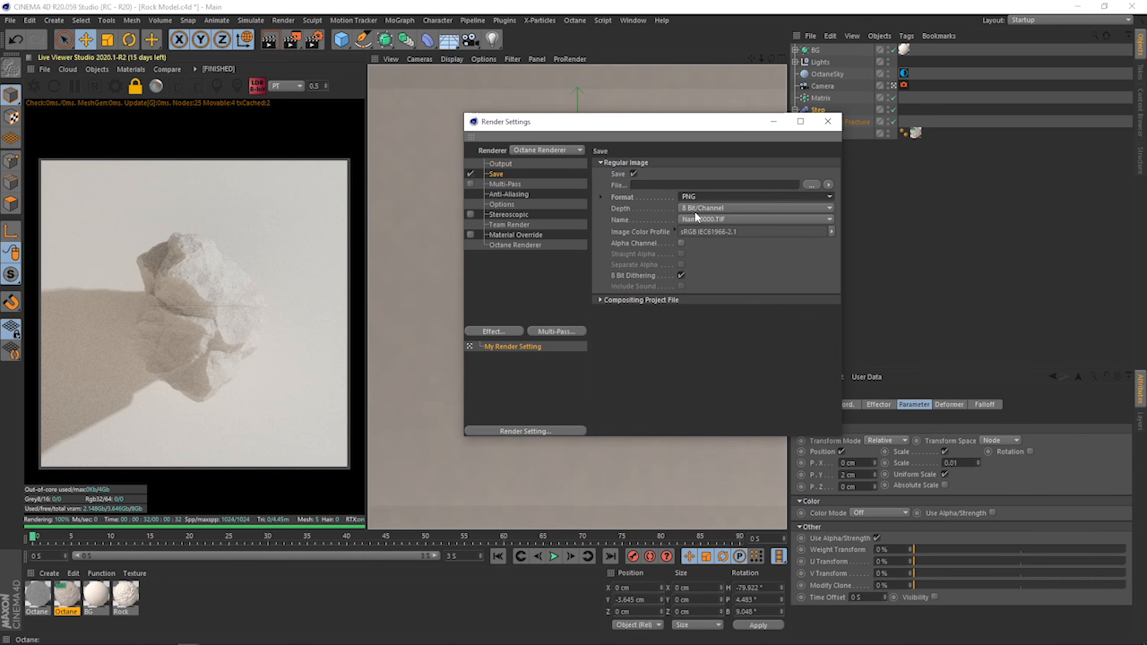
click(759, 208)
click(759, 220)
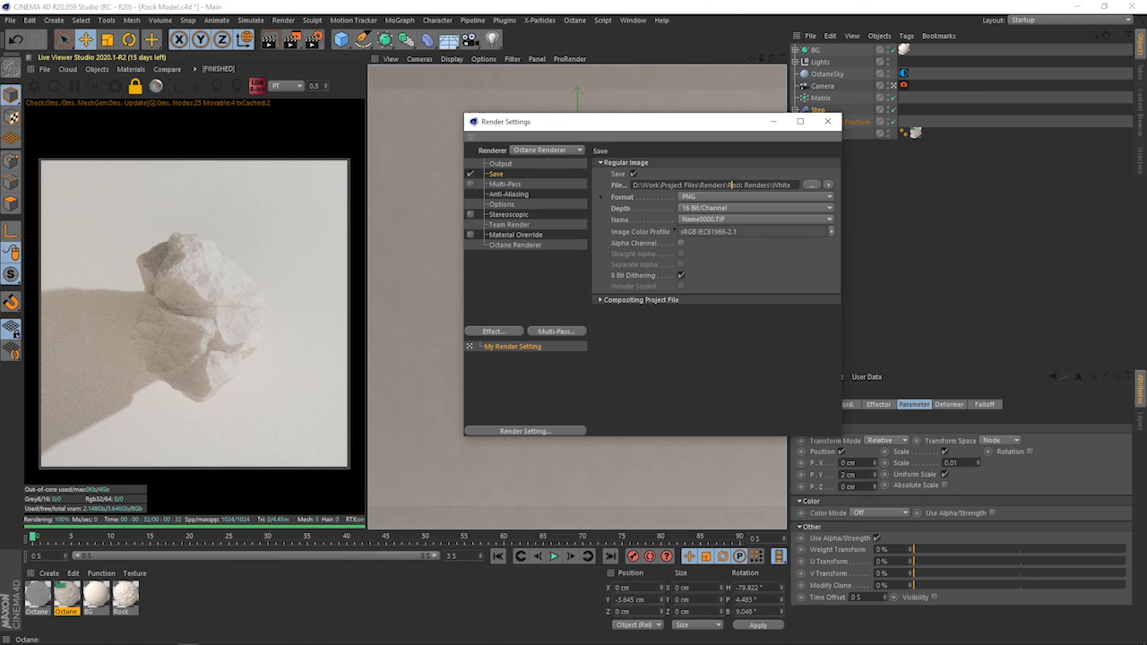
click(808, 297)
click(606, 298)
click(531, 289)
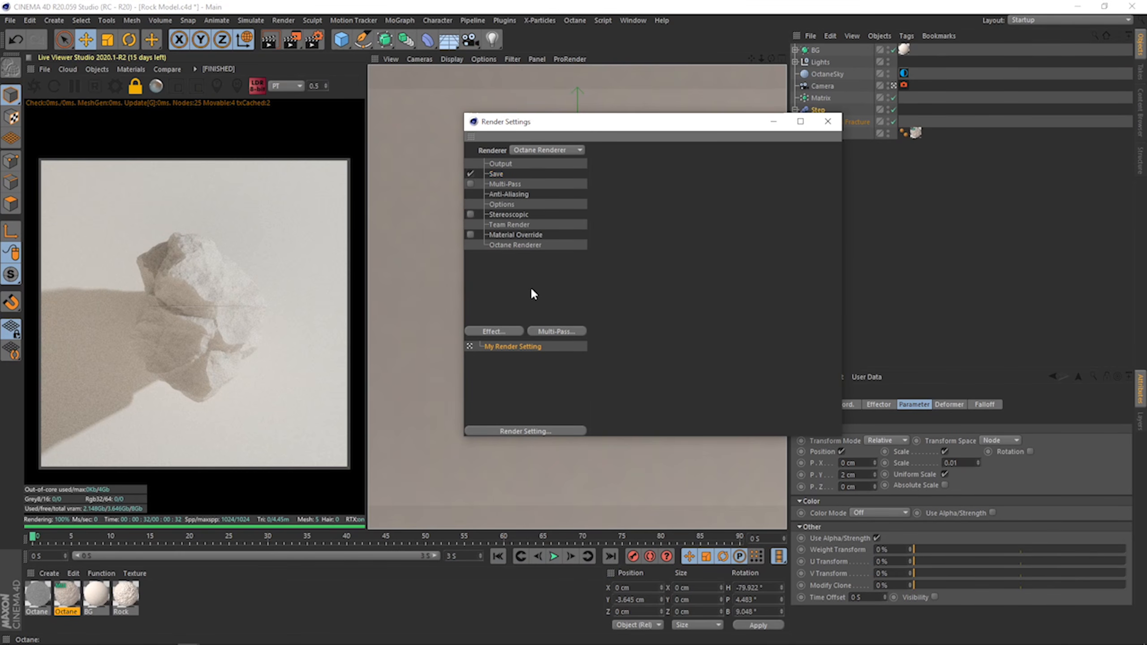
click(827, 121)
Load the GSG Everyday Gallery custom LUT in the camera imager, set the order to LUT, Response, Gamma, and rebalance gamma and exposure.
click(904, 85)
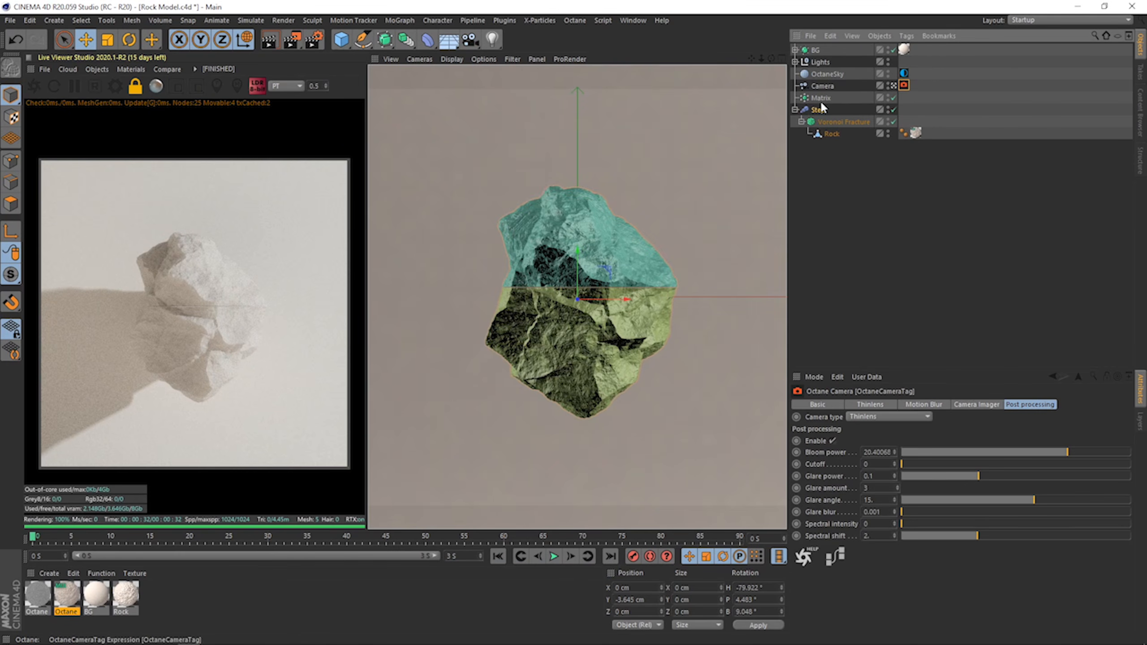
click(977, 404)
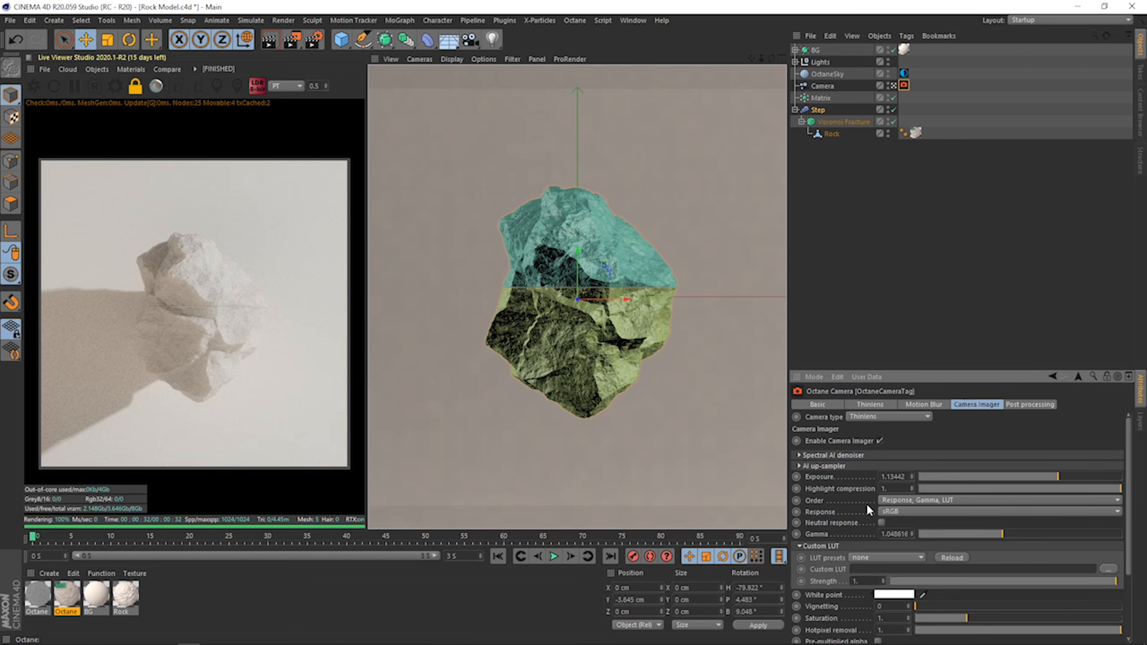
click(1109, 570)
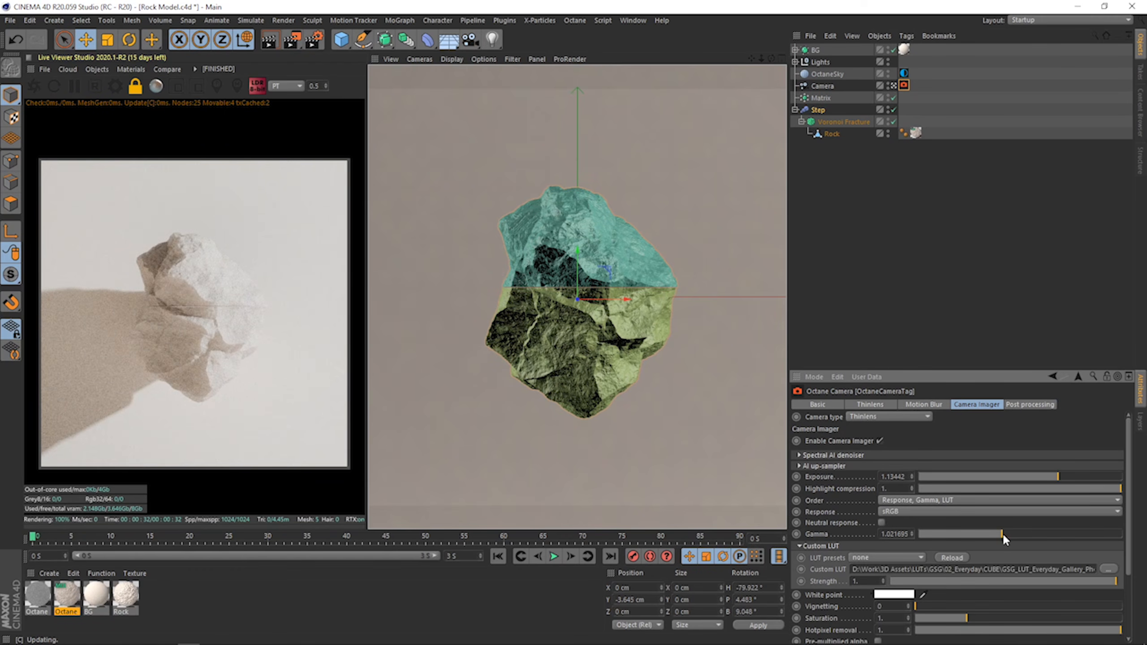
click(905, 500)
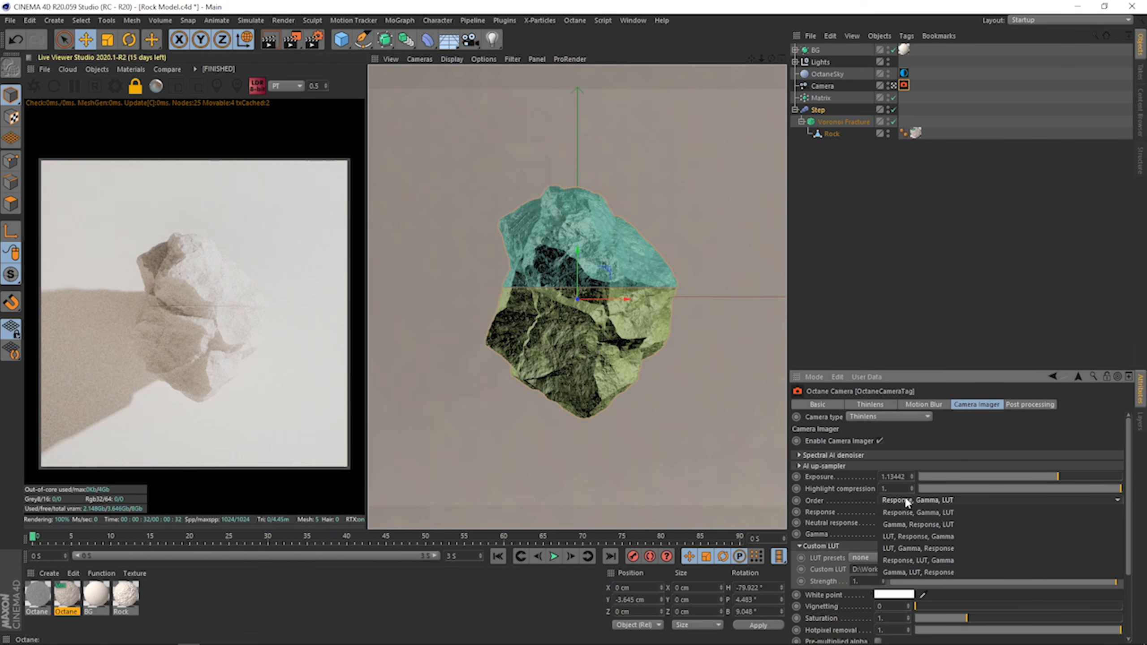
click(908, 537)
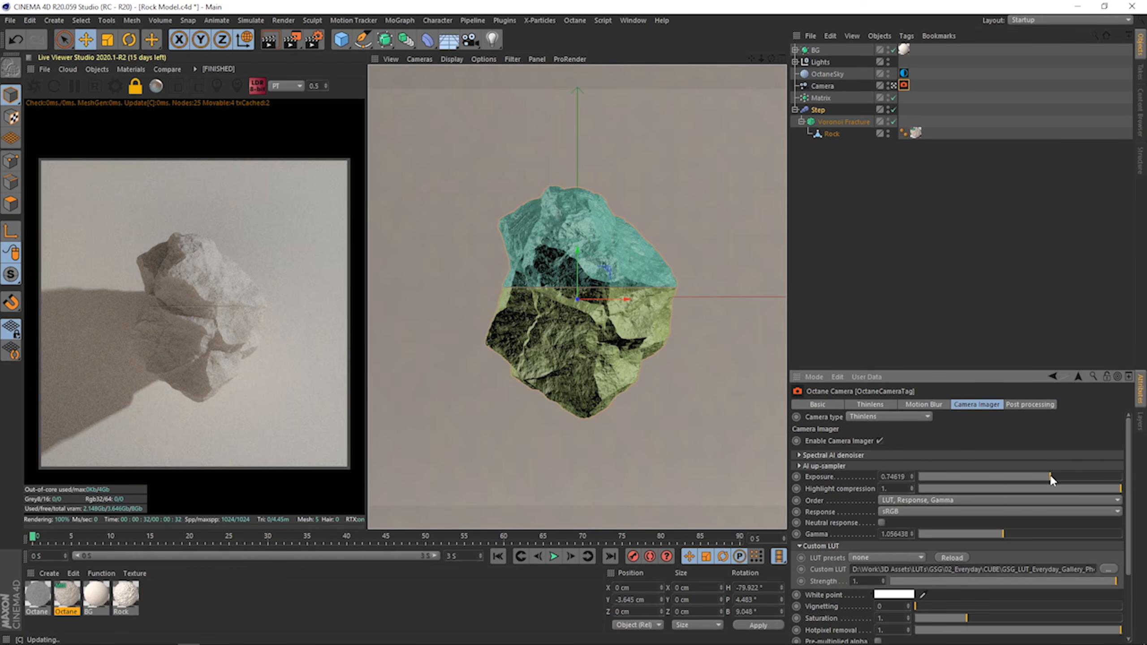
Raise the Octane camera's post-processing bloom power to about 22.9.
click(1030, 405)
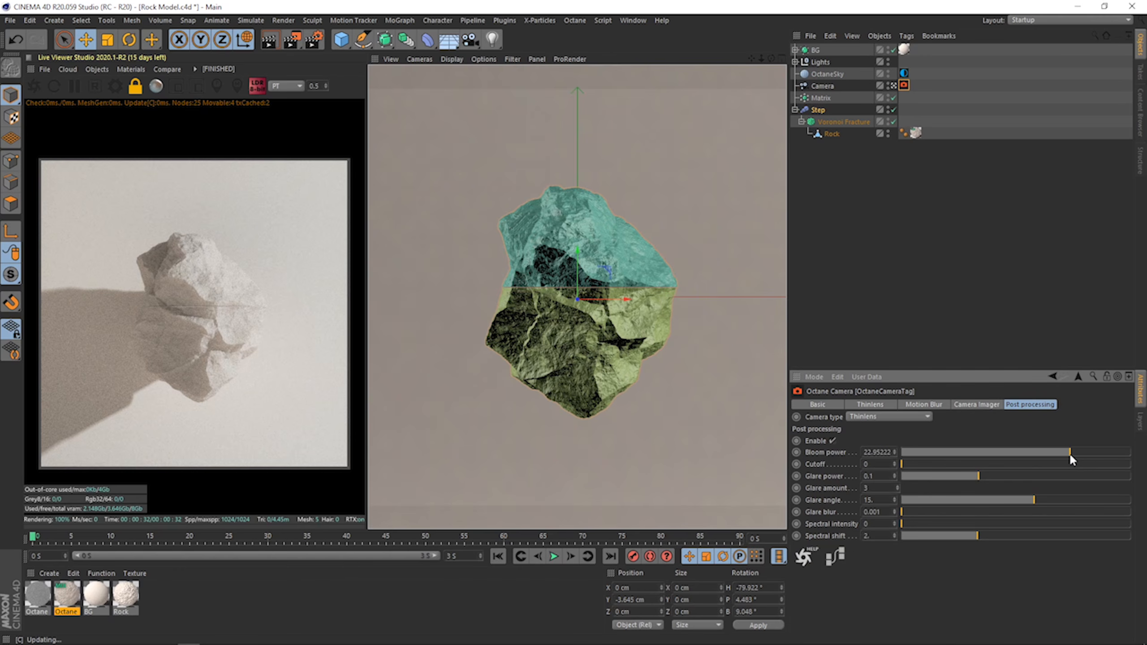
mouse_move(1073, 453)
mouse_down()
mouse_move(1009, 447)
mouse_move(1071, 446)
mouse_up()
click(858, 158)
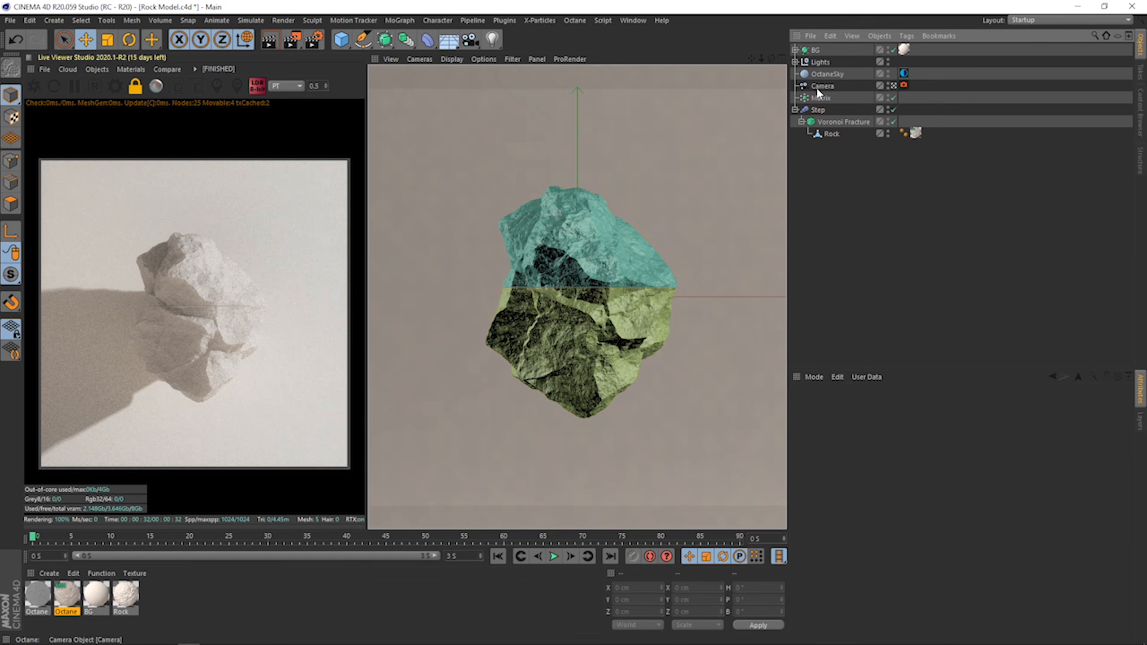
Move the camera closer to the rock and roll it slightly on its bank axis to tilt the composition.
click(817, 88)
drag(761, 58, 783, 59)
click(883, 405)
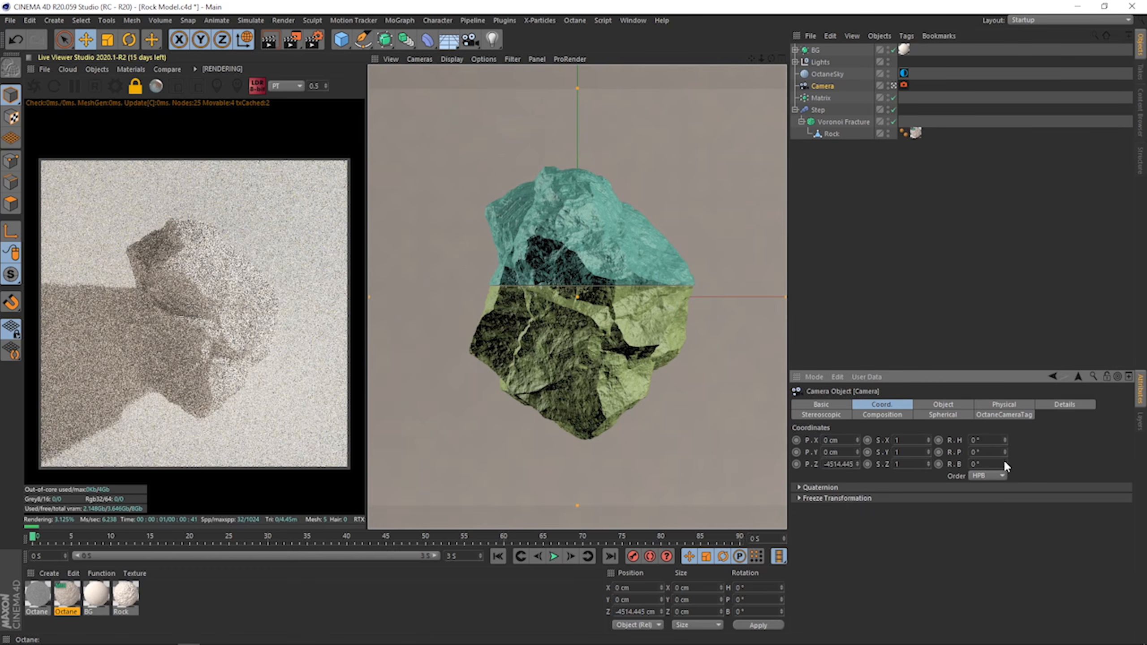
drag(1005, 464, 1005, 456)
click(977, 253)
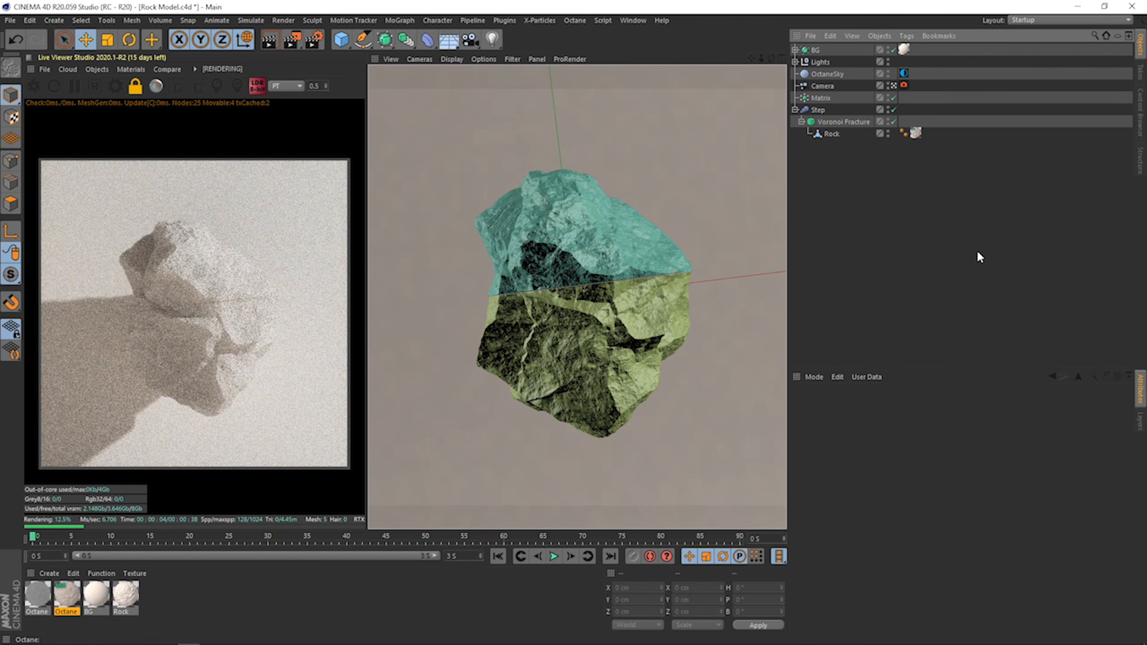
Set the Octane pathtracing kernel's max samples to 3000 and render the final image in the Picture Viewer.
click(115, 86)
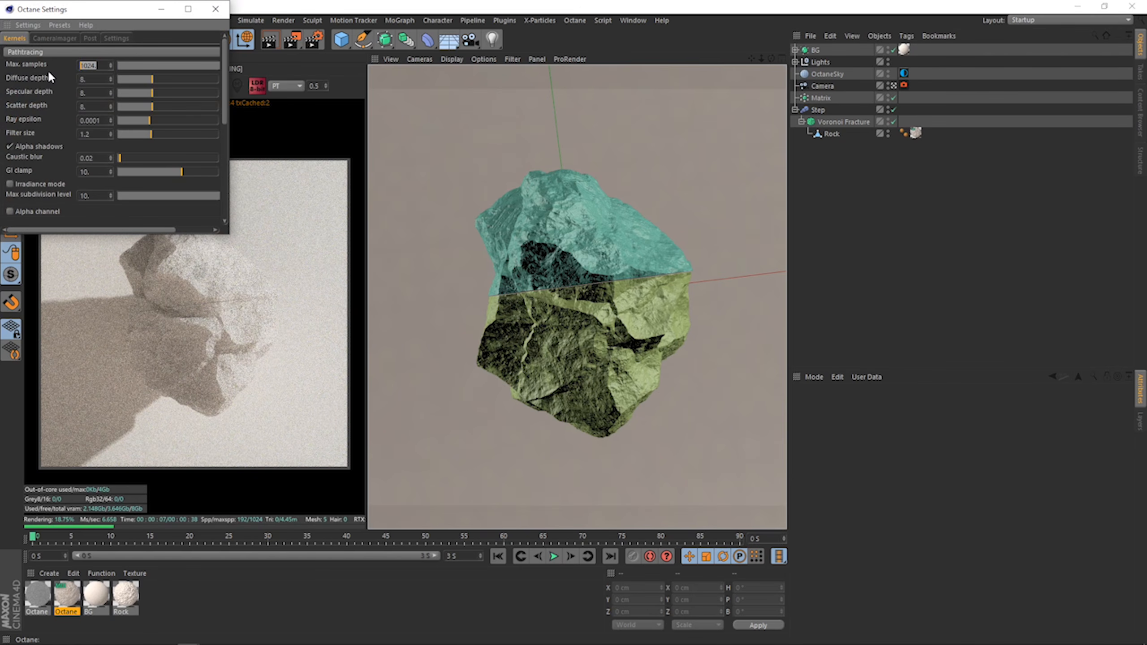
text(3000)
key(Return)
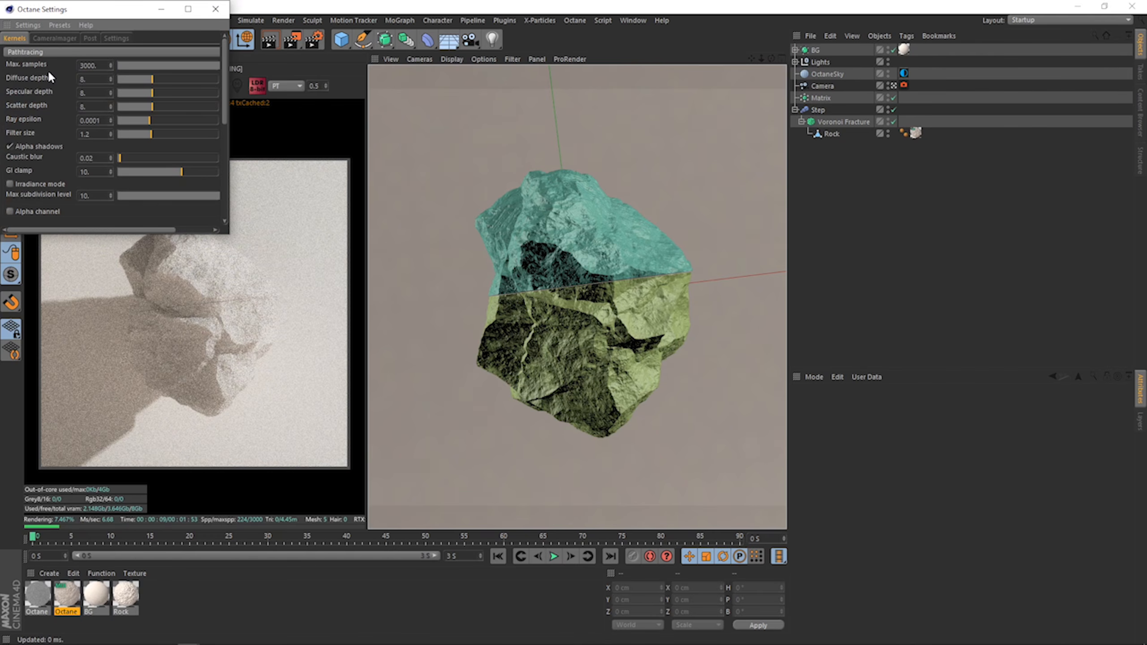
click(215, 9)
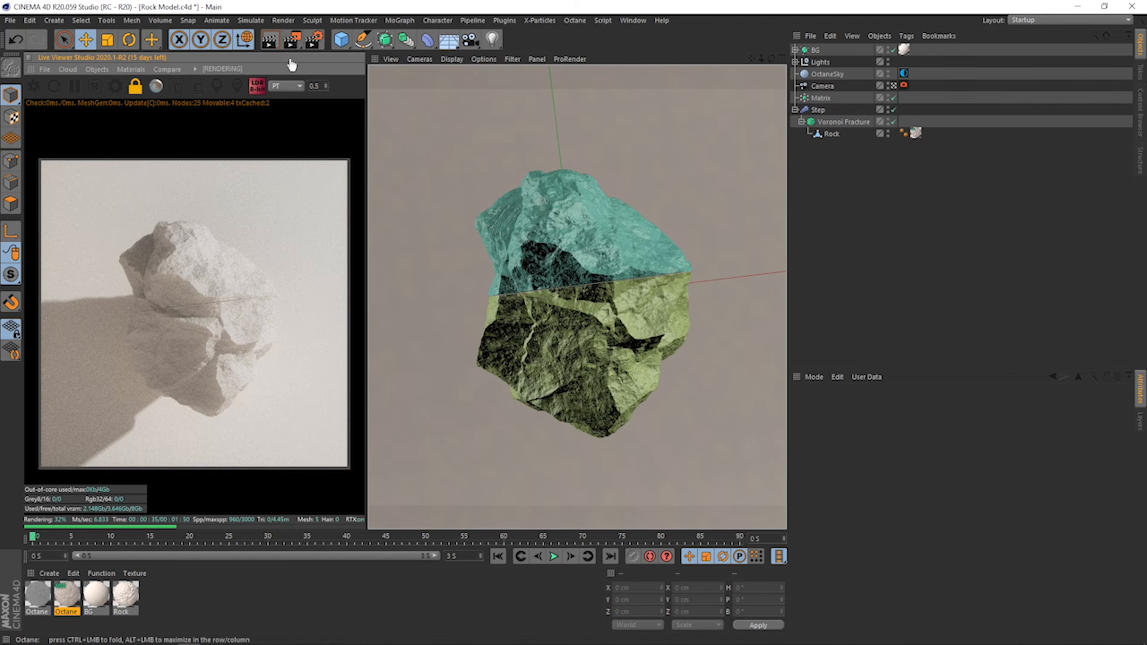
click(292, 40)
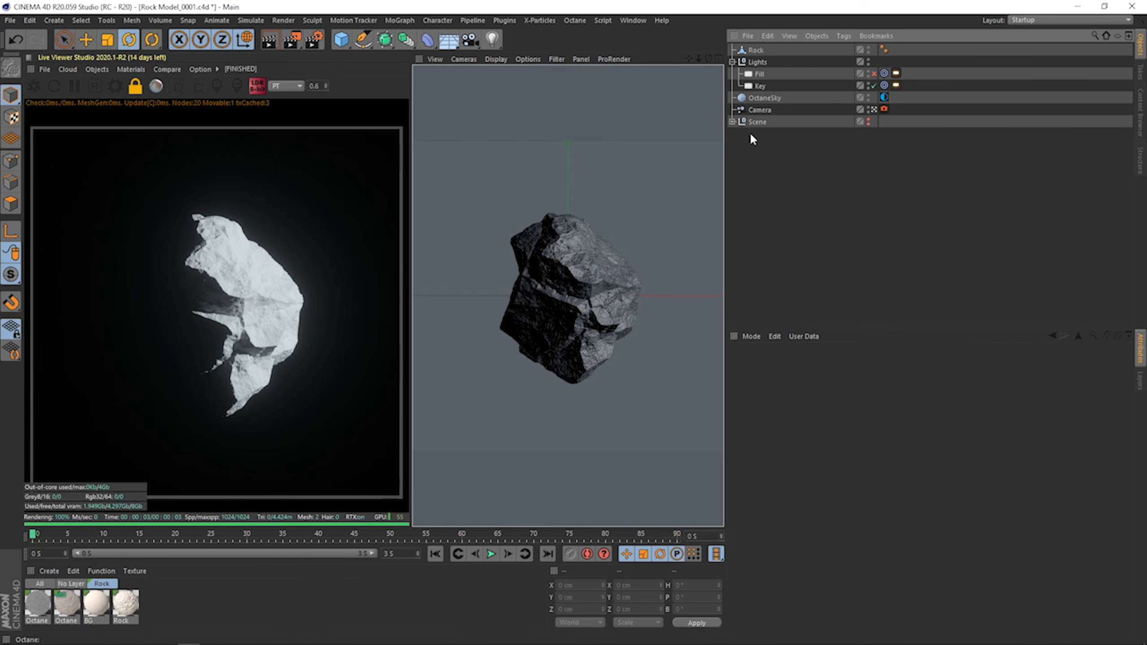
Examine the contents of the Scene group and compare the dark rock render with the Fill light on and off.
click(733, 121)
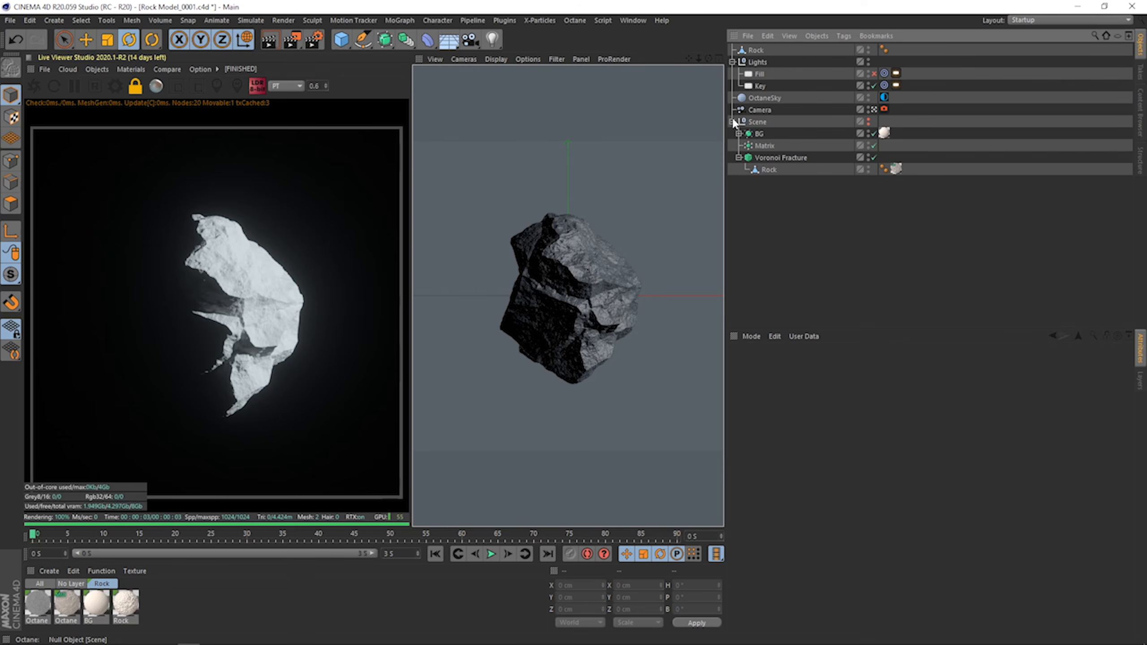
click(738, 158)
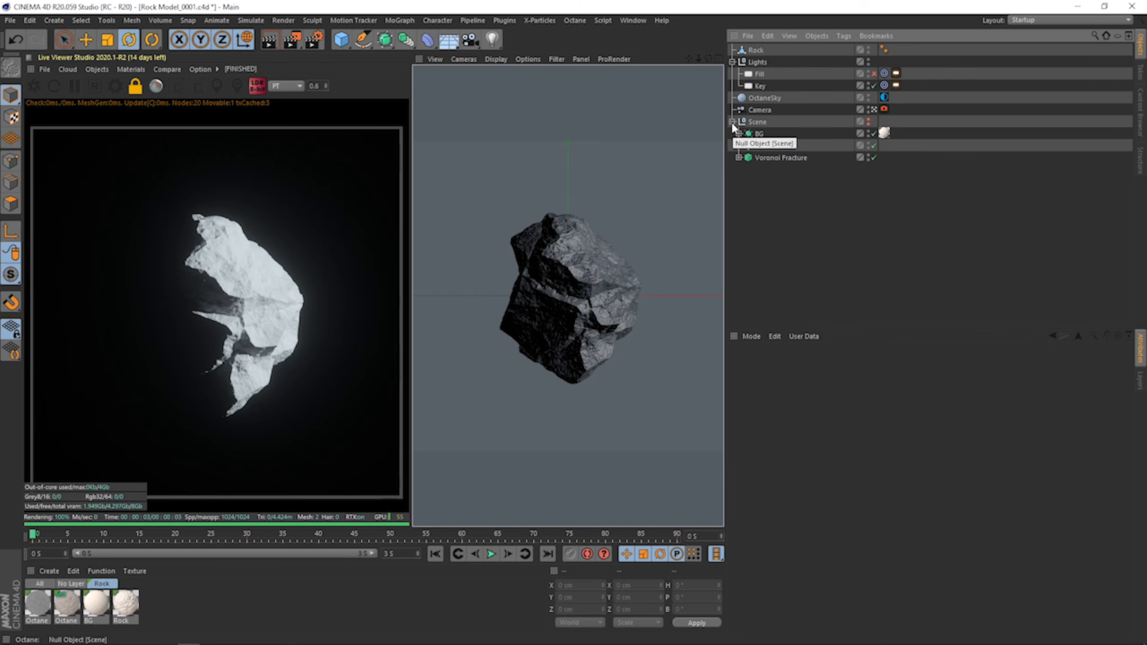
click(733, 121)
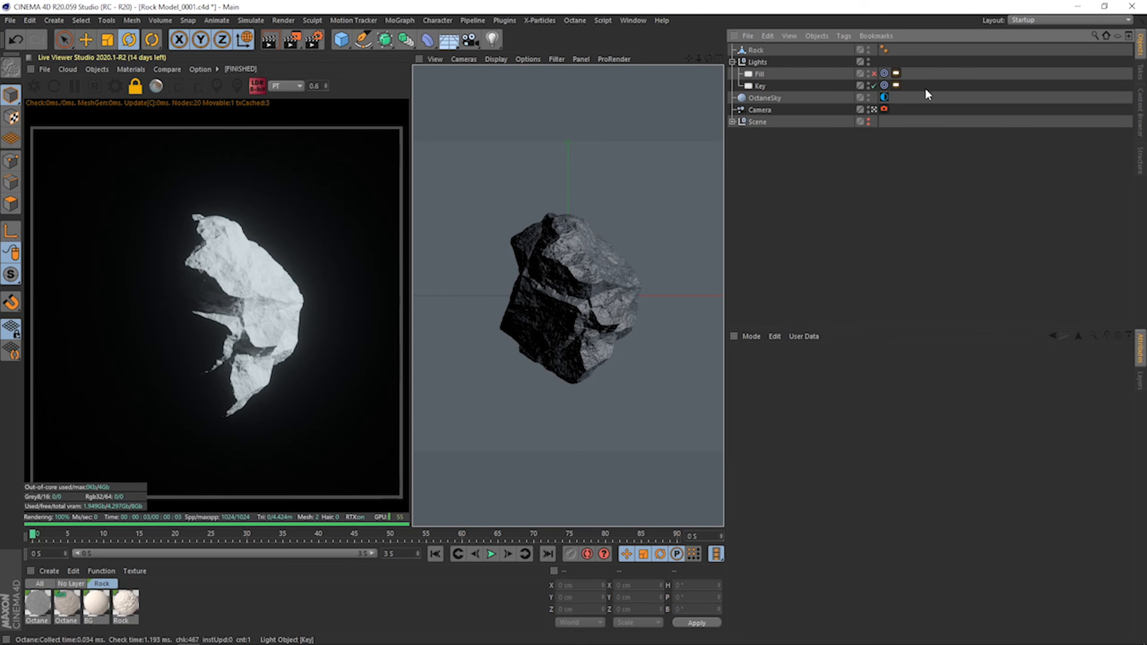
click(875, 74)
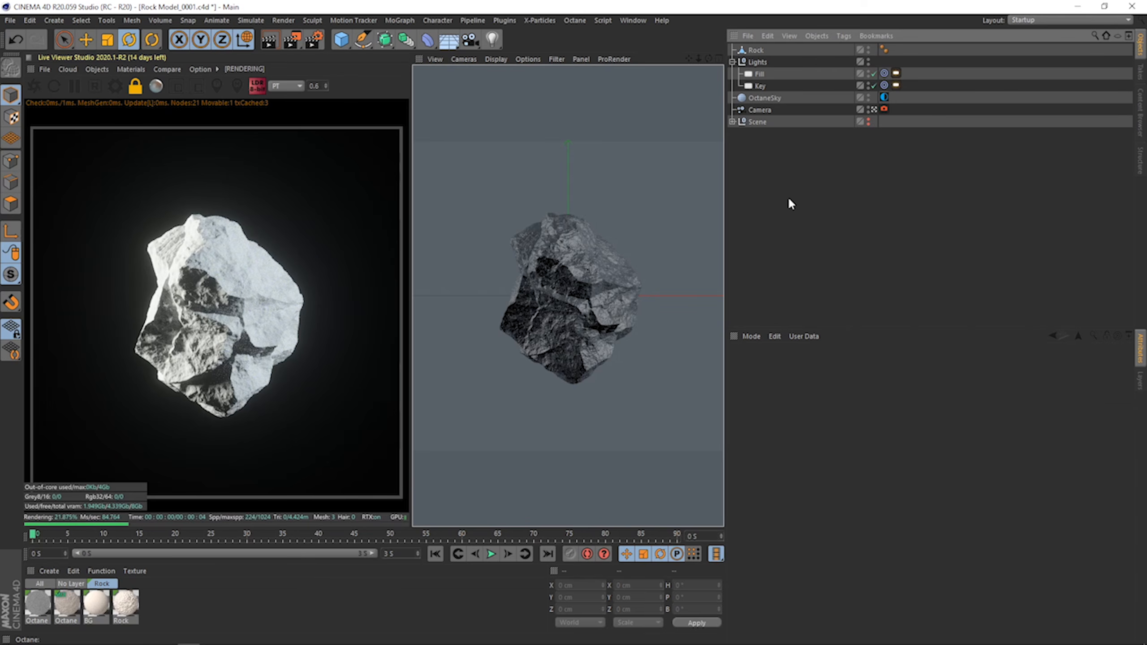
click(874, 74)
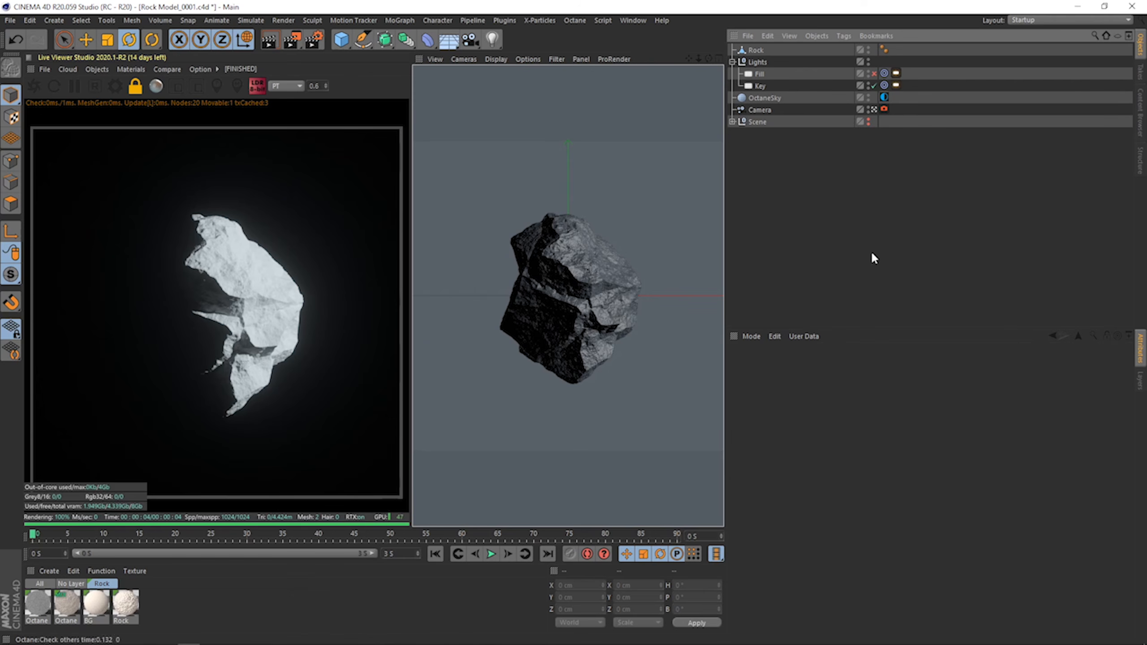
Review the Octane camera's post-processing and Camera Imager settings for the dark scene.
click(883, 109)
click(967, 364)
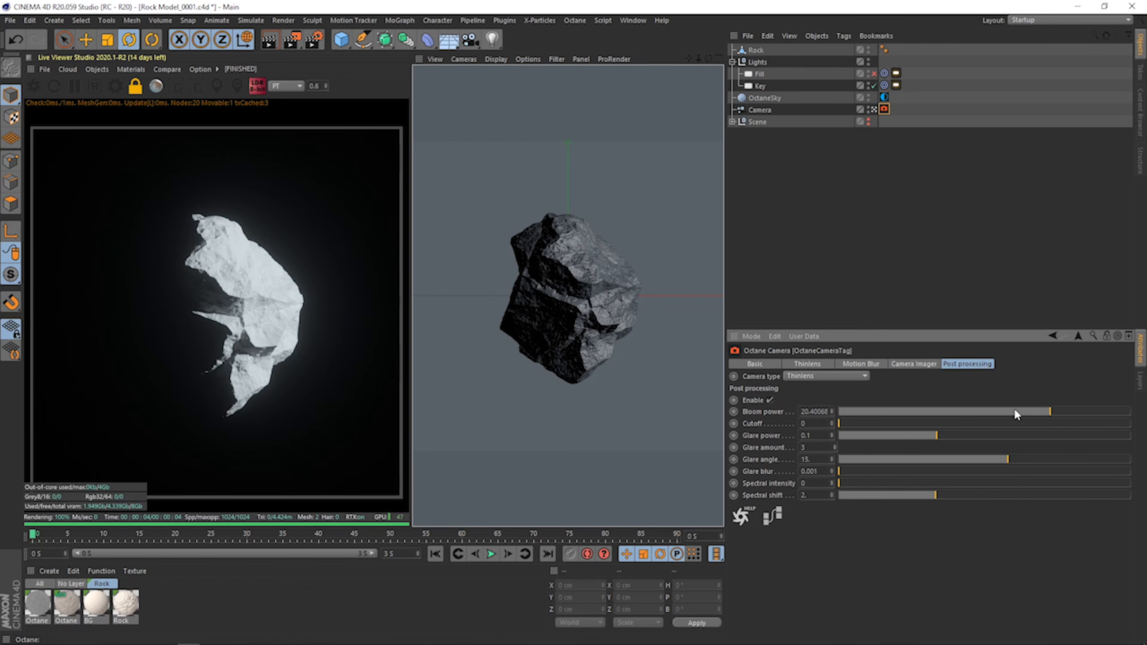
click(916, 366)
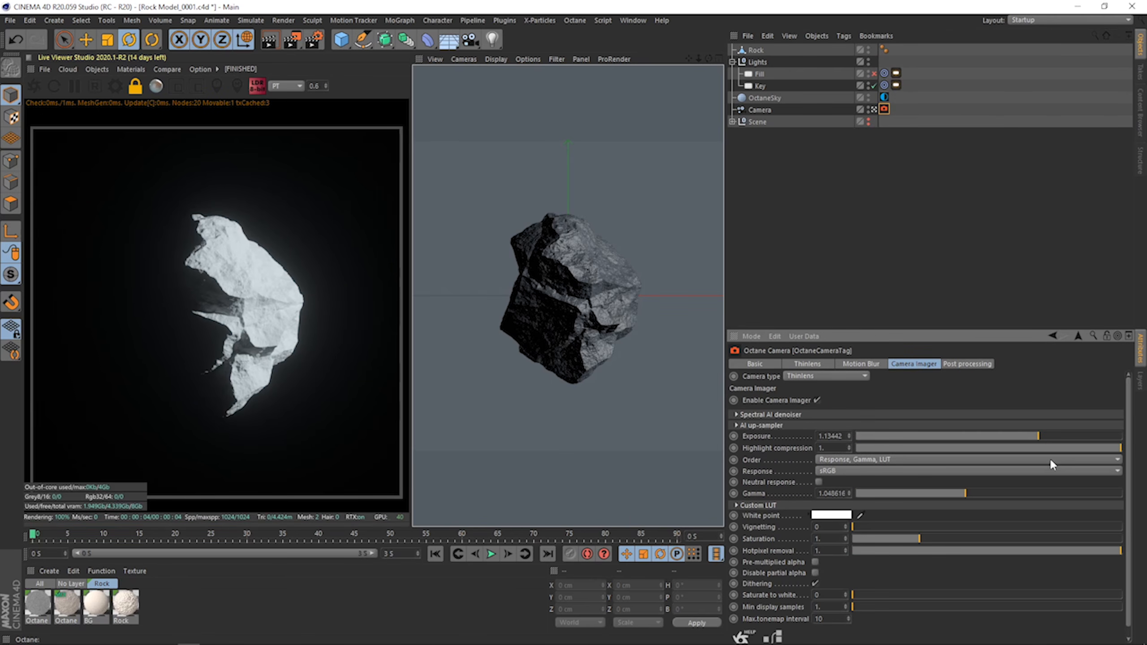
drag(1039, 447, 920, 452)
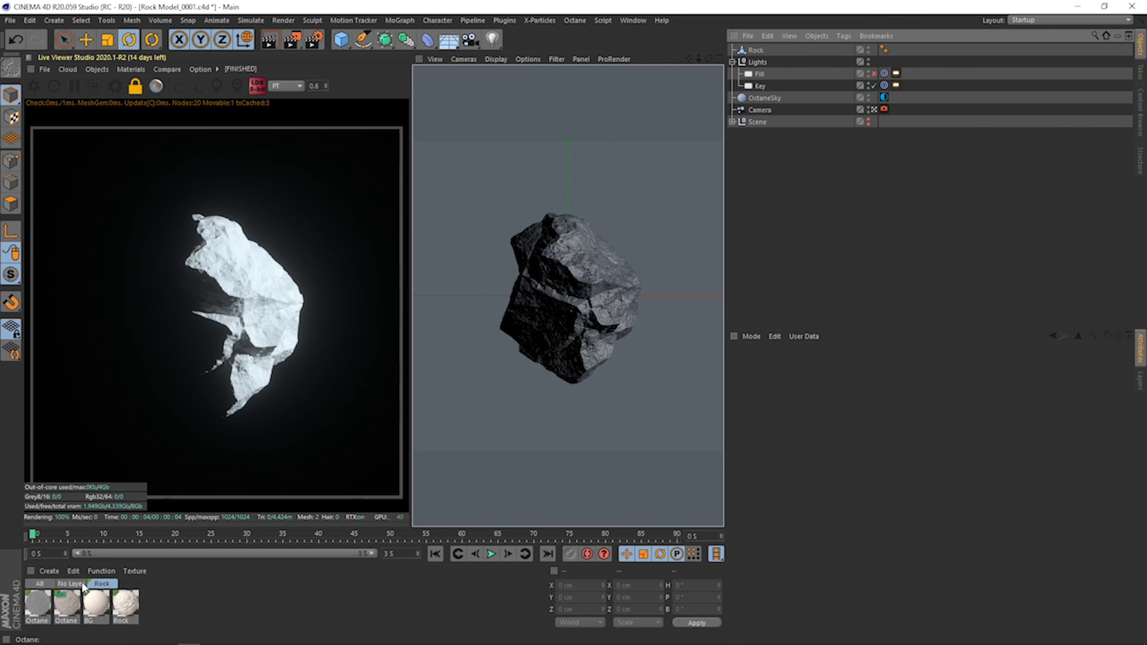
Create an Octane glossy material outside any layer and apply it to the top-level Rock object.
click(70, 584)
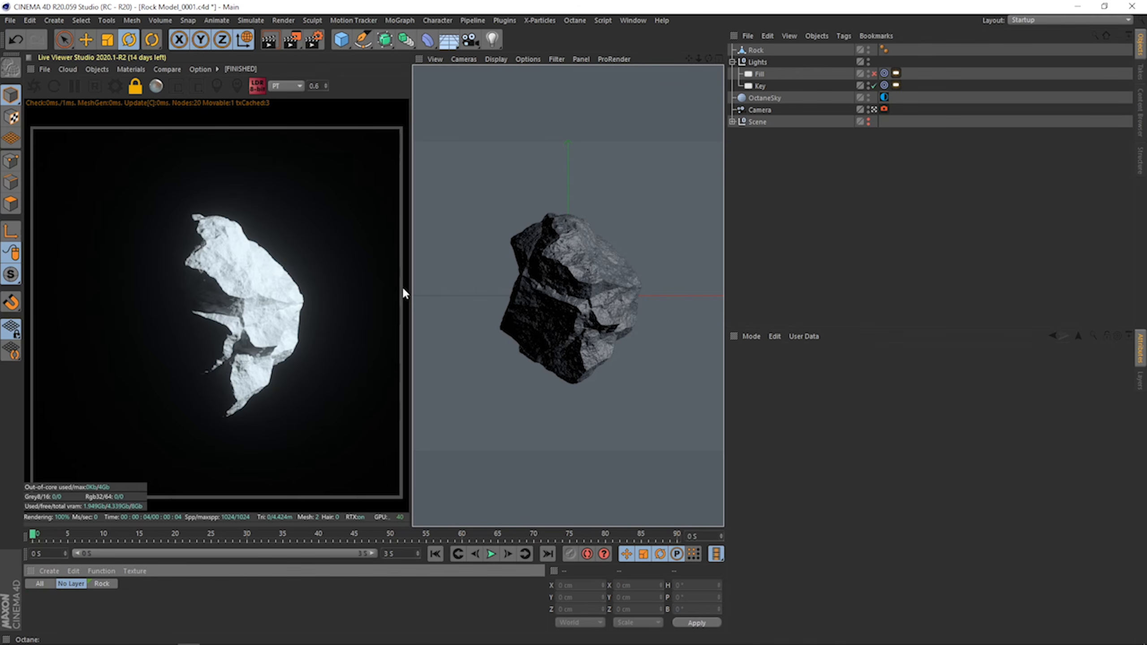
click(131, 68)
click(165, 135)
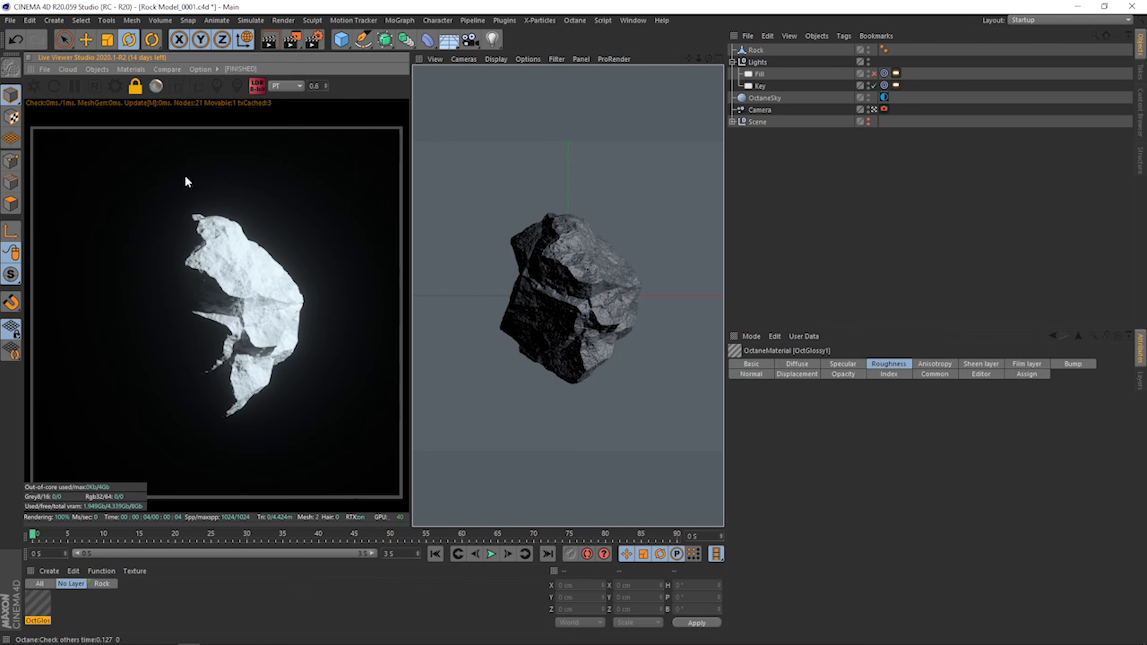
drag(38, 603, 758, 50)
Open the glossy material in the Octane Node Editor and add an Image Texture node beside the material node.
click(131, 68)
click(151, 96)
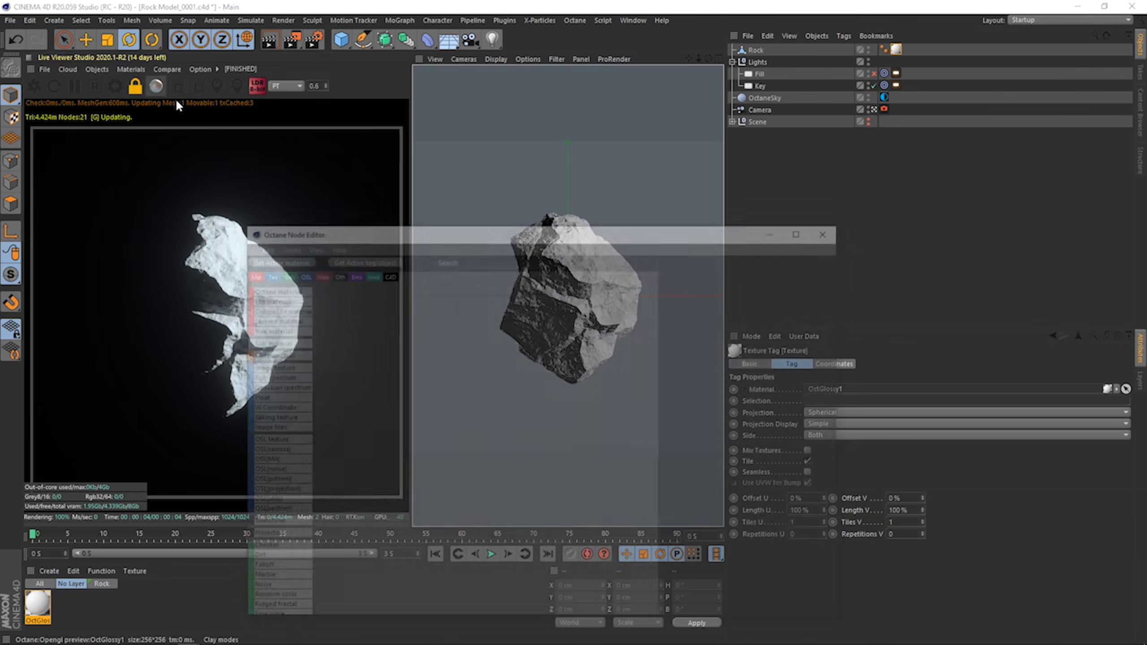
drag(445, 245, 636, 137)
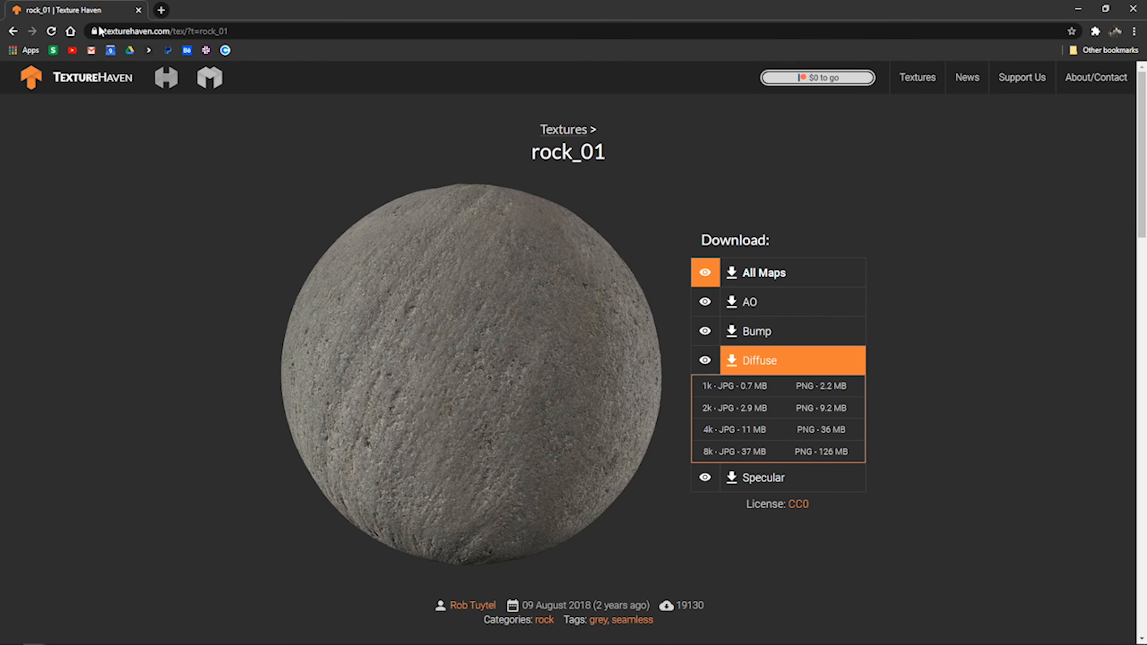
click(139, 10)
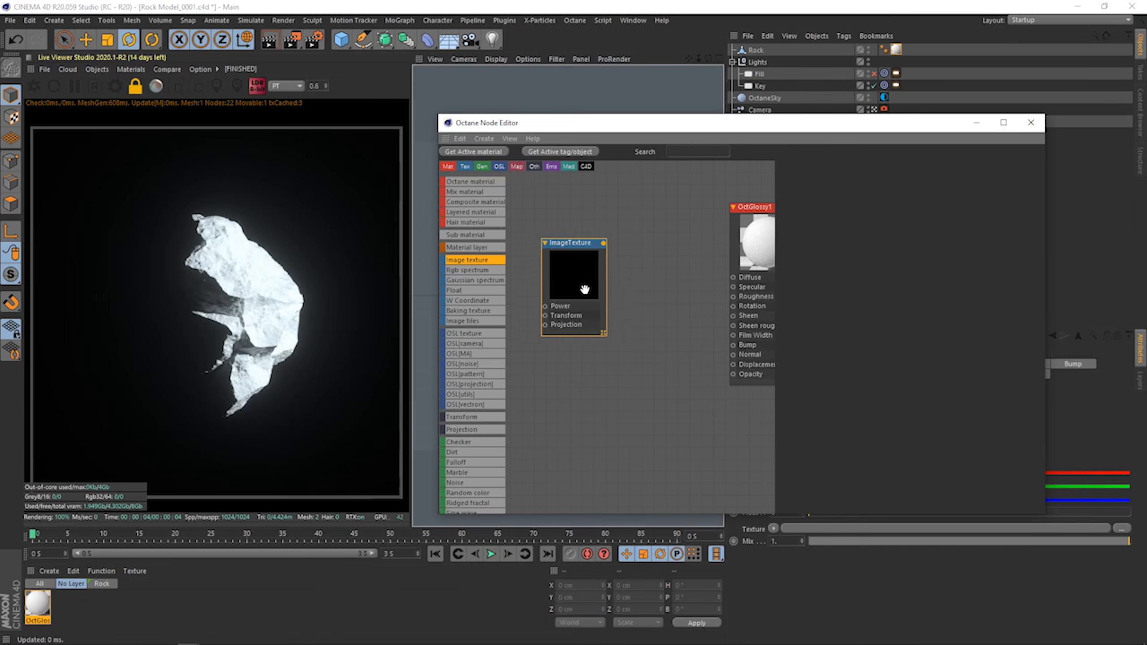
drag(584, 290, 606, 254)
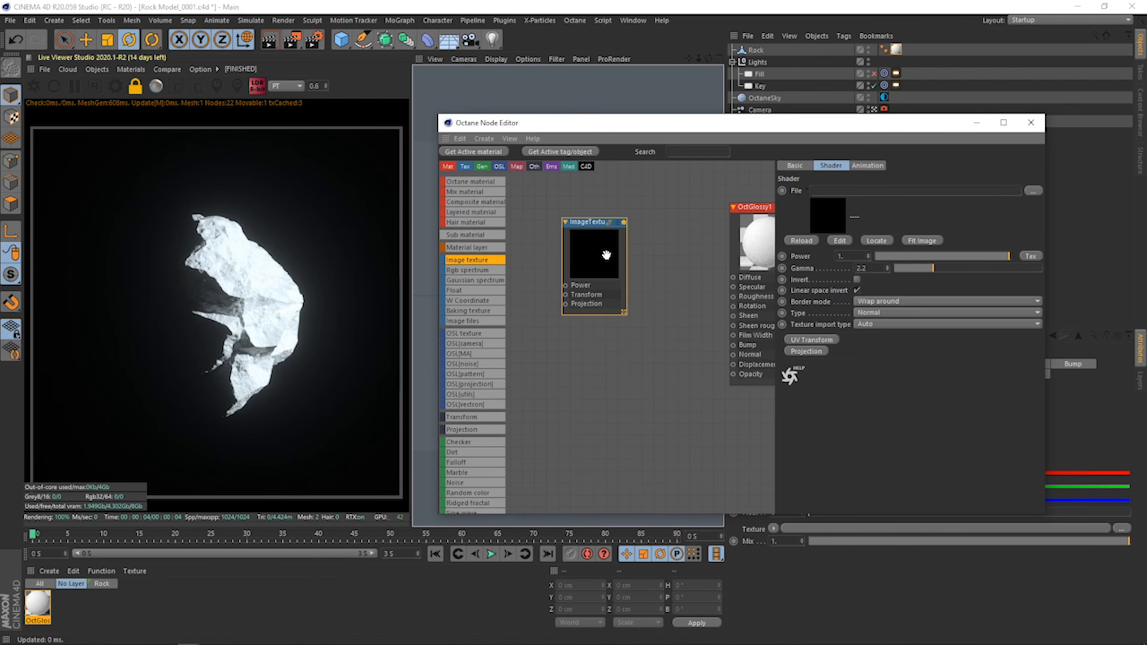
drag(758, 238, 719, 201)
drag(586, 250, 570, 281)
drag(706, 214, 690, 234)
drag(568, 276, 566, 306)
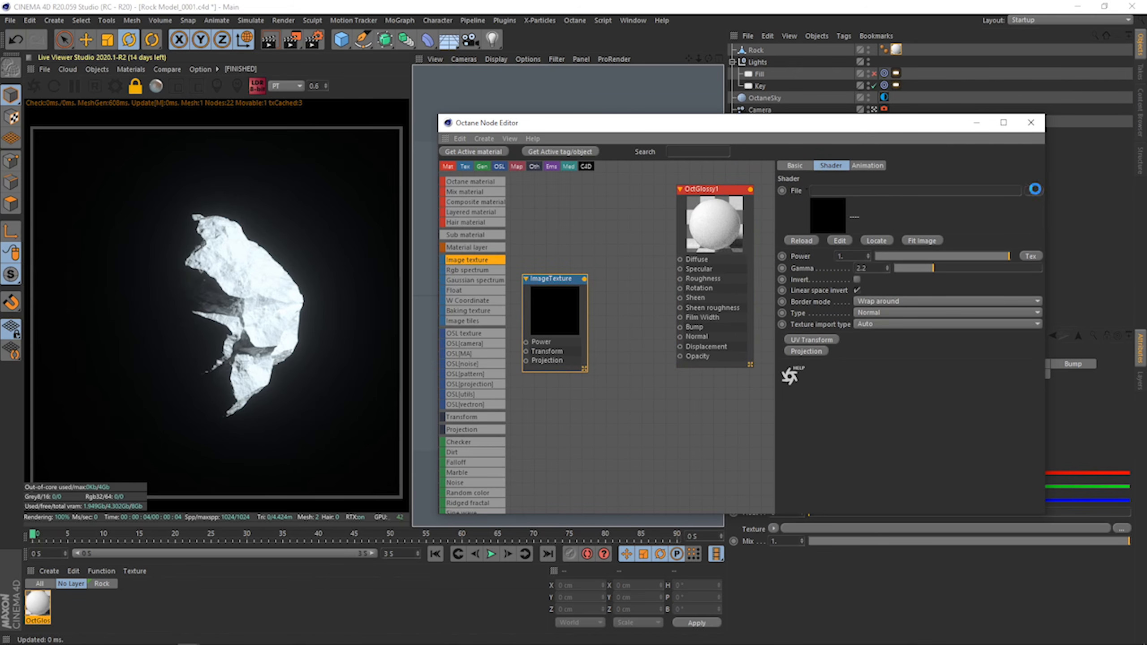
Load rock_01_diff_8k.jpg into the Image Texture without copying it to the project, and connect the node to the material's Diffuse.
click(1035, 189)
click(268, 104)
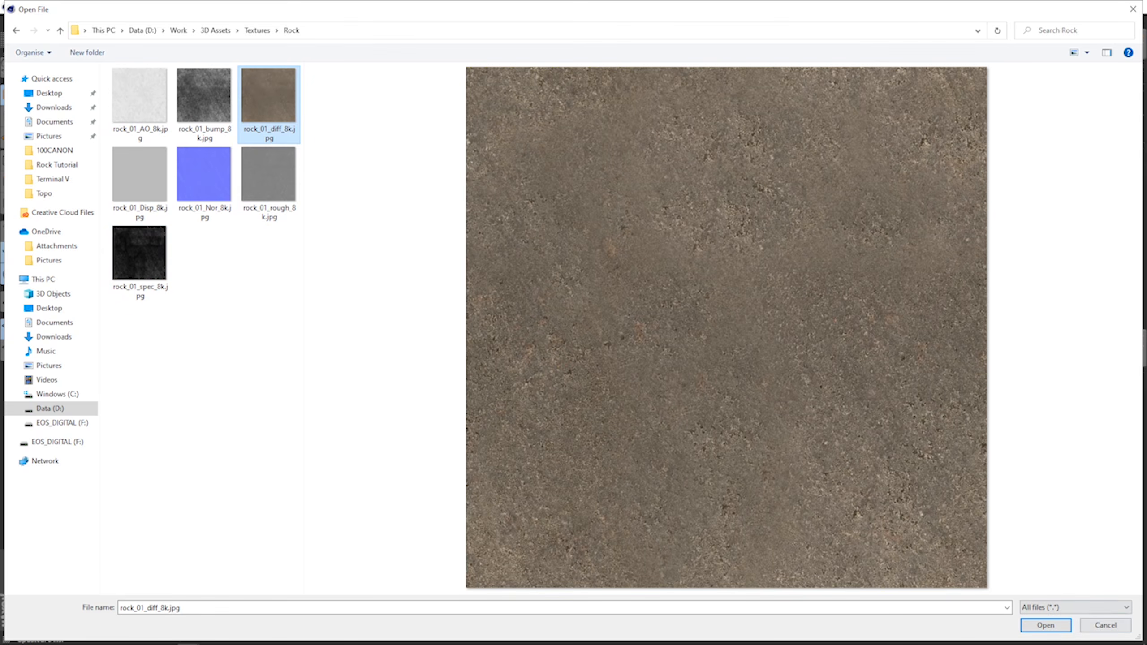
click(1044, 625)
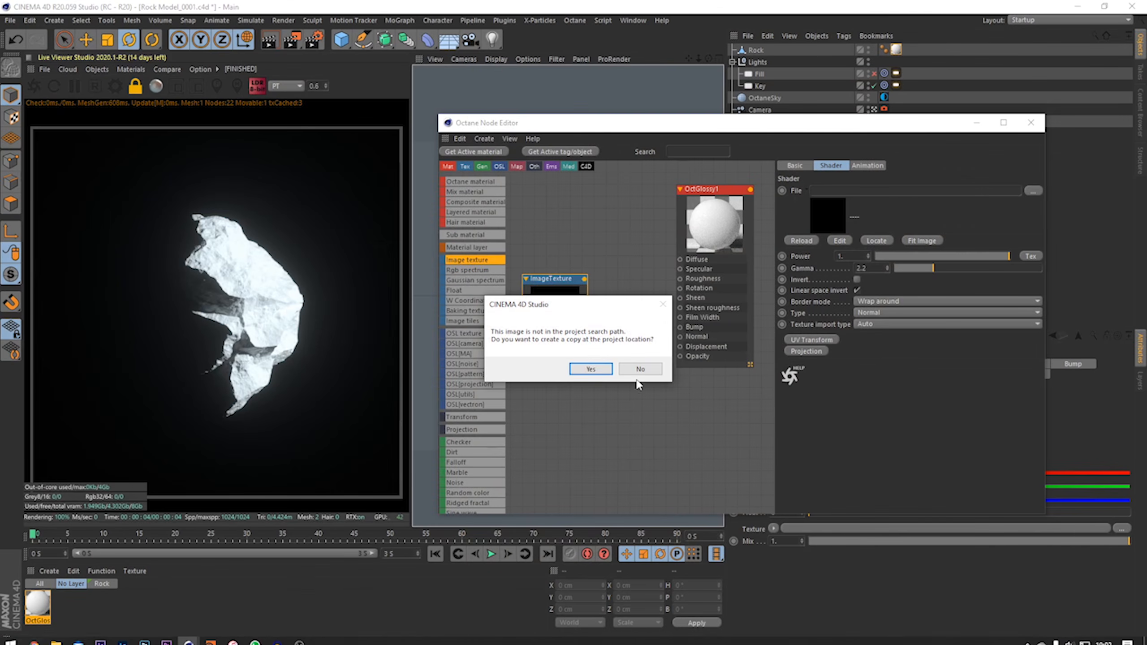
click(640, 369)
drag(542, 299, 552, 259)
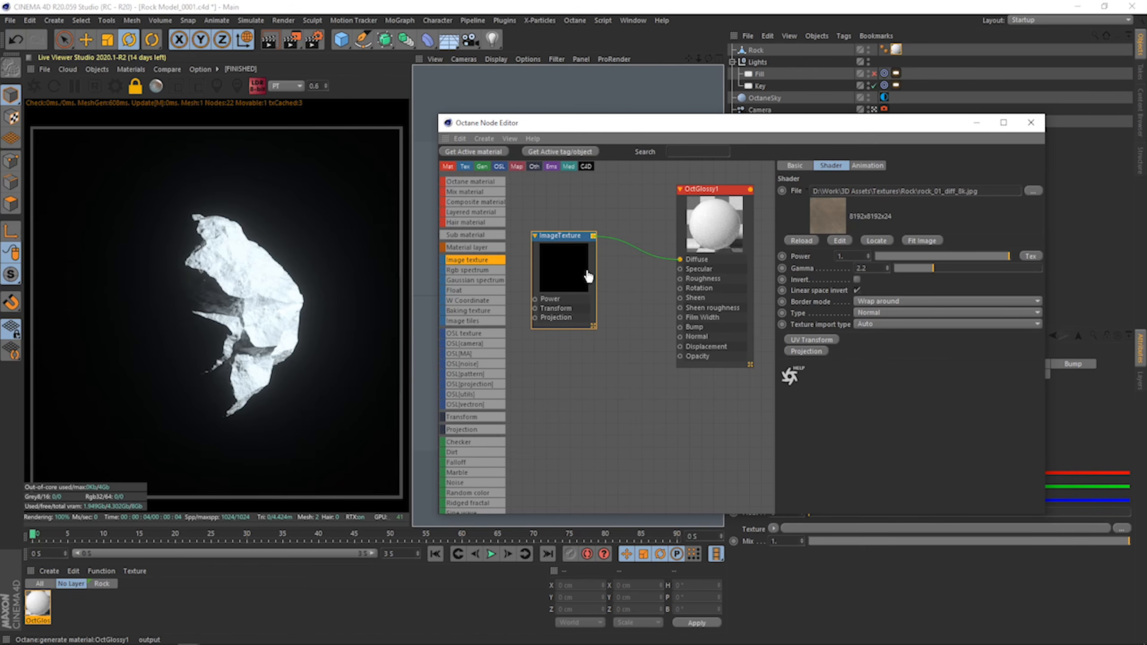
drag(588, 307, 617, 313)
Add UV Transform and Projection nodes to the diffuse Image Texture and place the Transform node beside it.
click(813, 340)
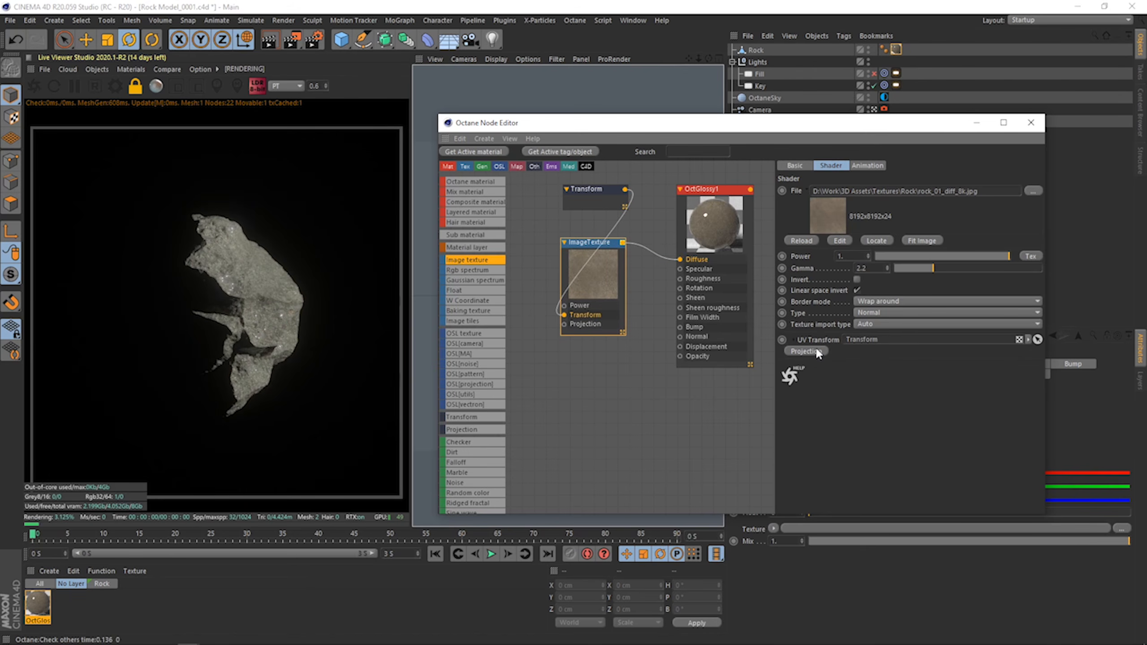
click(807, 351)
click(705, 205)
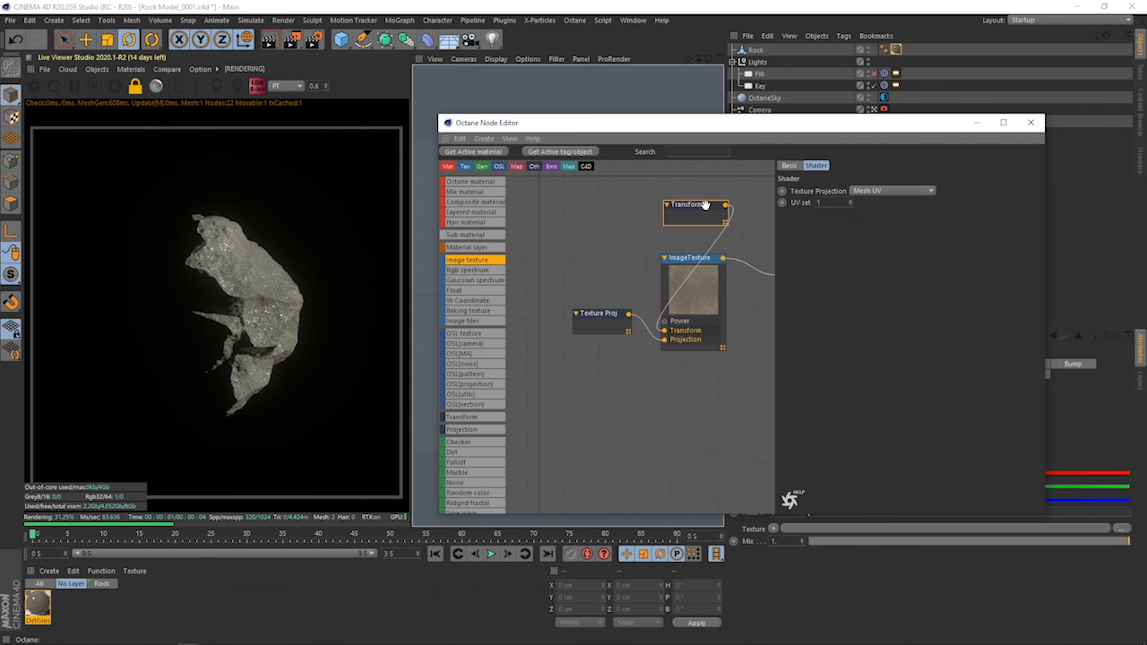
drag(705, 205, 590, 260)
Set the Texture Projection node to Box mapping and shift the Image Texture node away from the material node.
click(598, 322)
click(883, 192)
click(881, 203)
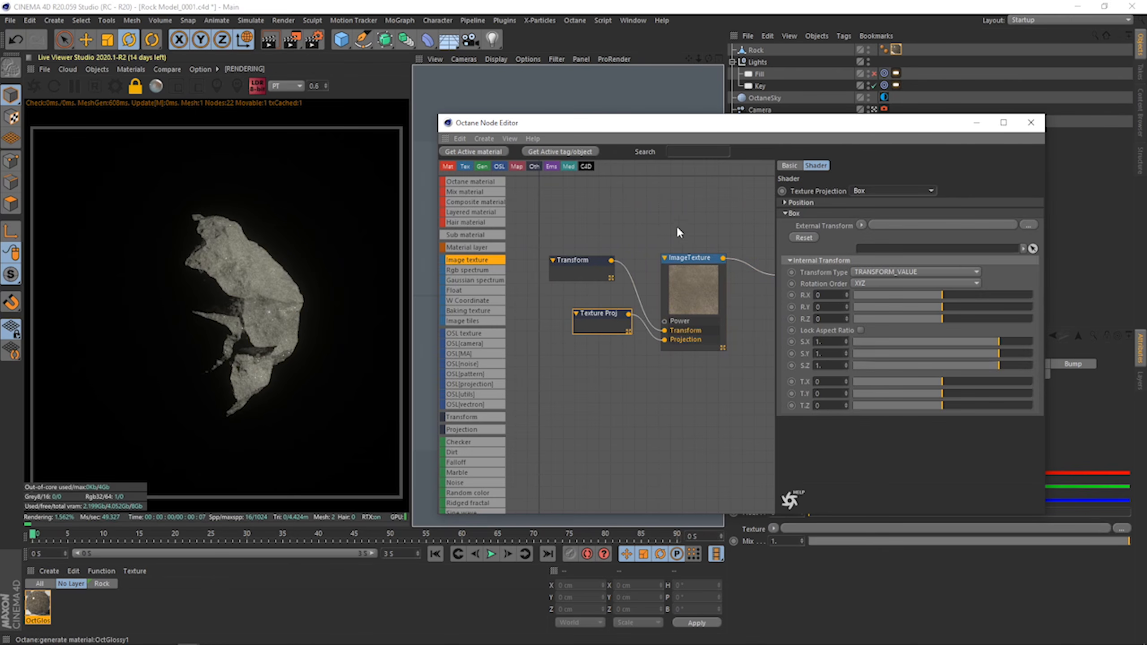
middle_drag(637, 220, 550, 224)
drag(600, 283, 575, 283)
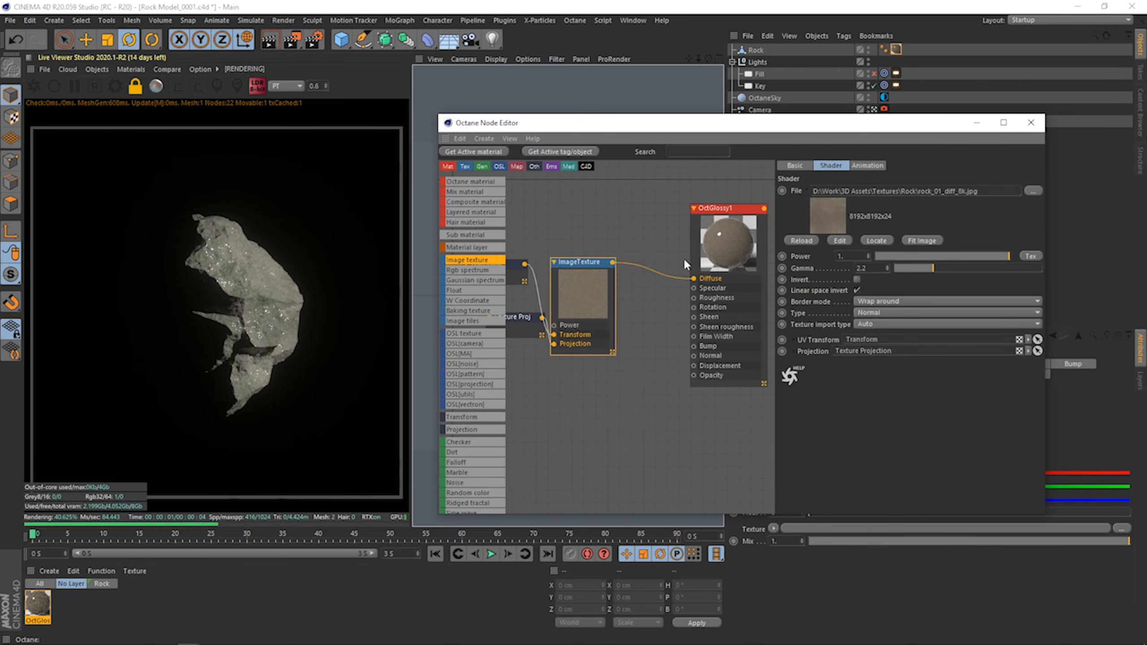
Raise the glossy material's roughness and tidy the spacing between the Image Texture and material nodes.
click(704, 254)
click(952, 165)
drag(935, 325, 956, 325)
middle_drag(600, 215, 617, 208)
drag(595, 302, 599, 276)
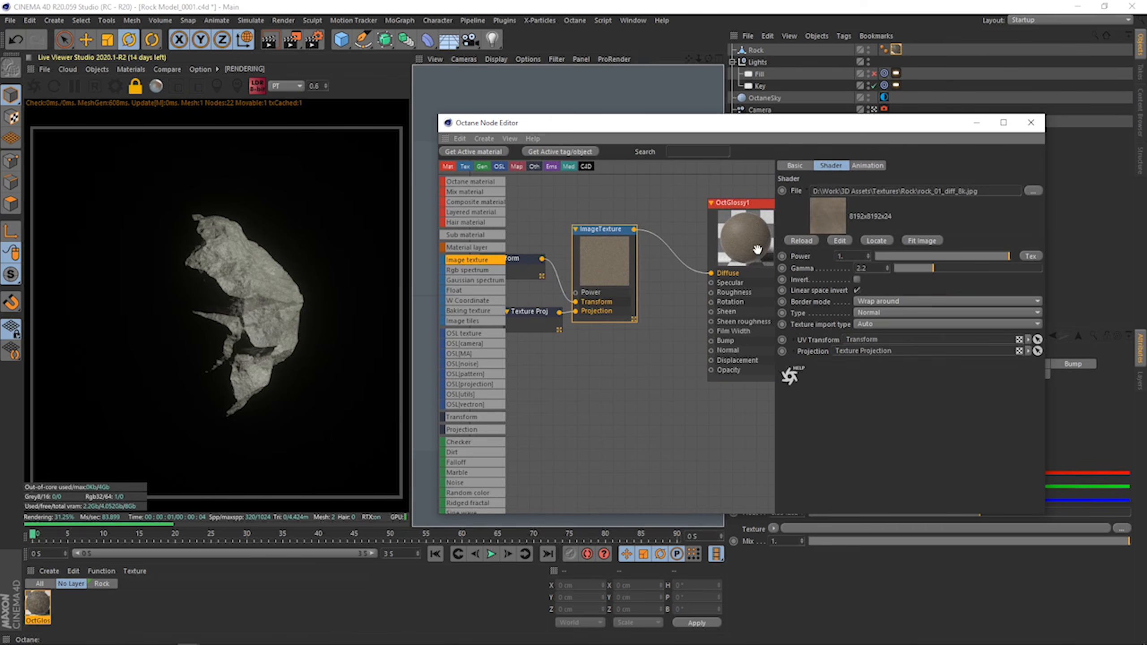
drag(741, 240, 729, 214)
mouse_move(610, 262)
mouse_down()
mouse_move(625, 256)
mouse_move(594, 265)
mouse_up()
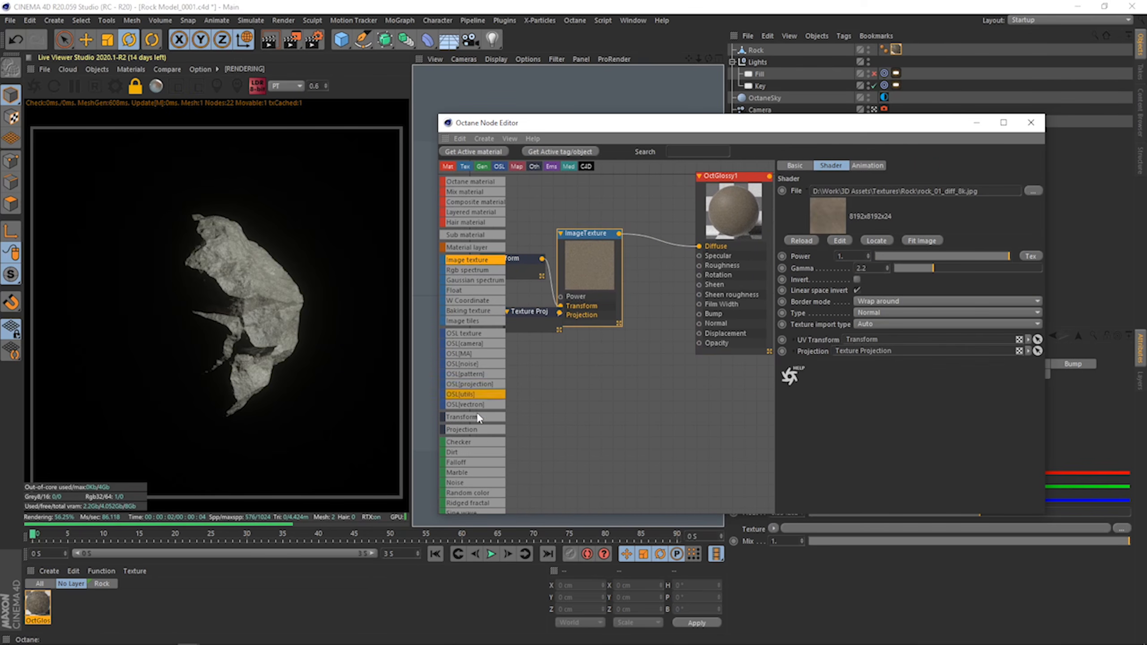
Insert a Color Correction node between the Image Texture and Diffuse with saturation about 0.03, gamma about 2.1 and contrast about 0.17.
scroll(477, 413, down, 4)
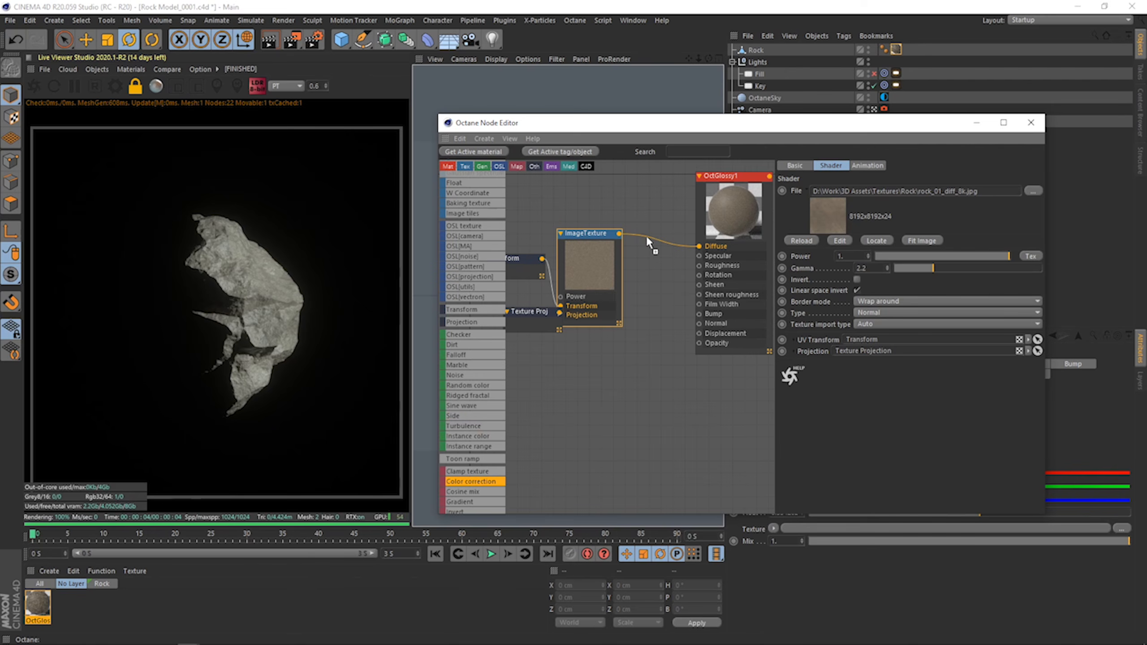
drag(646, 235, 645, 236)
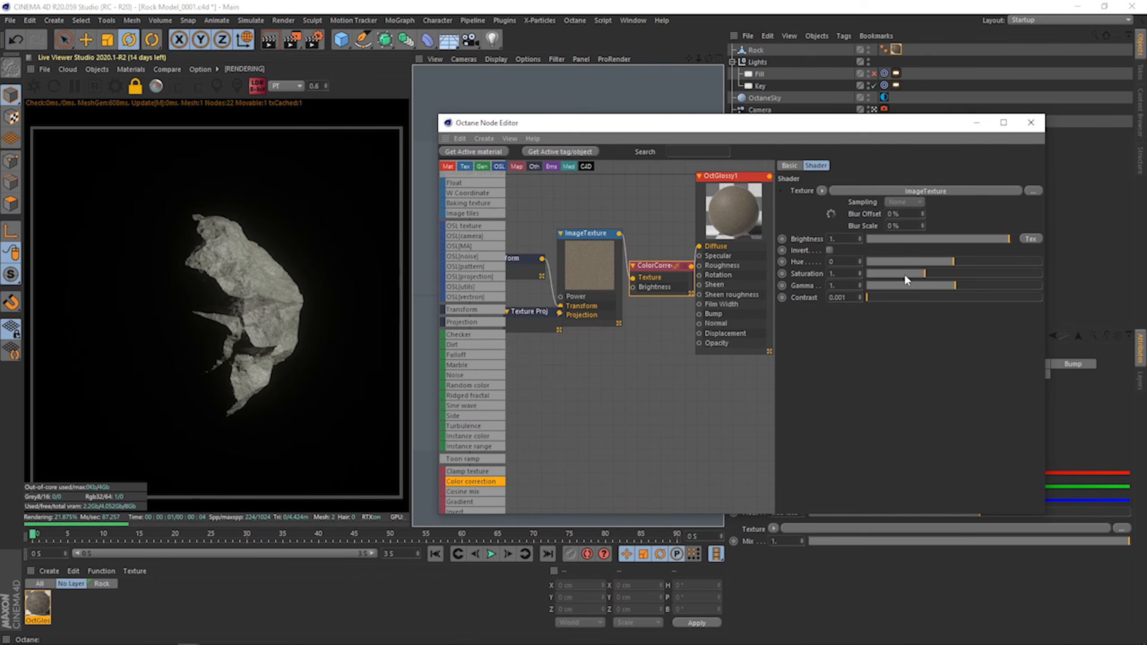
drag(905, 276, 868, 273)
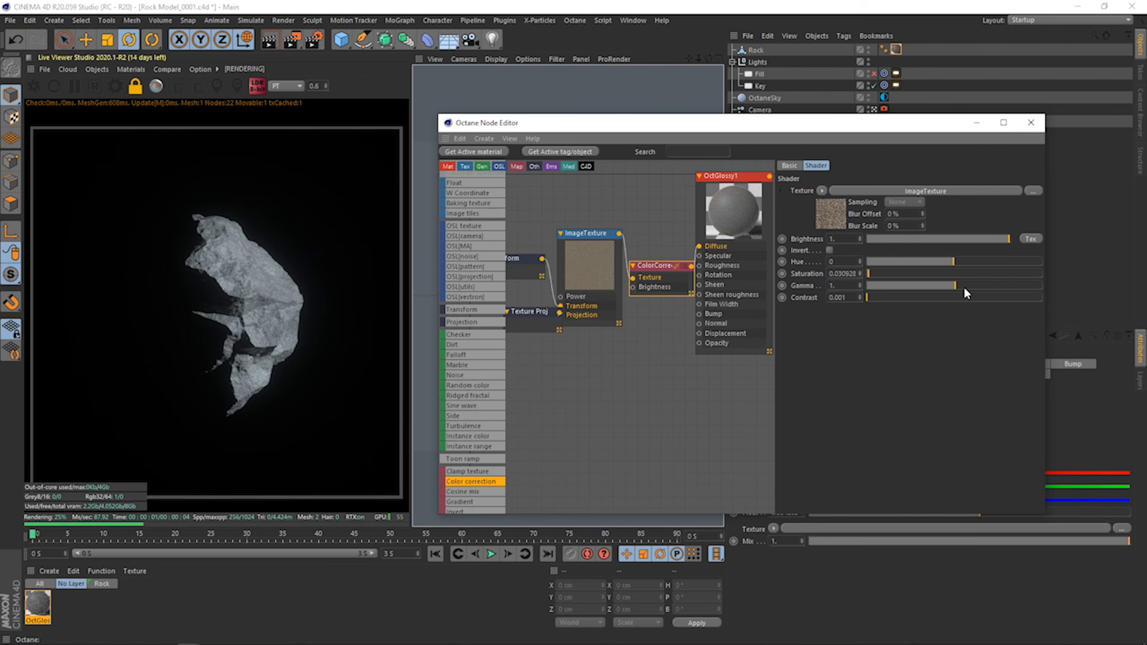
drag(966, 289, 968, 285)
drag(874, 295, 971, 288)
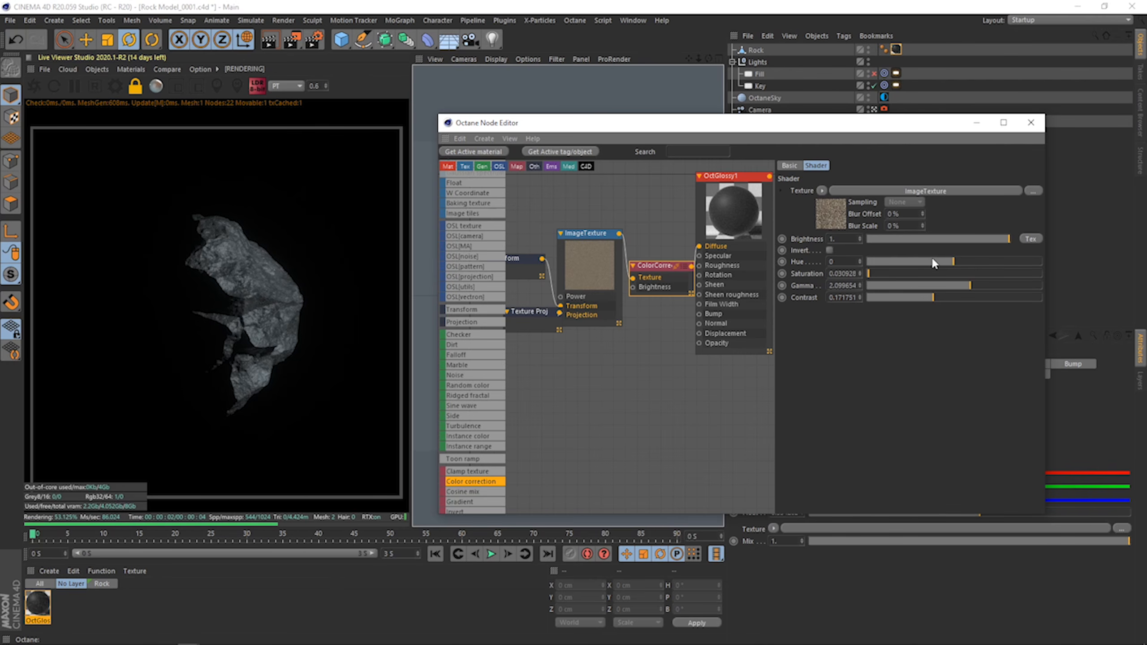
Duplicate the diffuse Image Texture below the original and rearrange the Color Correction, Transform and Texture Projection nodes around them.
drag(659, 277, 647, 203)
ctrl+drag(602, 287, 631, 405)
middle_drag(543, 261, 605, 259)
drag(591, 316, 652, 432)
drag(562, 267, 654, 421)
drag(678, 349, 642, 339)
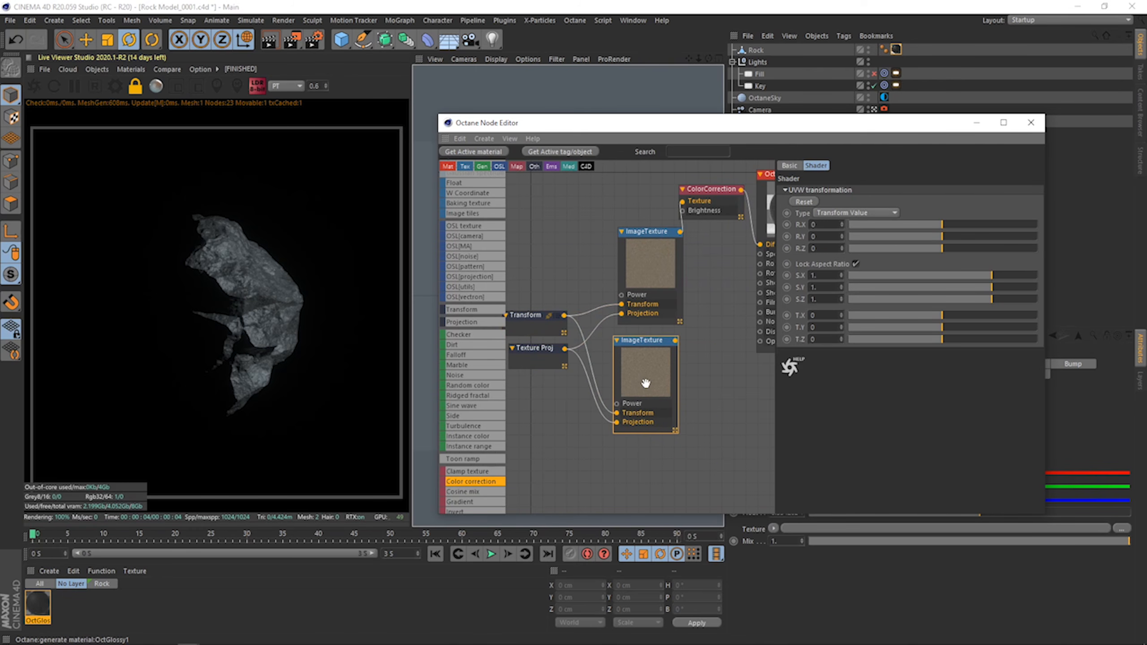
Load rock_01_Nor_8k.jpg into the duplicated Image Texture without copying it to the project, and connect the node to the material's Normal.
click(1033, 192)
double_click(203, 180)
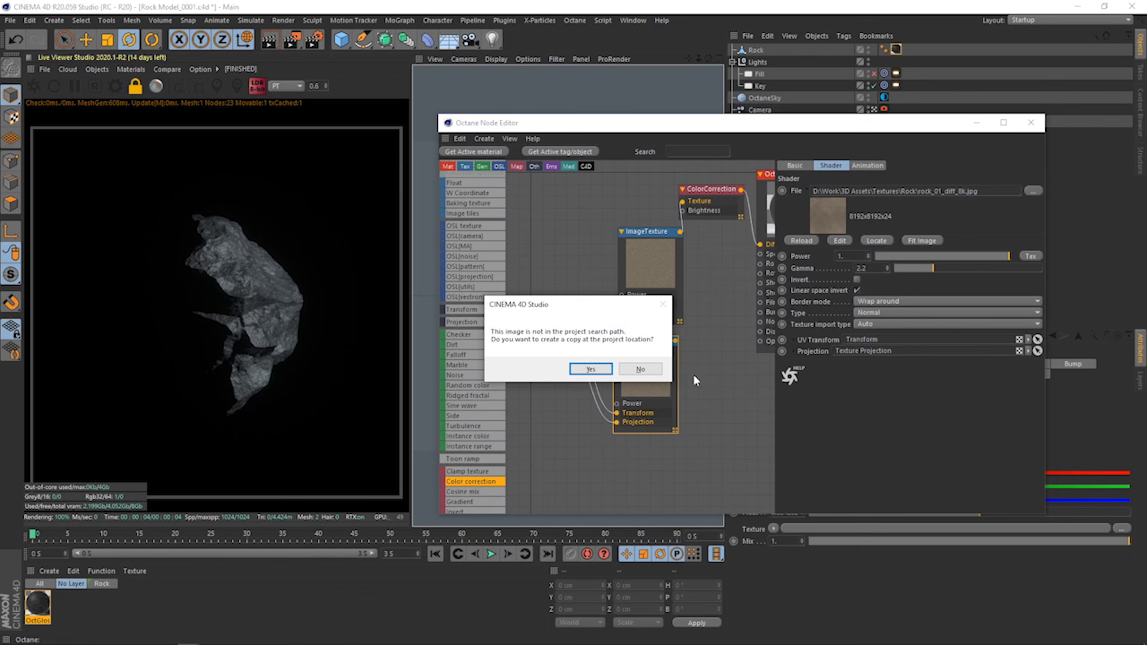
click(641, 369)
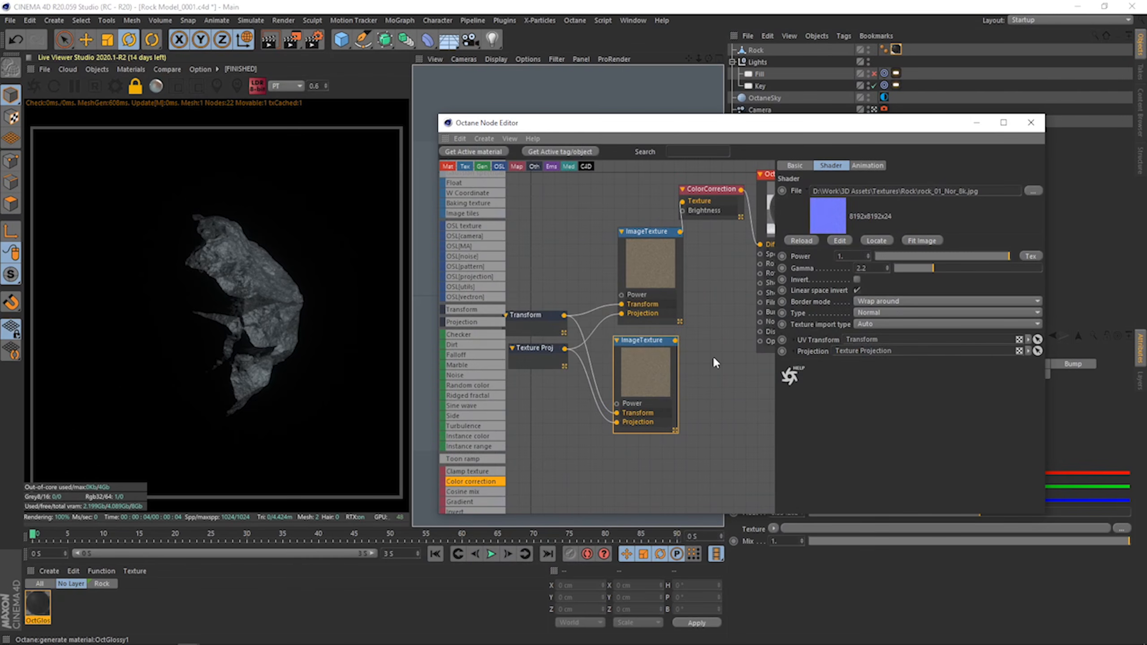
middle_drag(713, 355, 620, 389)
drag(582, 375, 668, 357)
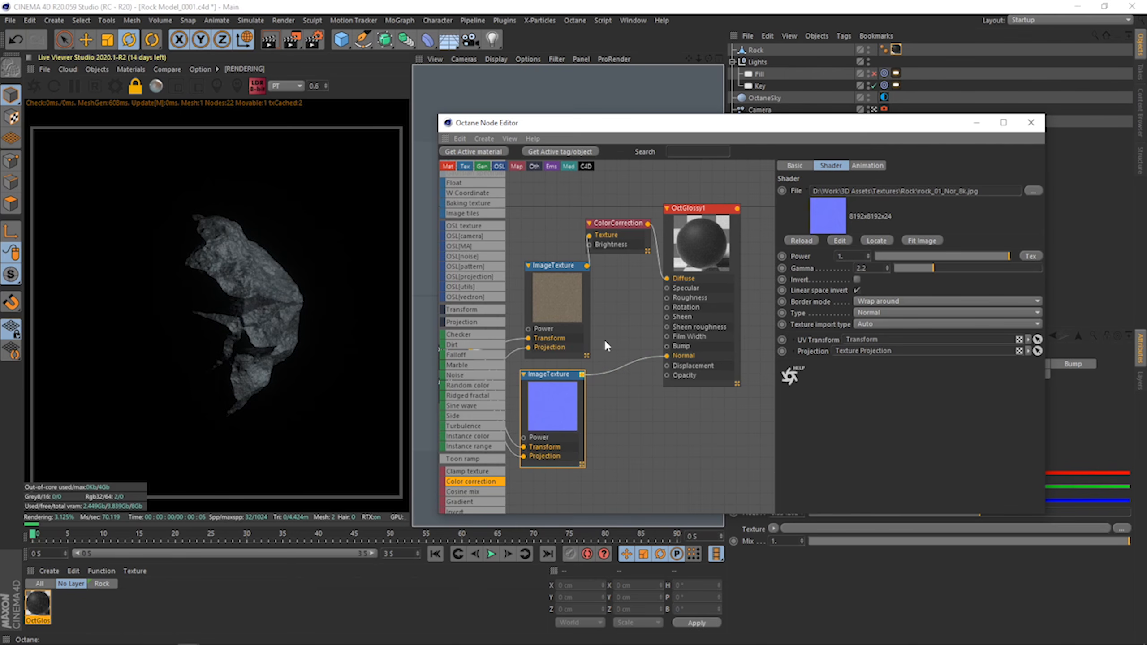
Add a Noise node below the normal map, set its type to Turbulence and connect it to the material's Roughness.
middle_drag(605, 339, 596, 259)
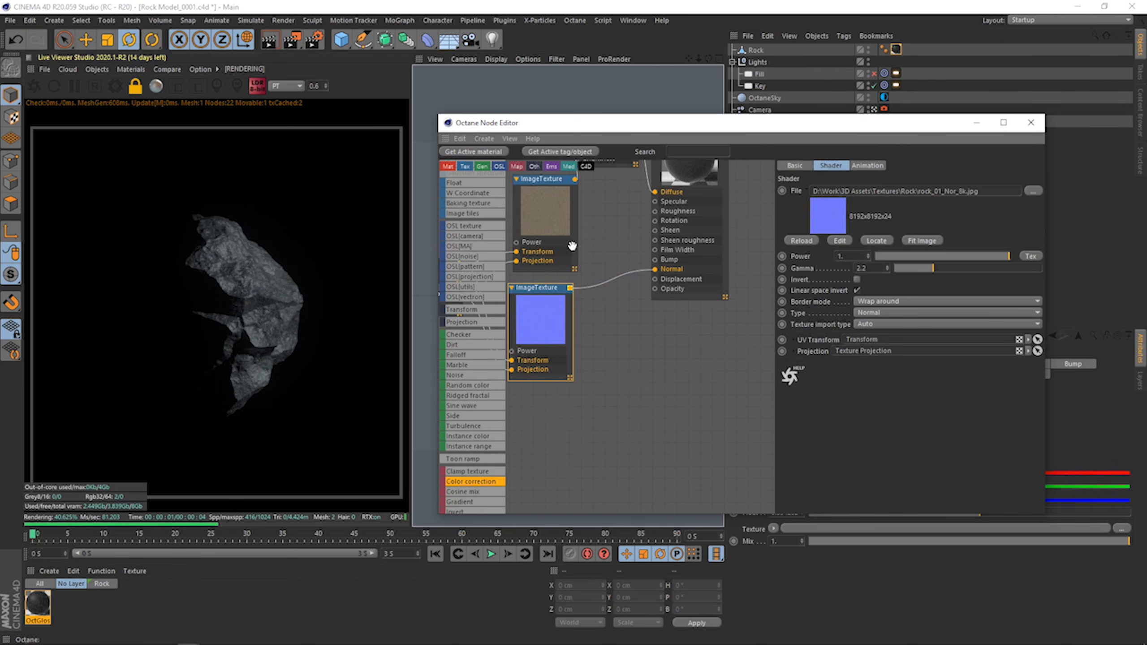
drag(462, 375, 612, 422)
middle_drag(635, 346, 670, 325)
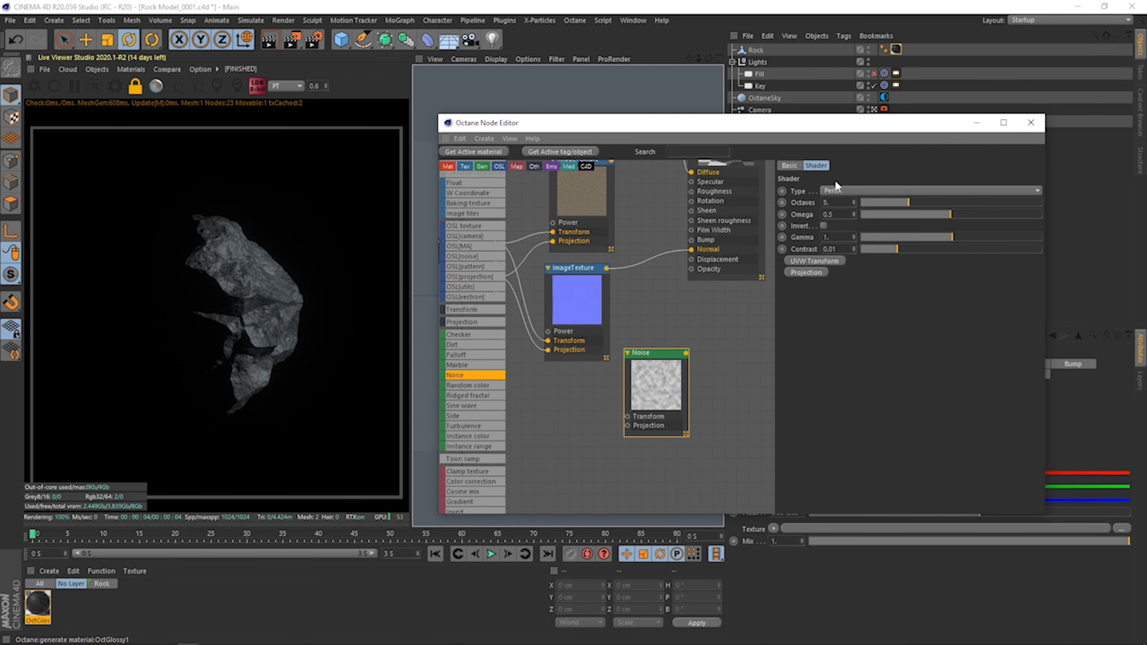
click(841, 192)
click(845, 213)
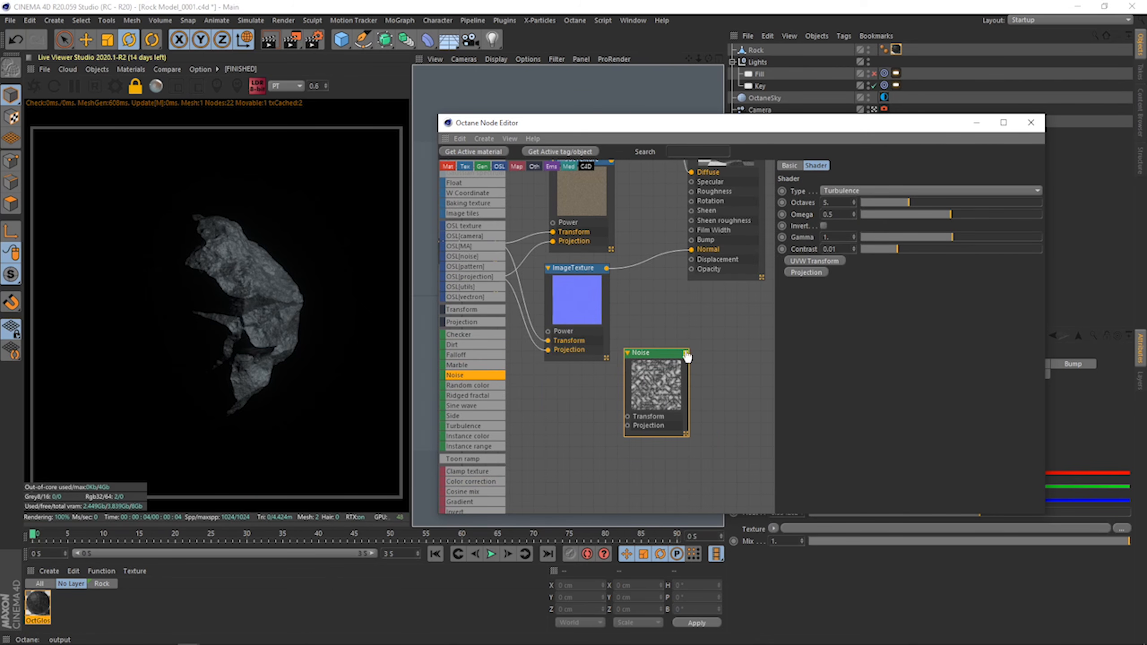
drag(686, 353, 692, 191)
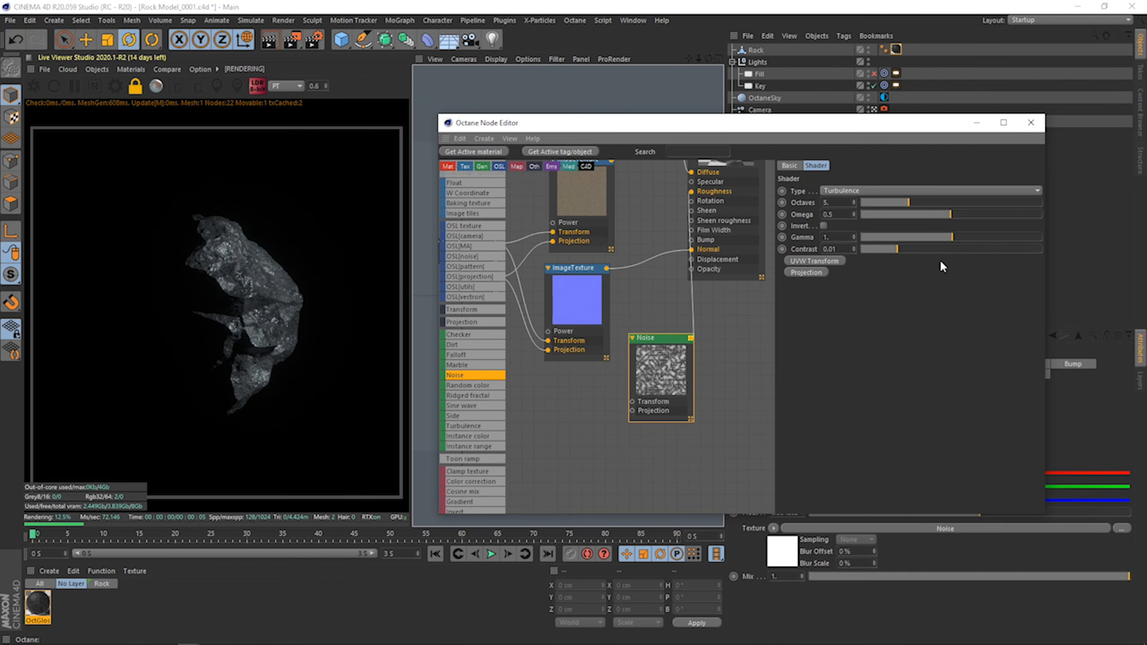
Add Transform and Texture Projection nodes to the Noise, place them beside it, and set the projection to Box.
click(806, 272)
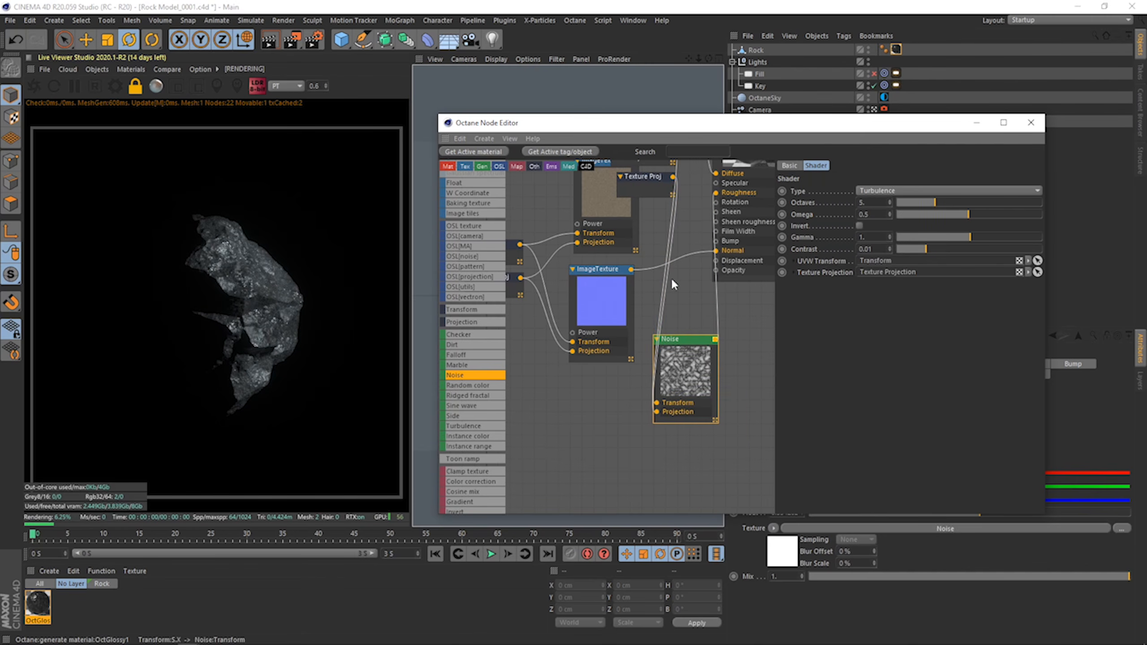
middle_drag(647, 236, 648, 277)
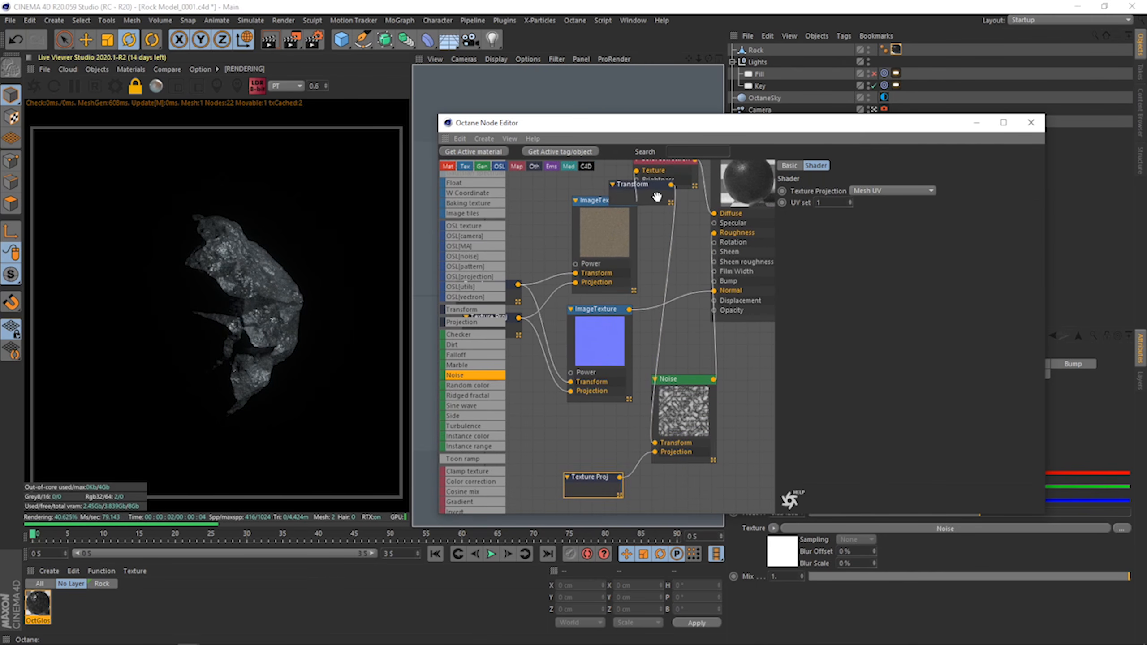
drag(657, 196, 595, 448)
middle_drag(614, 417, 580, 395)
click(568, 441)
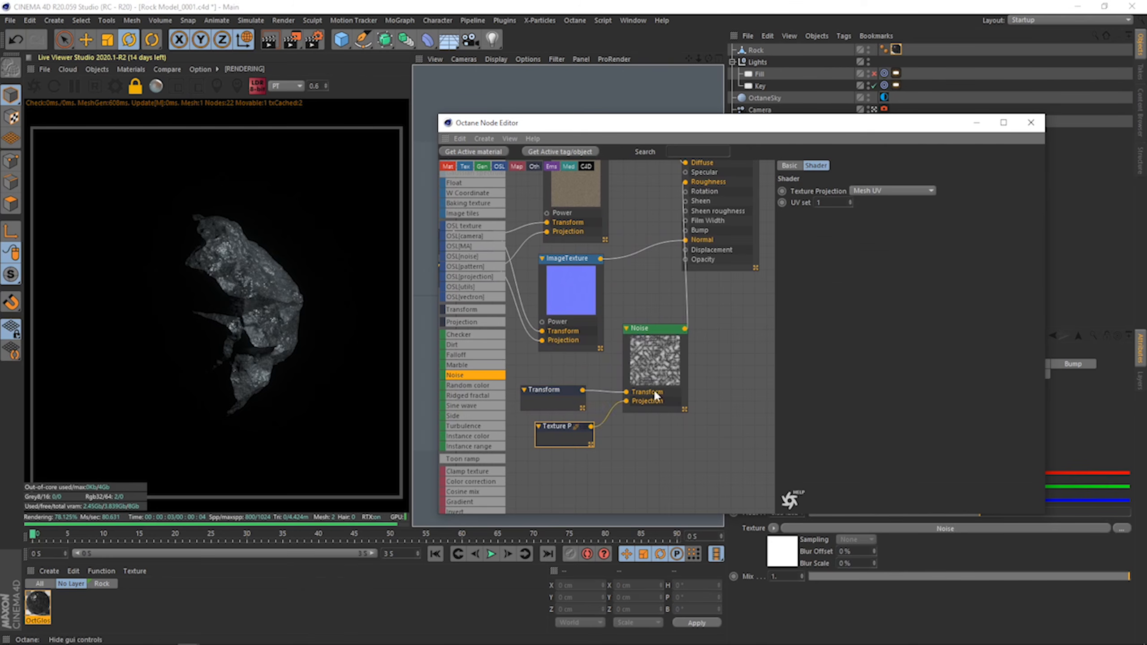
click(869, 191)
click(865, 203)
Solo the Noise node in the render and set its Transform node's uniform scale to about 0.3.
click(551, 393)
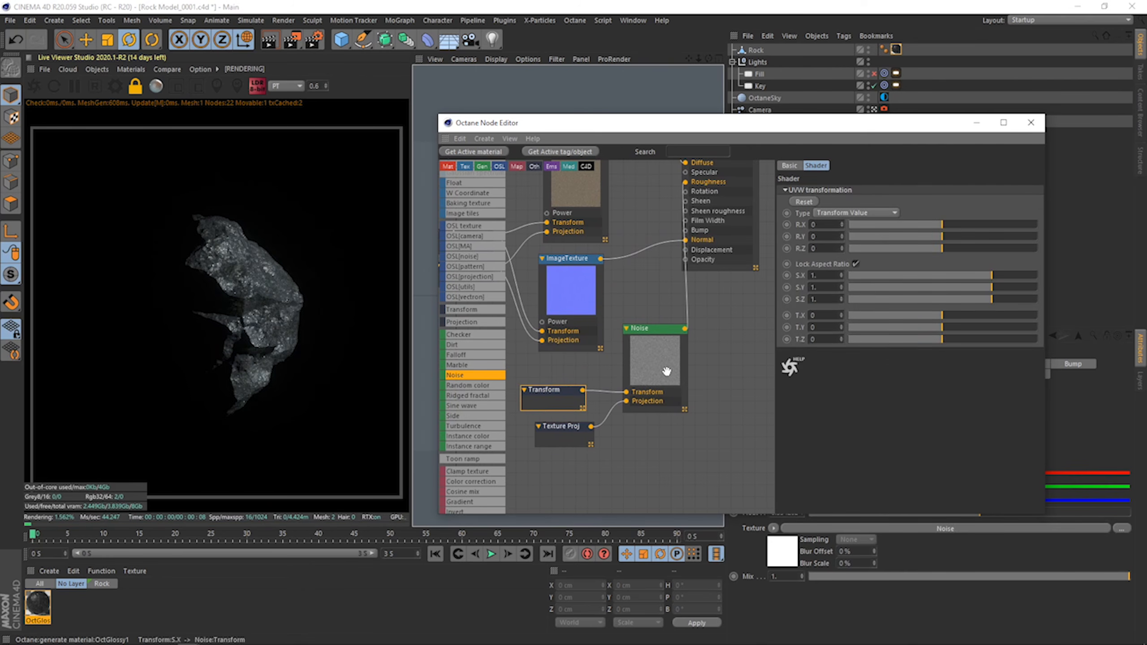
right_click(664, 365)
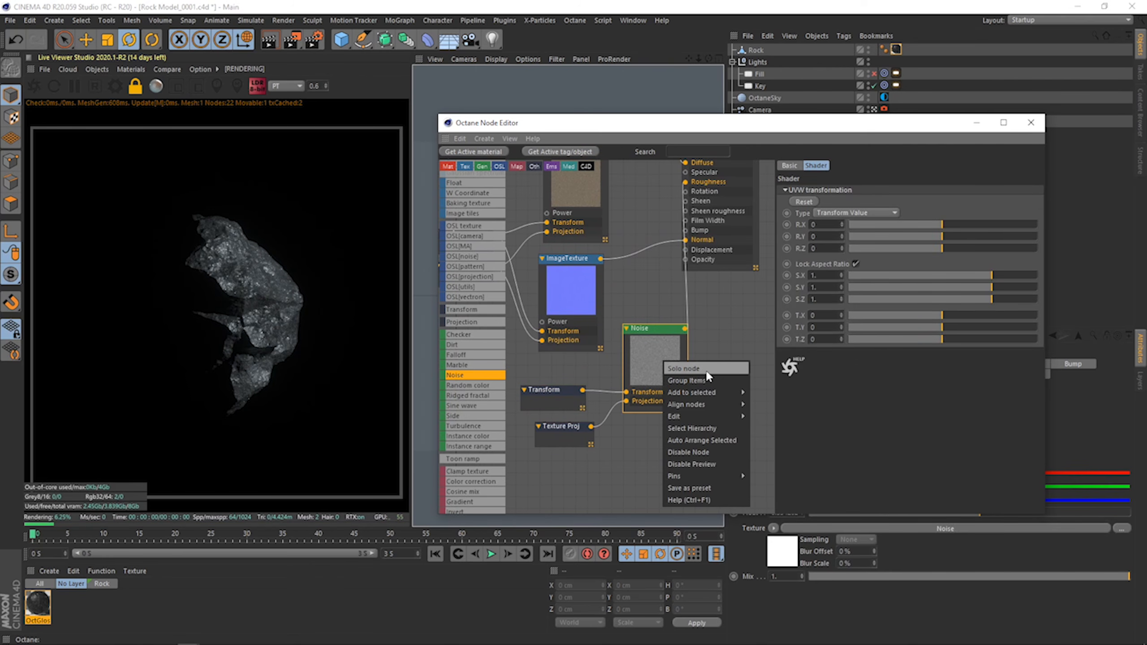
click(705, 369)
drag(978, 283, 967, 276)
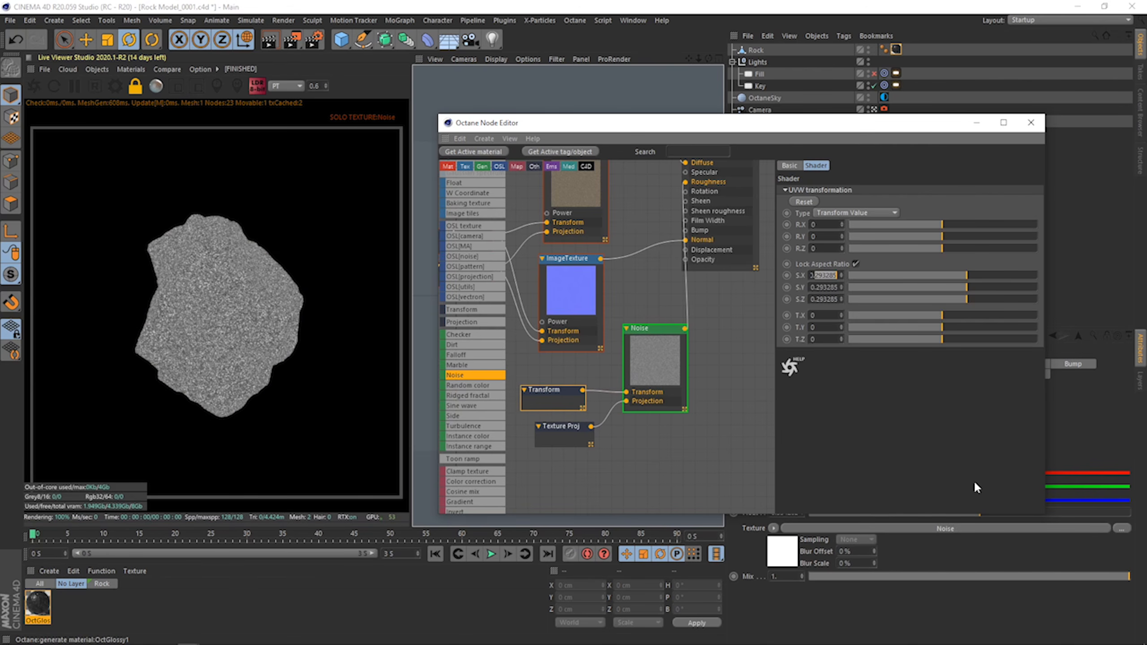
text(3)
key(Return)
Set the Noise to 4 octaves, gamma about 0.51 and contrast about 0.2, and turn off solo mode.
click(643, 343)
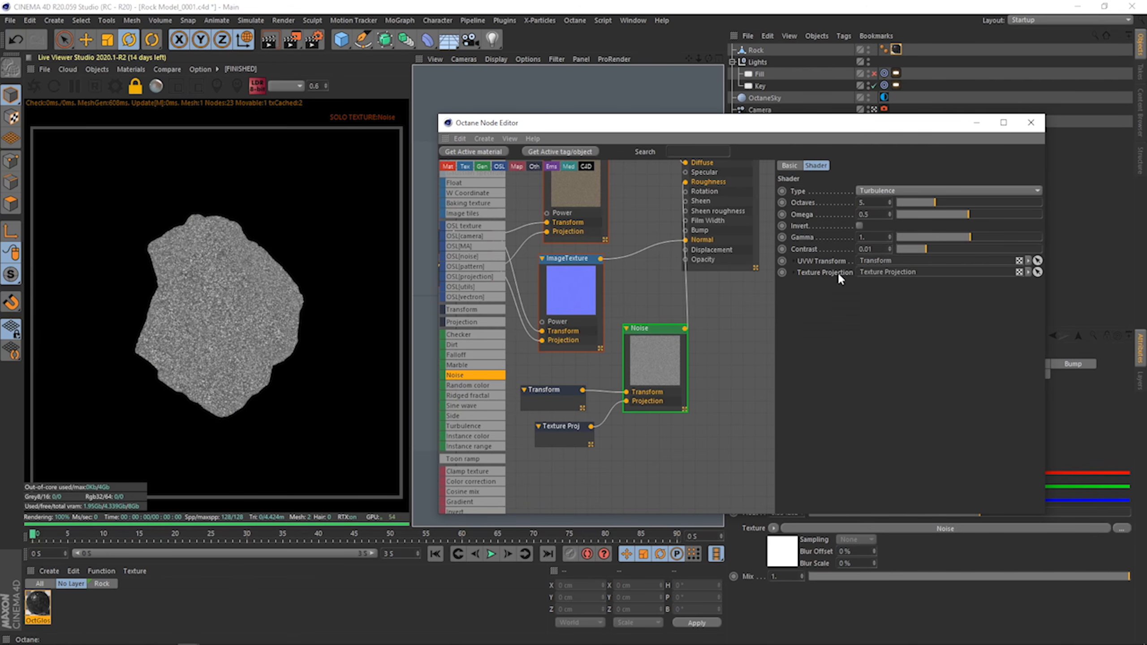
mouse_move(973, 237)
mouse_down()
mouse_move(956, 237)
mouse_move(966, 247)
mouse_move(960, 237)
mouse_up()
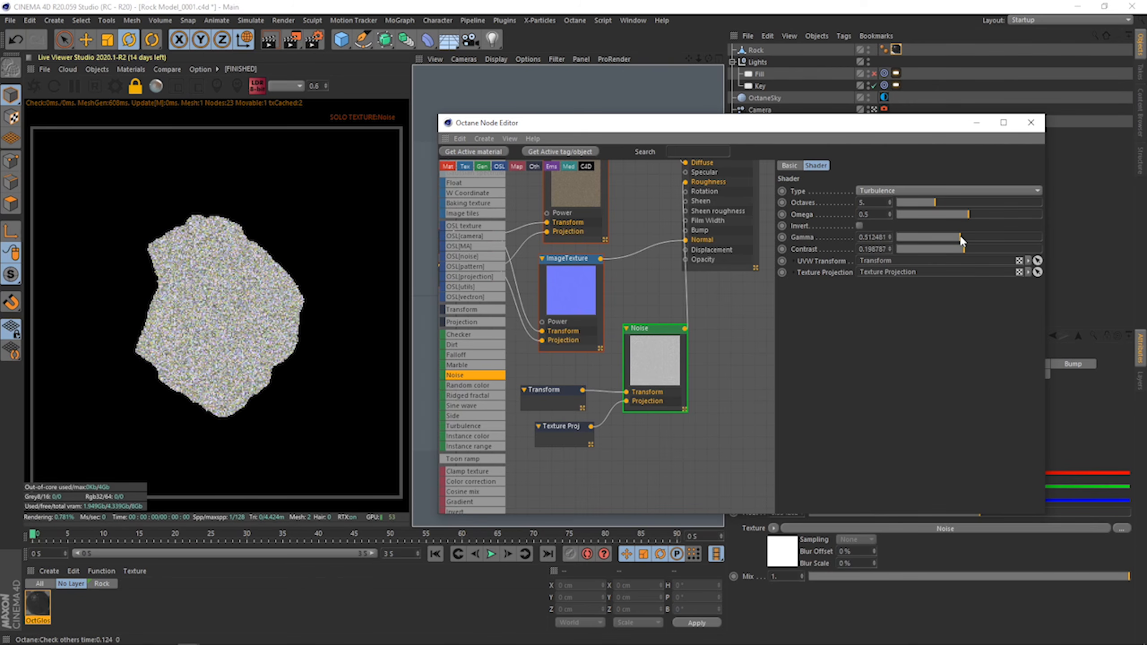
click(927, 205)
right_click(632, 355)
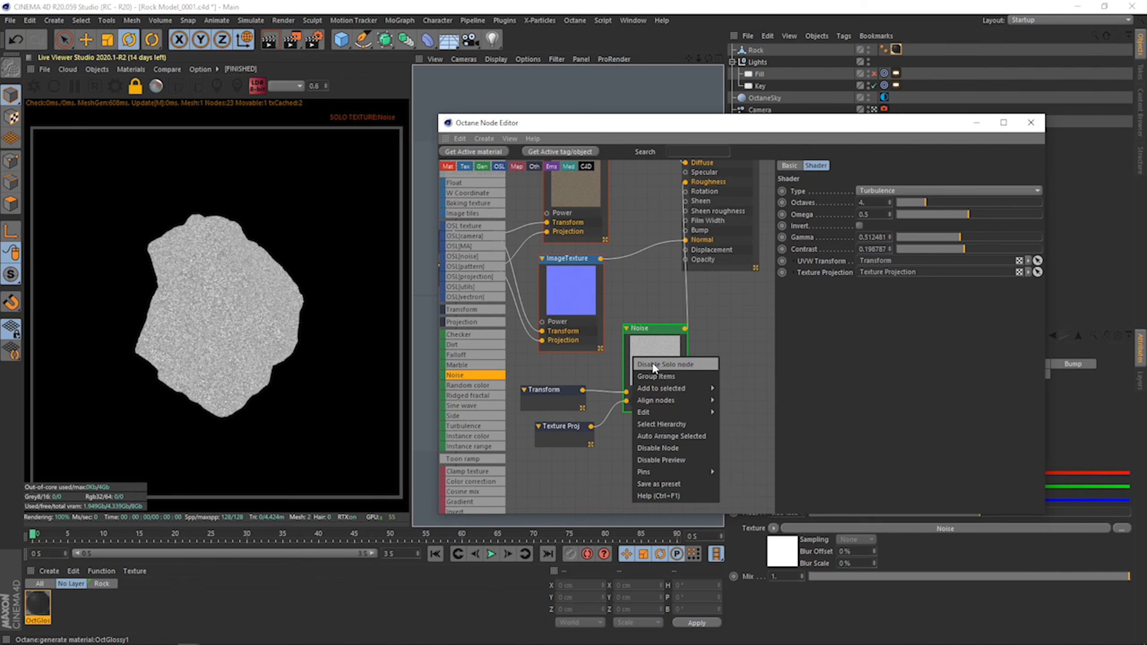
click(651, 362)
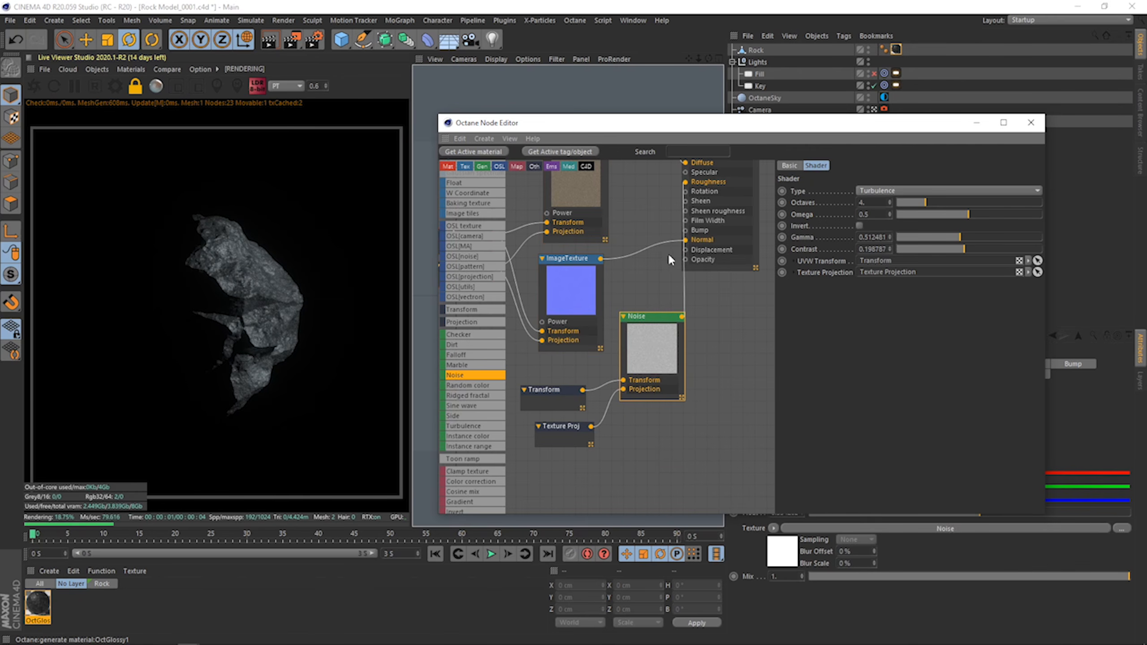
Adjust the roughness Noise to gamma about 0.37 and contrast about 0.23.
middle_drag(668, 253, 687, 276)
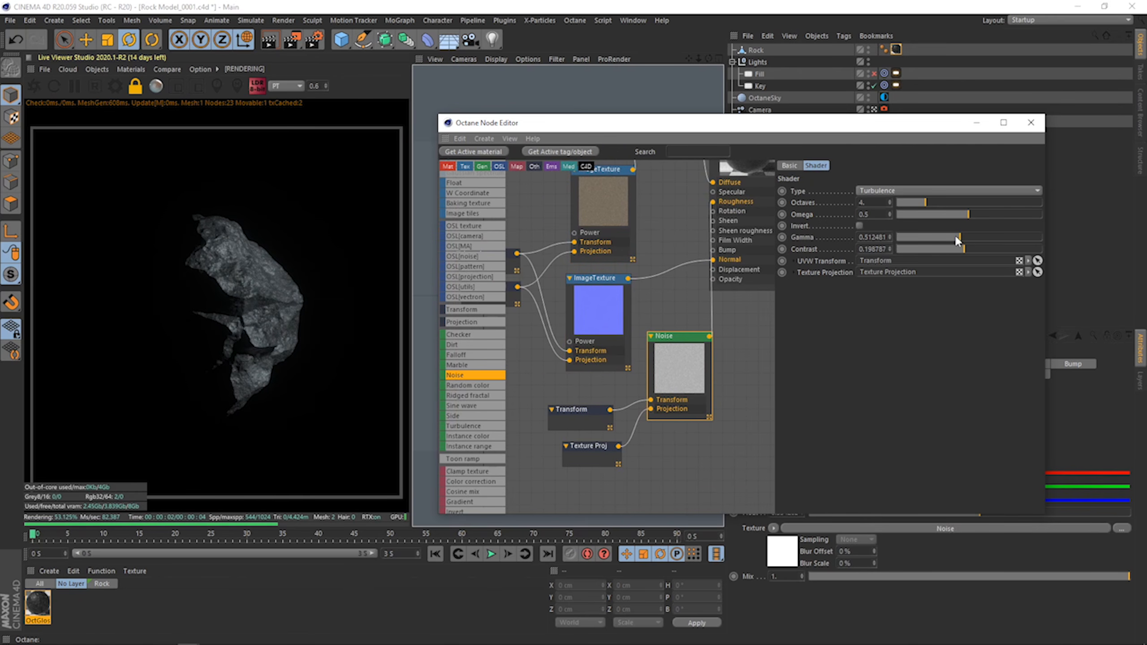
mouse_move(955, 234)
mouse_down()
mouse_move(921, 234)
mouse_move(971, 234)
mouse_move(953, 233)
mouse_up()
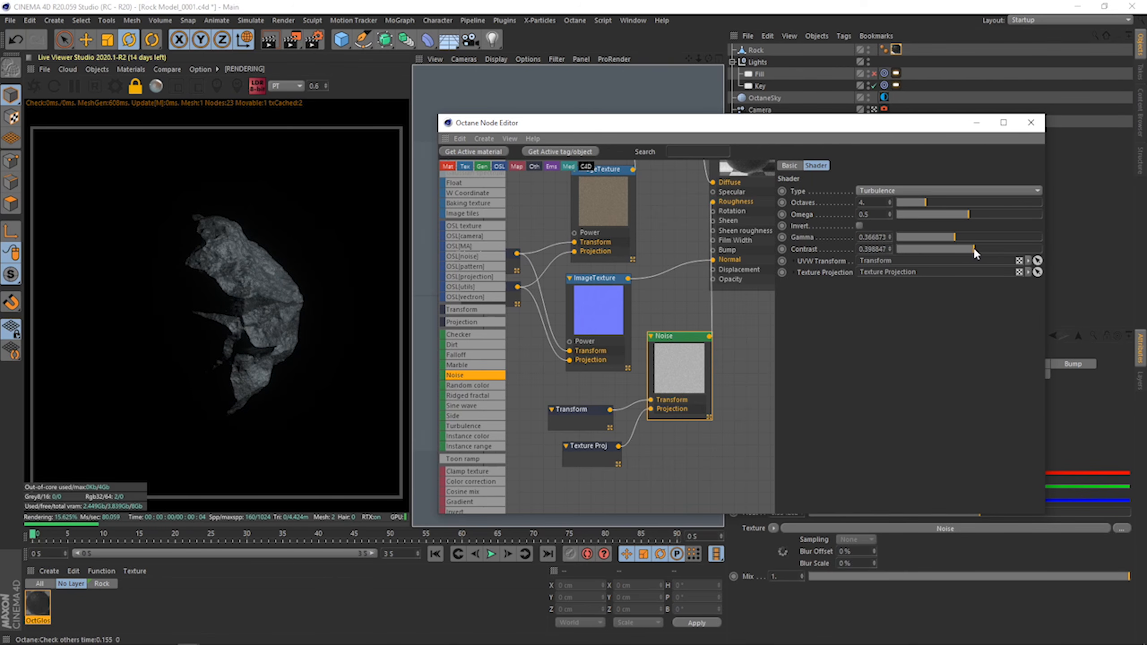
drag(974, 248, 967, 248)
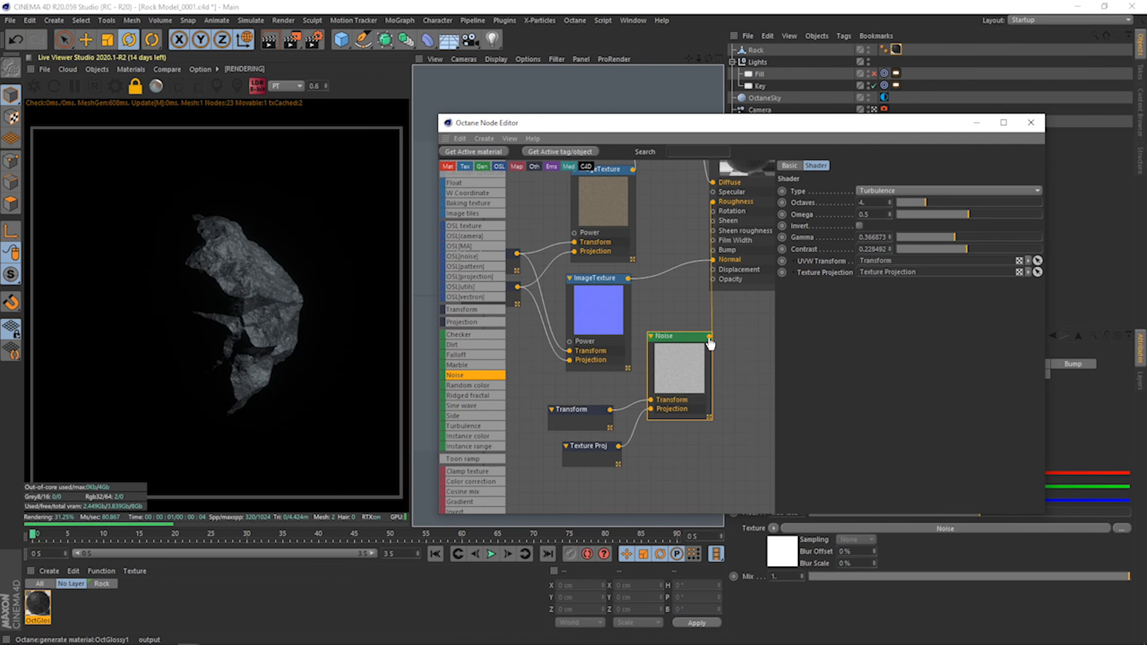
Connect the Noise node to the material's Bump in addition to Roughness.
drag(709, 336, 713, 253)
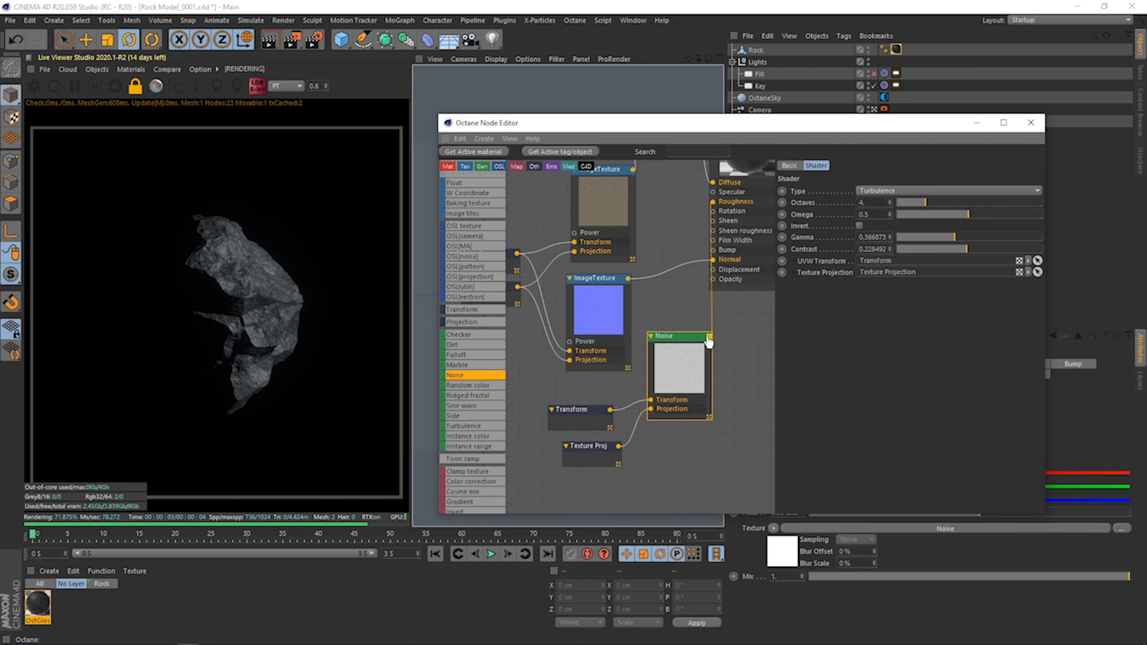
drag(709, 341, 680, 341)
drag(727, 251, 725, 250)
drag(646, 336, 681, 343)
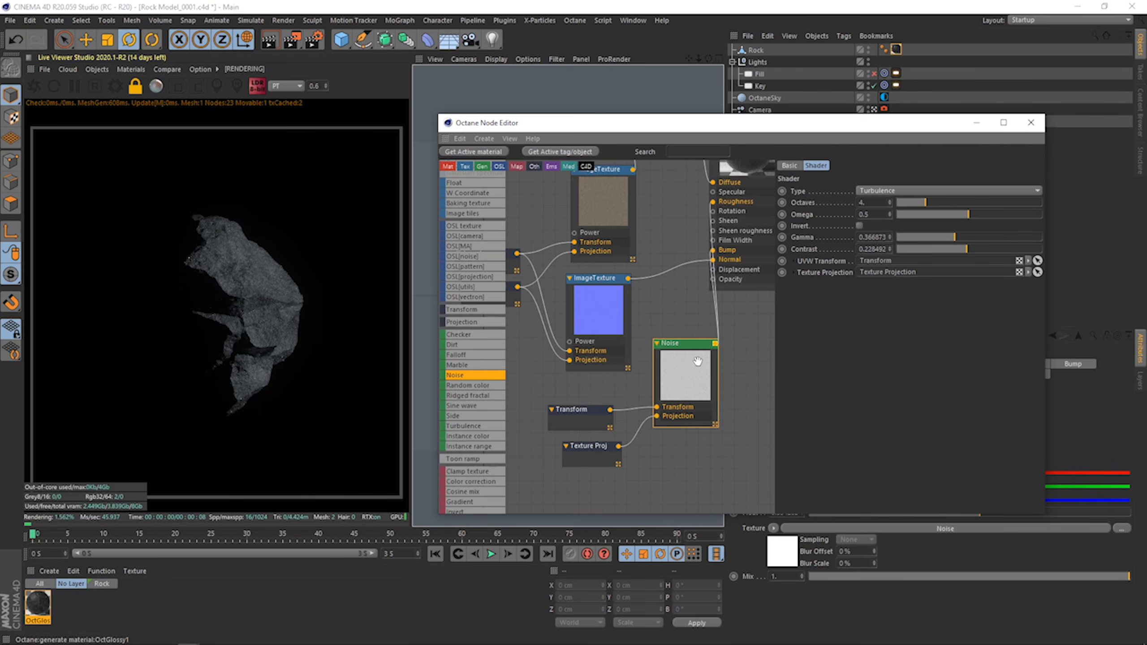
Try different Noise gamma and contrast settings for the bump, ending with gamma about 1.3 and contrast about 0.53.
drag(951, 236, 1042, 249)
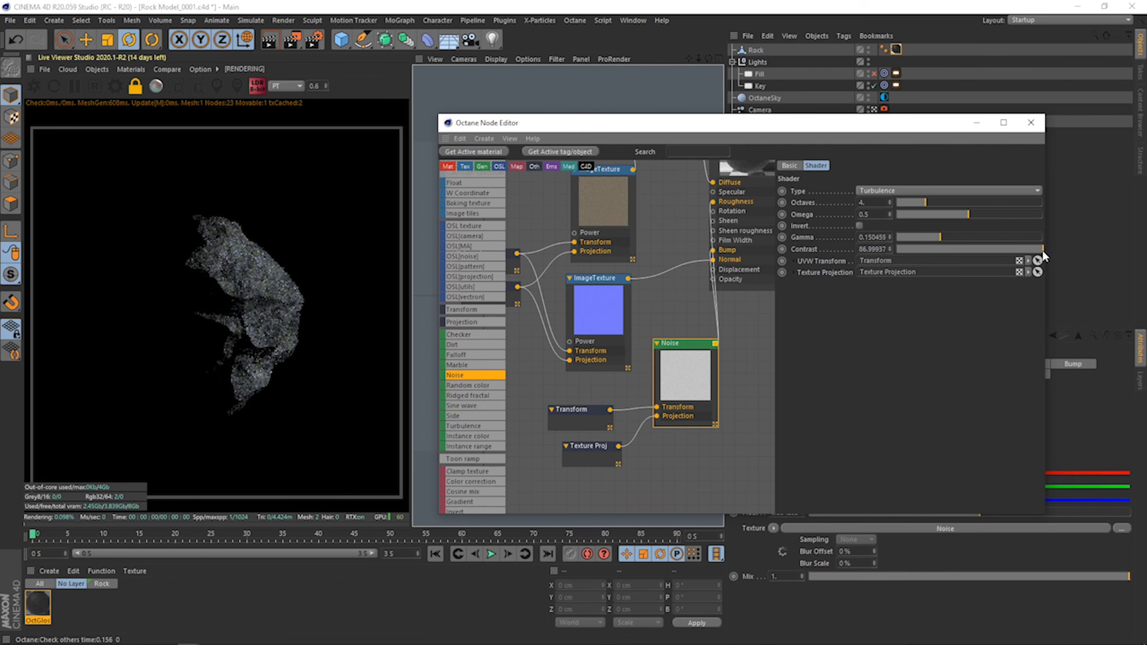
drag(941, 236, 917, 235)
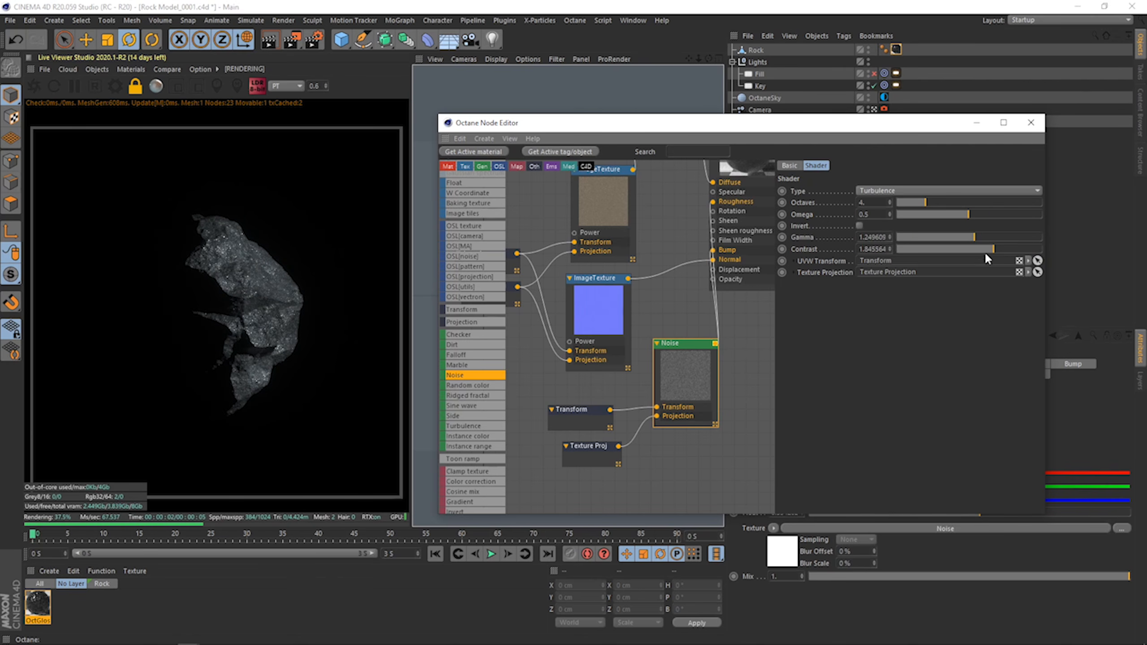
mouse_move(985, 251)
mouse_down()
mouse_move(999, 250)
mouse_move(963, 248)
mouse_move(979, 250)
mouse_move(965, 234)
mouse_move(974, 236)
mouse_up()
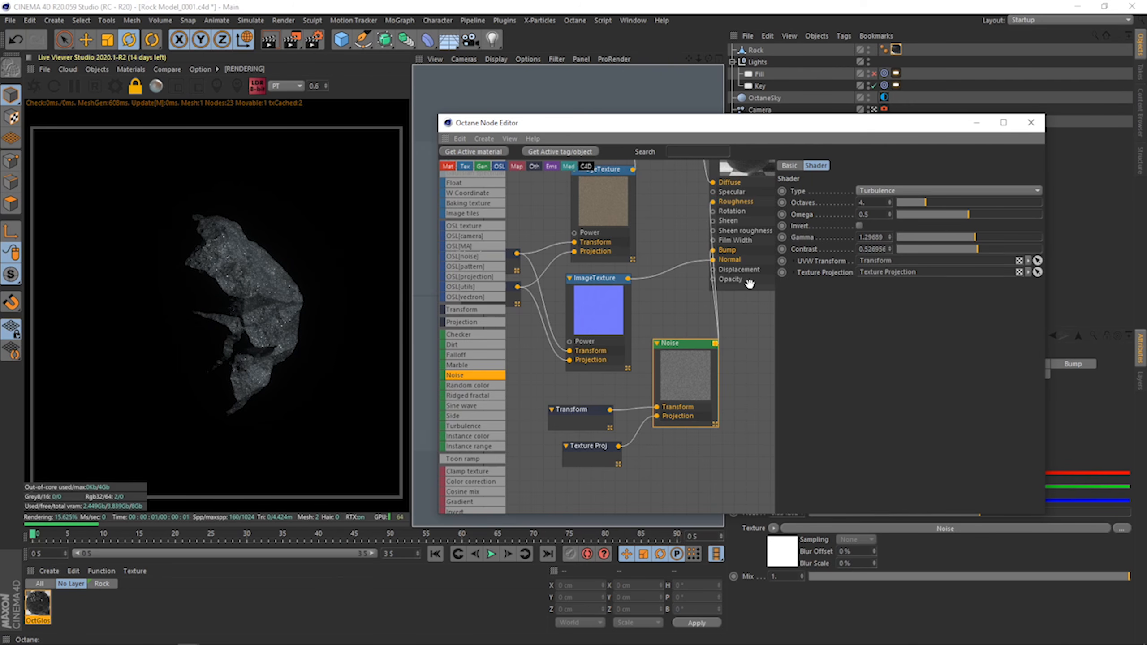
Disconnect the Noise from the material's Bump and set its gamma to about 1.75 and contrast to about 0.23.
middle_drag(662, 289, 646, 260)
drag(672, 311, 642, 307)
click(685, 246)
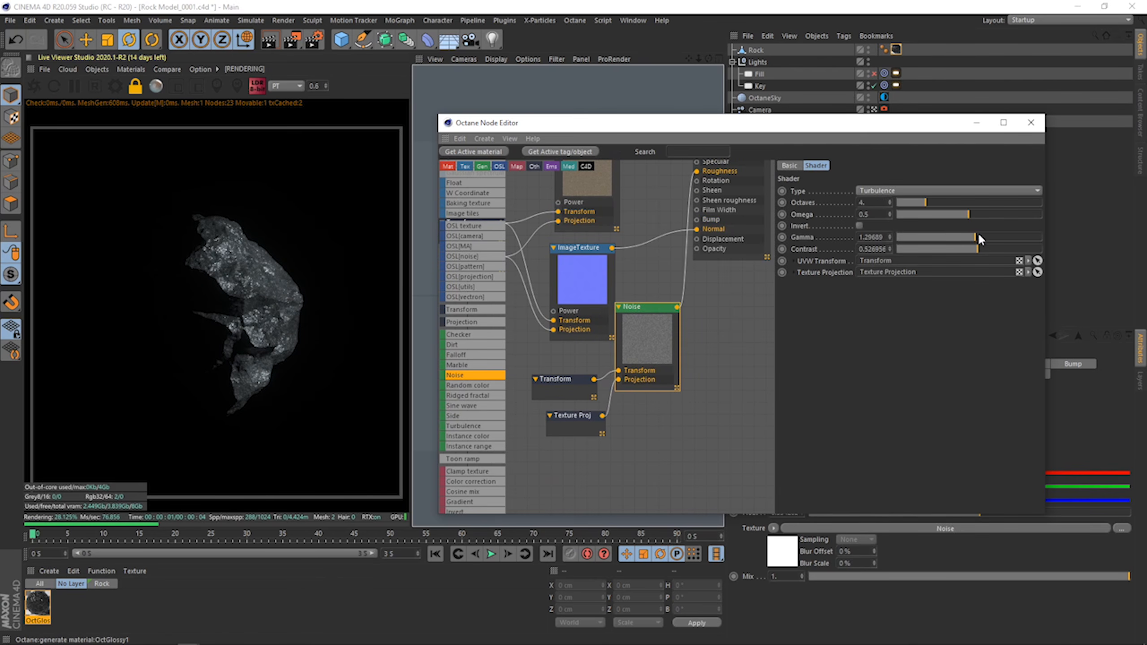
drag(966, 238, 961, 237)
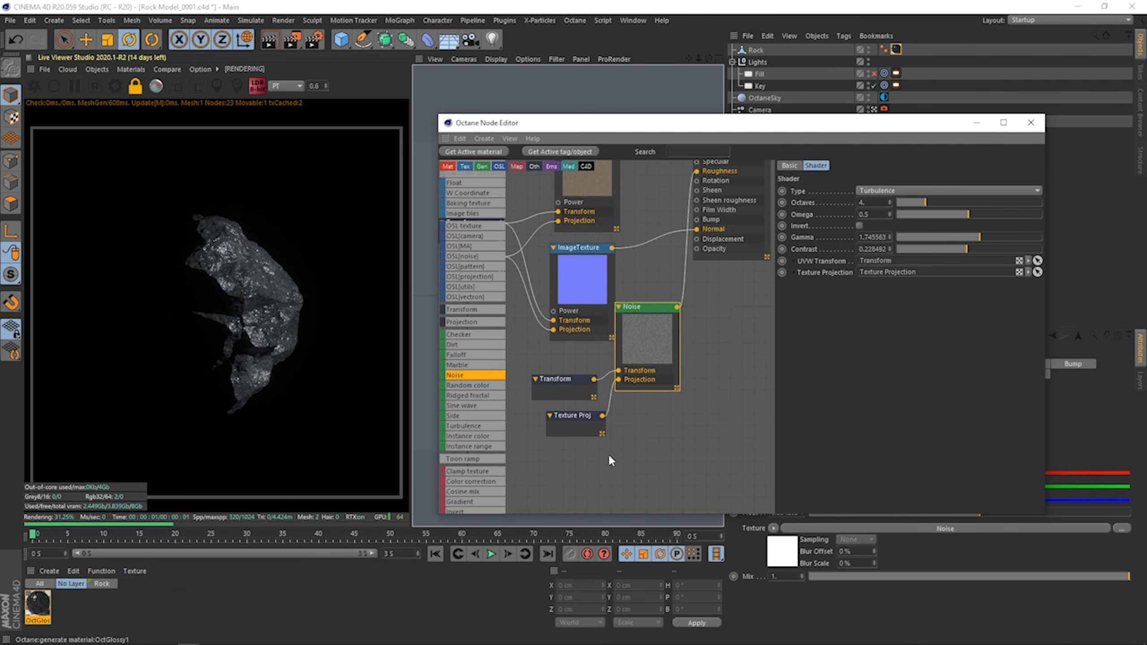
Duplicate the Noise node together with its Transform and Texture Projection nodes, placing the copies below the originals.
drag(630, 454, 589, 368)
ctrl+drag(641, 354, 739, 418)
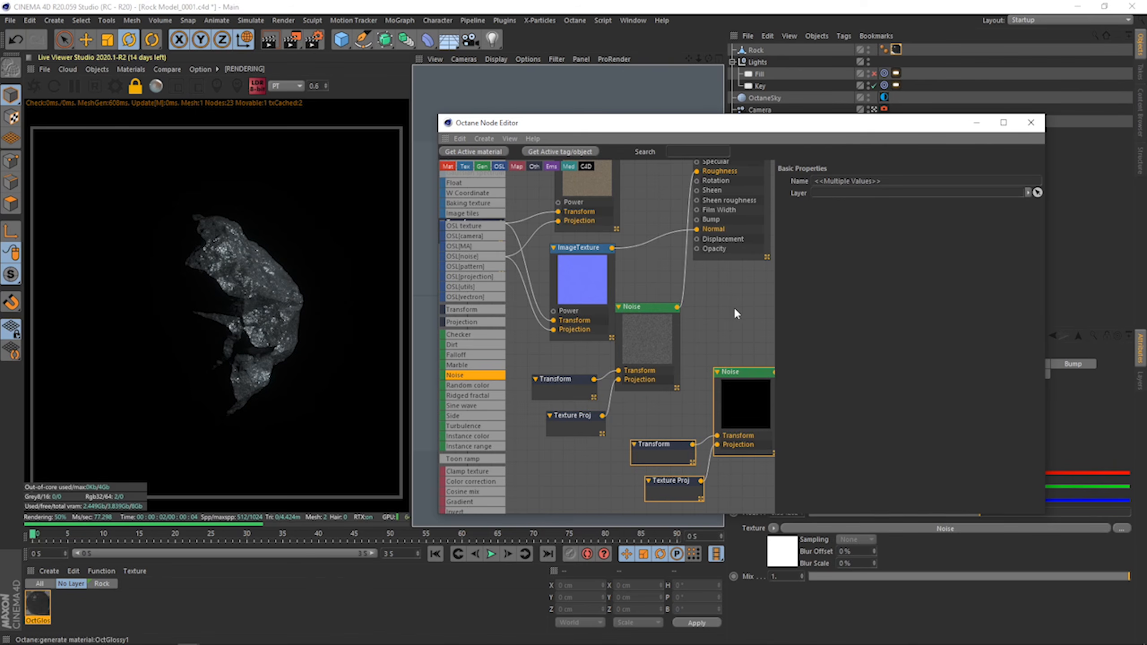
Connect the duplicated Noise node to the material's Bump input.
middle_drag(752, 337, 715, 341)
click(716, 344)
drag(738, 376, 660, 224)
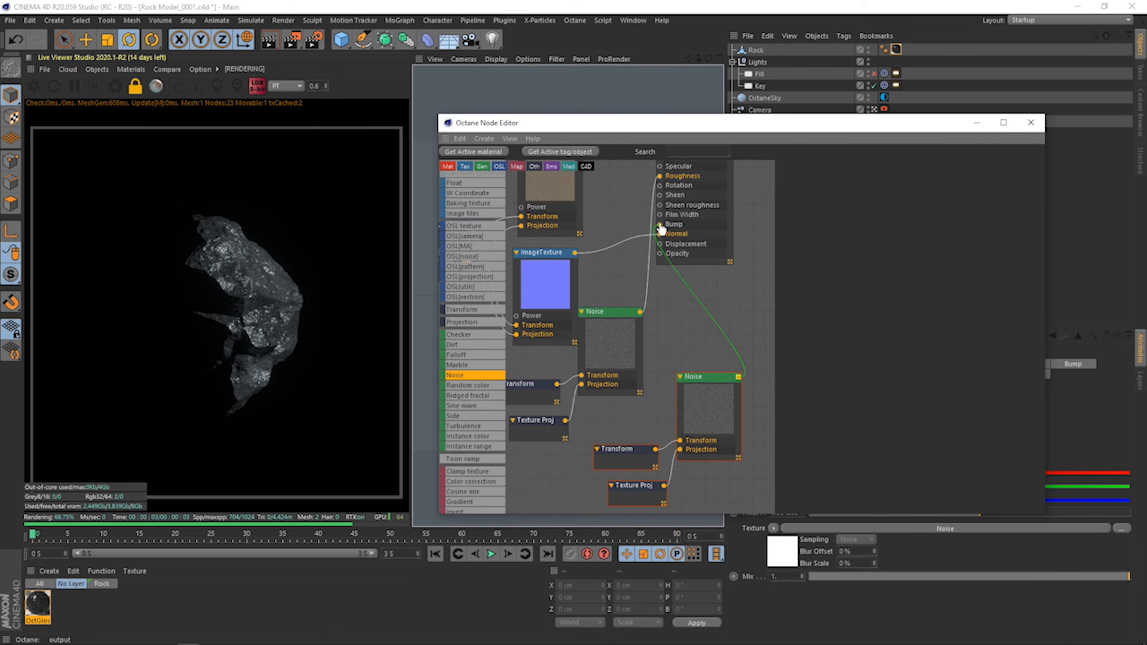
Set the bump Noise's gamma to about 1.3 and its contrast to about 1.93.
click(694, 422)
click(621, 451)
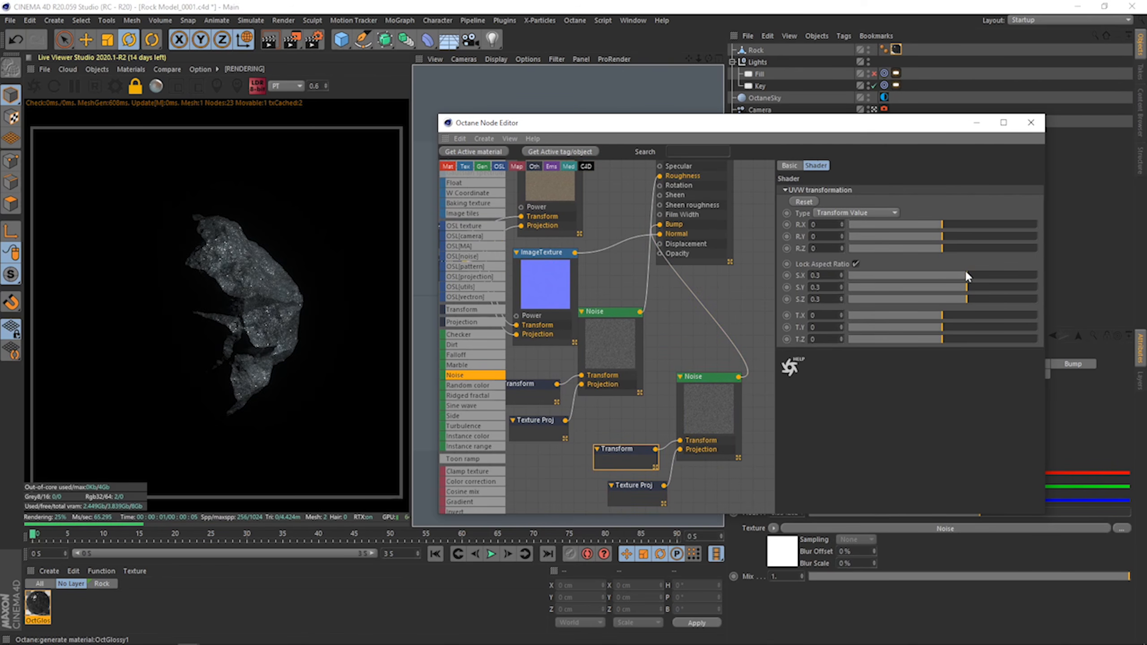
click(706, 402)
drag(975, 236, 958, 237)
mouse_move(963, 247)
mouse_down()
mouse_move(995, 249)
mouse_move(974, 236)
mouse_up()
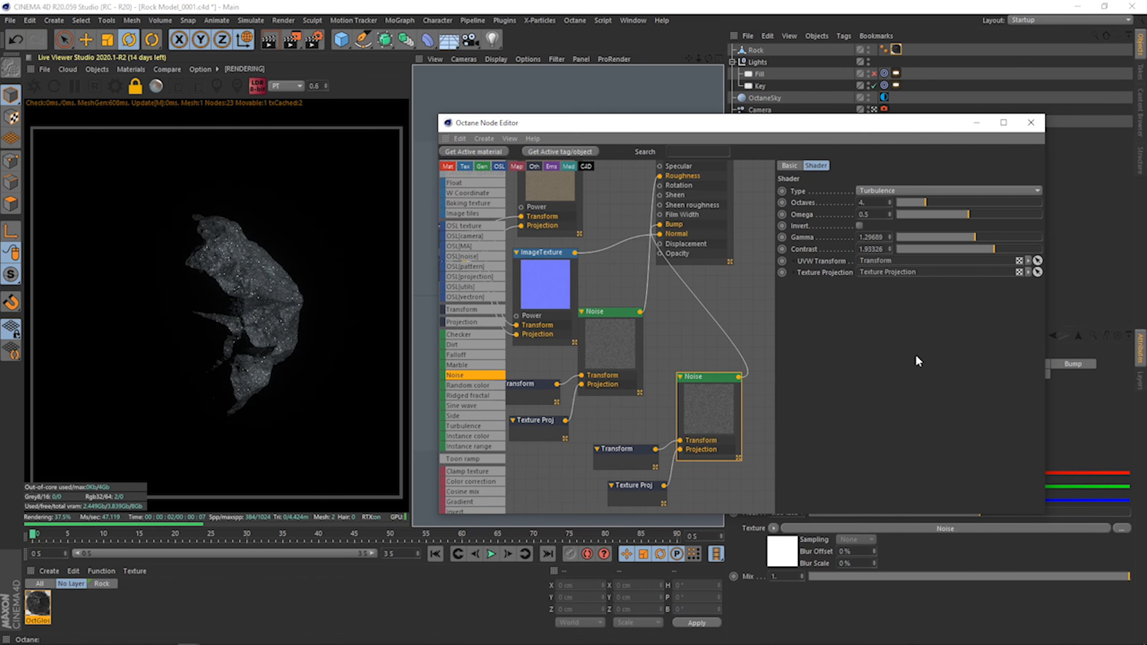
Try different gamma and contrast settings on the roughness Noise, ending with gamma about 0.64 and contrast about 0.4.
click(613, 357)
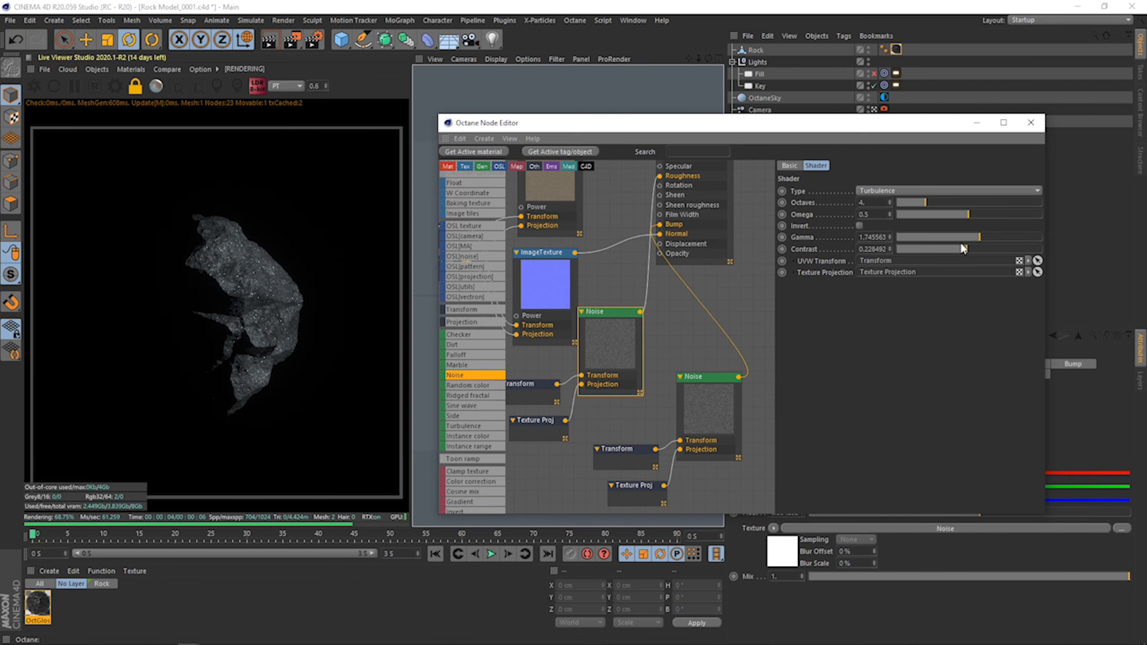
click(967, 236)
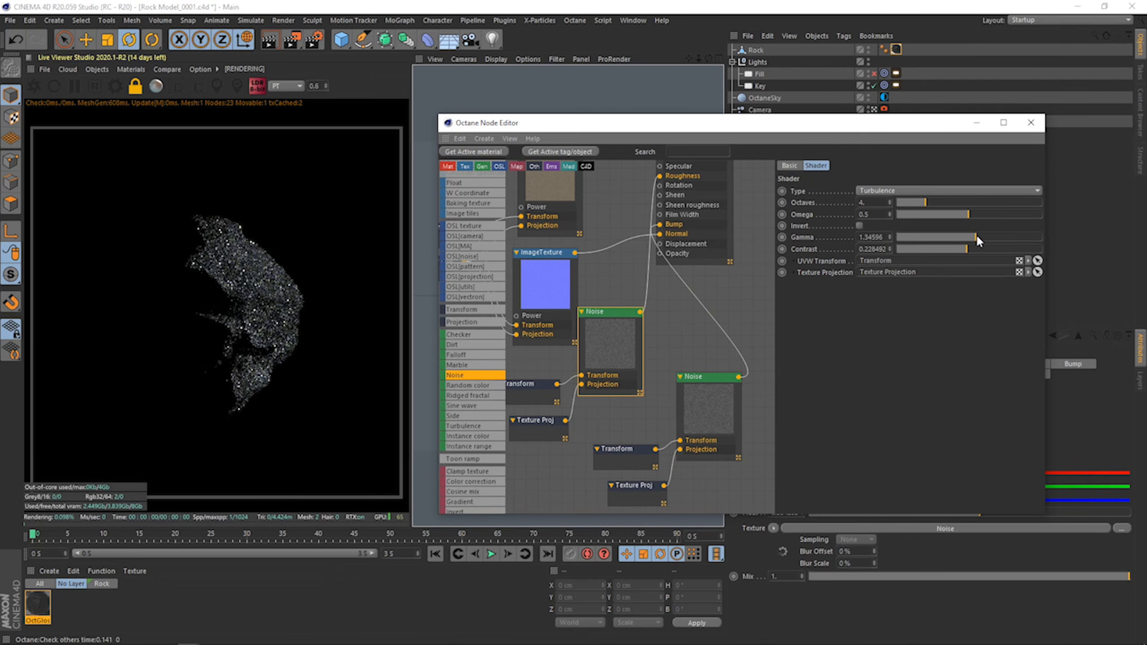
drag(978, 236, 988, 243)
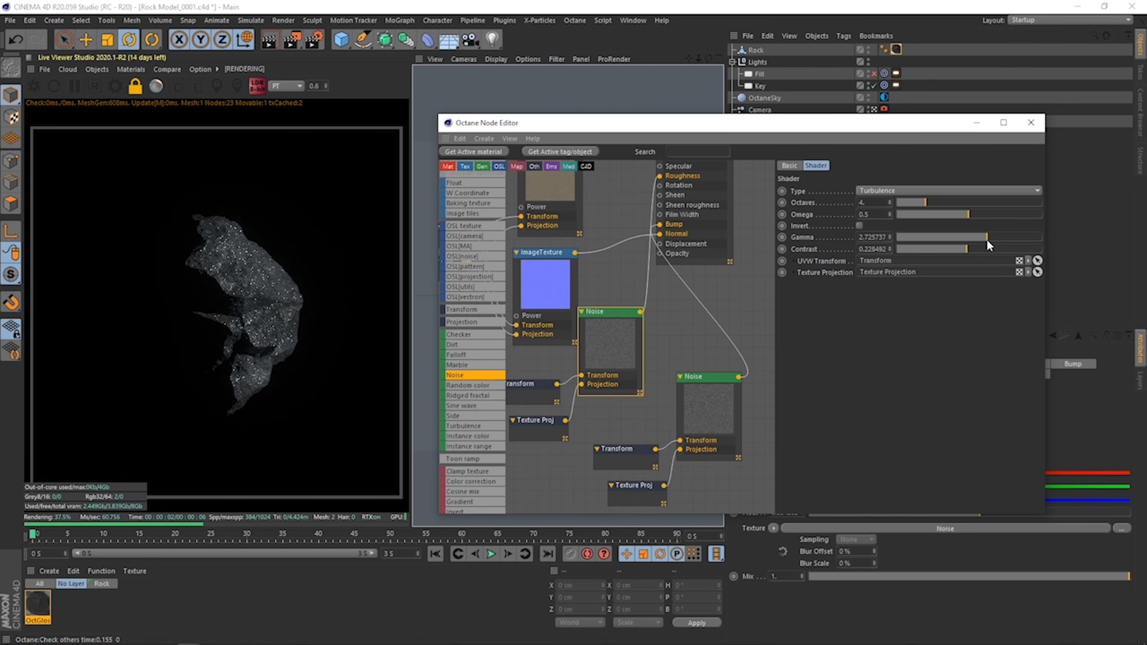
mouse_move(987, 241)
mouse_down()
mouse_move(963, 239)
mouse_move(991, 252)
mouse_up()
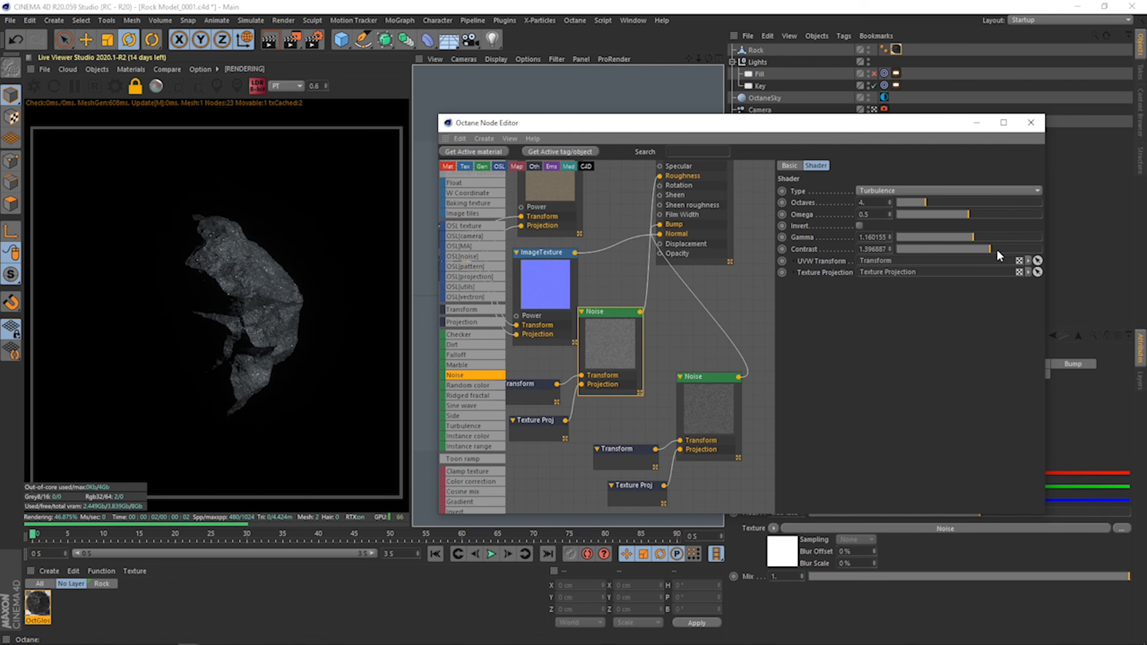
click(976, 237)
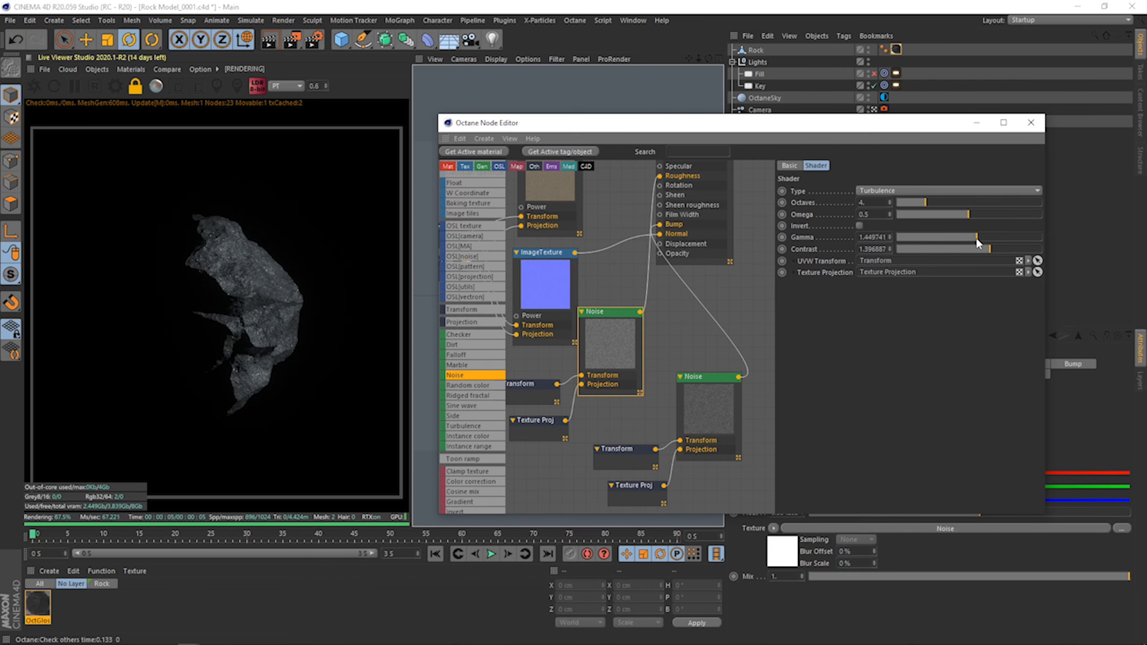
drag(975, 235, 978, 235)
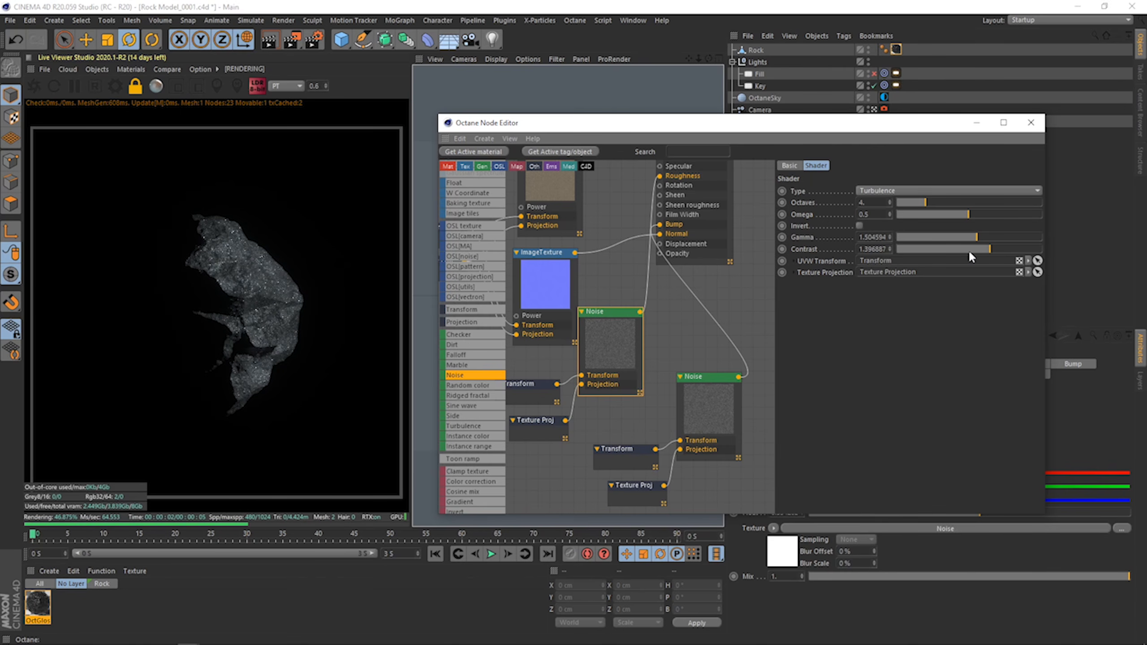
click(987, 235)
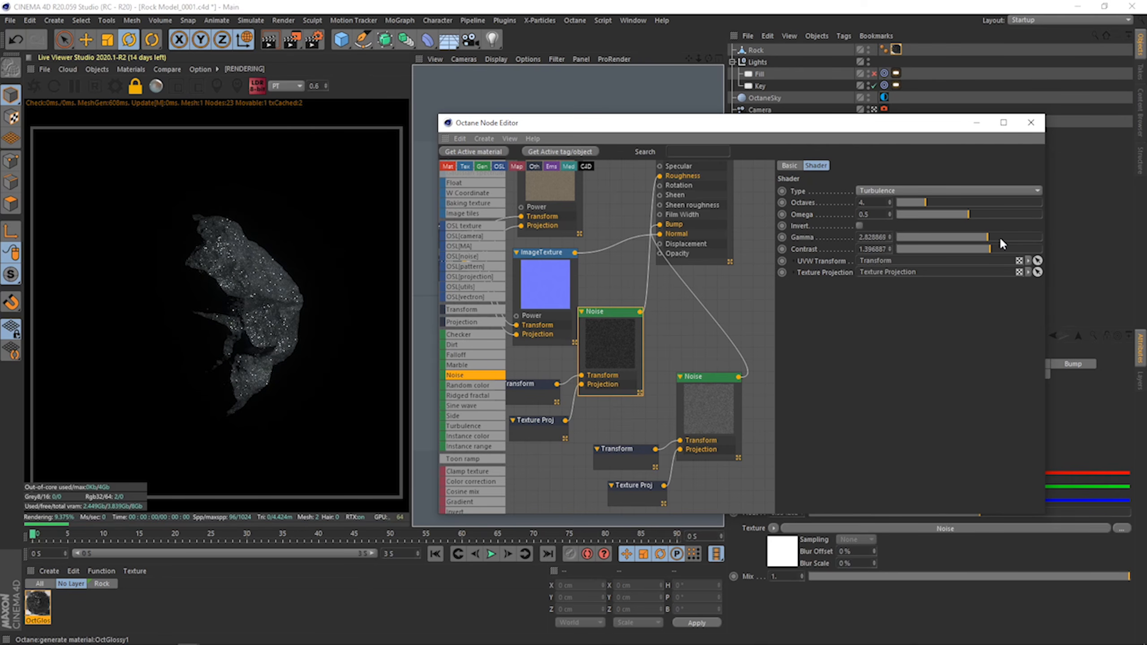
click(1006, 237)
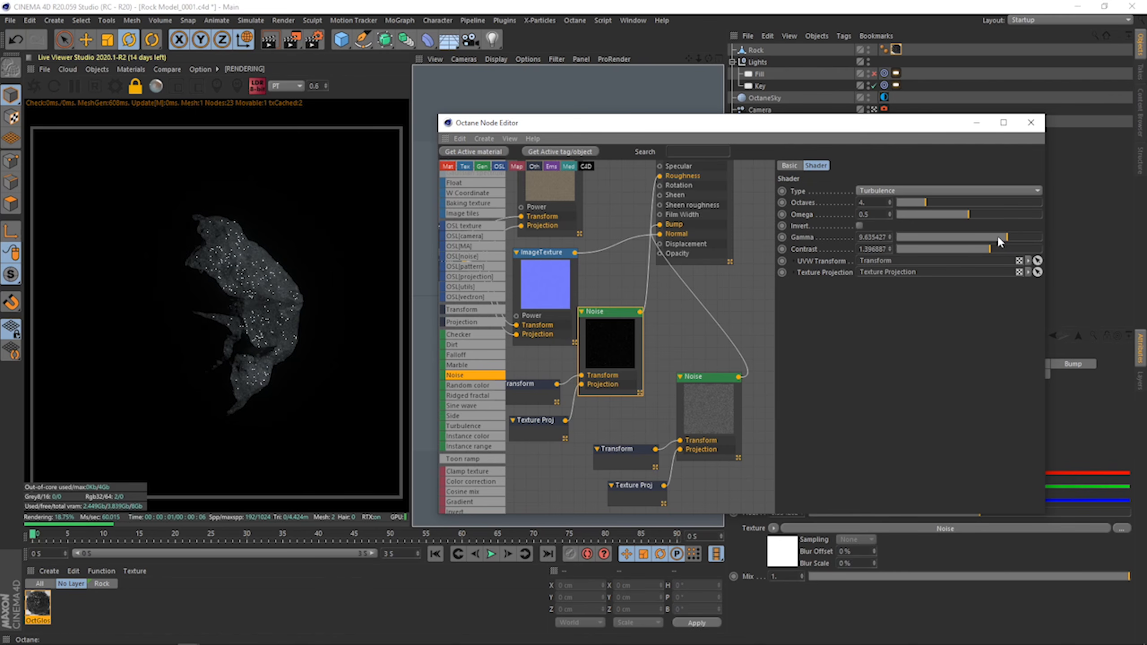
click(964, 237)
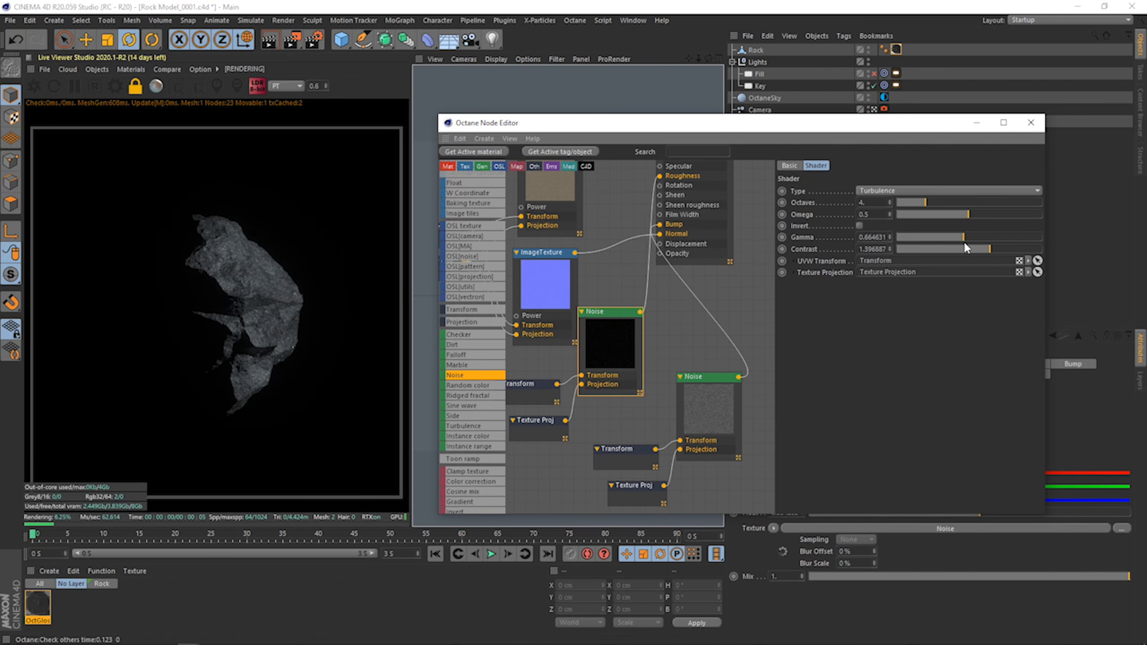
click(965, 239)
click(969, 249)
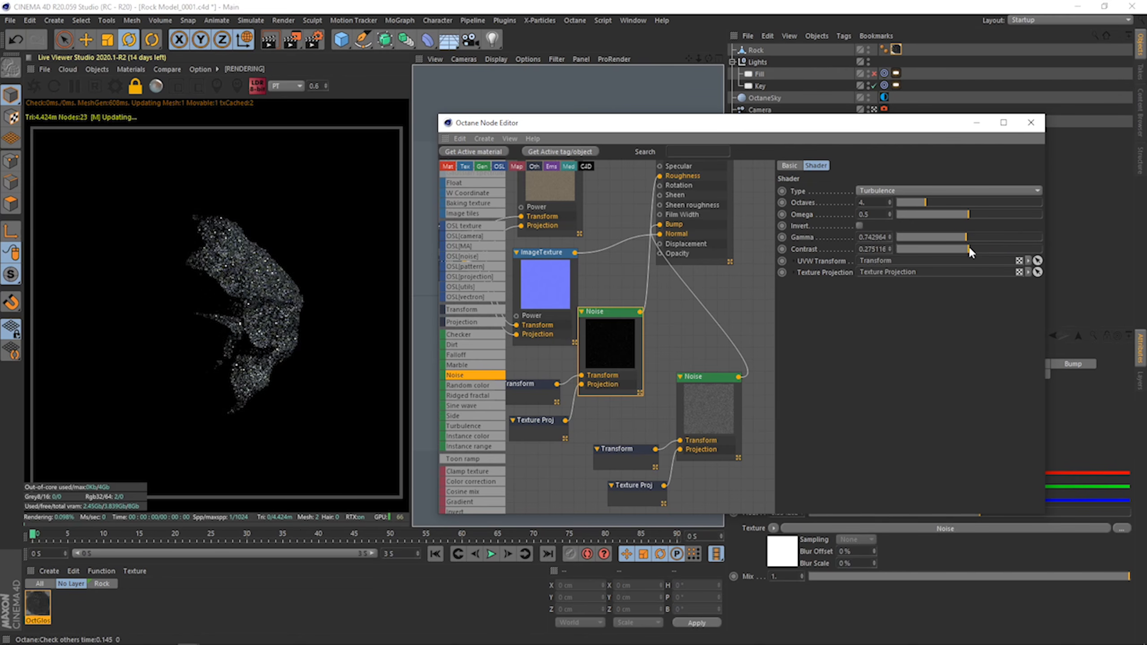
drag(970, 249, 974, 251)
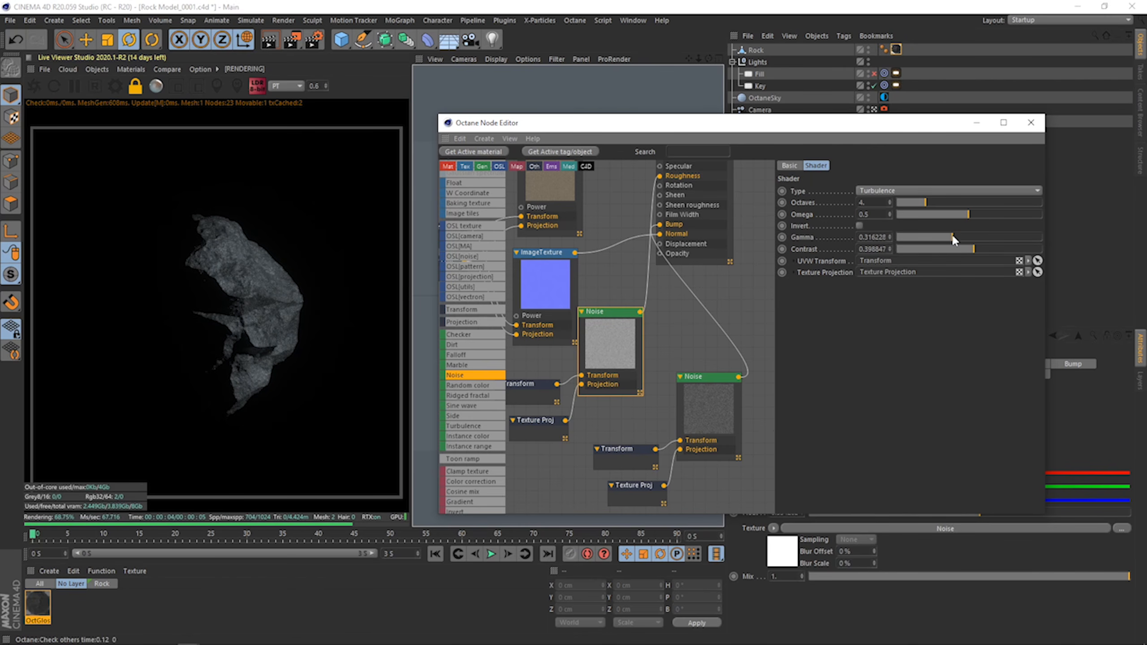
drag(952, 233, 962, 233)
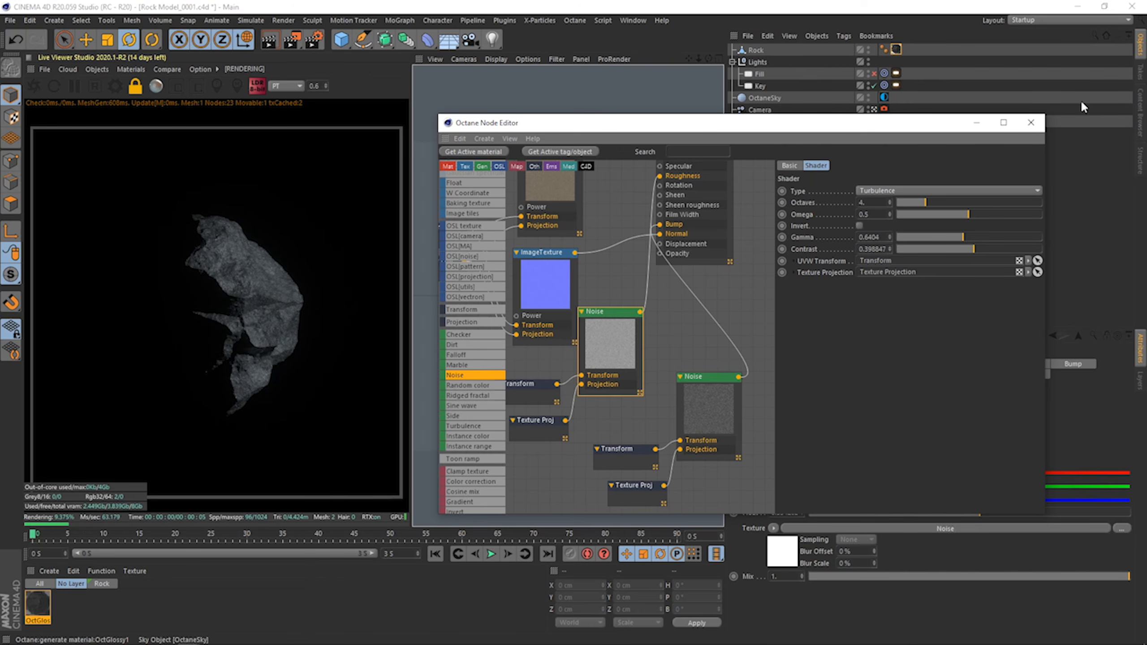
Close the node editor and light the rock with the Fill light only, turning the Key light off.
click(1038, 123)
click(871, 86)
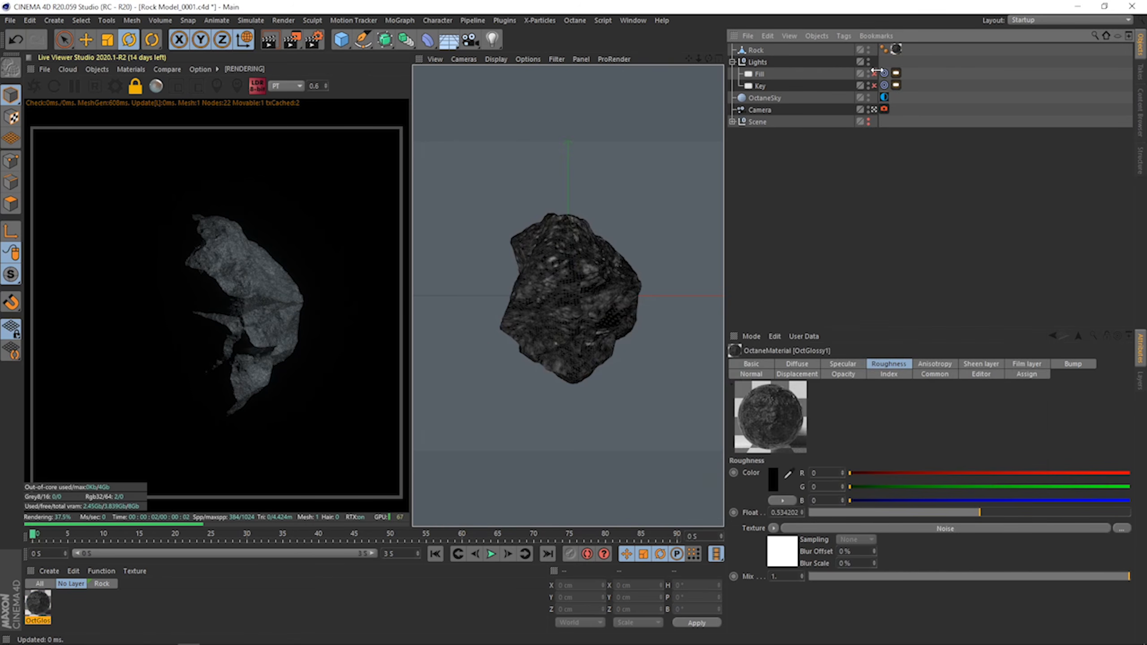
click(874, 73)
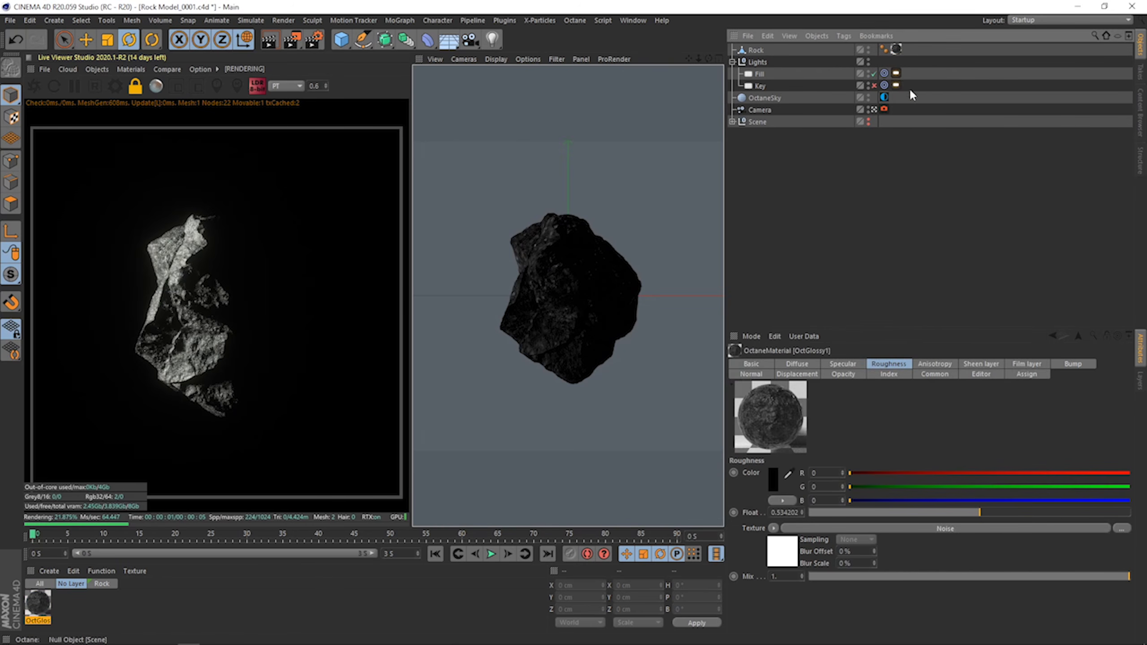
Raise the Fill light's temperature and set its falloff distribution's maximum value to about 0.13.
click(896, 72)
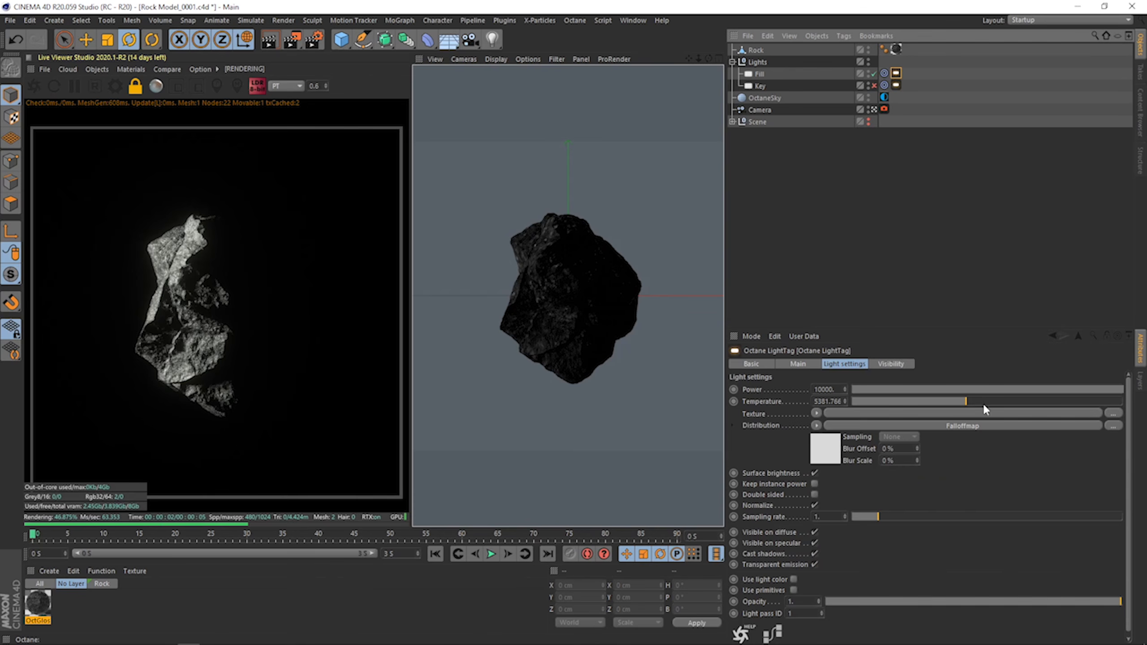
click(988, 400)
click(885, 427)
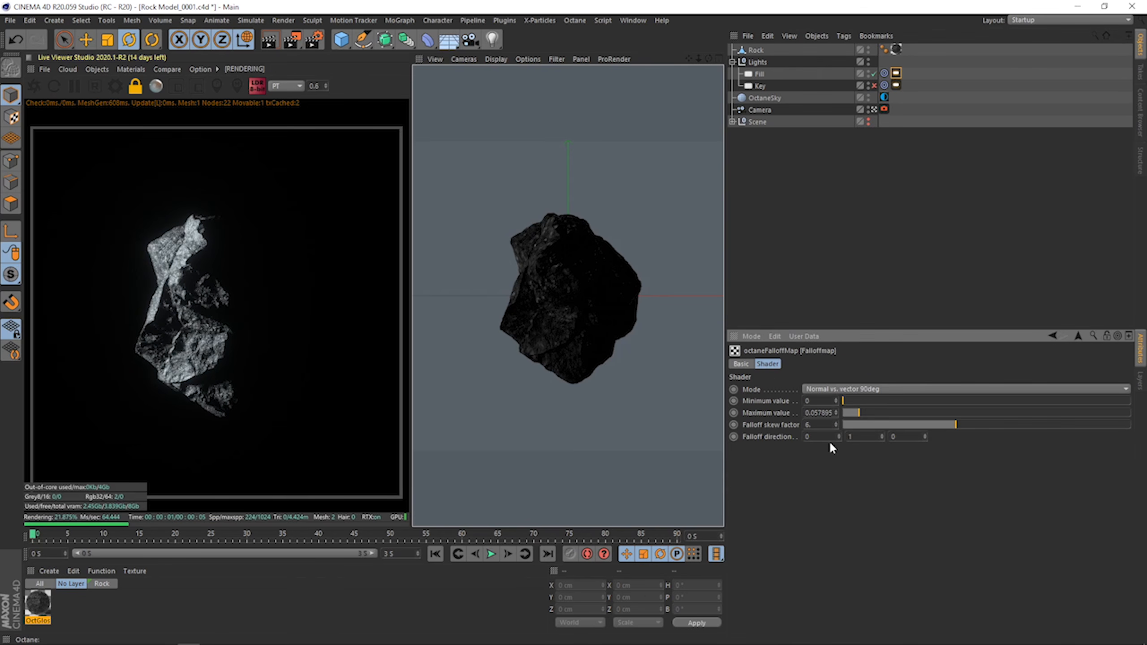
mouse_move(871, 413)
mouse_down()
mouse_move(903, 413)
mouse_move(880, 414)
mouse_up()
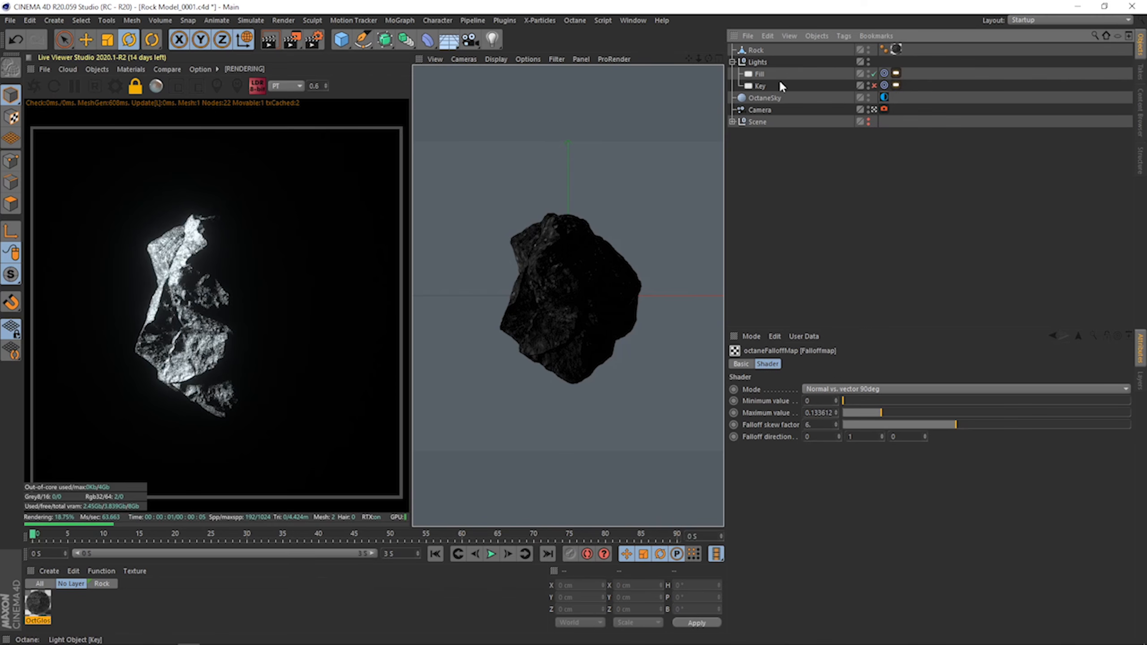
click(758, 73)
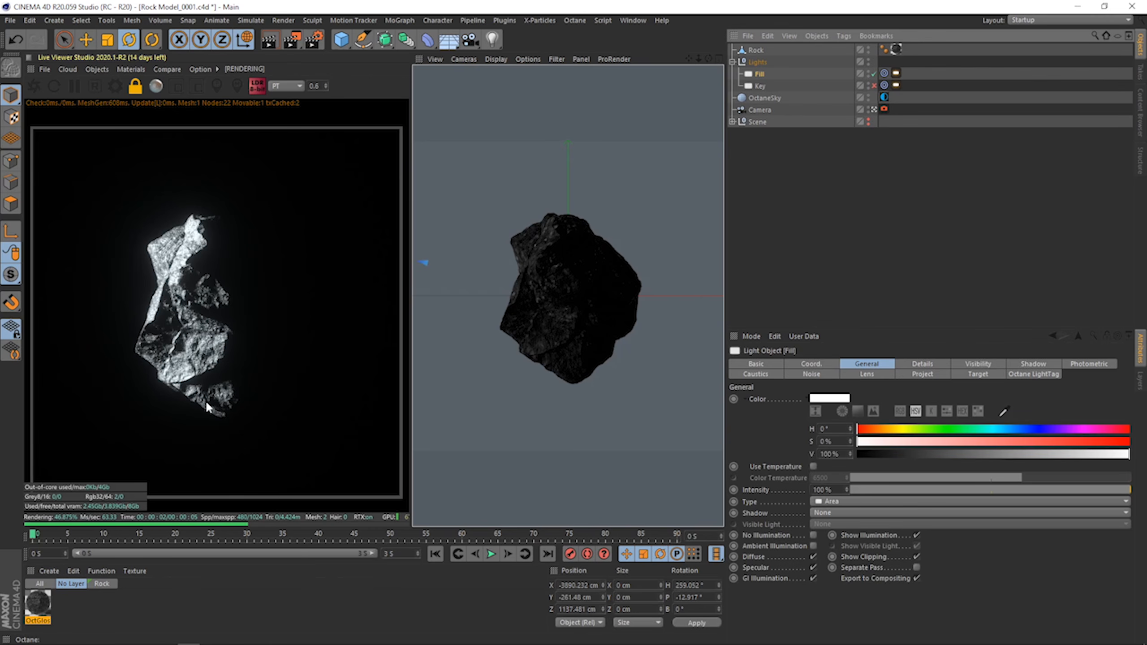
Turn off the Fill light, turn on the Key light and open the Key light's falloff distribution.
click(874, 73)
click(874, 85)
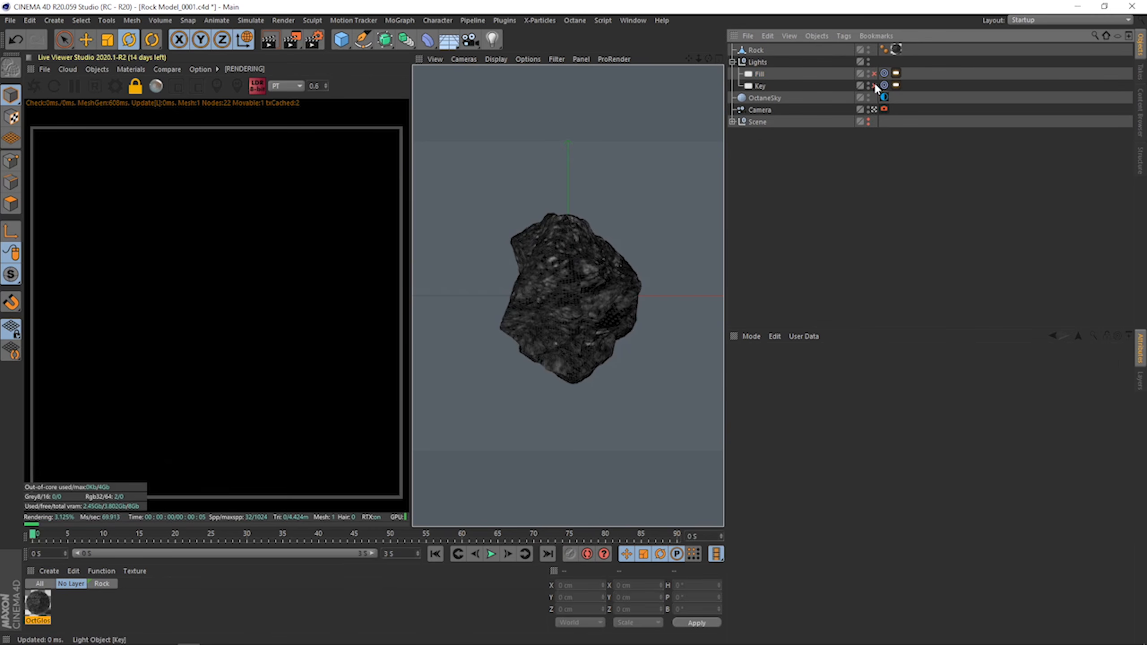
click(894, 86)
click(890, 408)
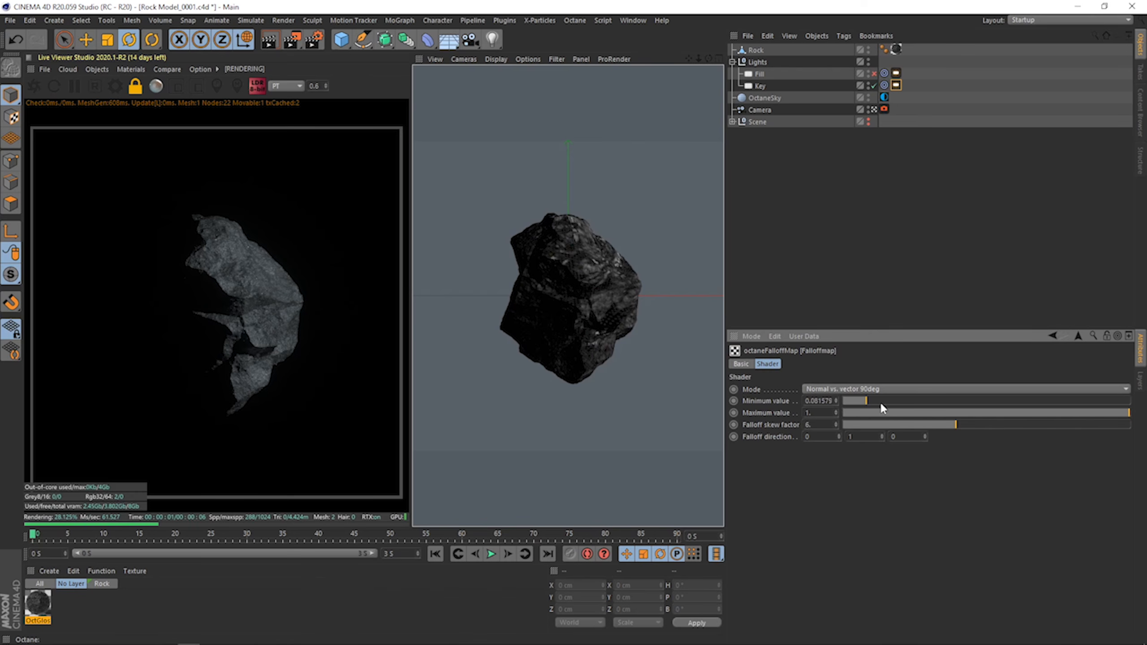
Raise the minimum value of the Key light's falloff distribution to about 0.21.
click(1052, 335)
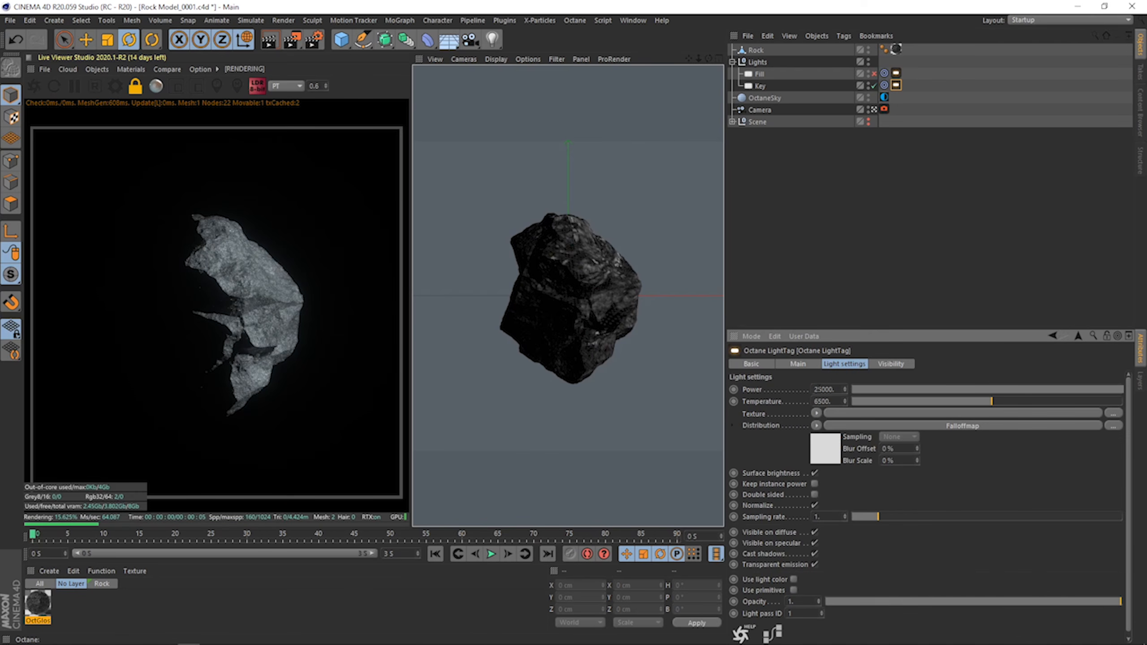
click(830, 446)
click(895, 86)
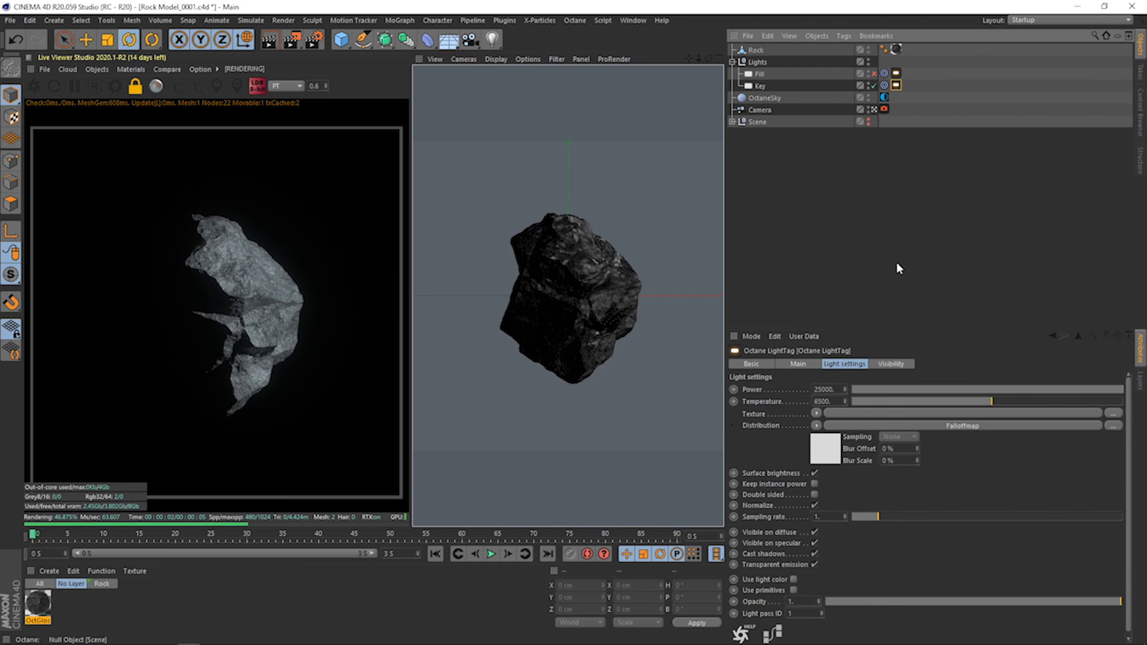
drag(821, 389, 799, 407)
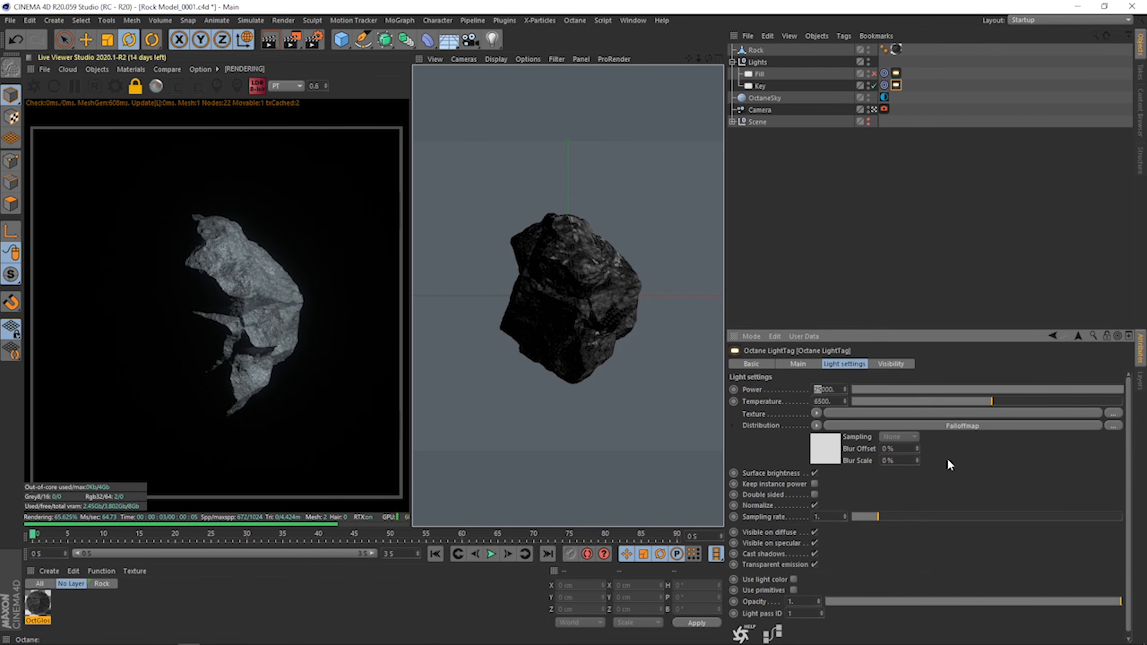
click(825, 448)
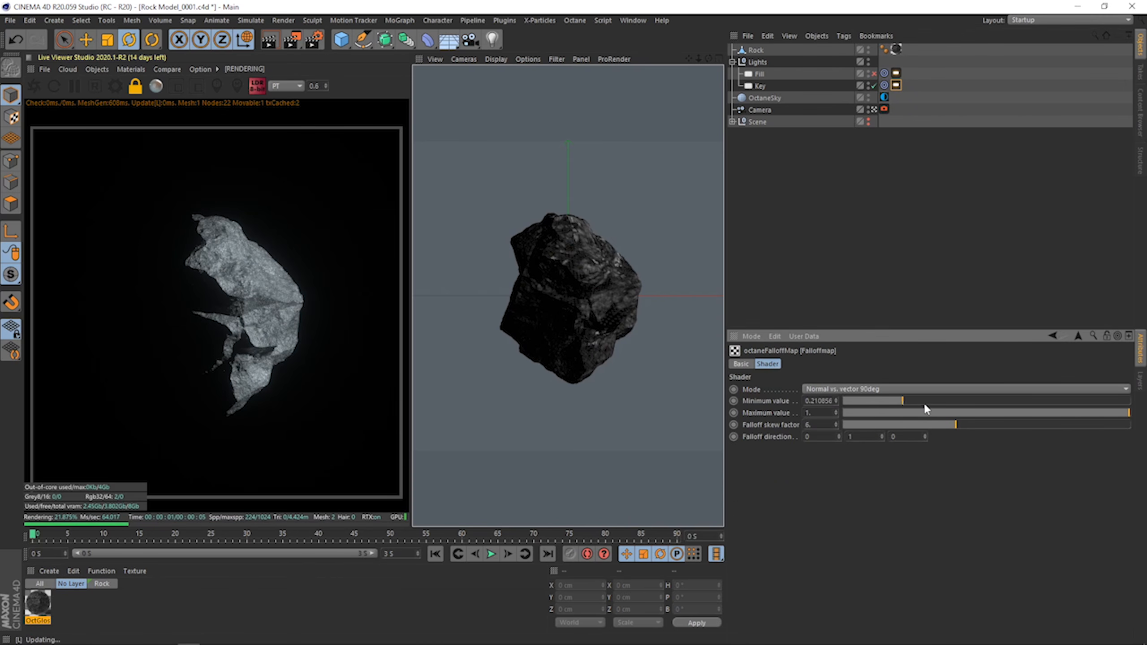
click(887, 400)
click(1078, 337)
click(999, 287)
Turn the Fill light back on and compare the render with the Key light on and off, leaving Key off.
click(873, 73)
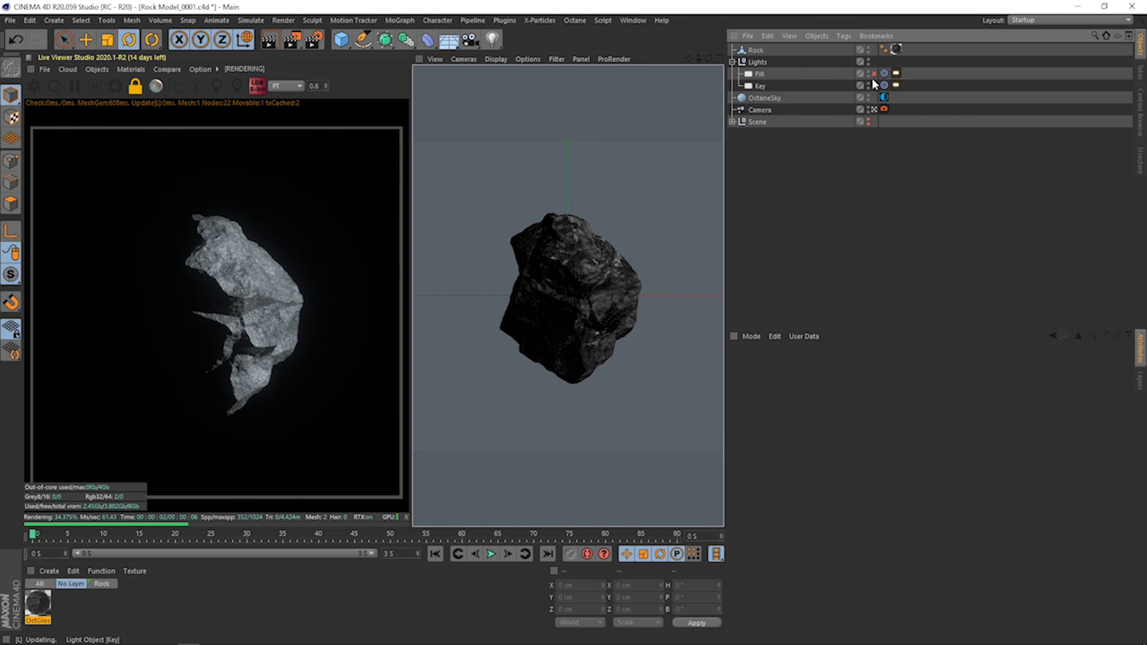
click(873, 86)
click(875, 85)
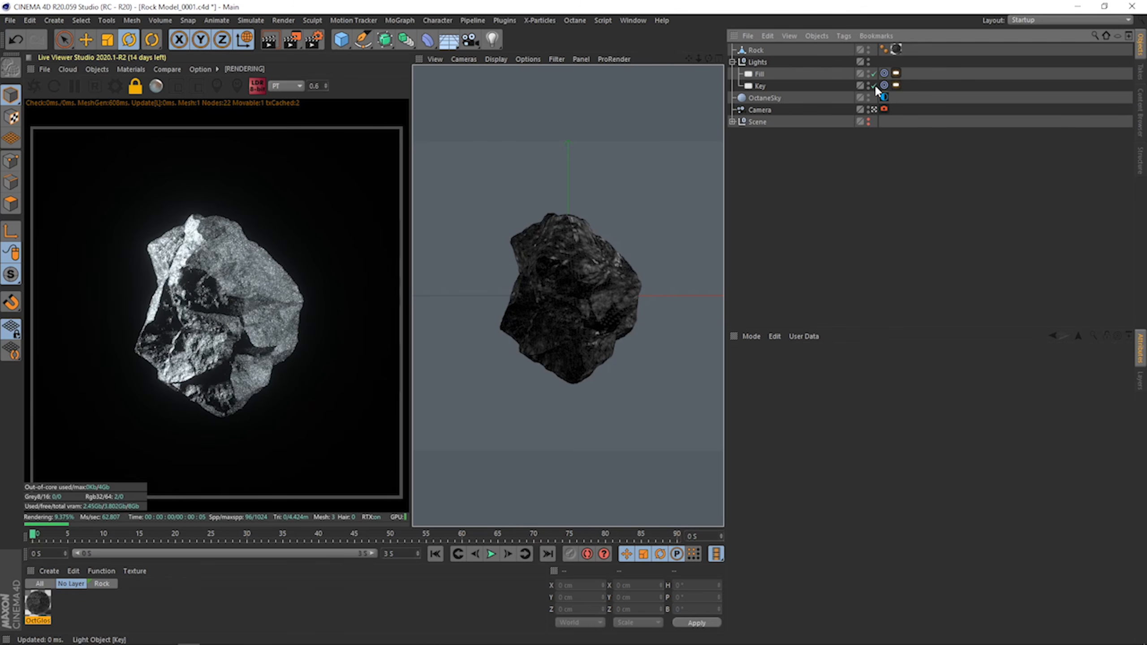
click(874, 86)
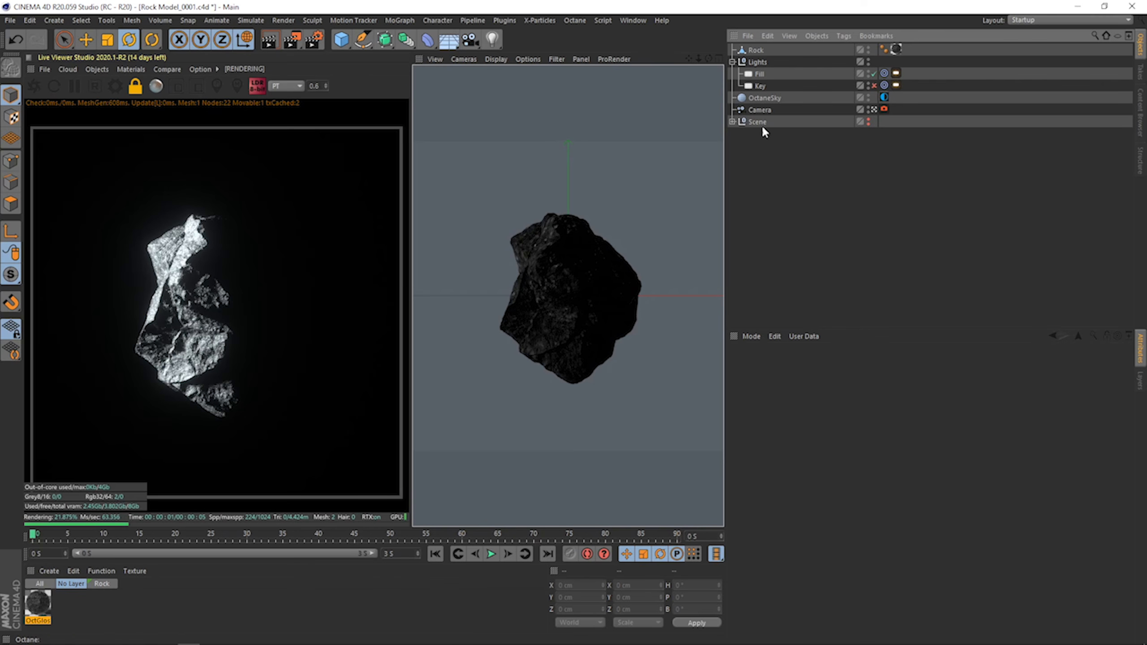
Increase the maximum value of the Fill light's falloff distribution further.
click(896, 73)
click(827, 454)
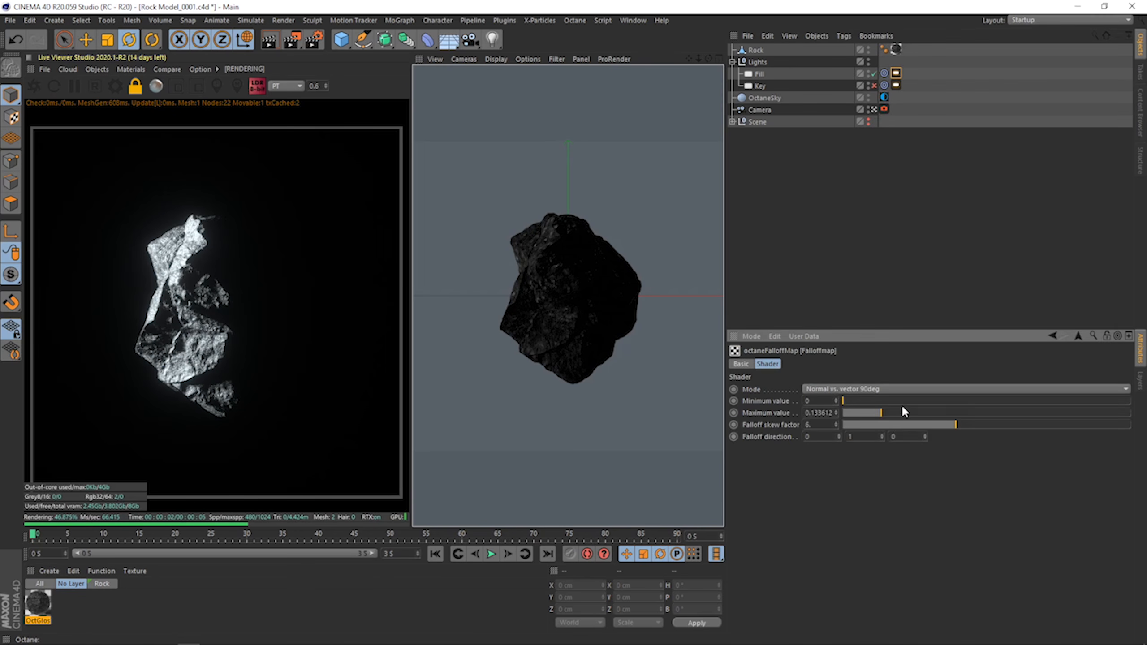
mouse_move(902, 411)
mouse_down()
mouse_move(956, 405)
mouse_move(906, 413)
mouse_up()
Duplicate the Camera and make the copy the active view camera.
click(761, 109)
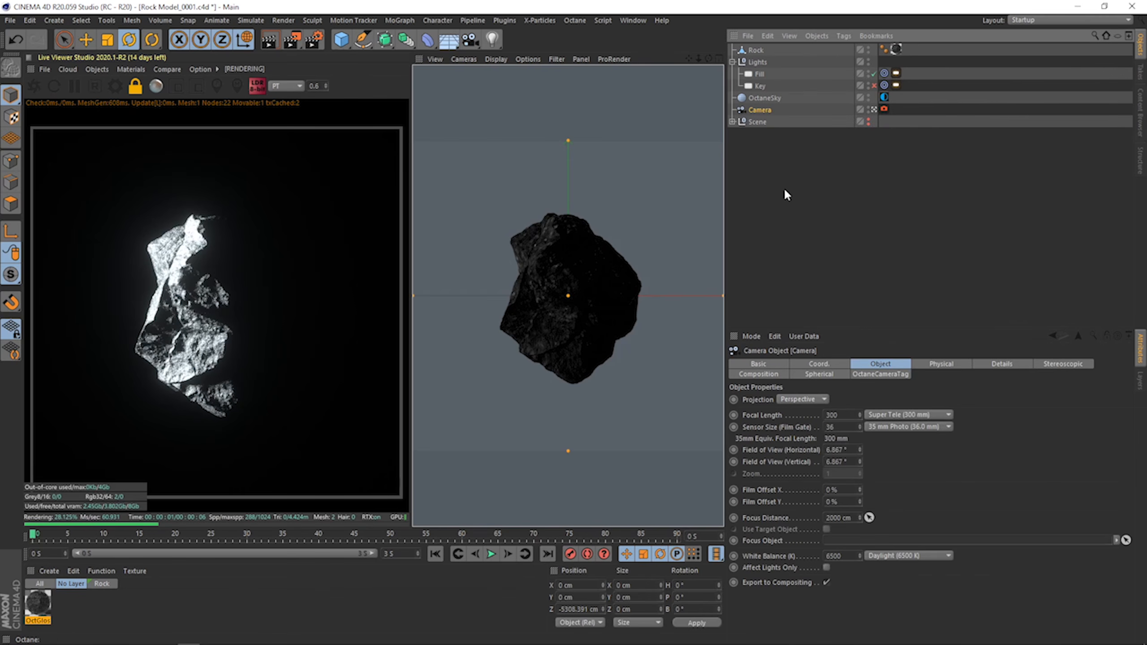
ctrl+drag(767, 112, 763, 116)
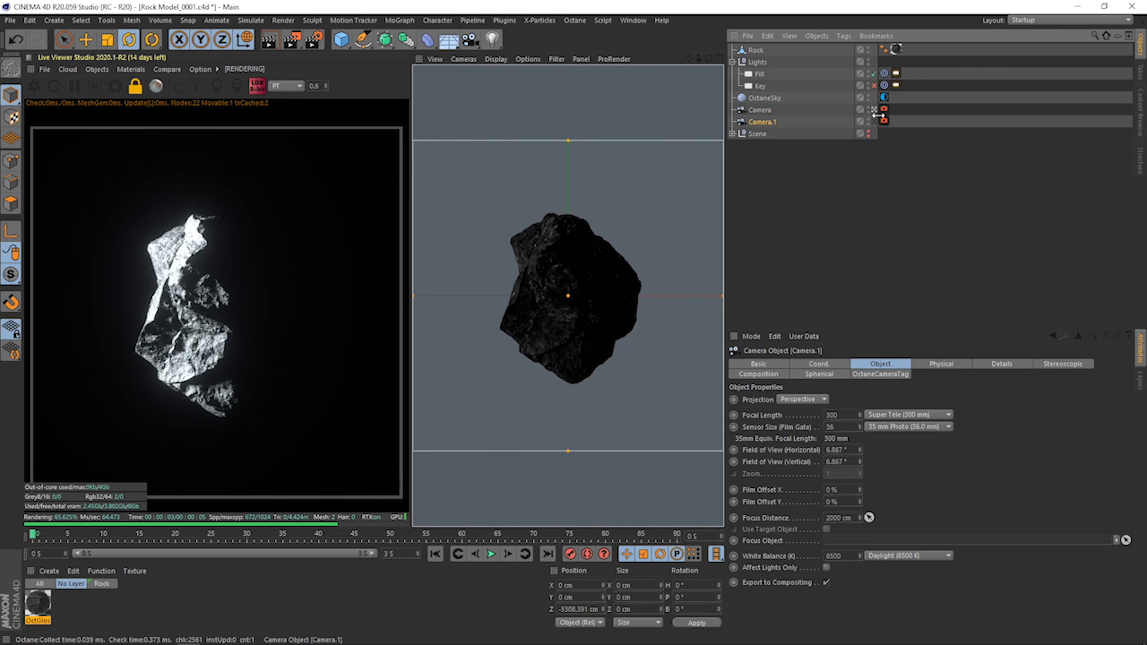
click(873, 121)
Pan, zoom and orbit Camera.1 to frame a close-up of the rock's lit edge.
click(884, 414)
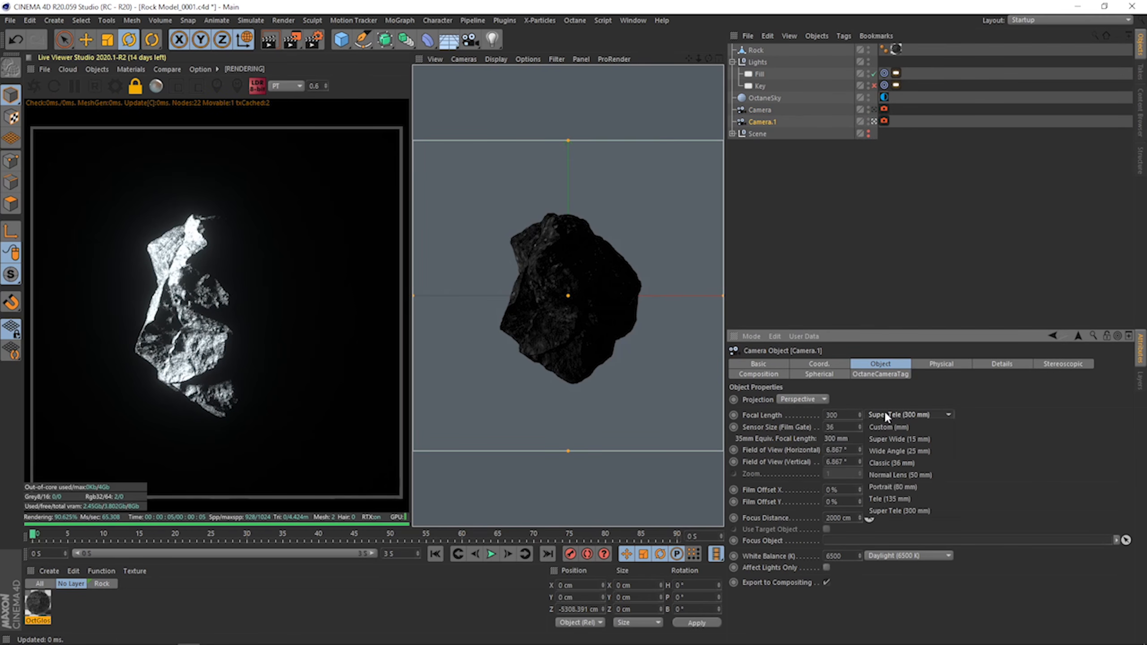
click(885, 498)
alt+middle_drag(562, 302, 663, 307)
scroll(663, 307, up, 10)
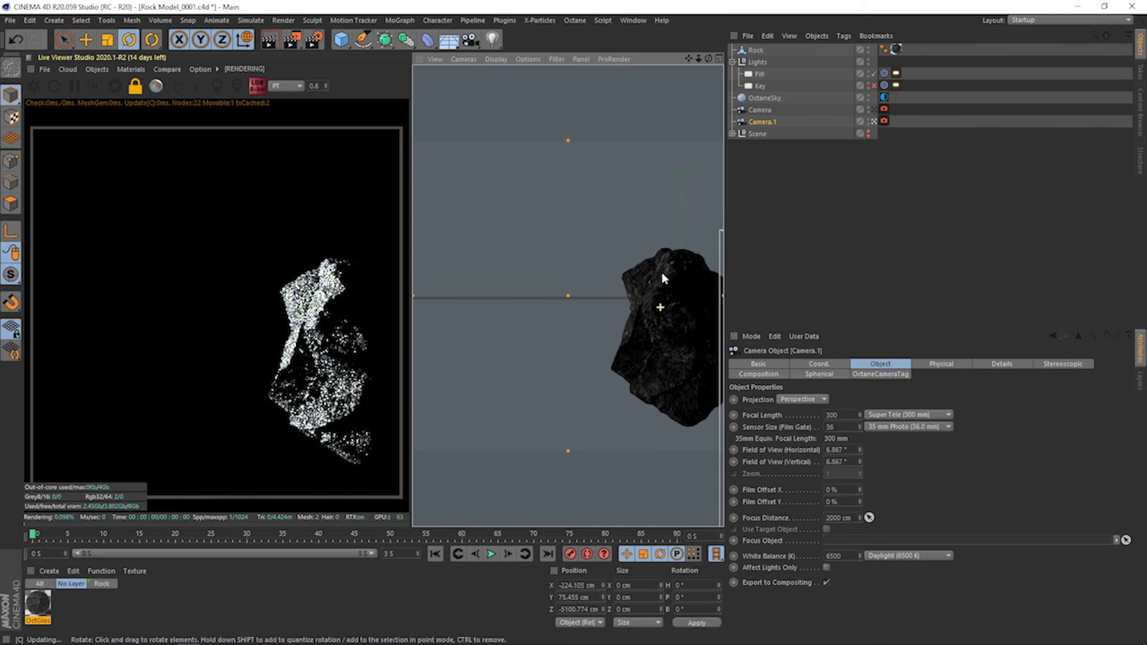
alt+drag(548, 273, 623, 263)
alt+drag(626, 355, 571, 276)
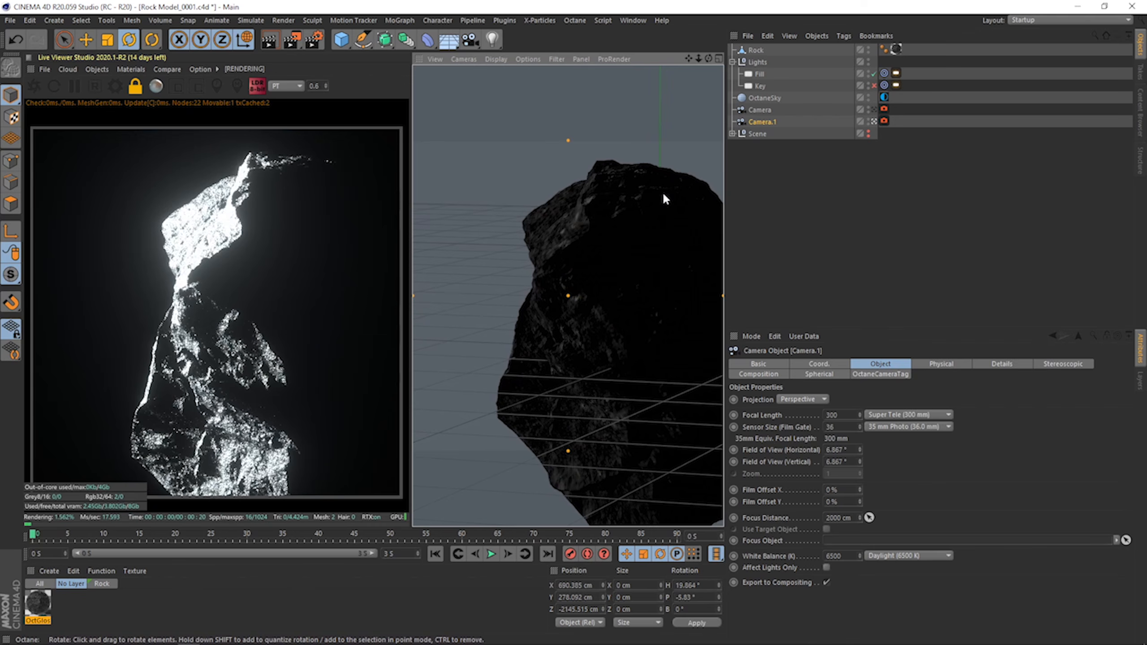
On Camera.1's Octane camera tag, set exposure to about 0.26, highlight compression to about 0.6 and gamma to about 1.13.
click(884, 121)
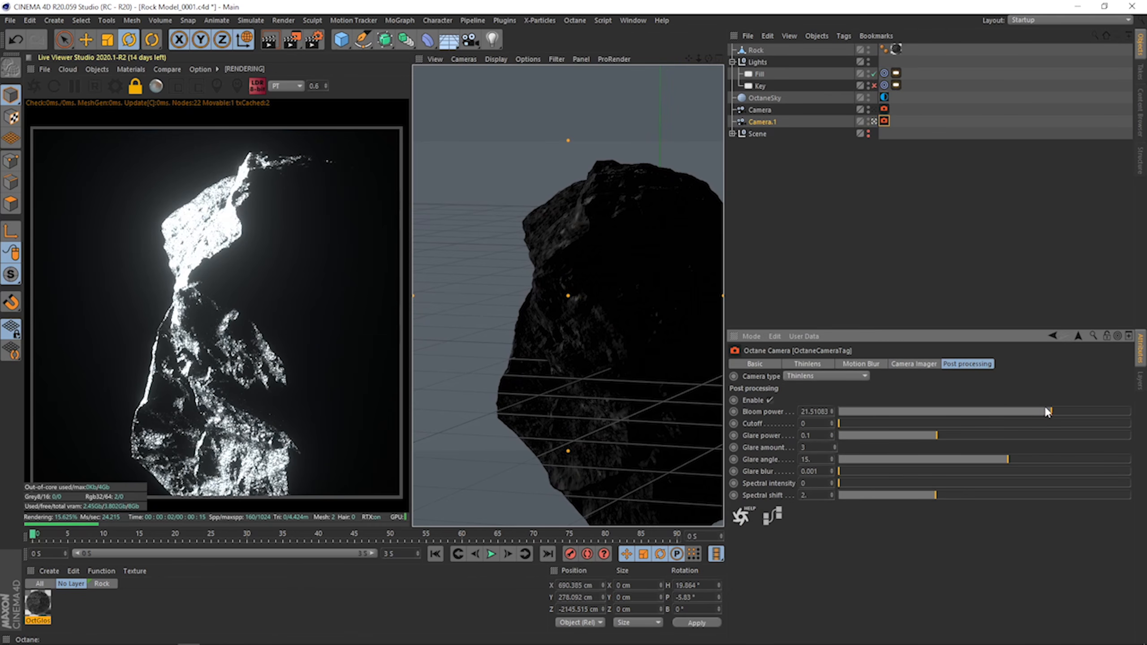
drag(1037, 435, 1017, 435)
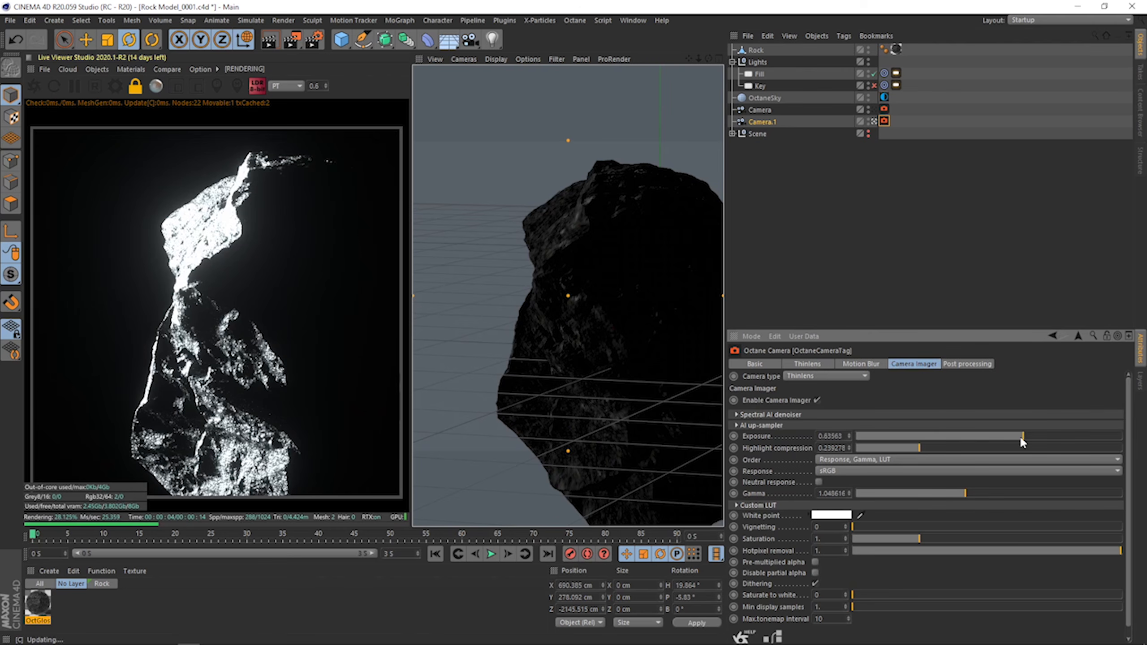
drag(965, 493, 967, 493)
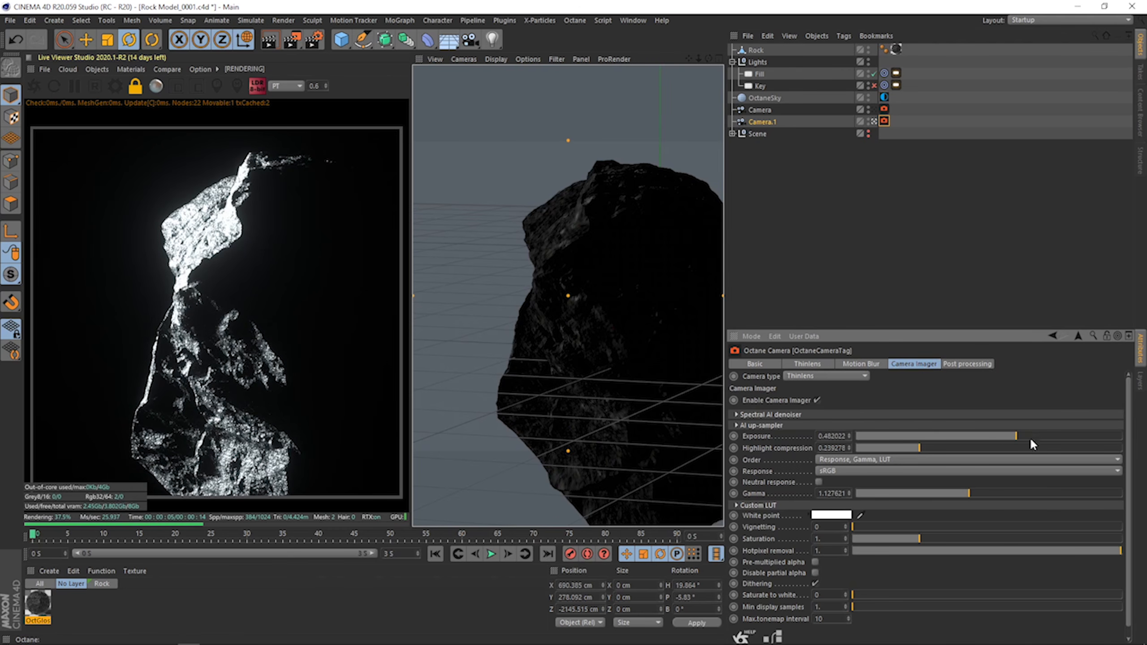
drag(962, 447, 1000, 441)
Refine Camera.1's close-up by shifting the rock sideways in the frame and pulling back slightly, leaving nothing selected.
alt+middle_drag(612, 293, 648, 265)
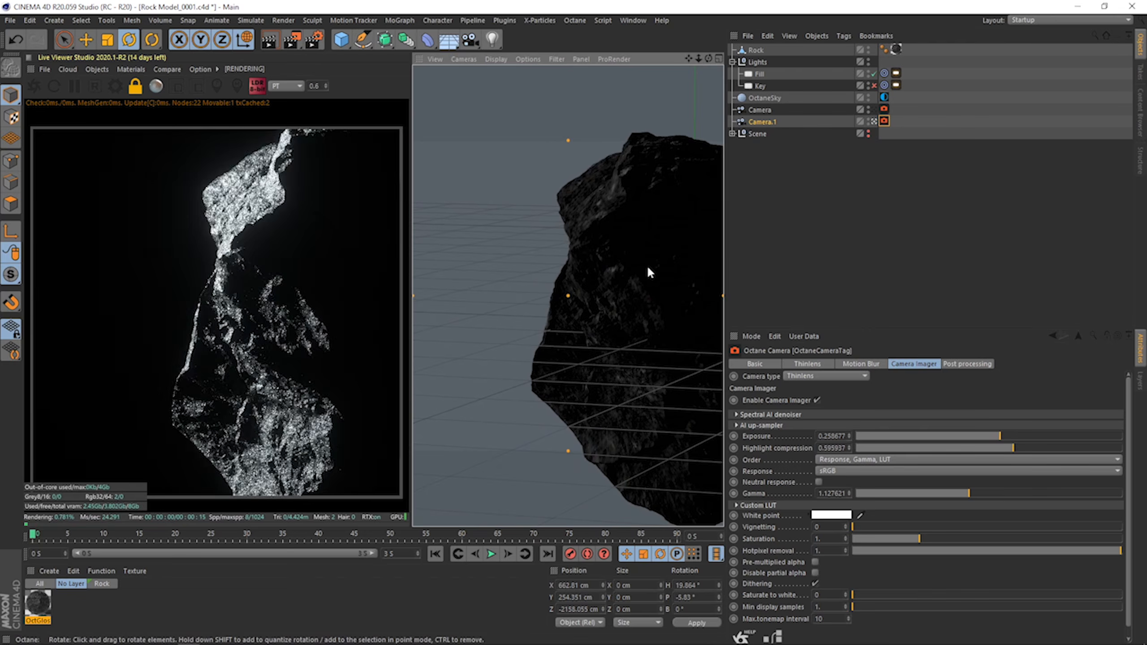
alt+right_drag(647, 266, 640, 287)
alt+middle_drag(639, 287, 648, 281)
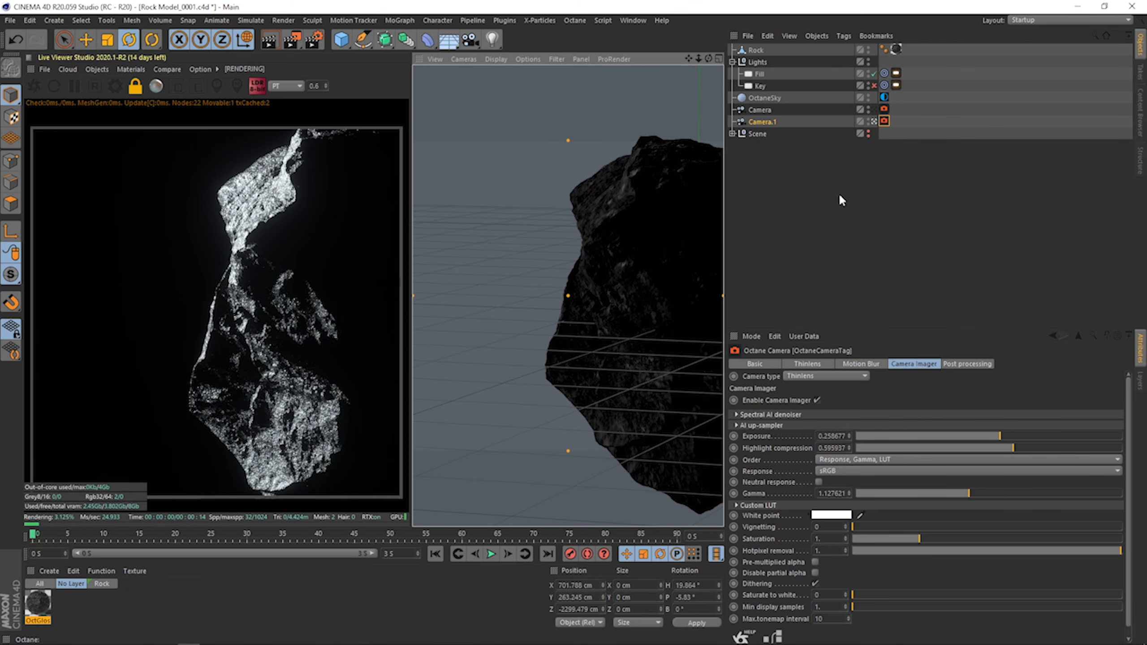
click(840, 197)
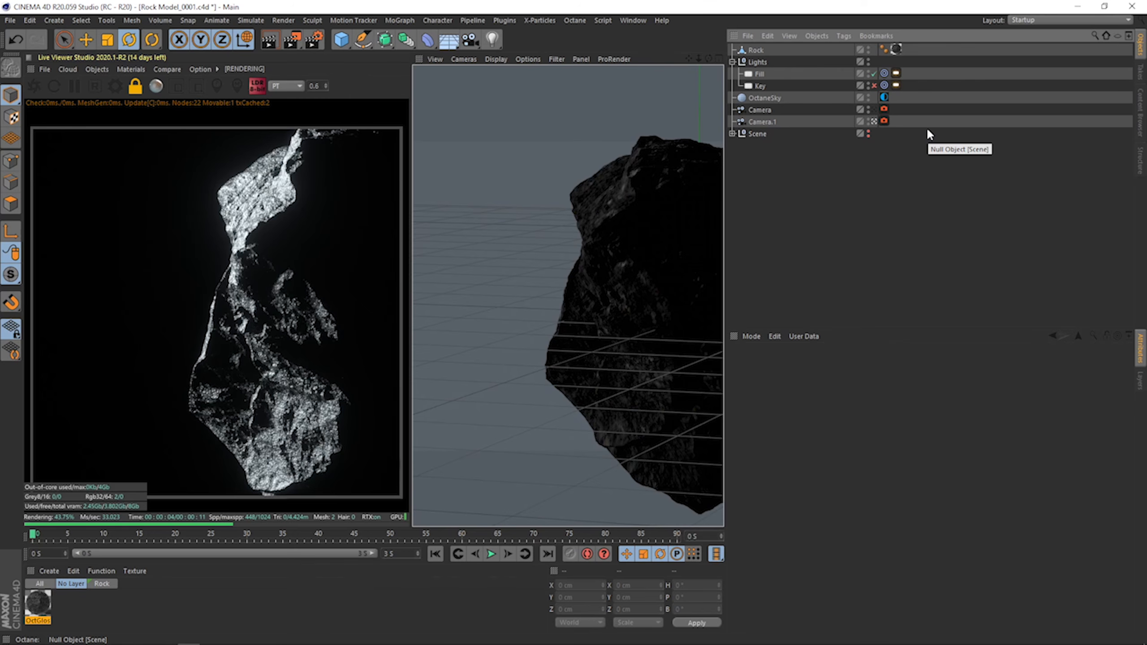
Return to the original Camera view and compare the render lit by Key alone and by Fill alone, leaving only Fill on.
click(875, 109)
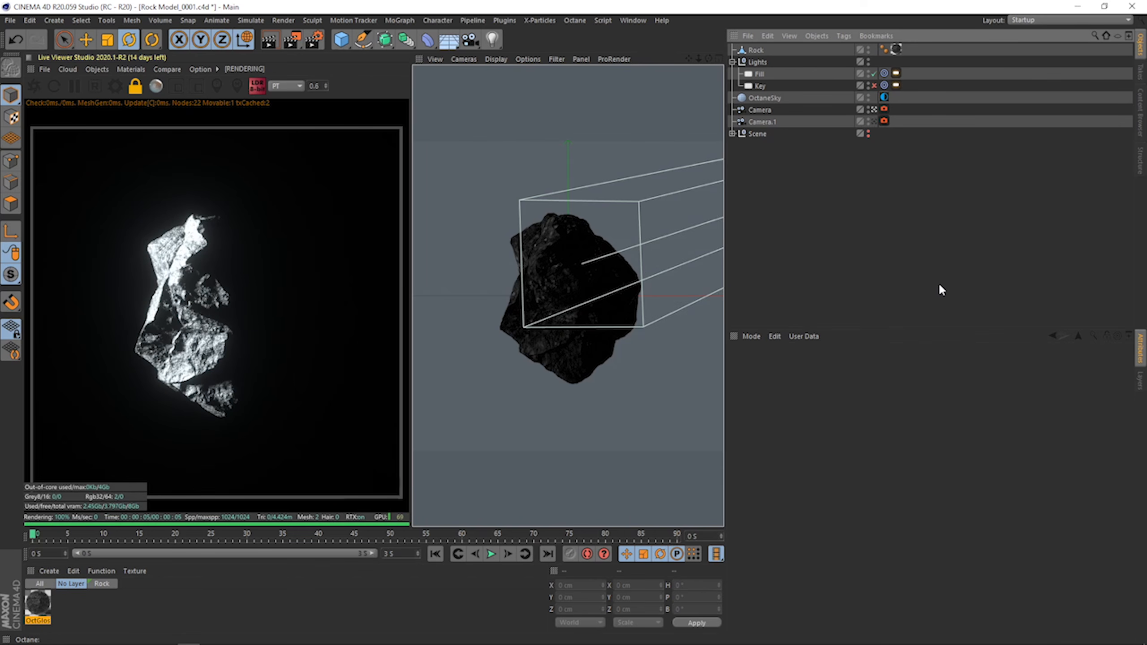
click(874, 85)
click(874, 74)
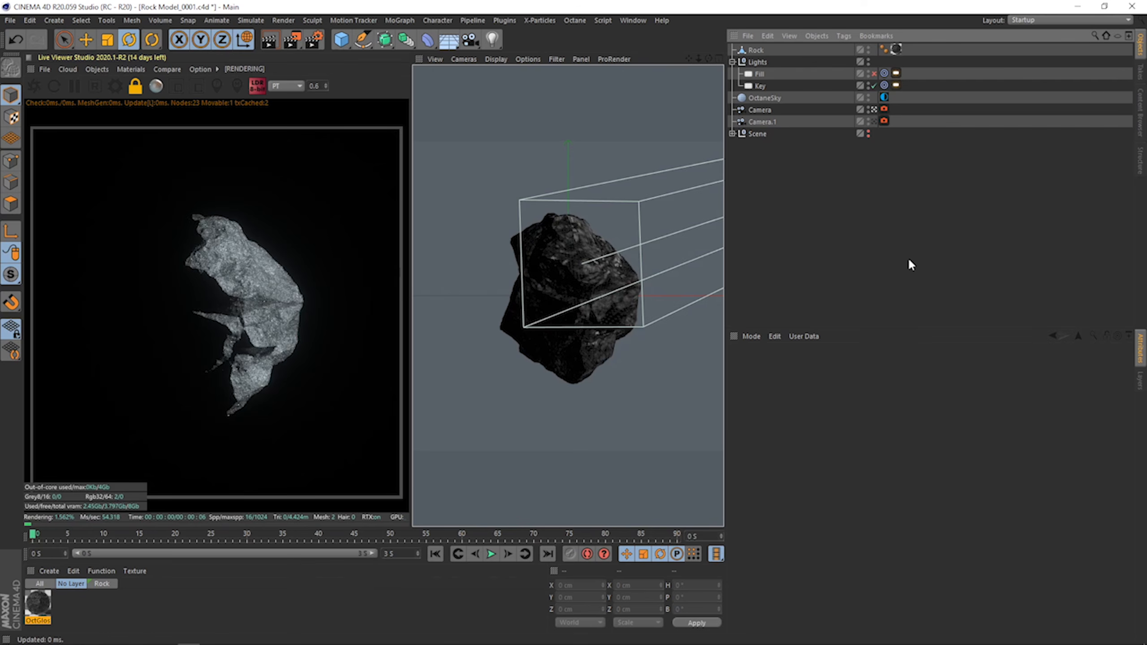
click(873, 74)
click(875, 86)
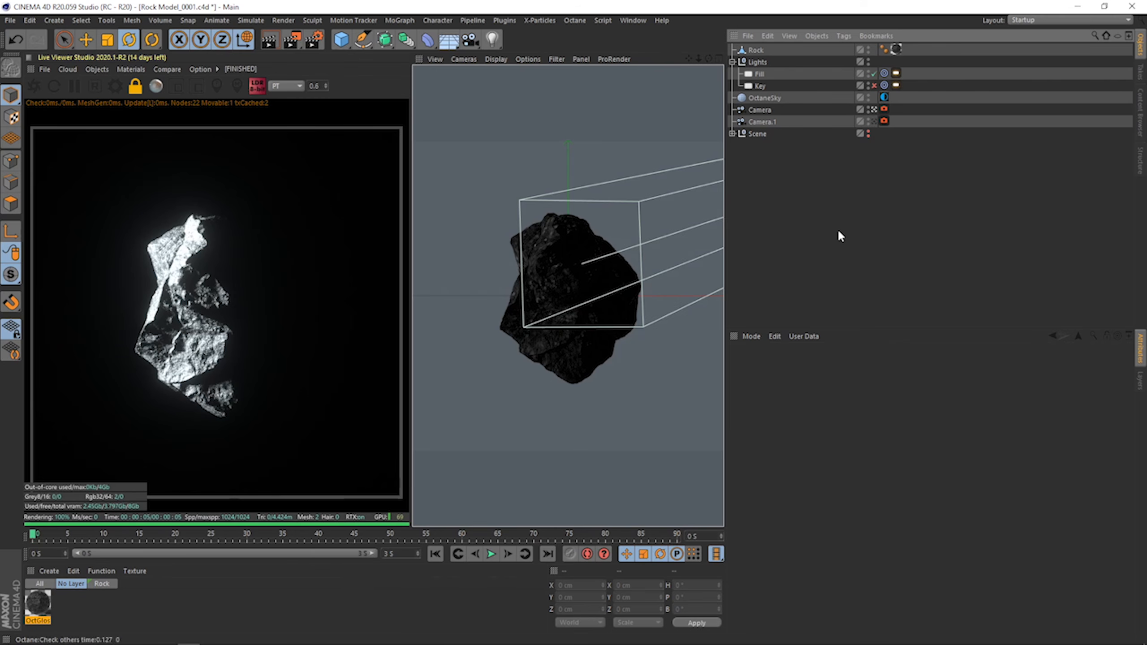
Switch to the Ball Tree_0002.c4d scene and start its live Octane render.
click(633, 20)
click(665, 338)
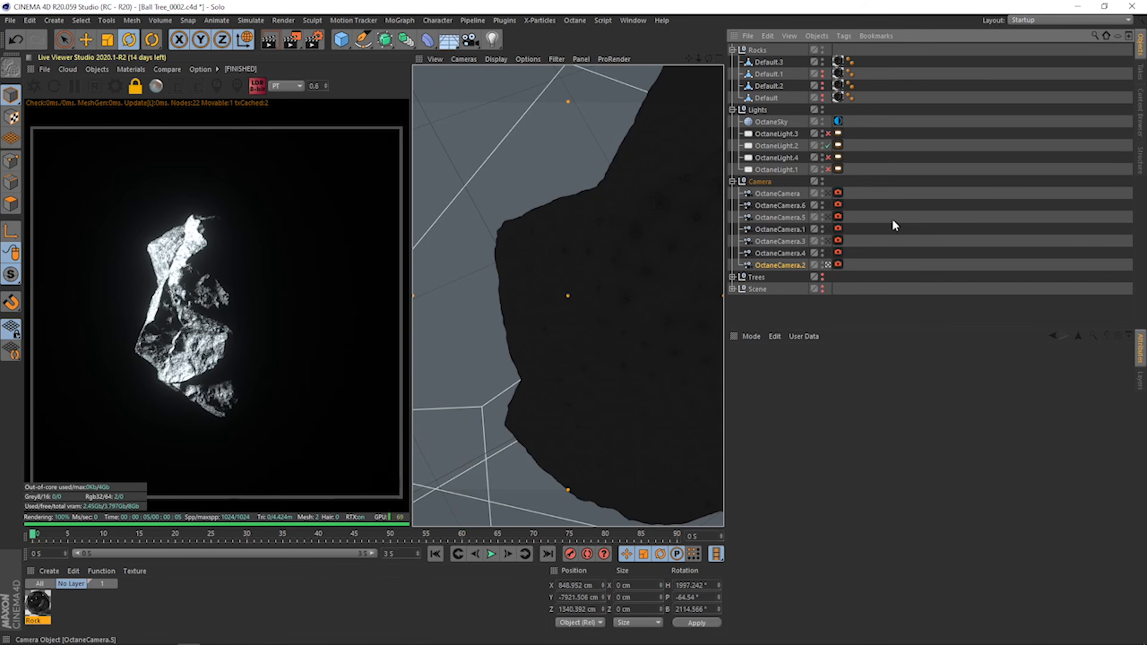
click(34, 85)
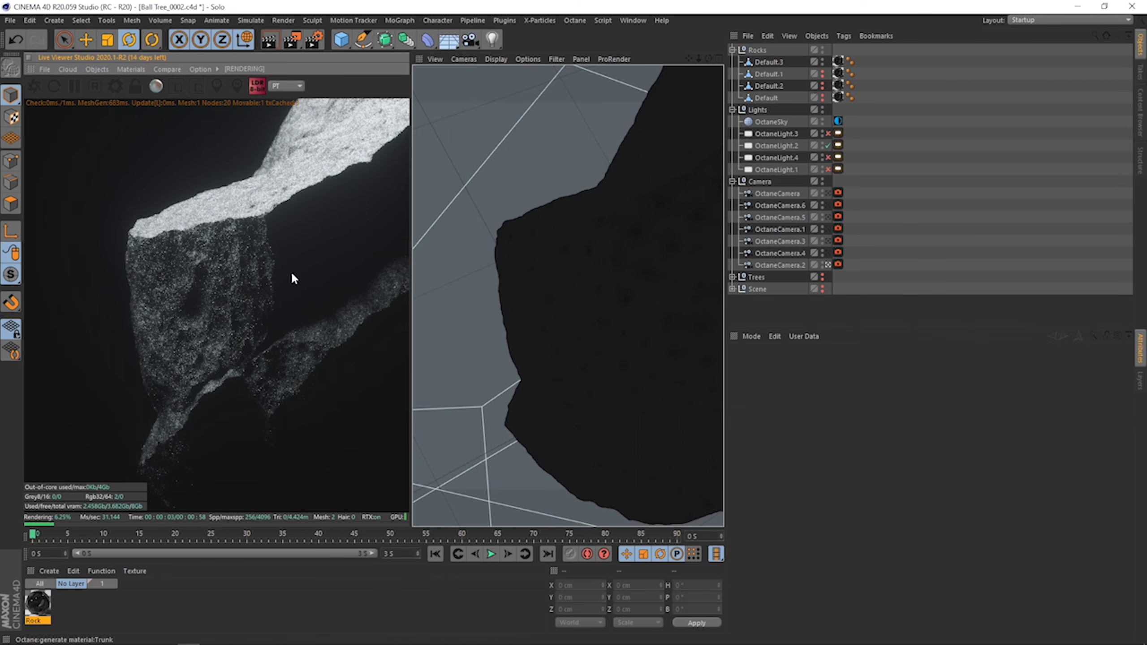
Open the Rock material's node graph in the Octane Node Editor and move the editor clear of the render.
click(39, 606)
click(131, 68)
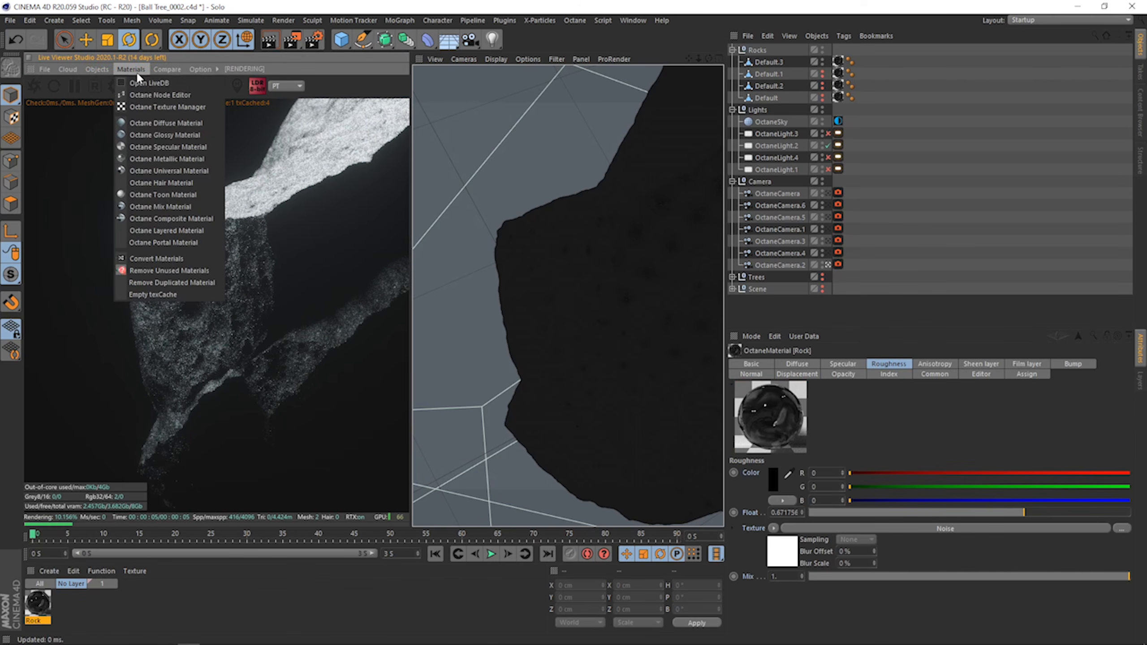
click(147, 95)
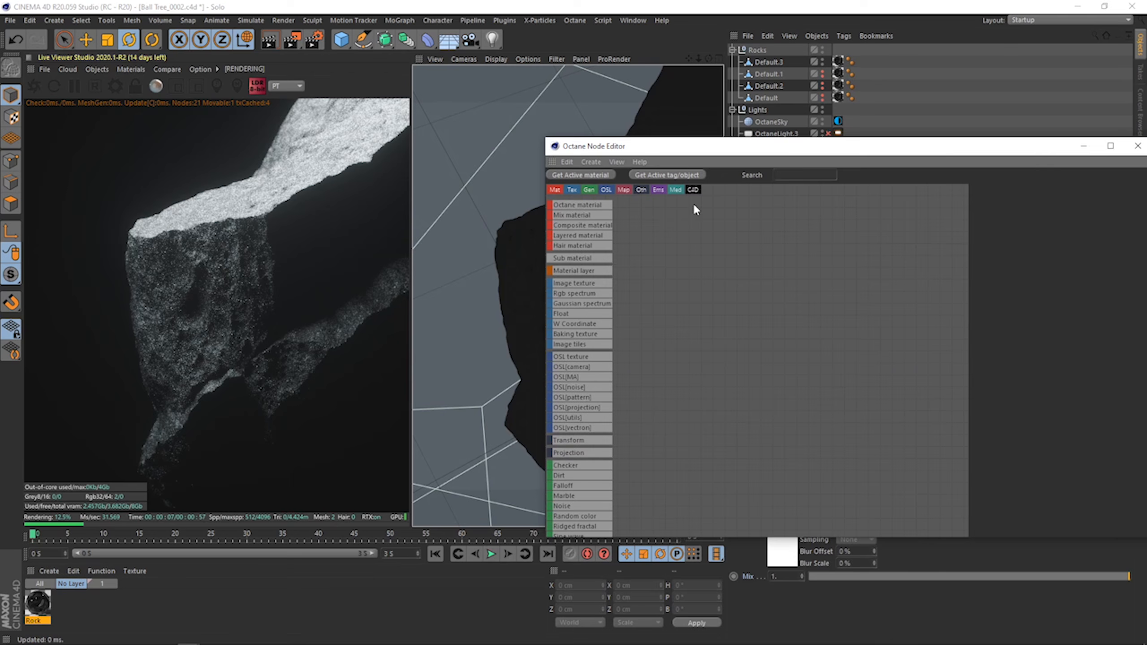
click(41, 605)
drag(676, 149, 572, 95)
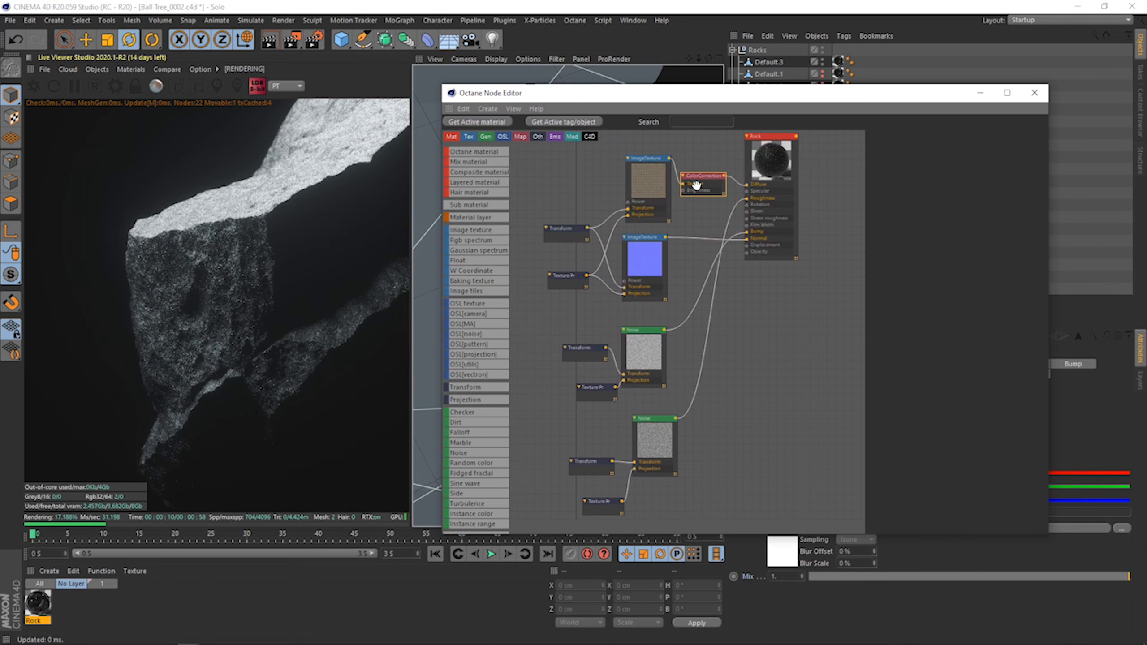
Examine the roughness and bump Noise nodes and their Transform scales in the Rock material, and close the node editor.
click(638, 373)
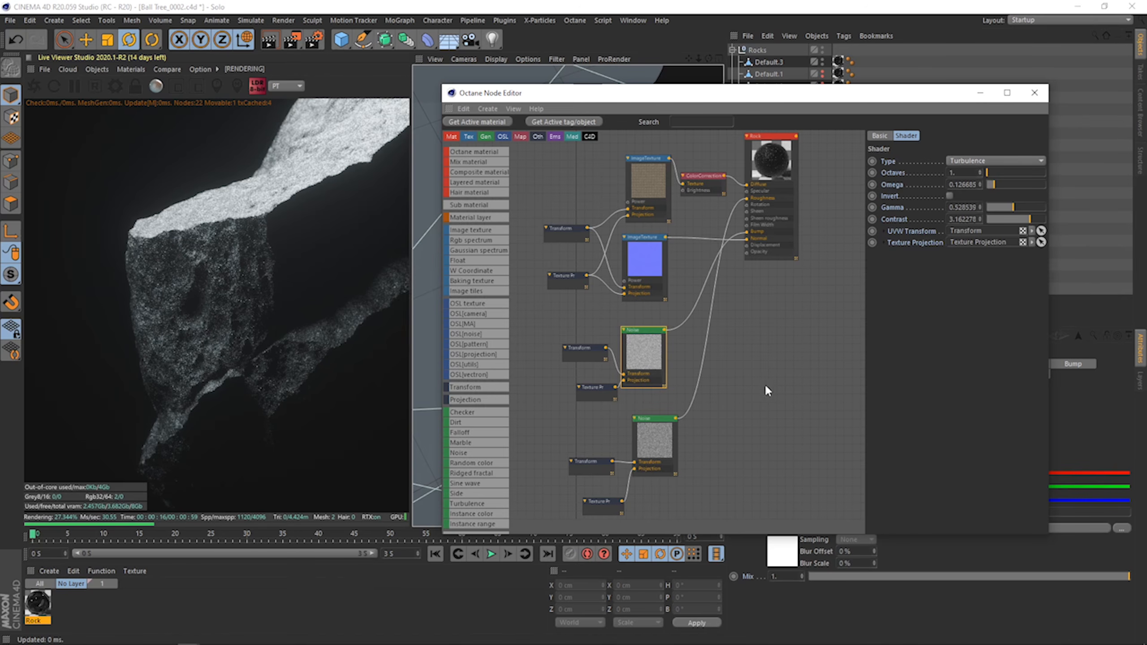
click(657, 451)
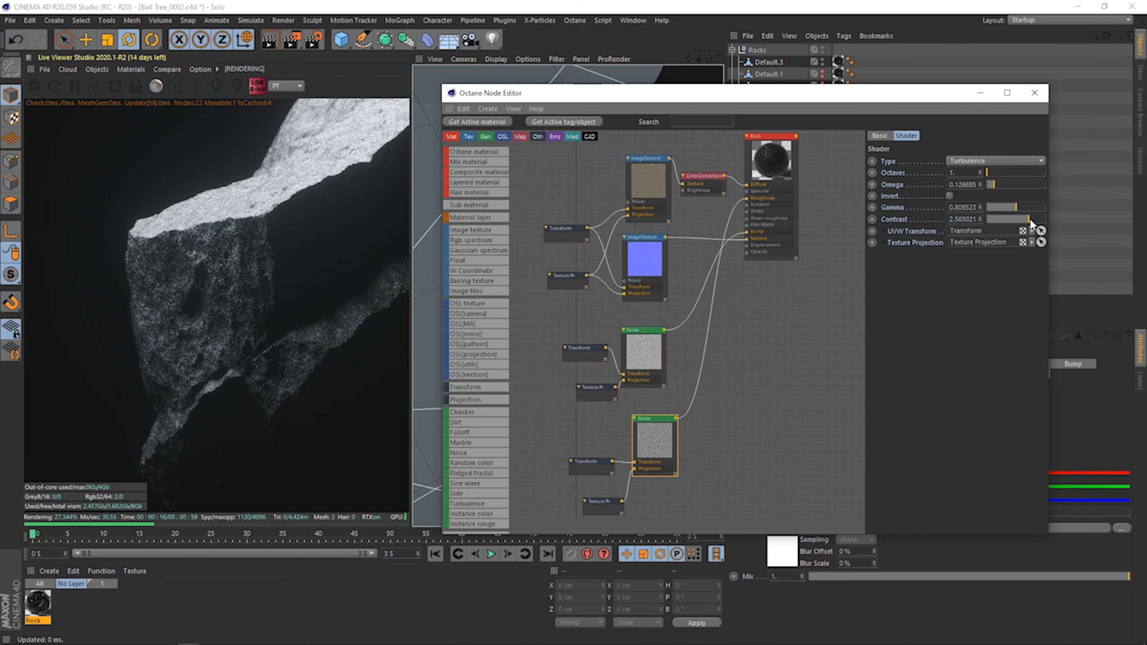
click(654, 356)
click(588, 351)
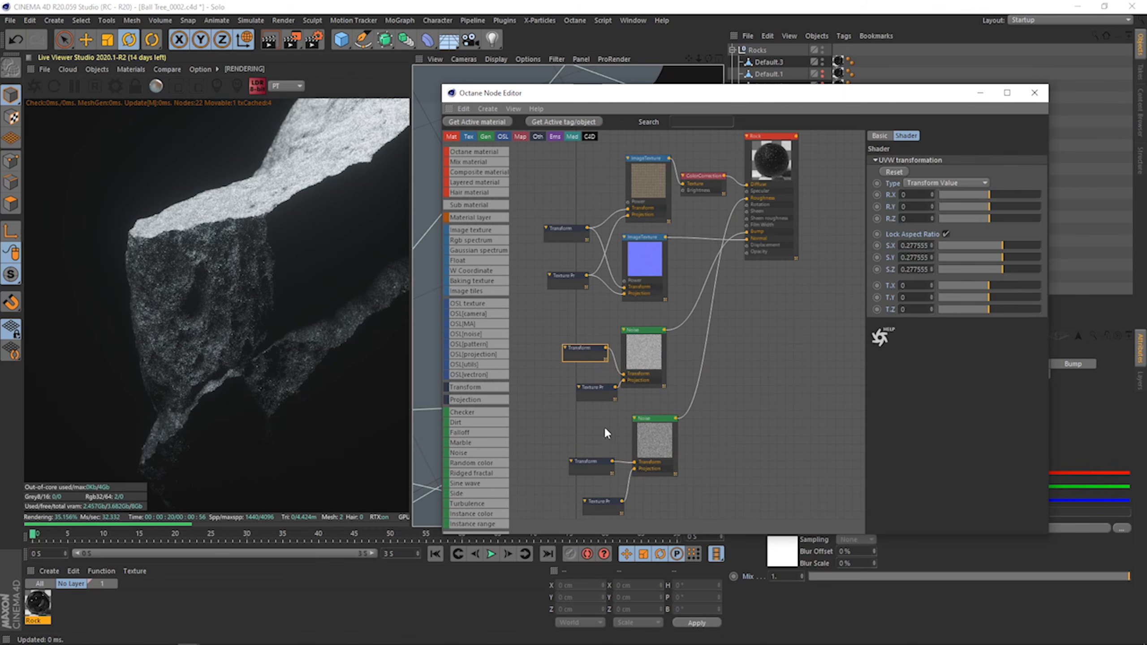
click(606, 467)
middle_drag(678, 359, 667, 418)
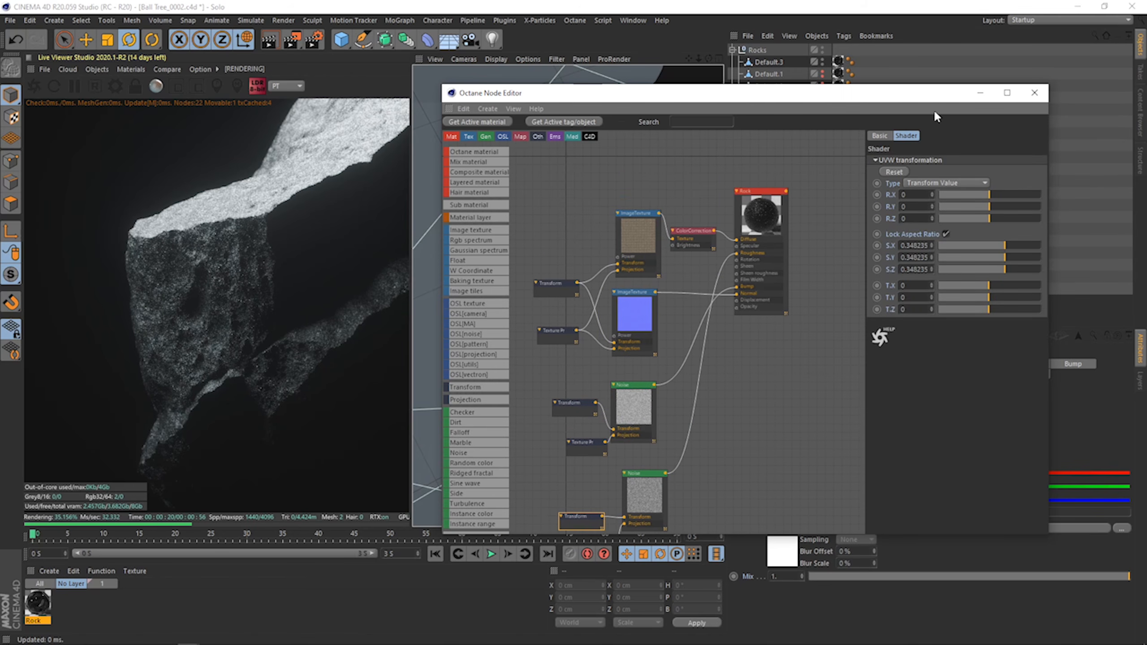
click(1035, 93)
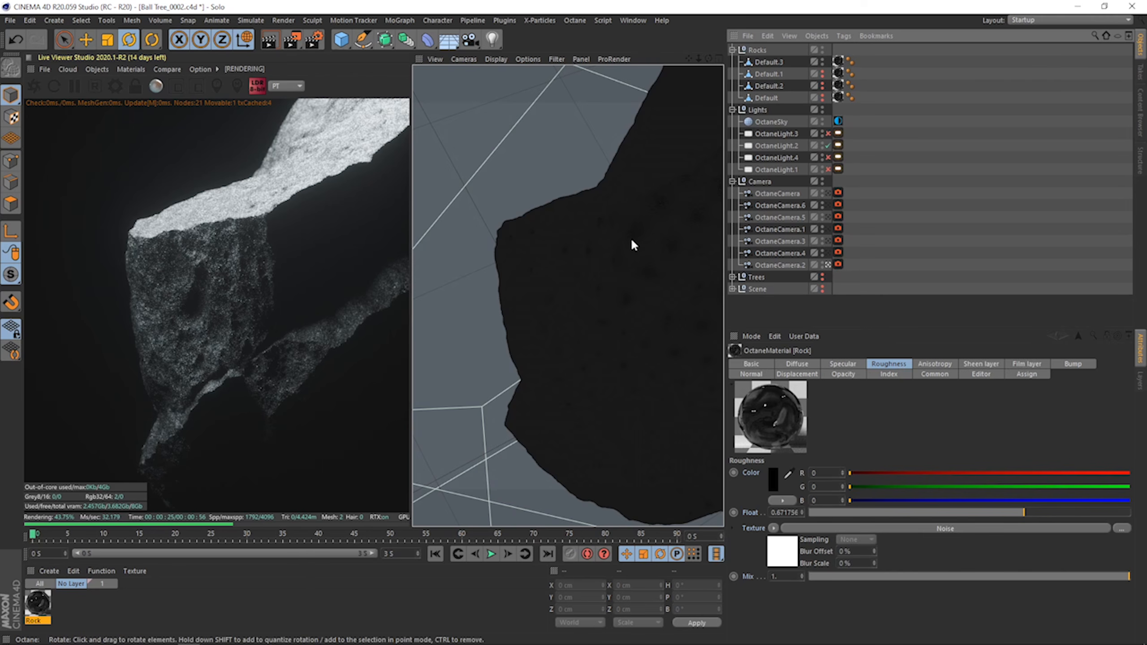
View the rock render through the scene's alternative cameras, OctaneCamera and OctaneCamera.6.
click(828, 206)
click(830, 208)
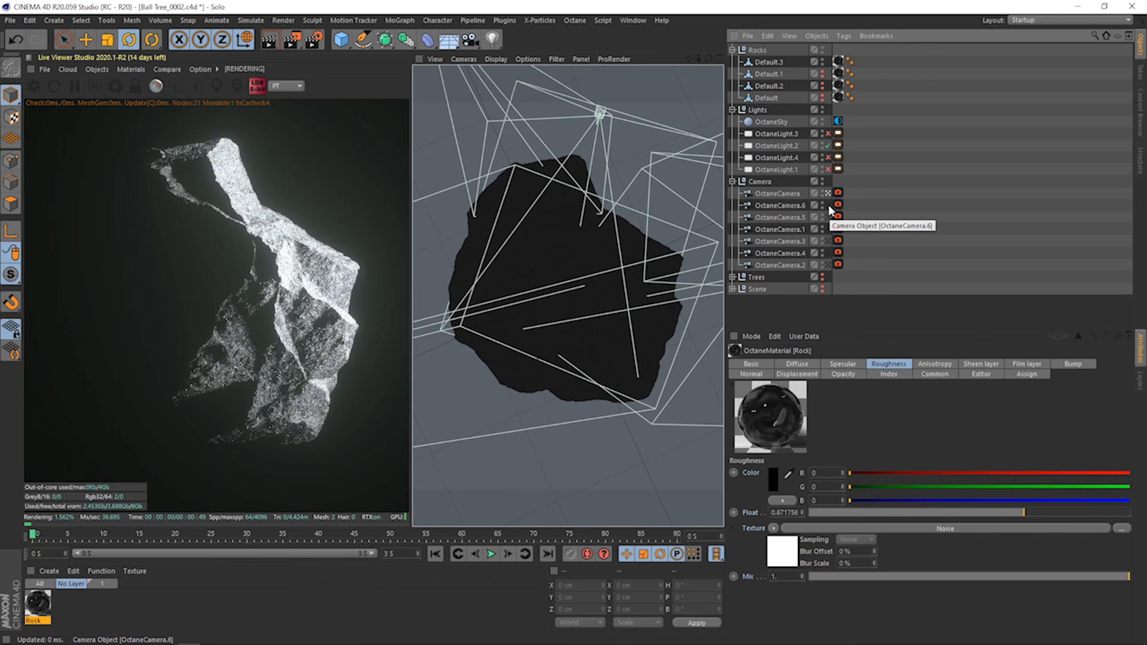